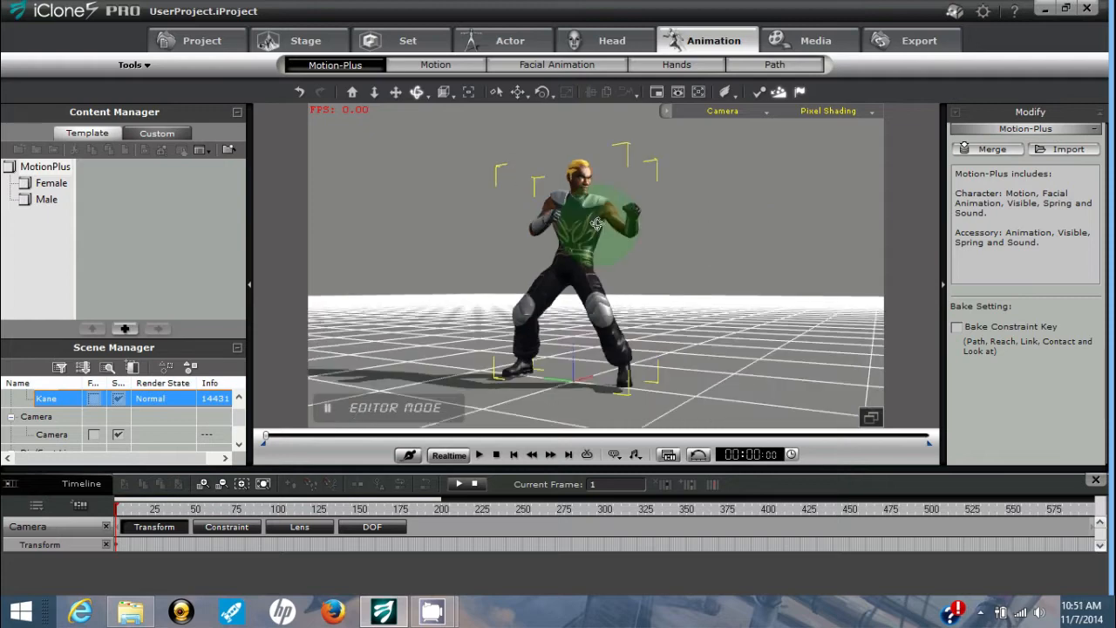
# Orbit the camera to a front view of the fighter at frame 1 (Z rotation about 274) and a back view at frame 300 (about 74)
pyautogui.moveTo(598, 223); pyautogui.dragTo(357, 217)
pyautogui.moveTo(732, 299); pyautogui.dragTo(734, 322)
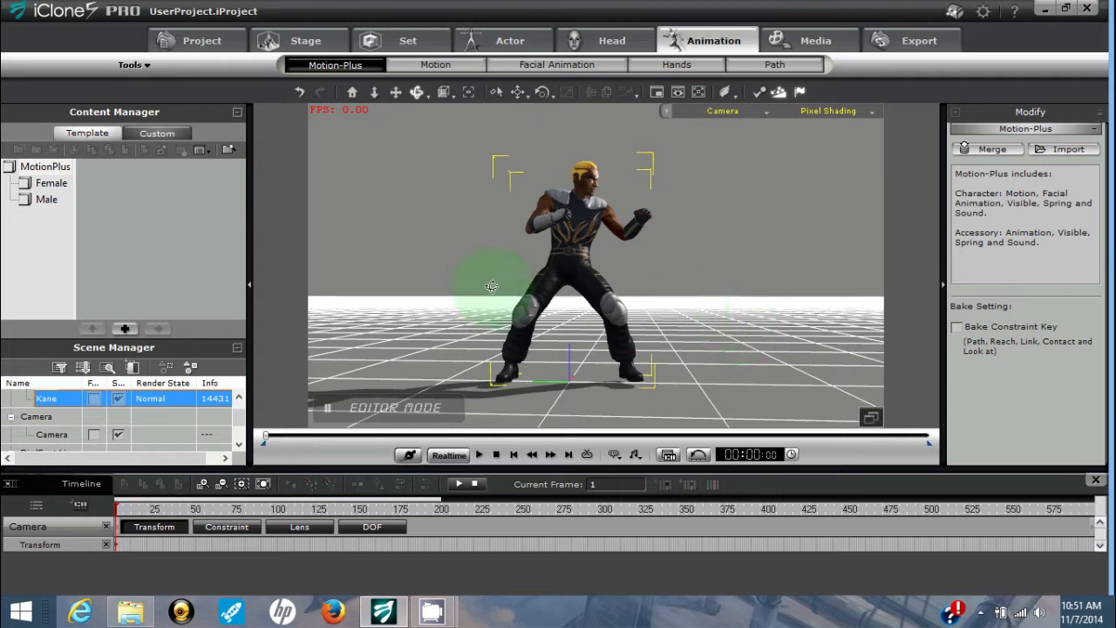
pyautogui.click(606, 513)
pyautogui.moveTo(719, 276); pyautogui.dragTo(389, 250)
pyautogui.moveTo(662, 277); pyautogui.dragTo(662, 313)
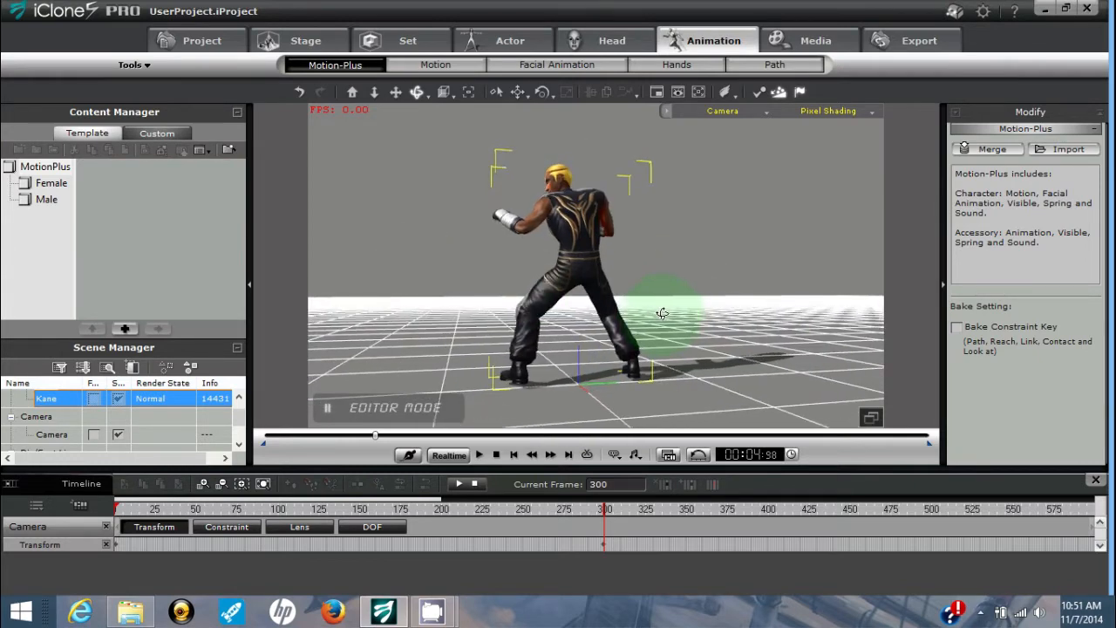
# Set the transition curve of the camera's transform key at frame 300 to Ease In & Out
pyautogui.click(604, 545)
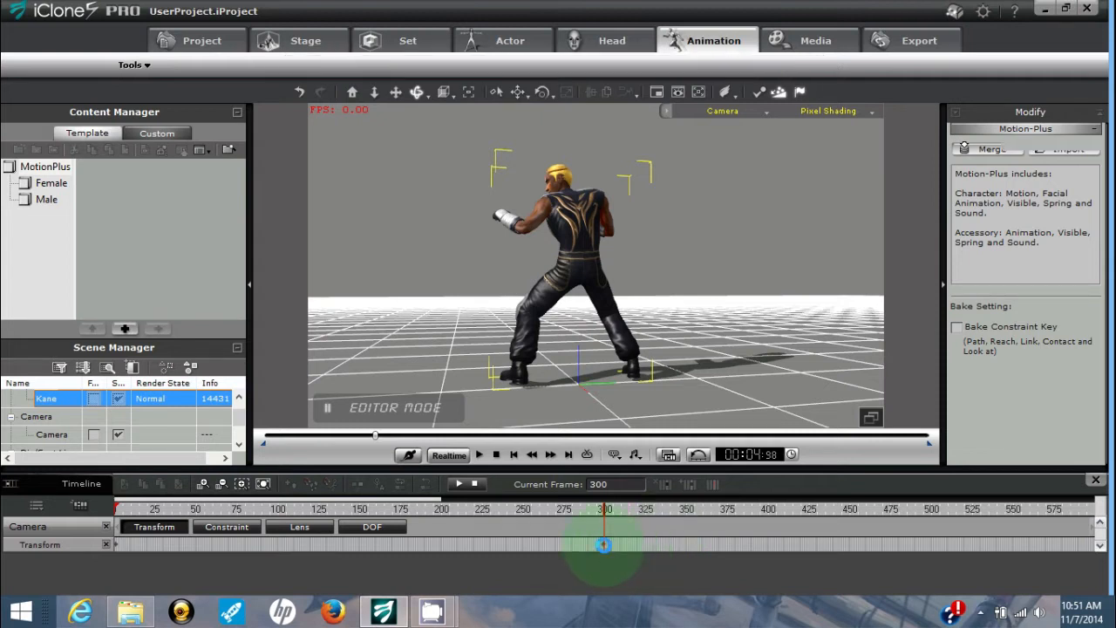
pyautogui.rightClick(603, 546)
pyautogui.moveTo(661, 520)
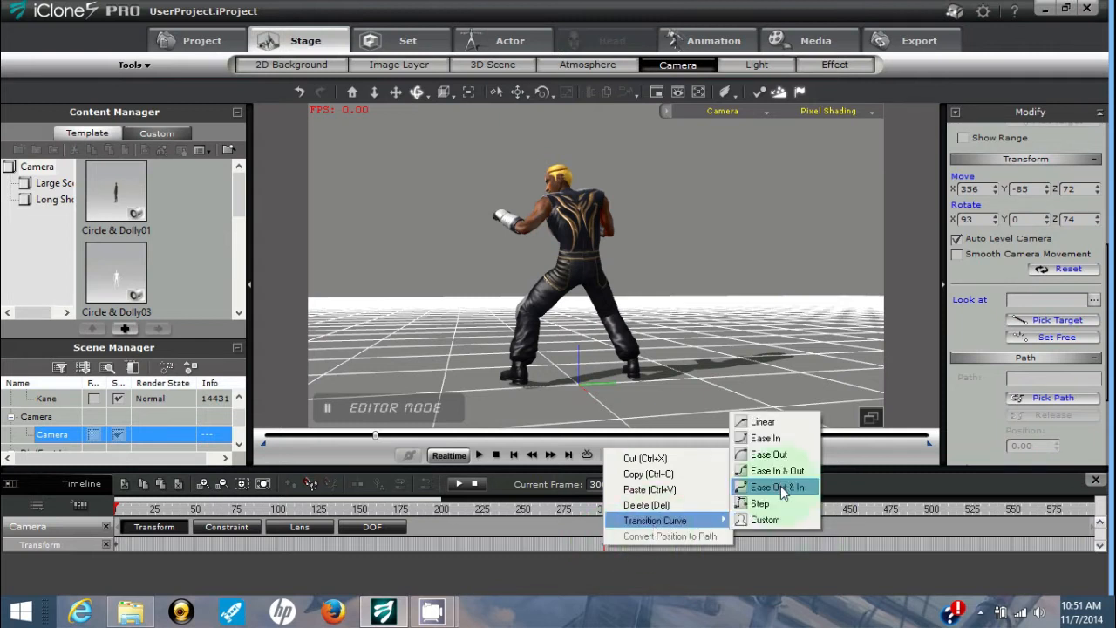
pyautogui.click(780, 474)
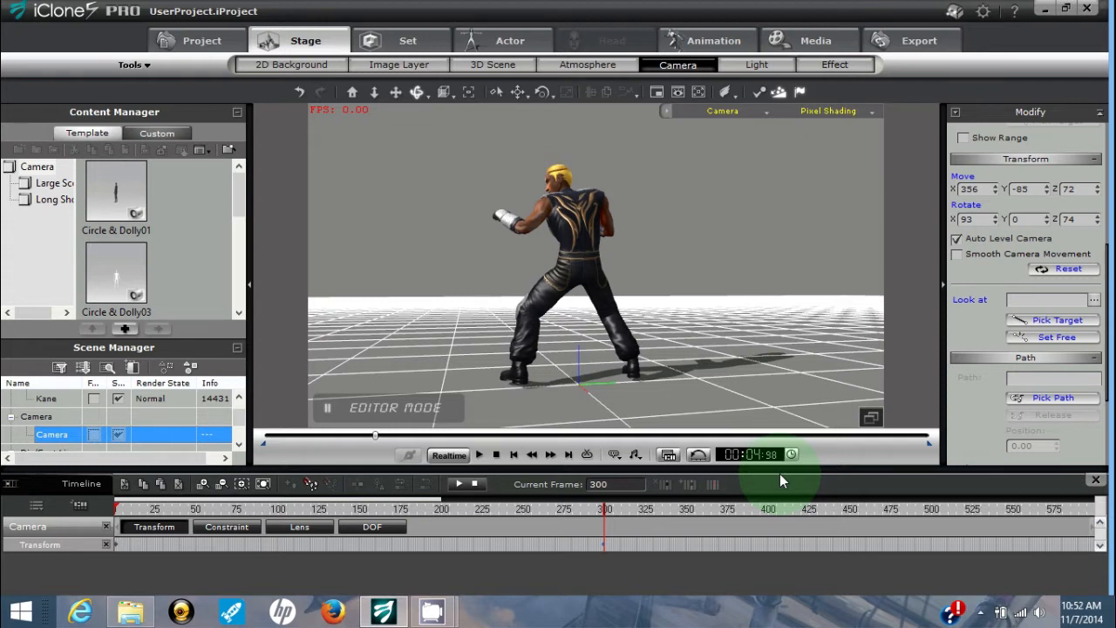
# Play the camera move from the start twice to check the eased motion, stopping after each run
pyautogui.click(499, 457)
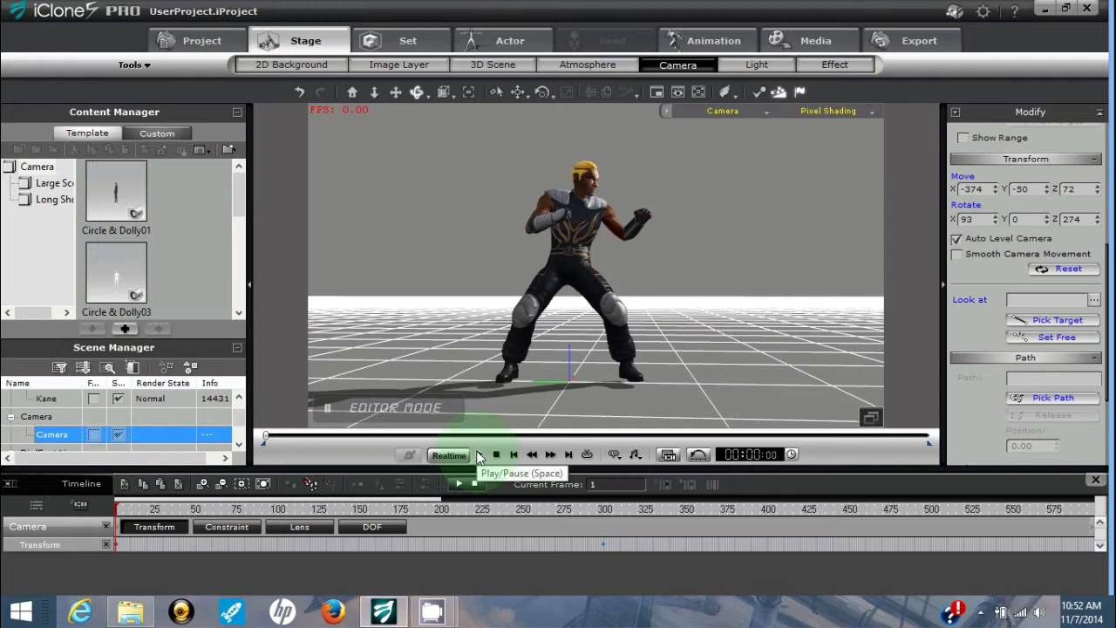
pyautogui.click(479, 457)
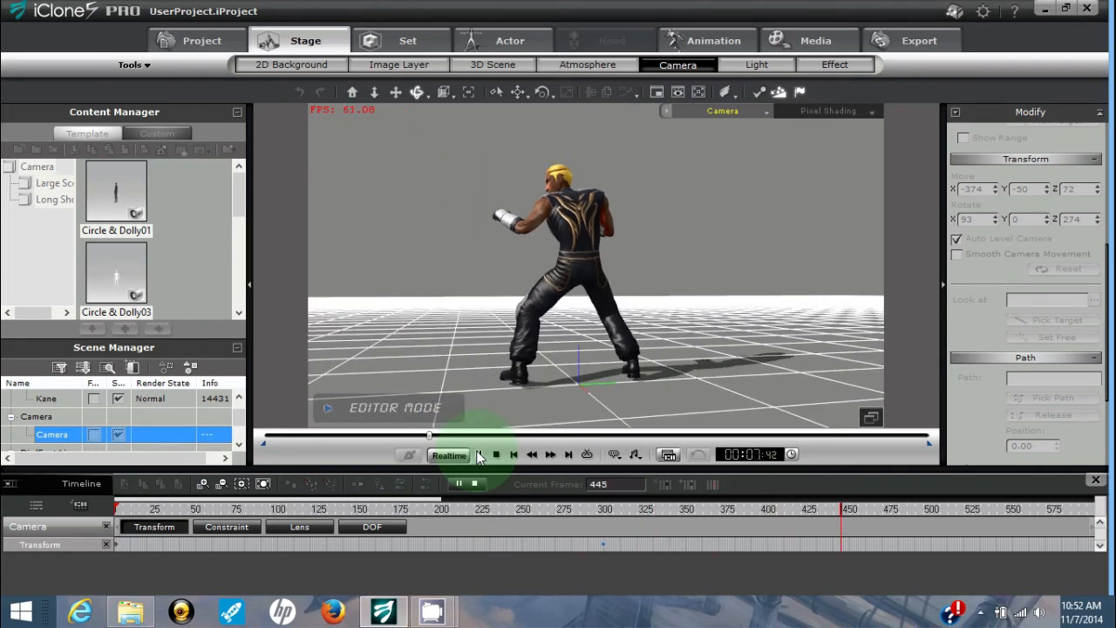
pyautogui.click(495, 457)
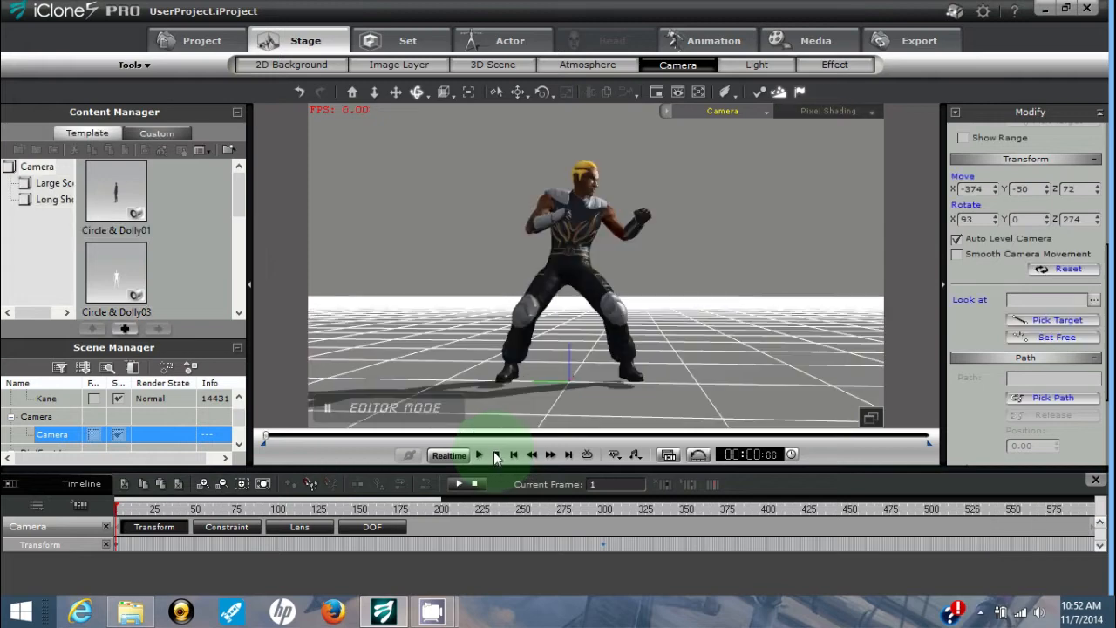
pyautogui.click(479, 456)
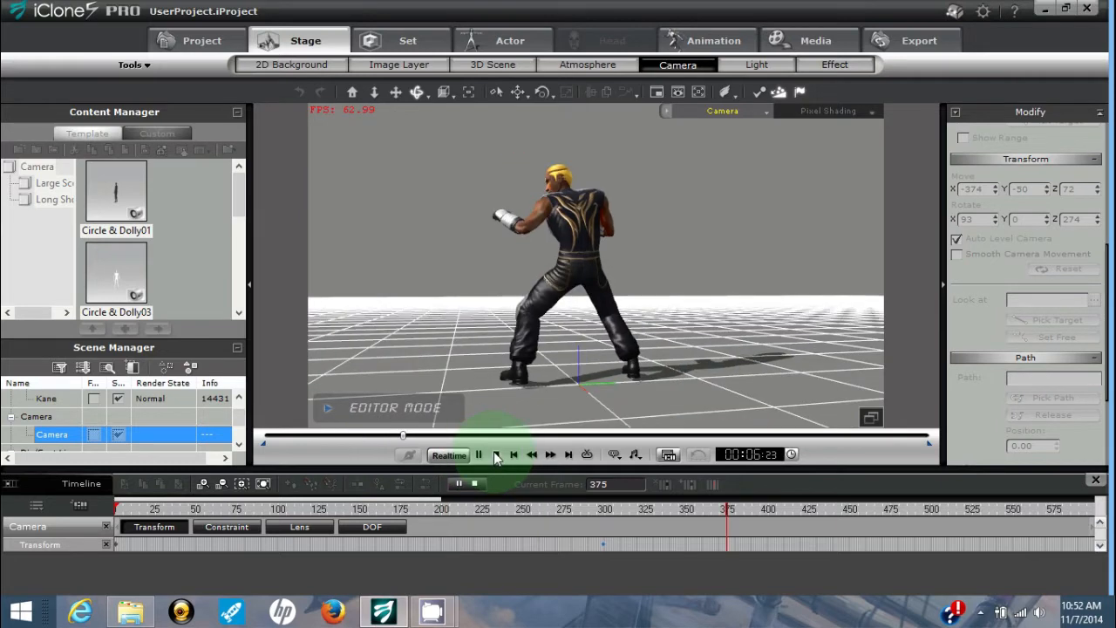
pyautogui.click(495, 456)
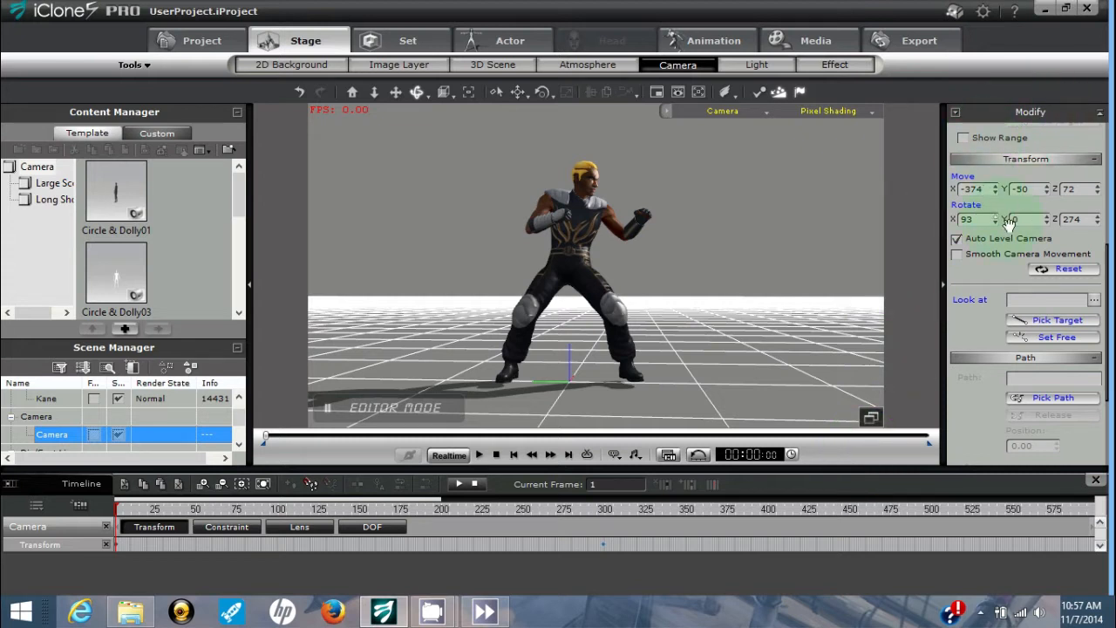
# Enable Smooth Camera Movement for the camera and preview the move twice from the start
pyautogui.click(955, 255)
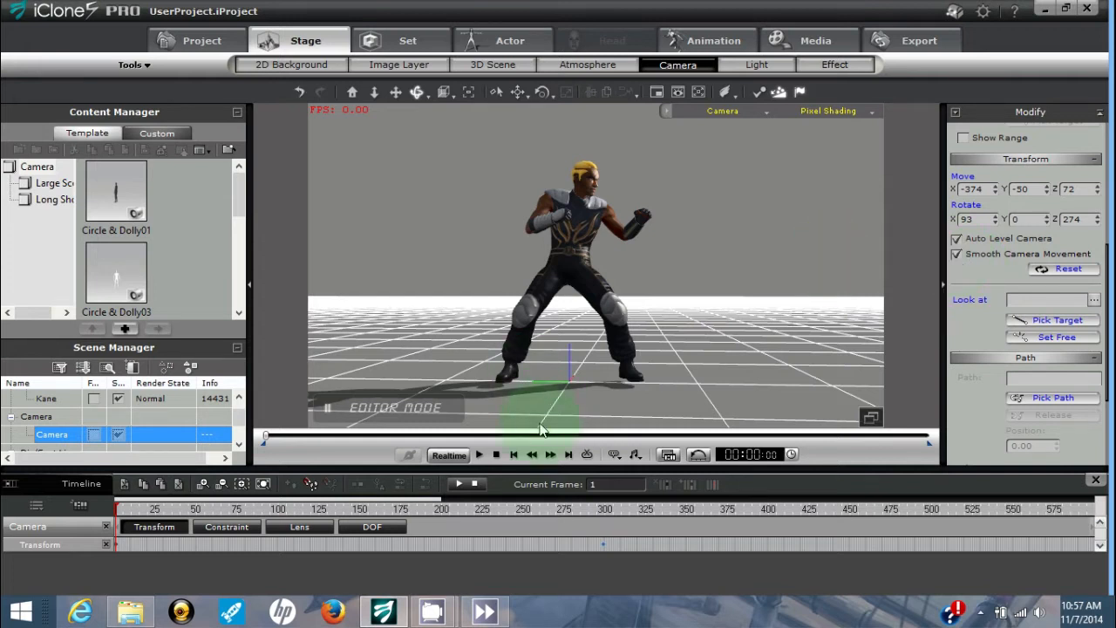
pyautogui.click(479, 454)
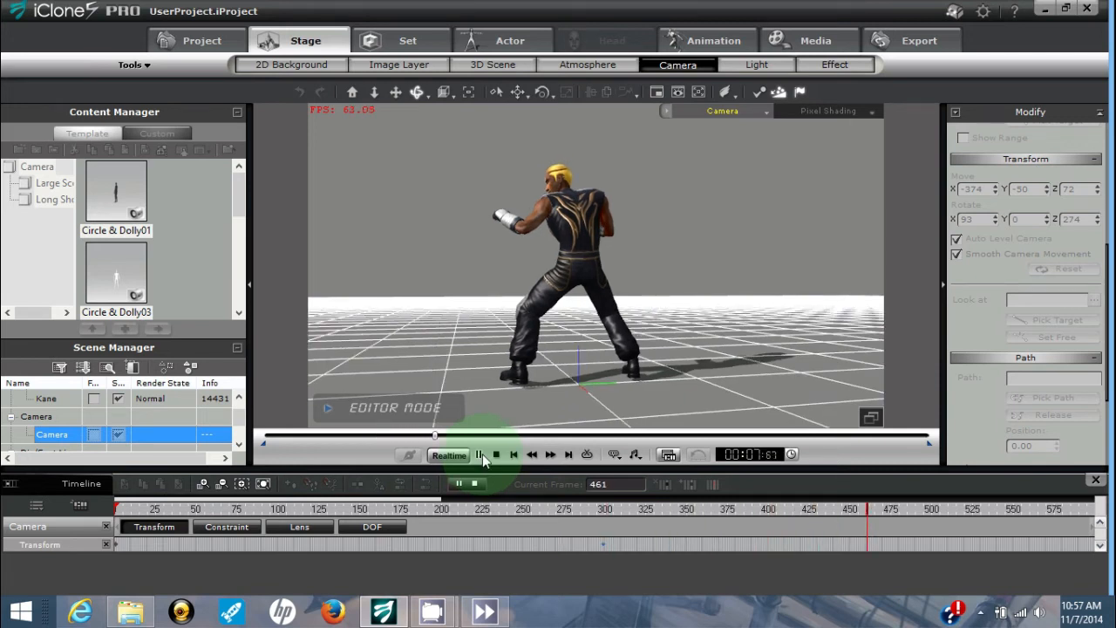
pyautogui.click(495, 454)
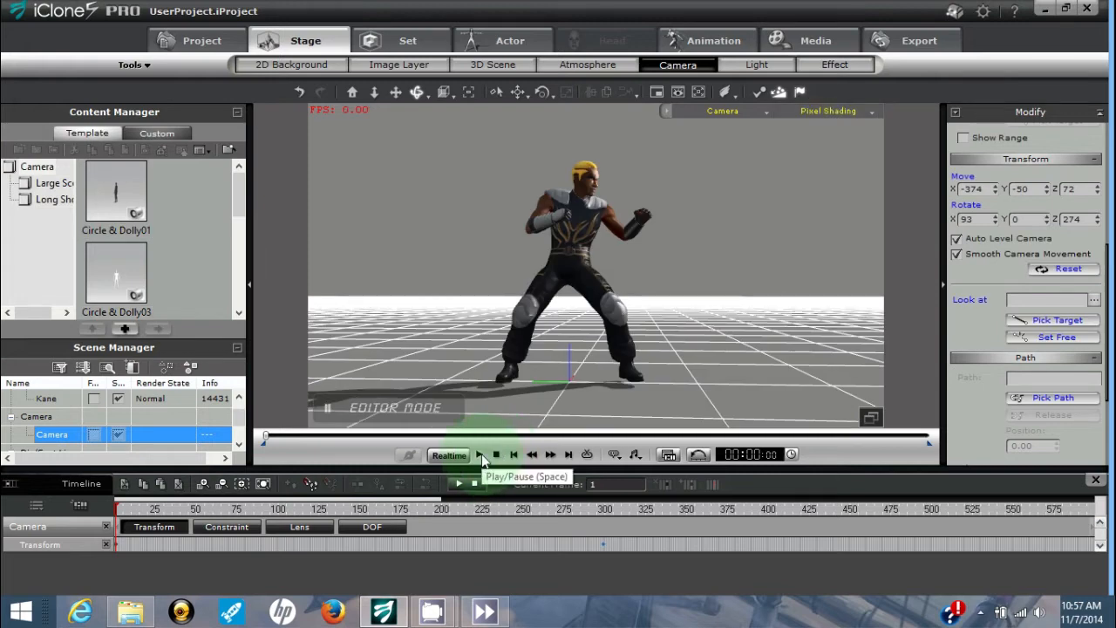
pyautogui.click(480, 454)
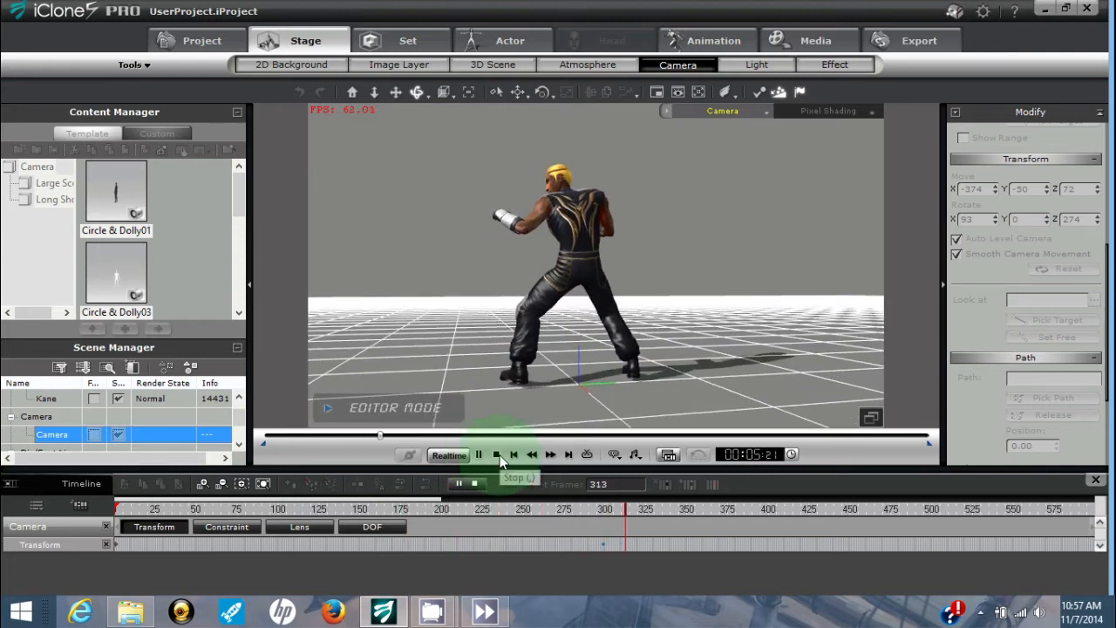
pyautogui.click(497, 455)
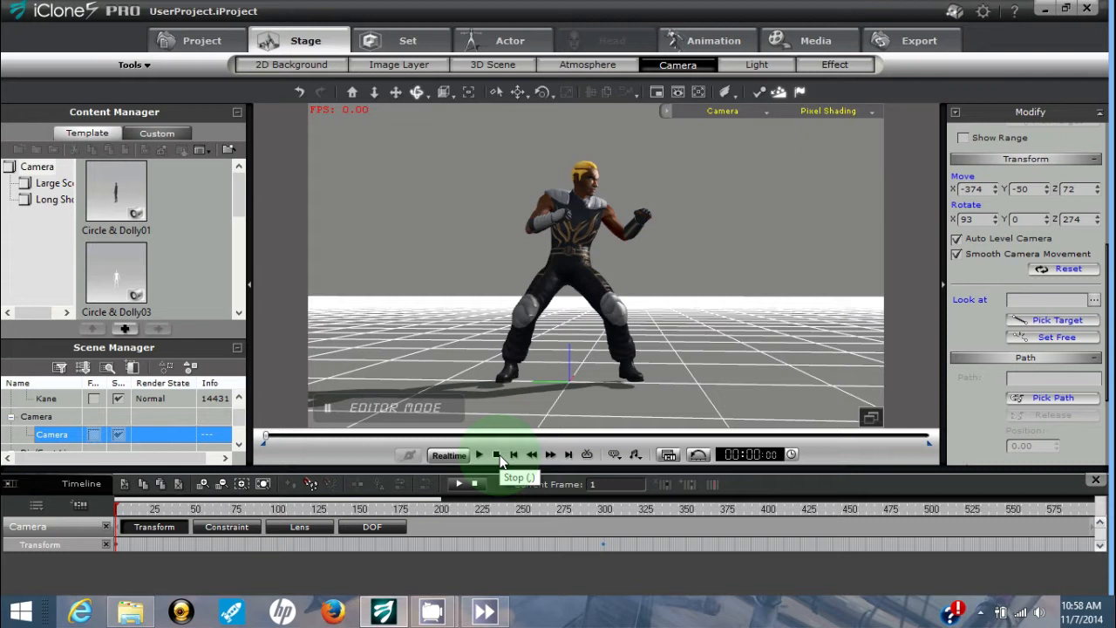
# Re-aim the camera at the frame 300 key, orbiting to the fighter's other rear side at about X 226, Y 287, Z 71 with Z rotation 143
pyautogui.click(601, 544)
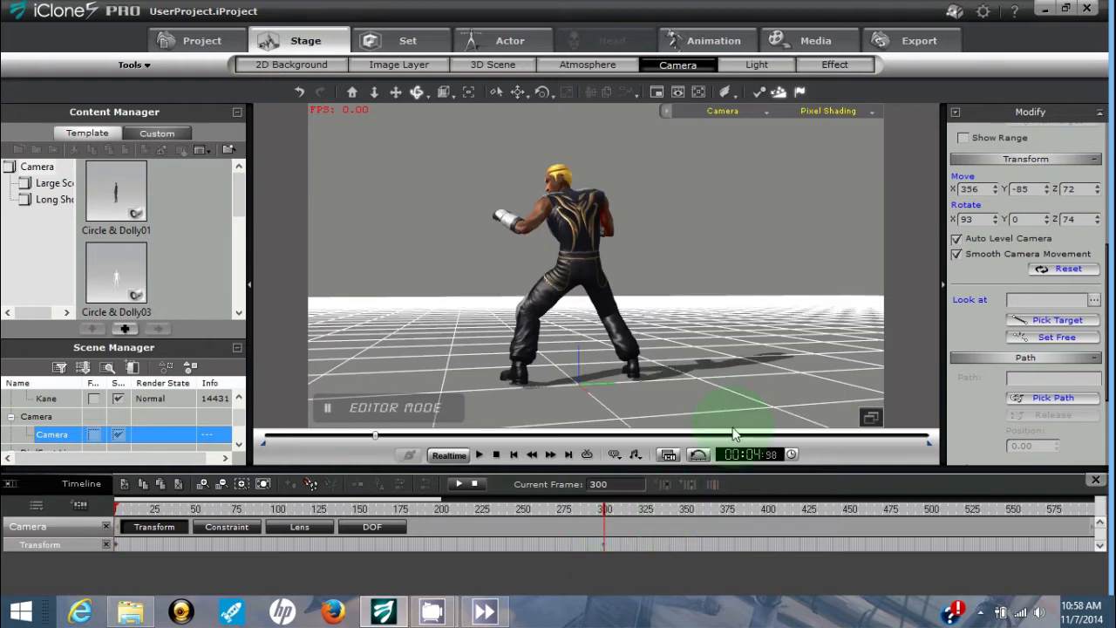
pyautogui.click(419, 94)
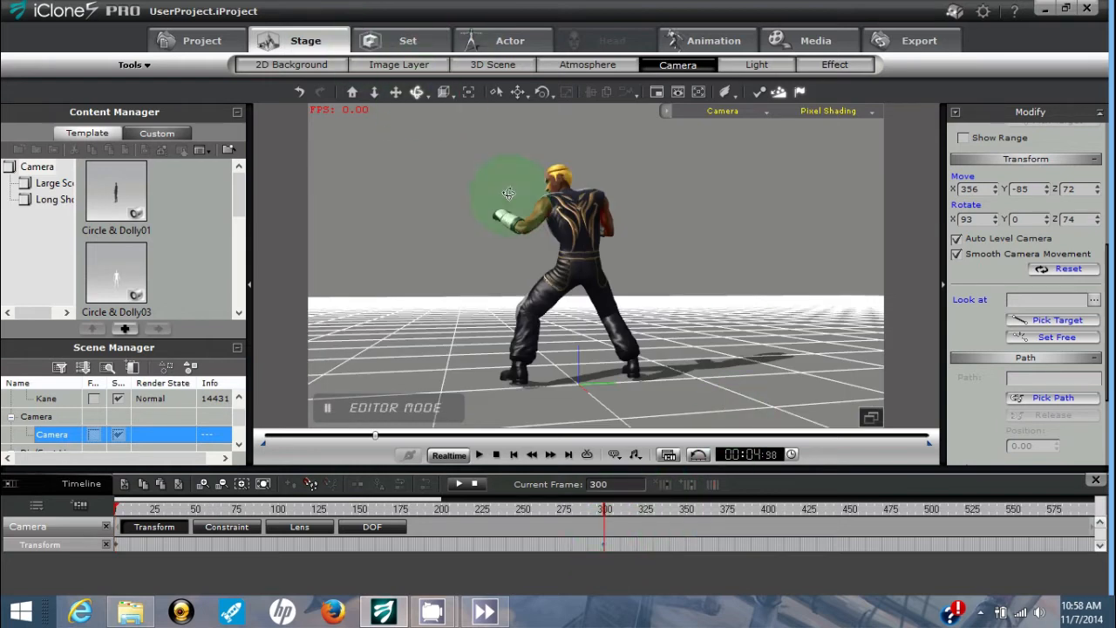
pyautogui.moveTo(737, 330); pyautogui.dragTo(713, 319)
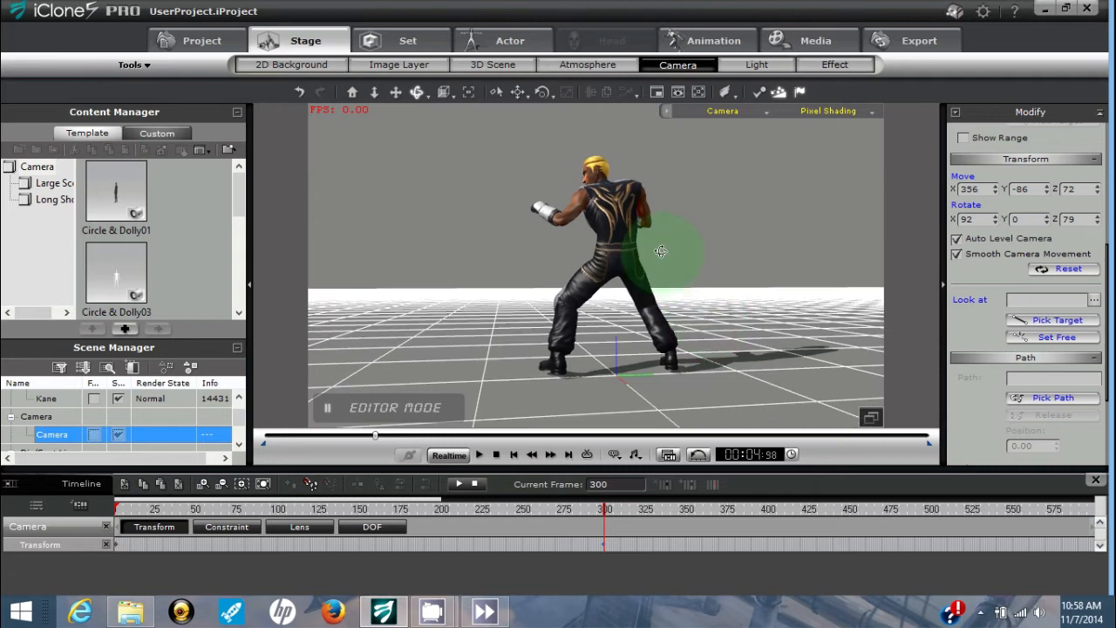
pyautogui.click(625, 244)
pyautogui.moveTo(705, 264); pyautogui.dragTo(324, 200)
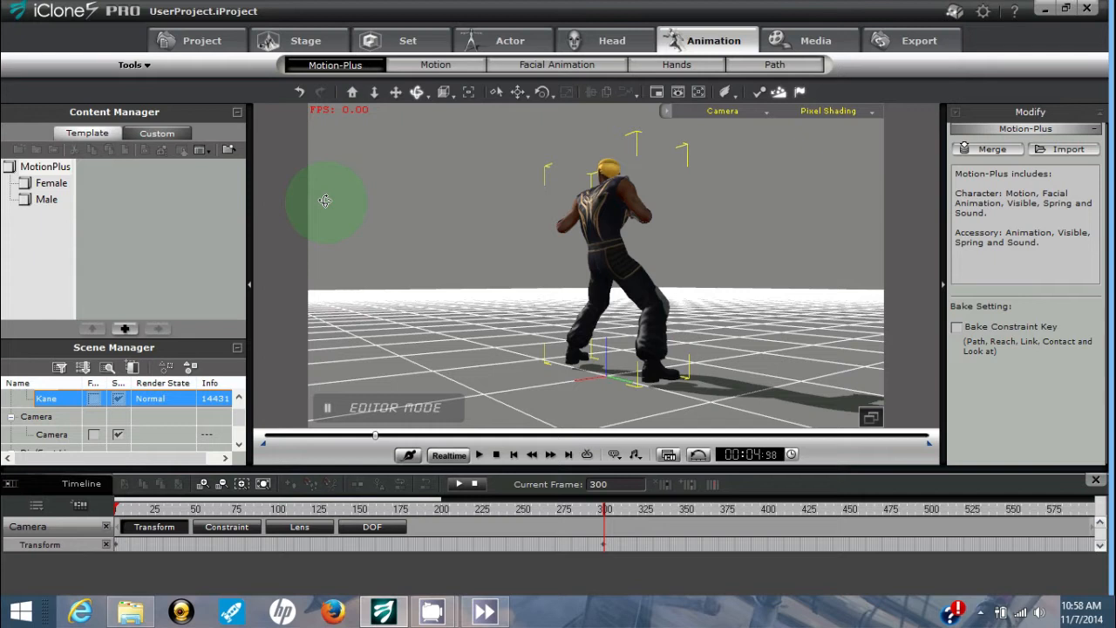
# Apply the Ease In & Out transition curve to the repositioned camera key at frame 300
pyautogui.rightClick(605, 546)
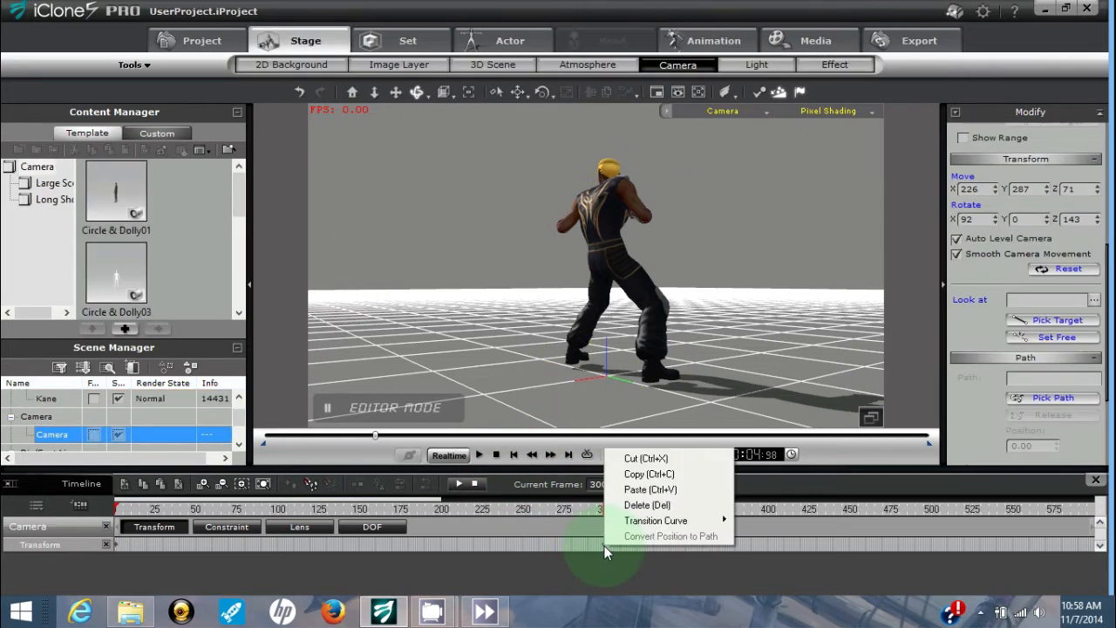
pyautogui.moveTo(673, 527)
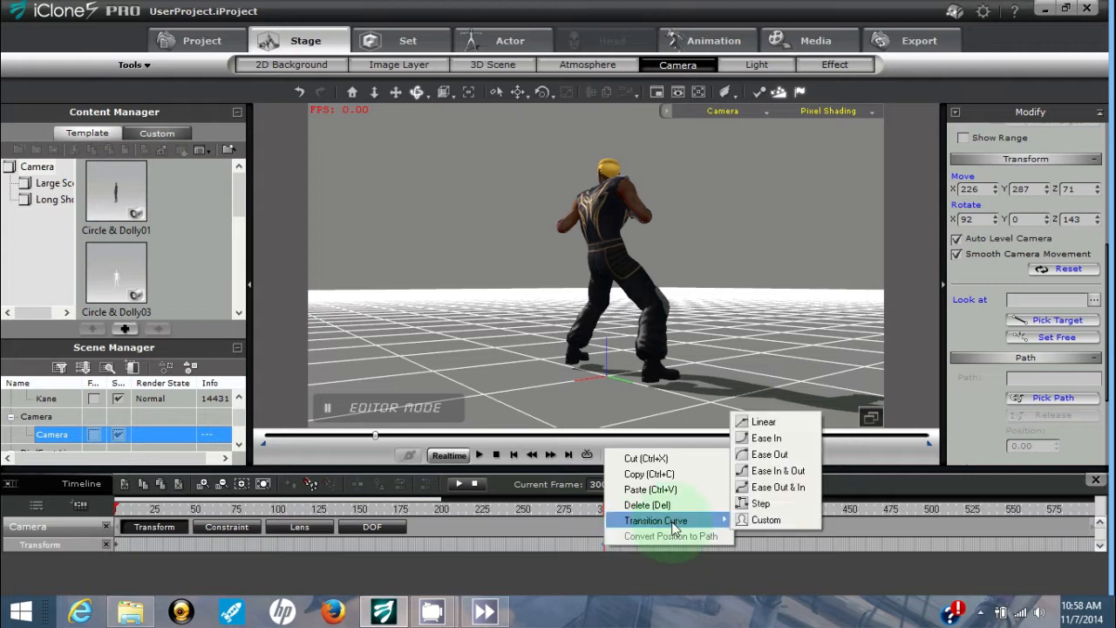
pyautogui.click(760, 471)
# Play the revised camera move around the fighter twice from the start, stopping after each run
pyautogui.click(498, 455)
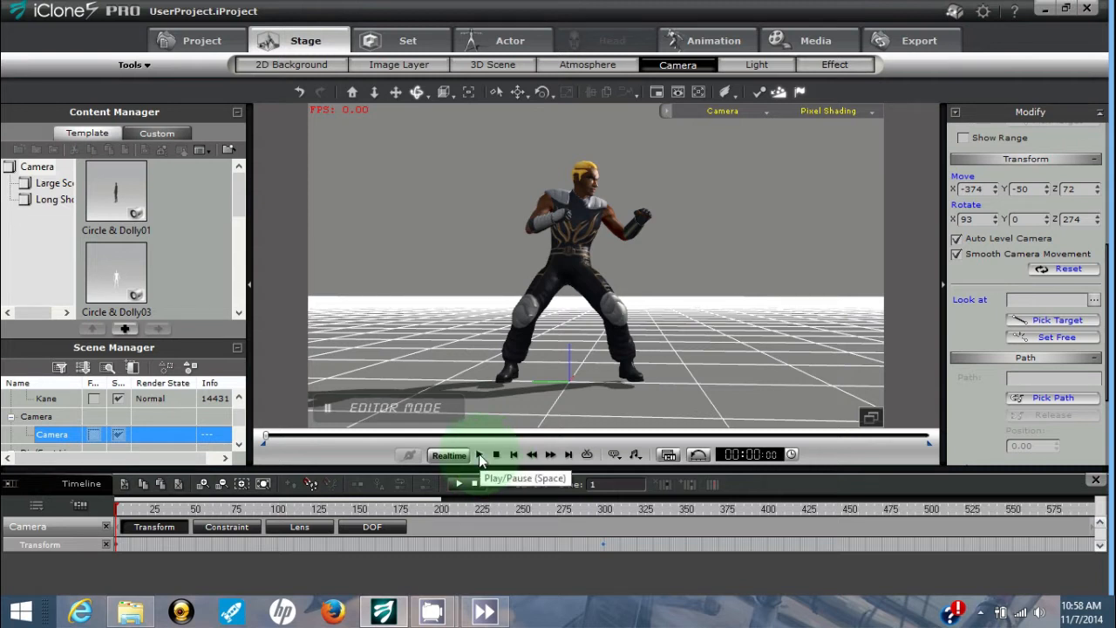
pyautogui.click(479, 453)
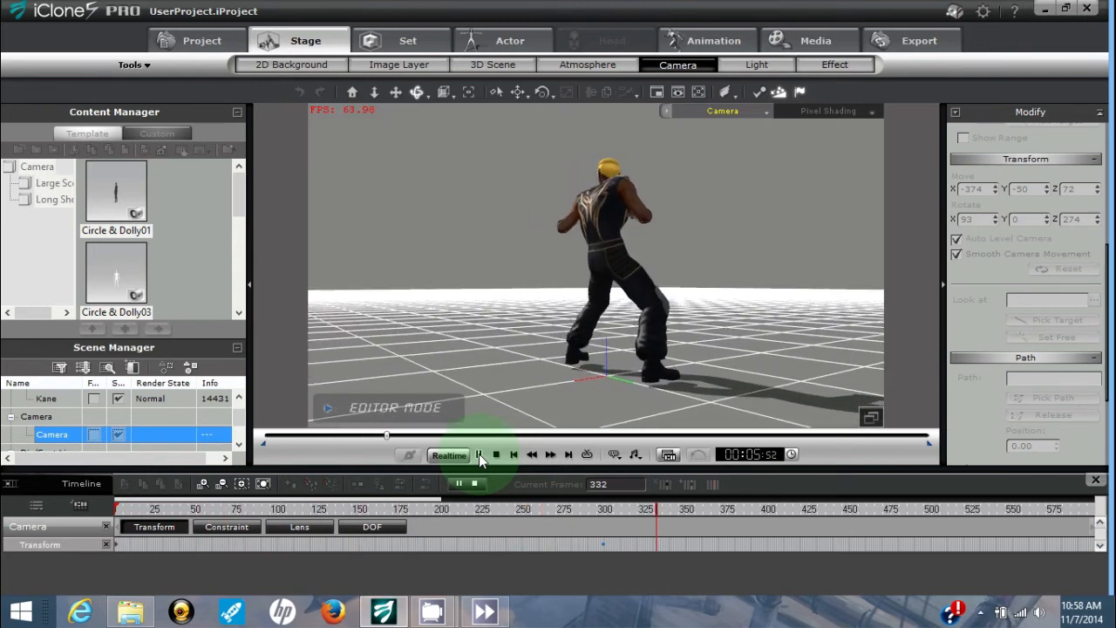
pyautogui.click(493, 456)
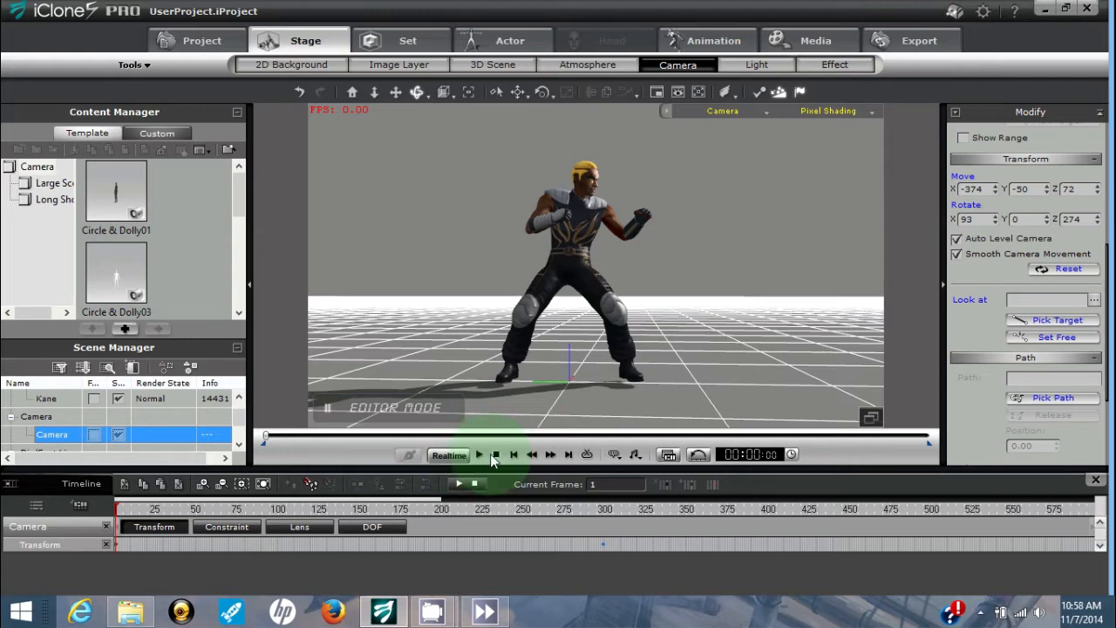
pyautogui.click(480, 457)
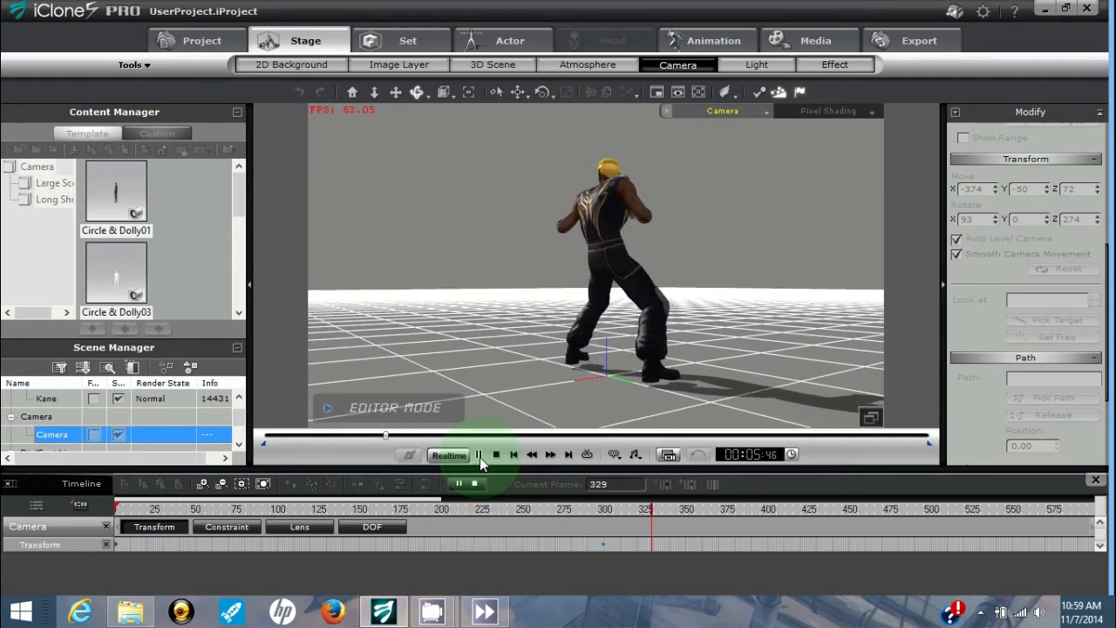
pyautogui.click(493, 456)
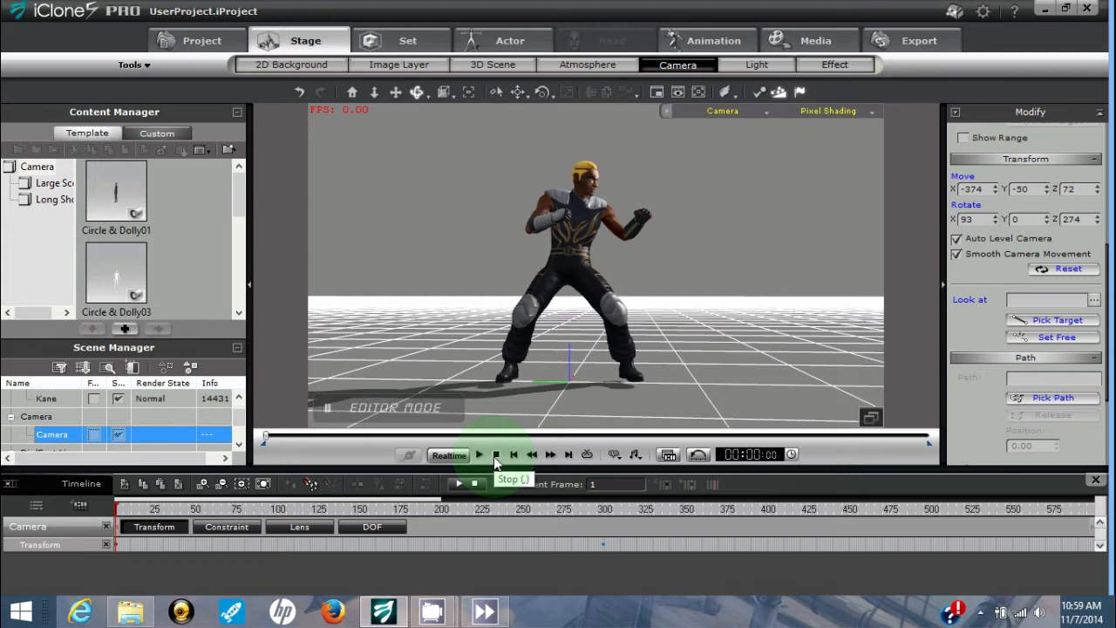
# Add a camera key at frame 147 by orbiting to the fighter's opposite side and centring him, at about X 210, Y -289, Z 74
pyautogui.click(354, 510)
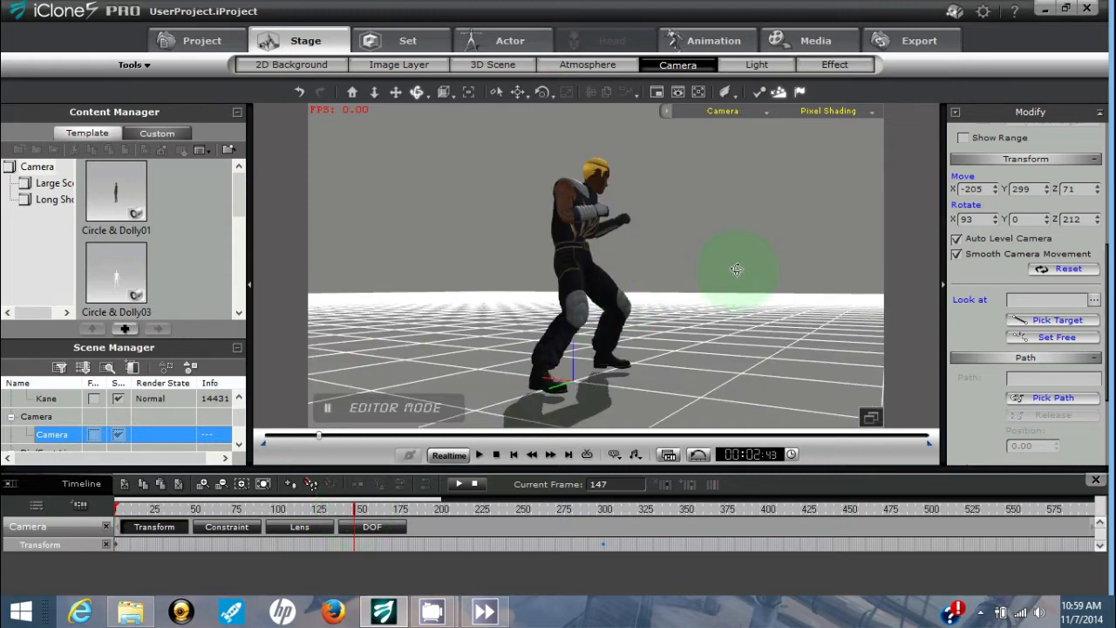
pyautogui.click(708, 255)
pyautogui.moveTo(707, 255); pyautogui.dragTo(593, 146, button='right')
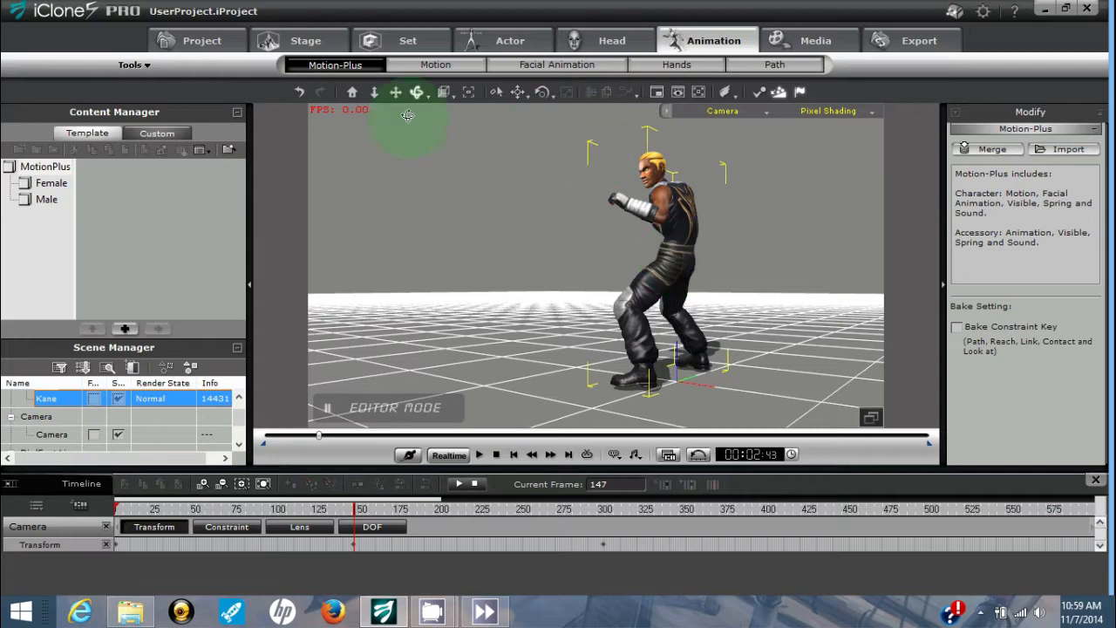
pyautogui.moveTo(611, 211); pyautogui.dragTo(566, 212)
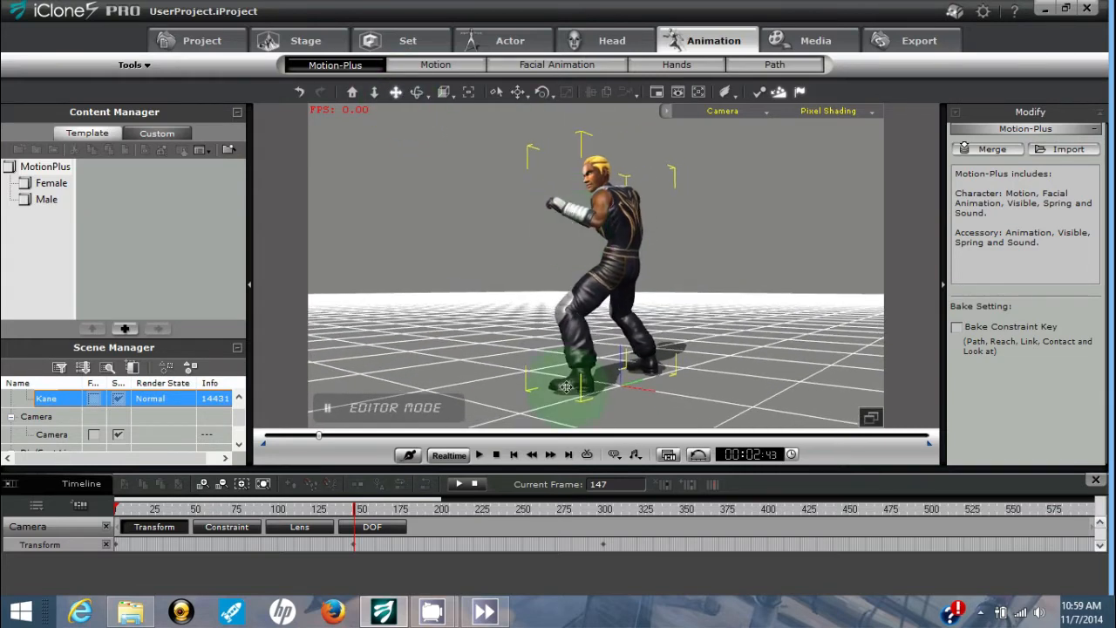
# Preview the camera move with the added middle key twice from the start
pyautogui.click(499, 457)
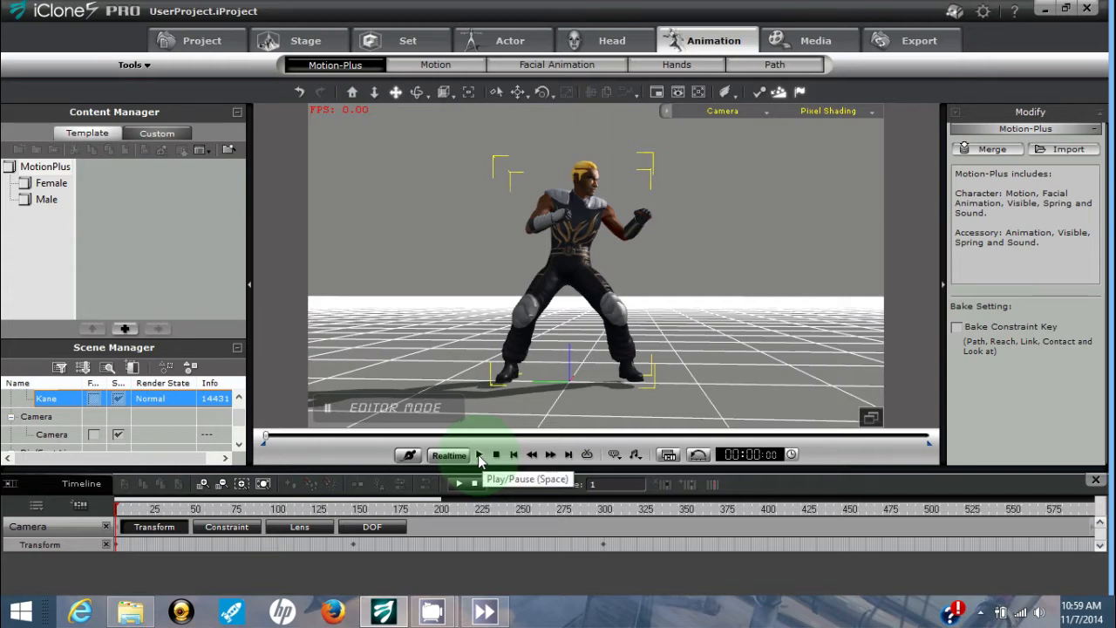
pyautogui.click(479, 457)
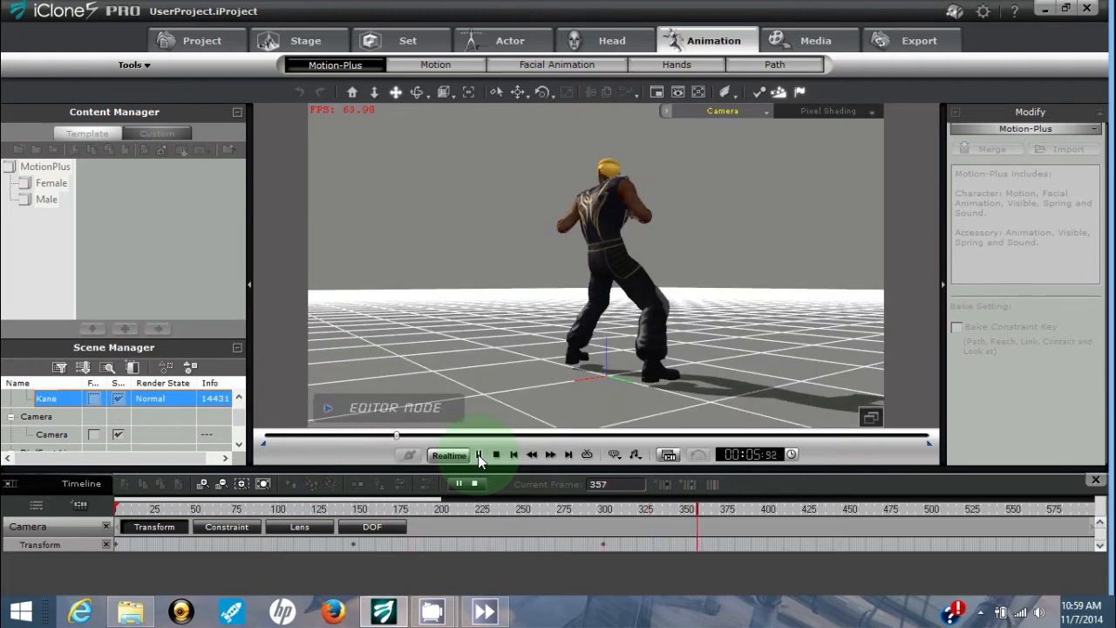
pyautogui.click(497, 455)
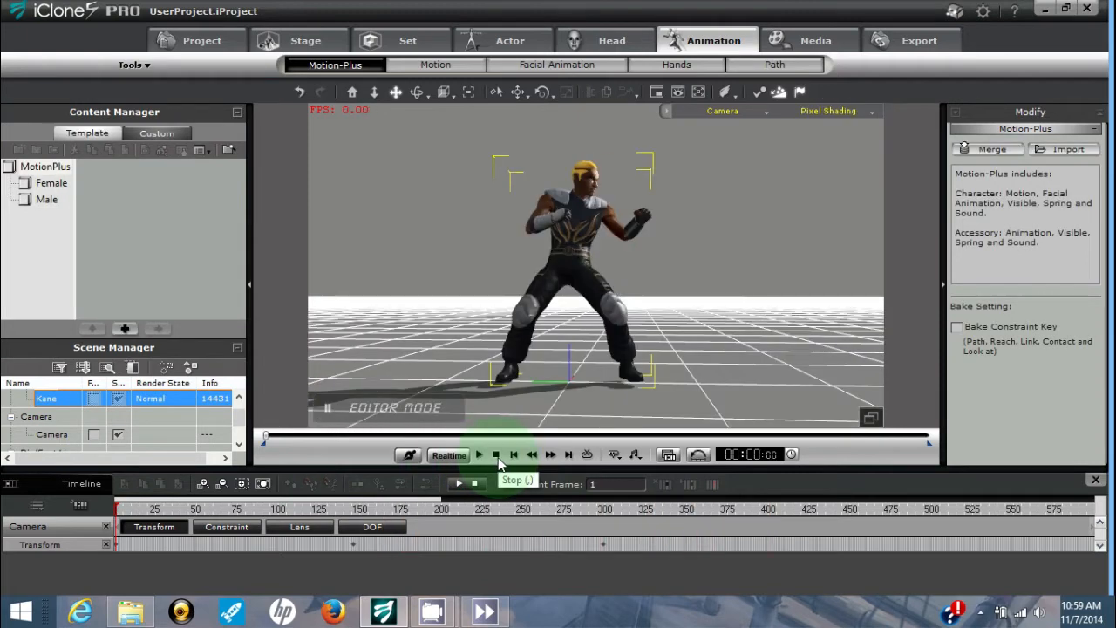
pyautogui.click(478, 455)
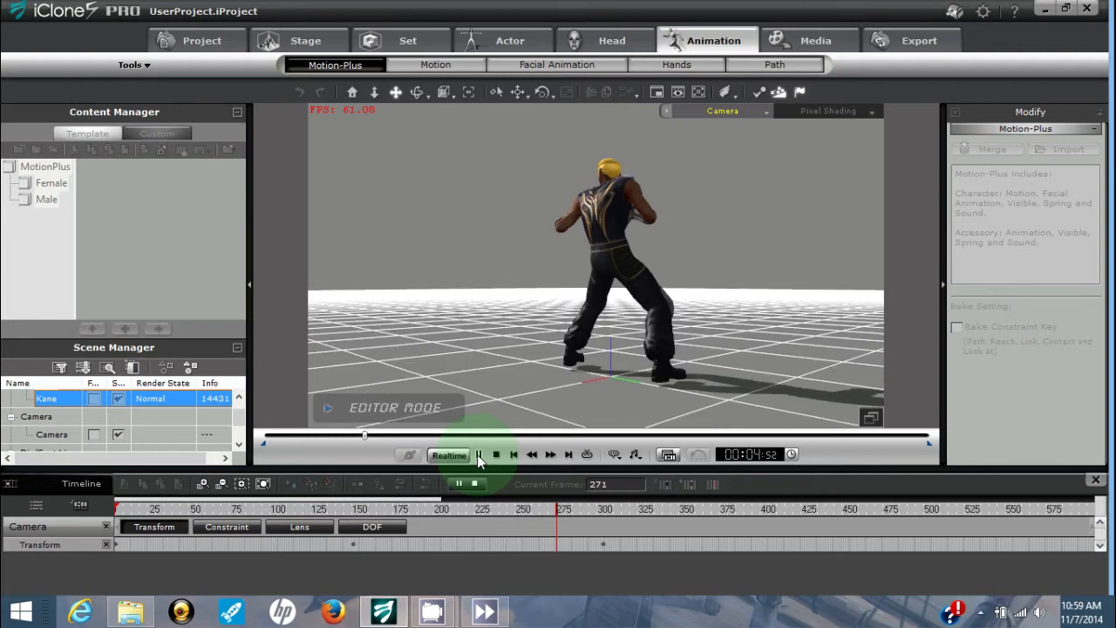
pyautogui.click(496, 454)
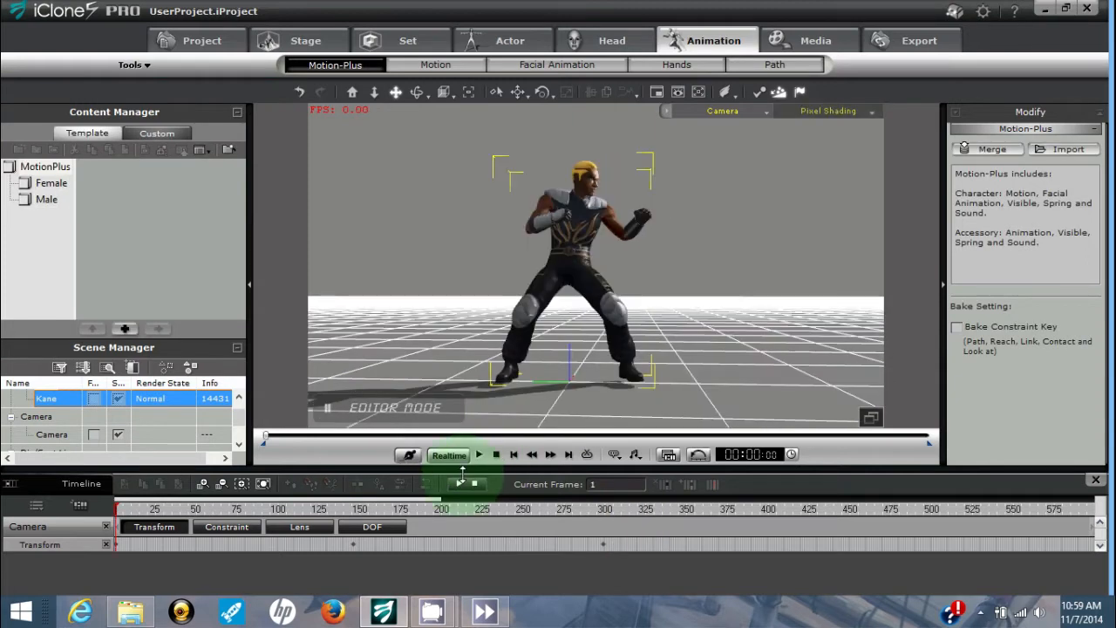
# Apply the Ease In transition curve to the middle camera key at frame 147
pyautogui.click(351, 544)
pyautogui.rightClick(351, 544)
pyautogui.moveTo(399, 519)
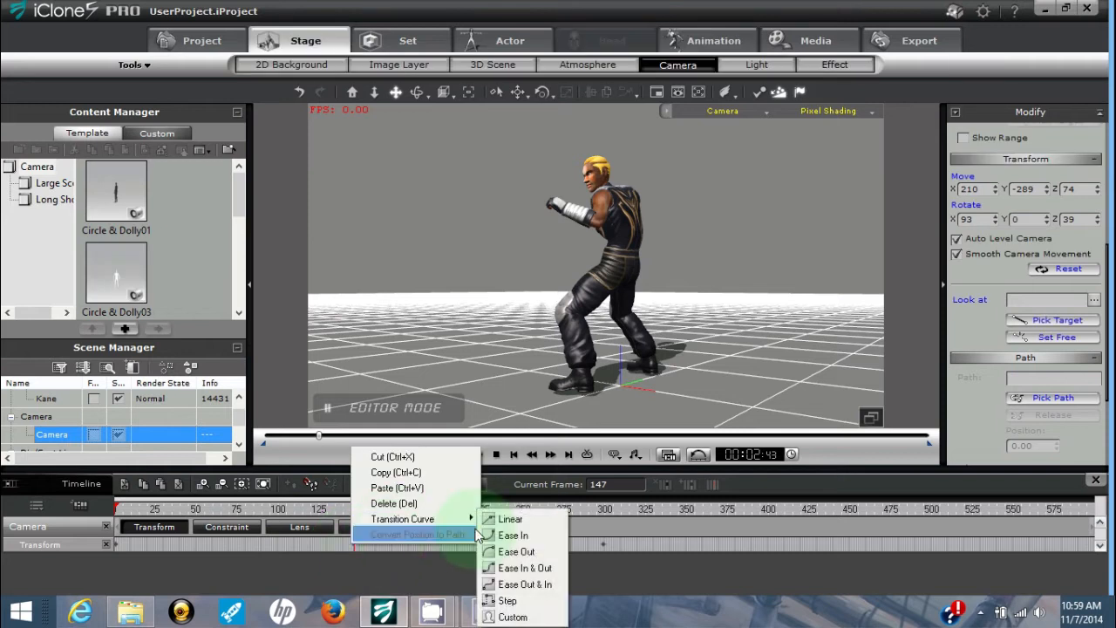
pyautogui.click(545, 535)
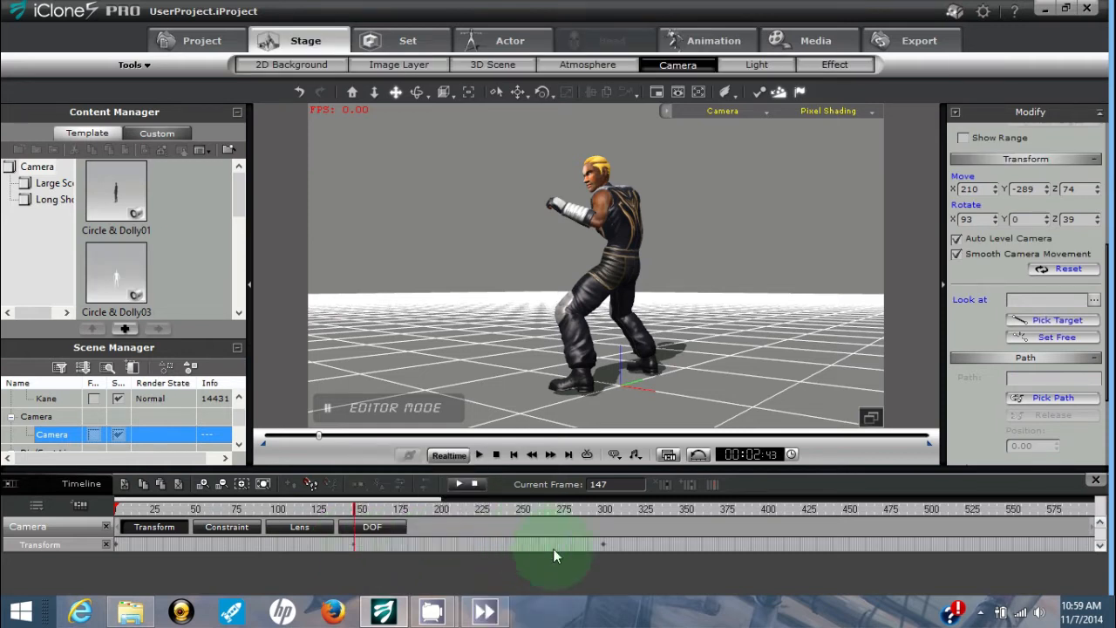
# Apply the Ease Out & In transition curve to the last camera key at frame 300
pyautogui.click(602, 547)
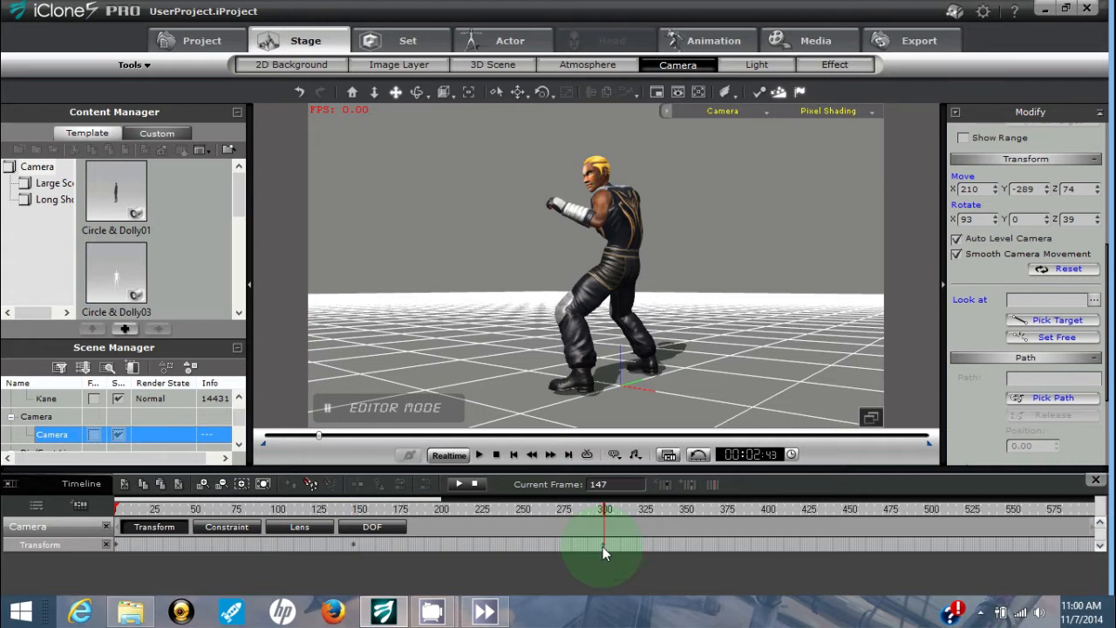
pyautogui.rightClick(603, 546)
pyautogui.moveTo(654, 521)
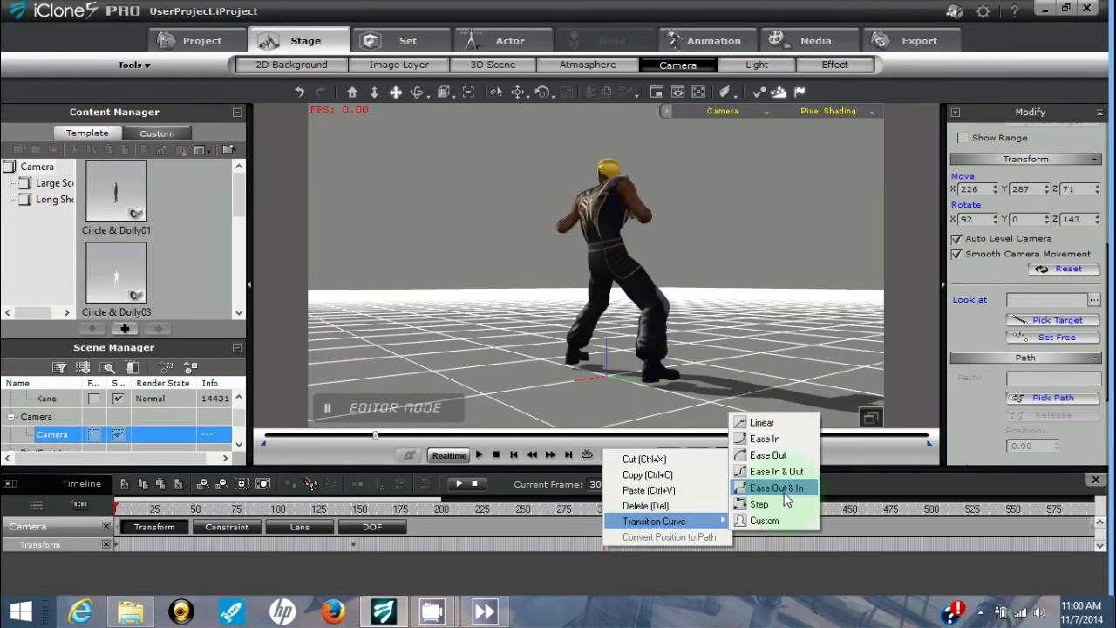
pyautogui.click(782, 490)
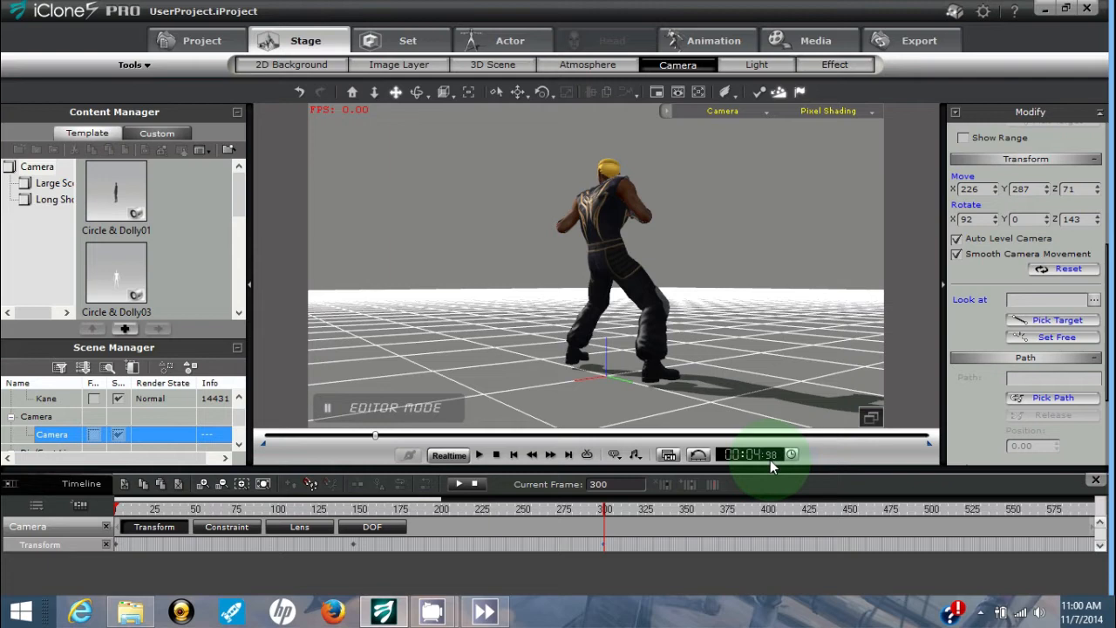
# Preview the camera move with its changed transition curves twice from the start, stopping after each run
pyautogui.click(496, 454)
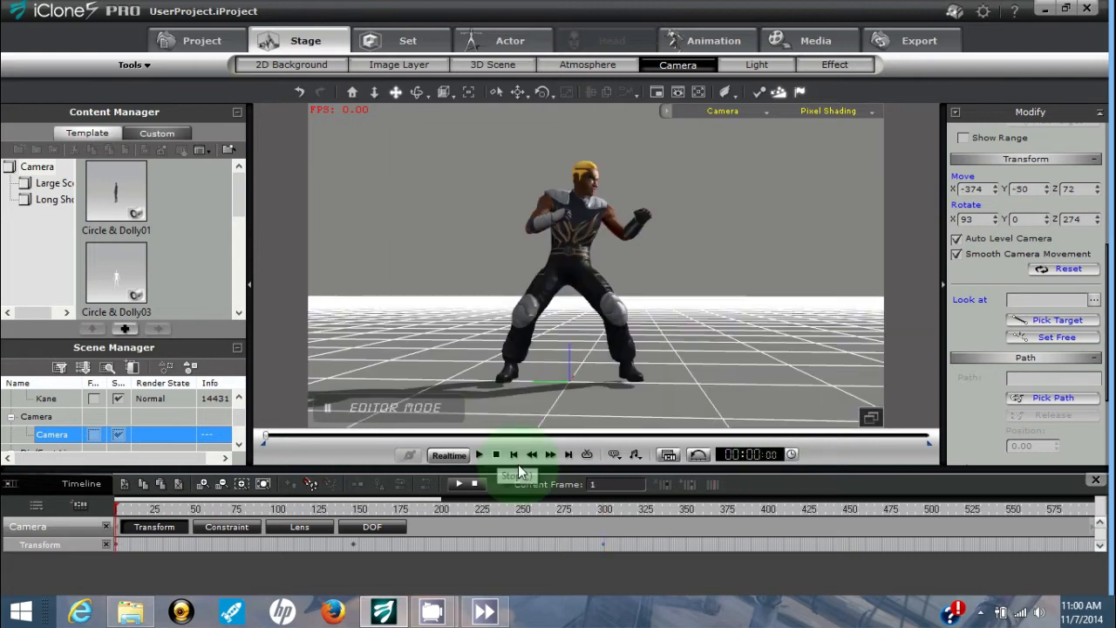
pyautogui.click(478, 454)
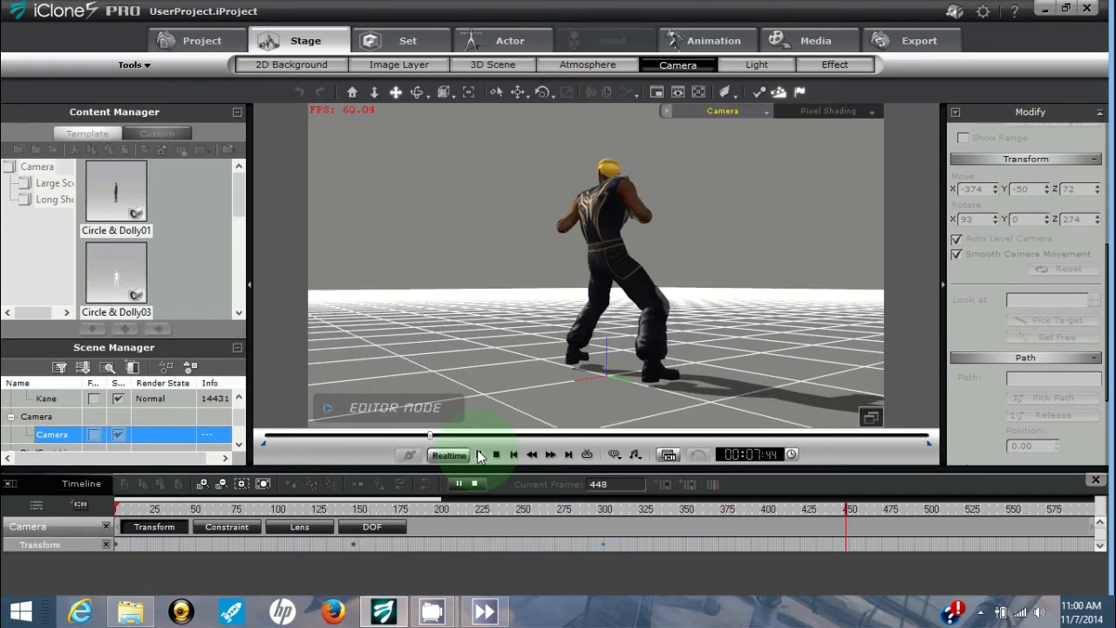
pyautogui.click(497, 456)
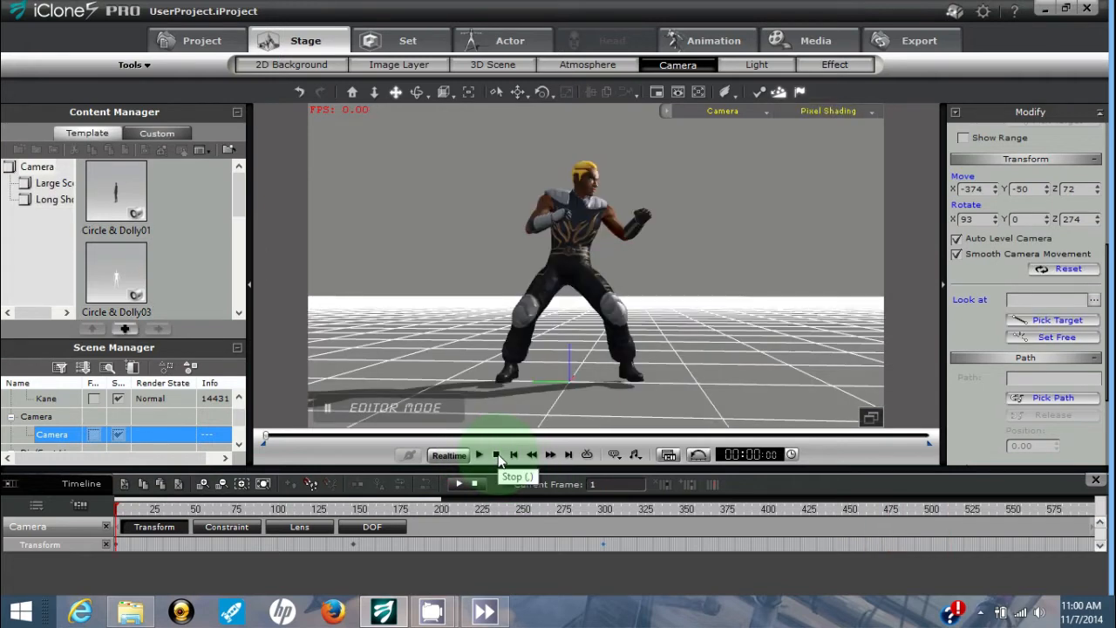
pyautogui.click(479, 455)
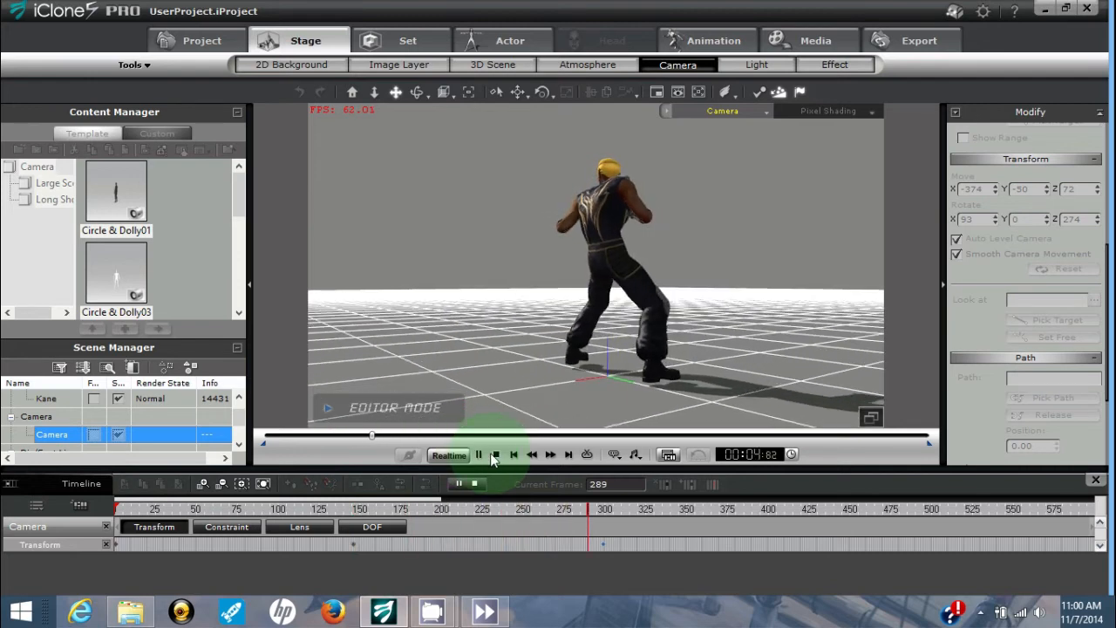
pyautogui.click(497, 456)
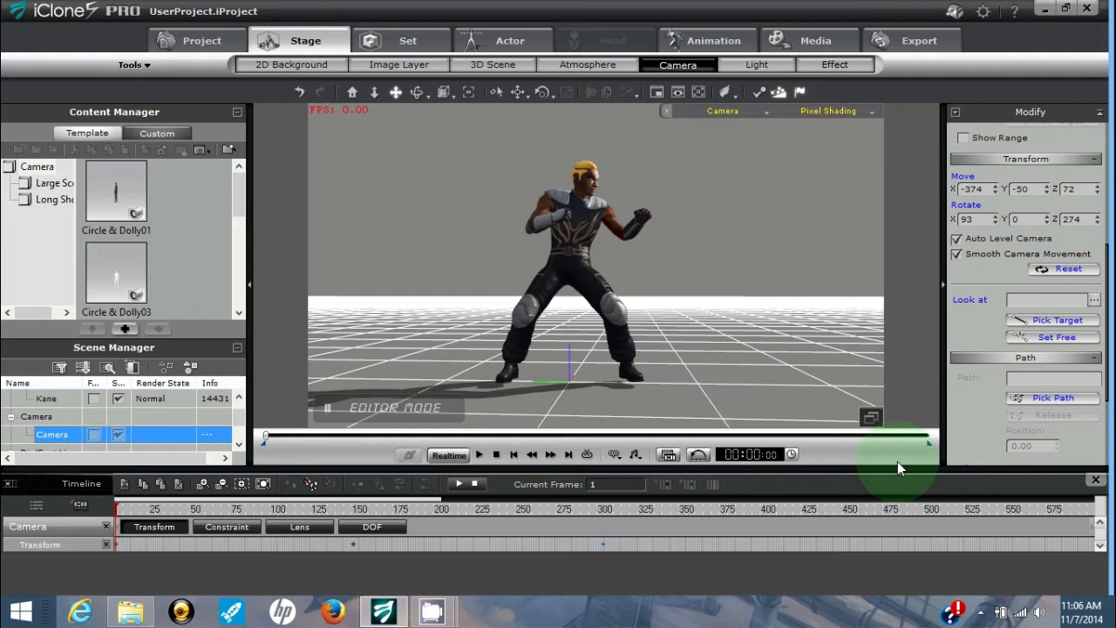
# Reset all animation data in the project and add the Circle01 motion path to the scene
pyautogui.click(703, 454)
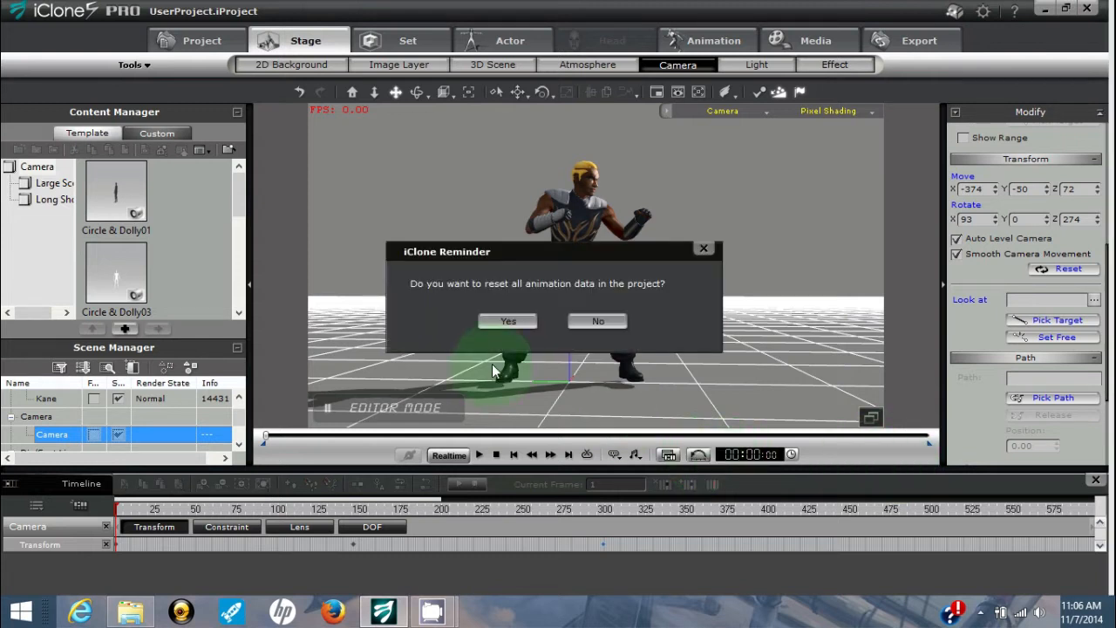
pyautogui.click(511, 322)
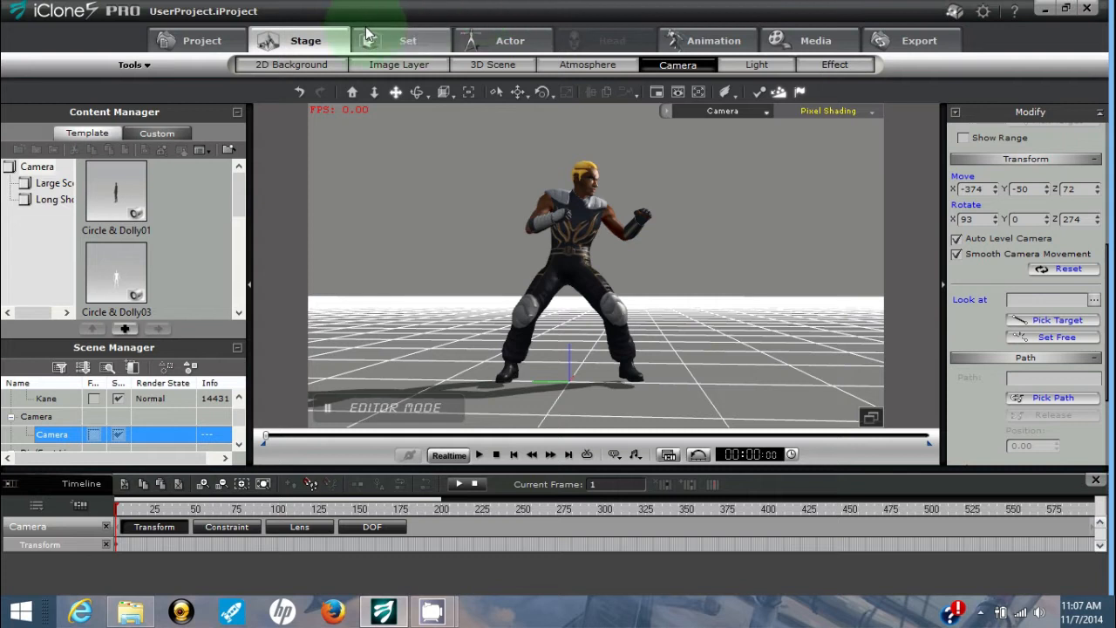
pyautogui.click(729, 39)
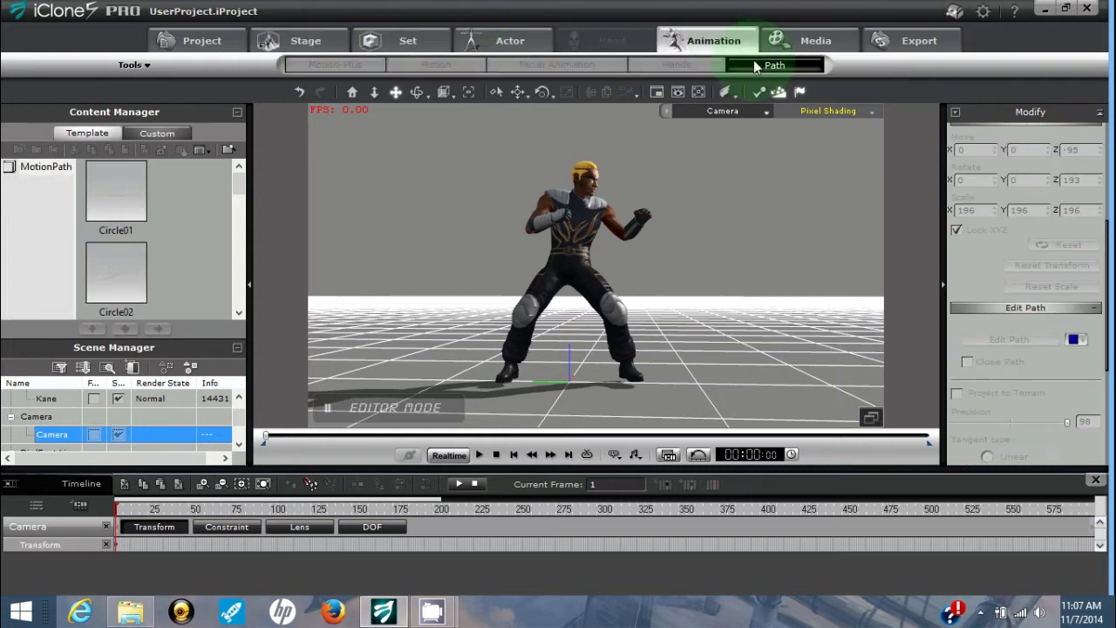
pyautogui.doubleClick(129, 192)
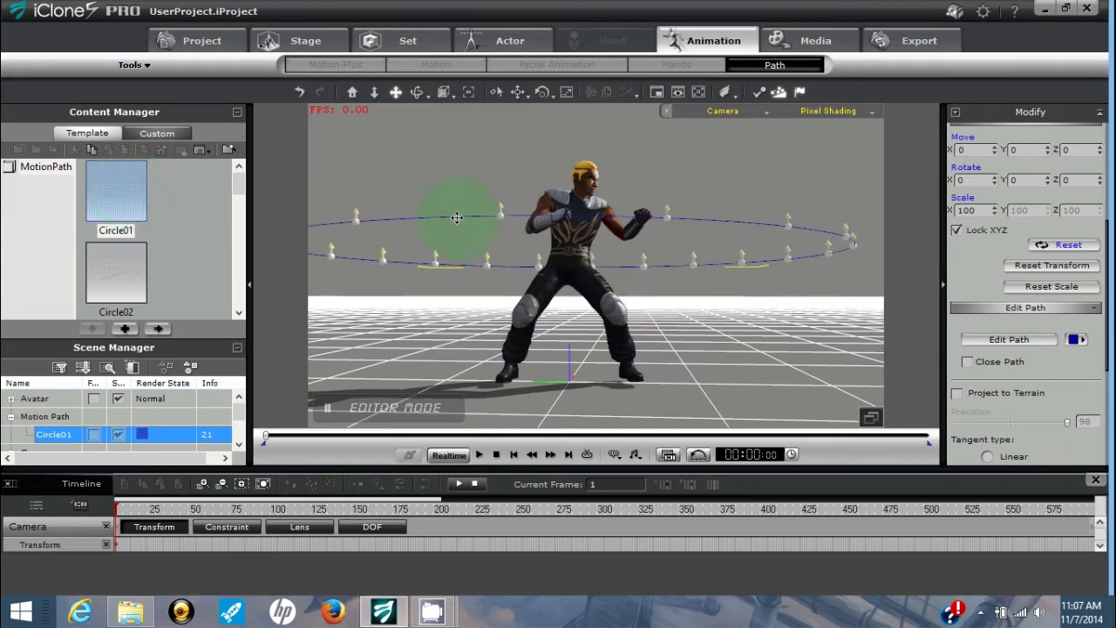
# Look through the Preview Camera and scale the Circle01 path uniformly to 180
pyautogui.click(766, 112)
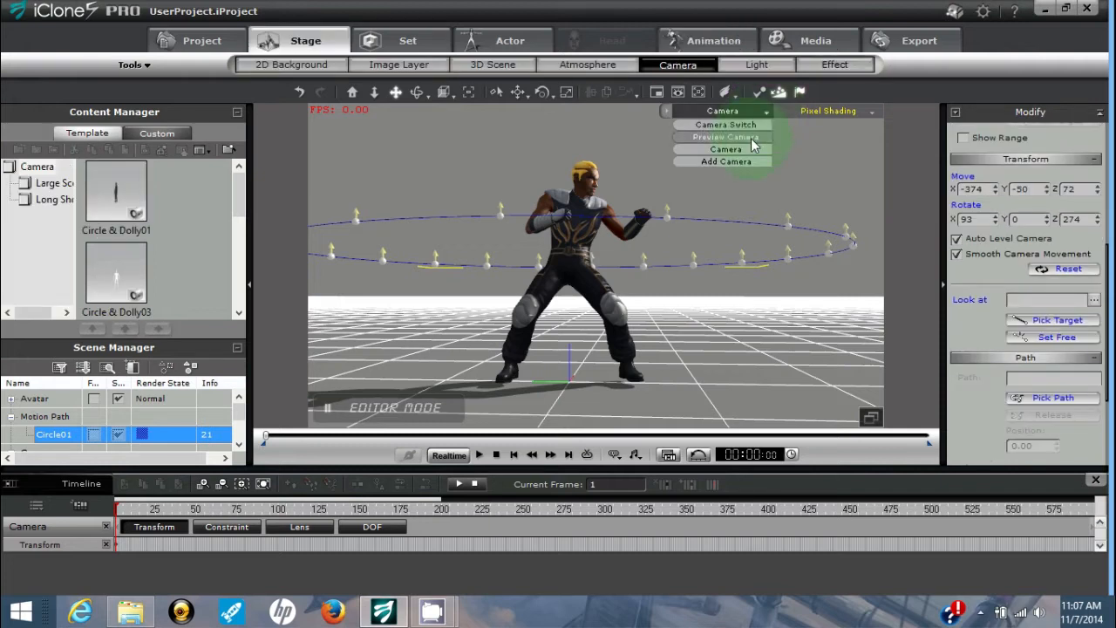
pyautogui.click(751, 138)
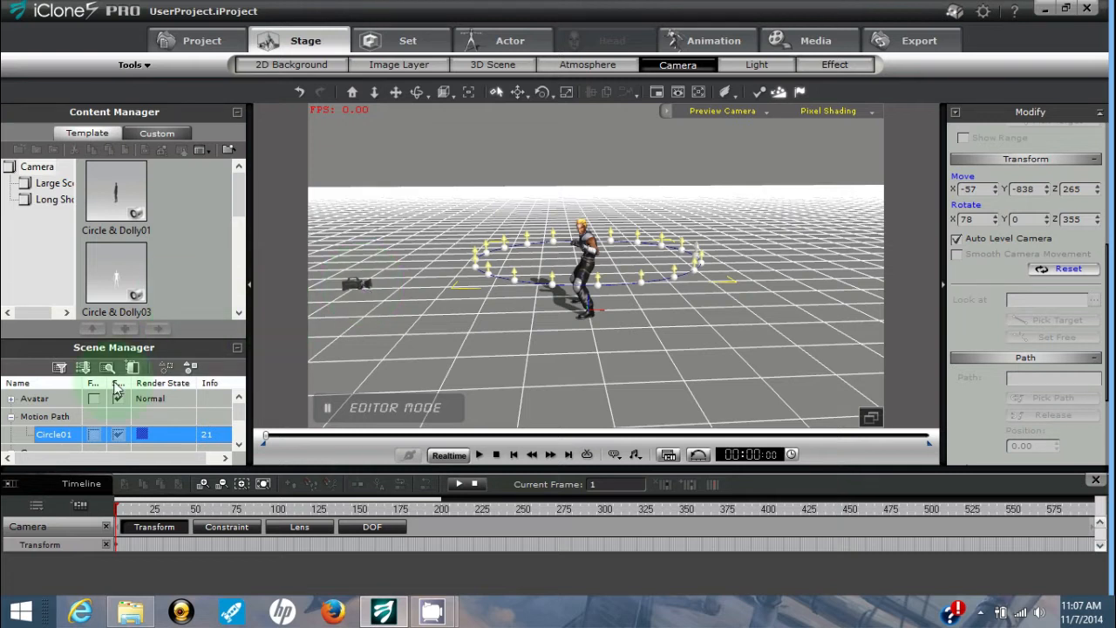
pyautogui.click(70, 436)
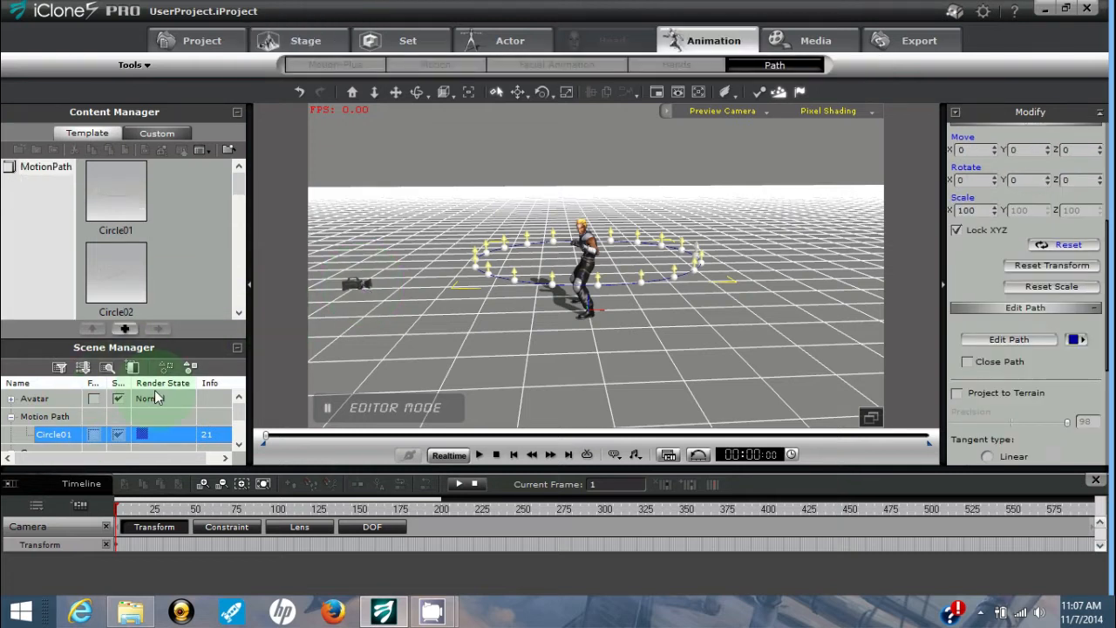
pyautogui.click(996, 209)
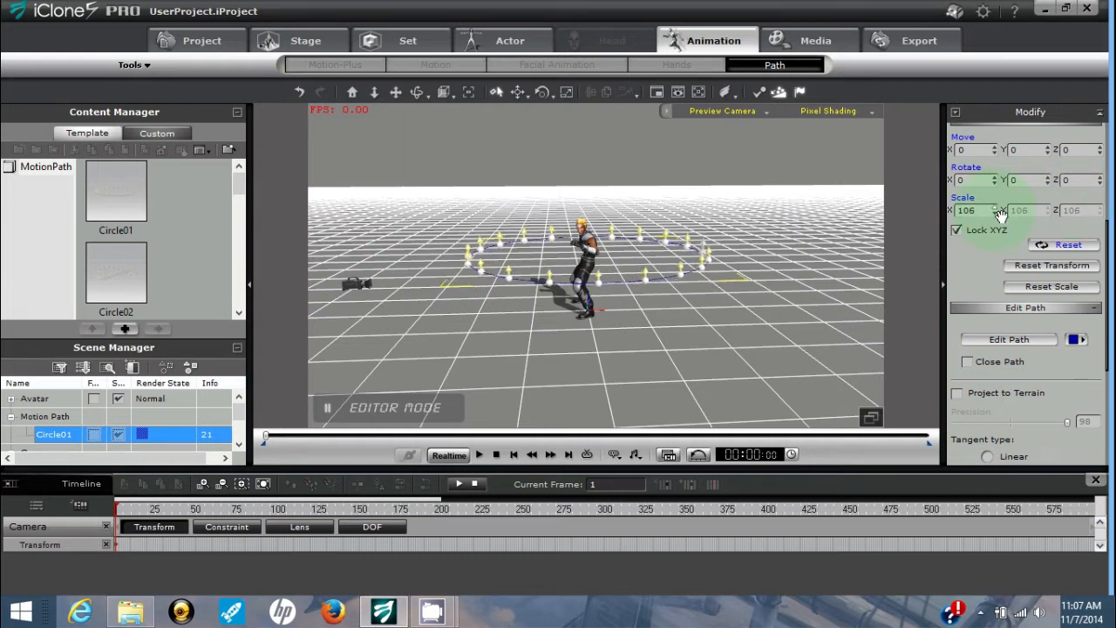
pyautogui.moveTo(999, 210); pyautogui.dragTo(1000, 214)
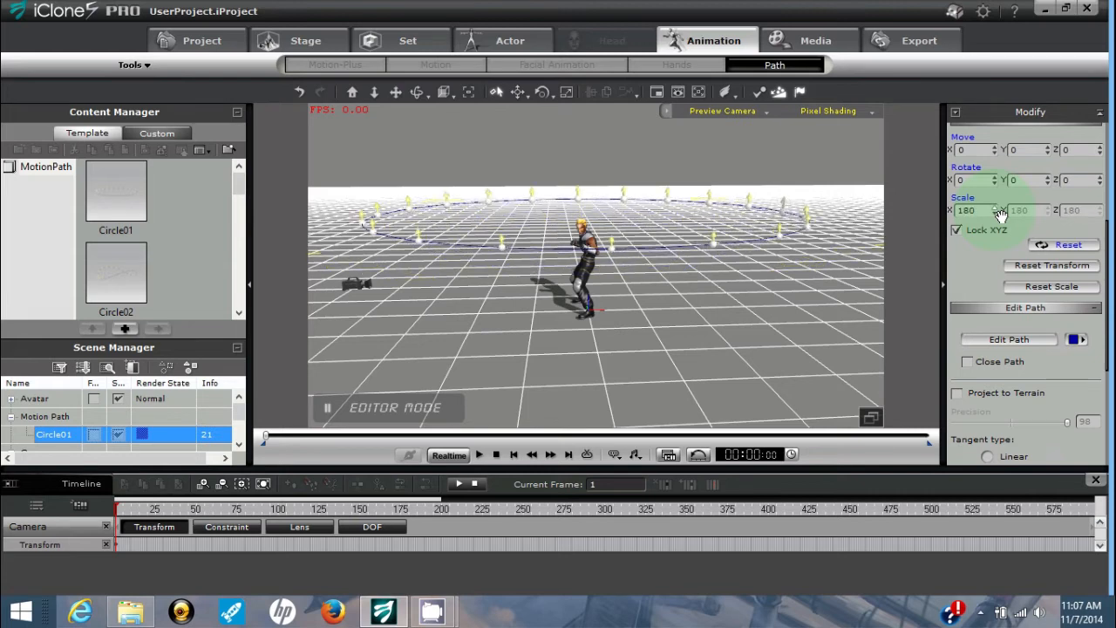
# Unlock the path's XYZ scale and set its Z scale to 100
pyautogui.click(957, 230)
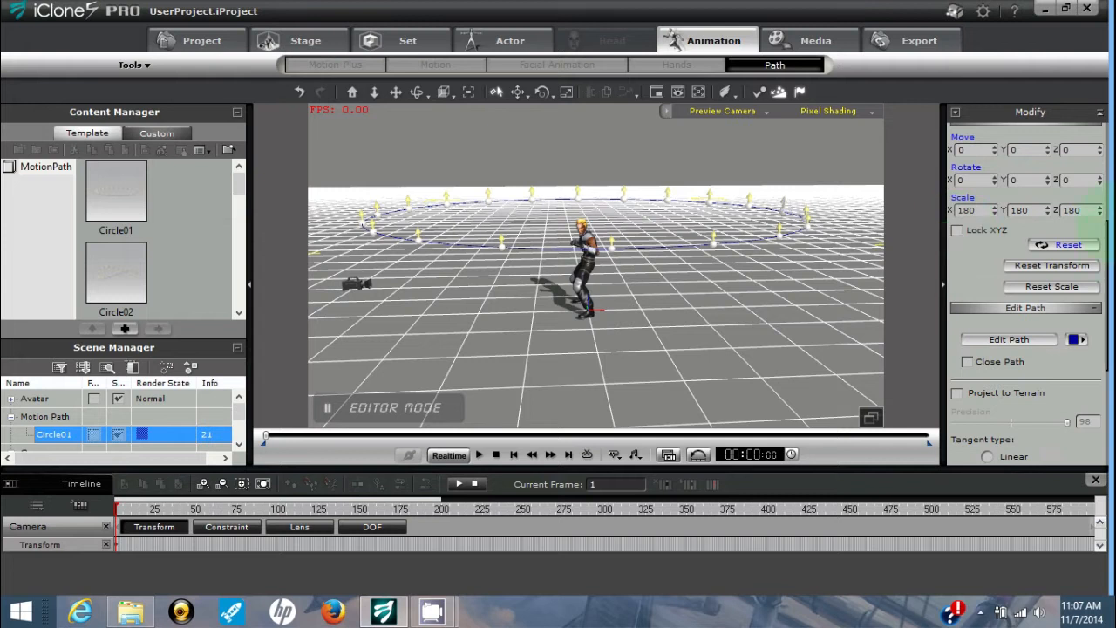
pyautogui.doubleClick(1088, 210)
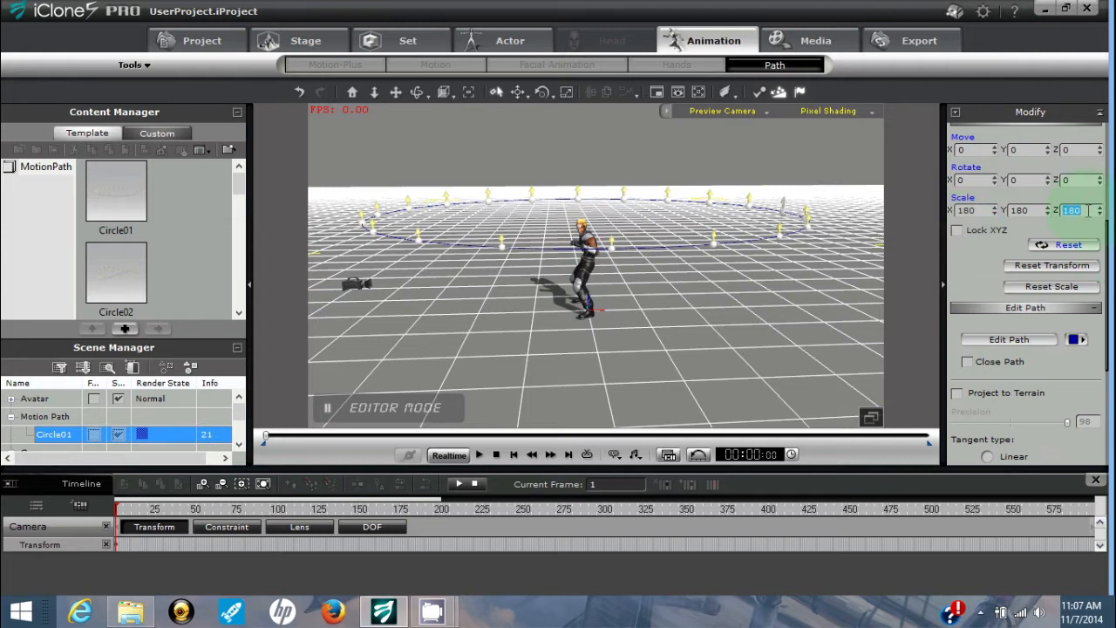
pyautogui.write('100')
pyautogui.press('Return')
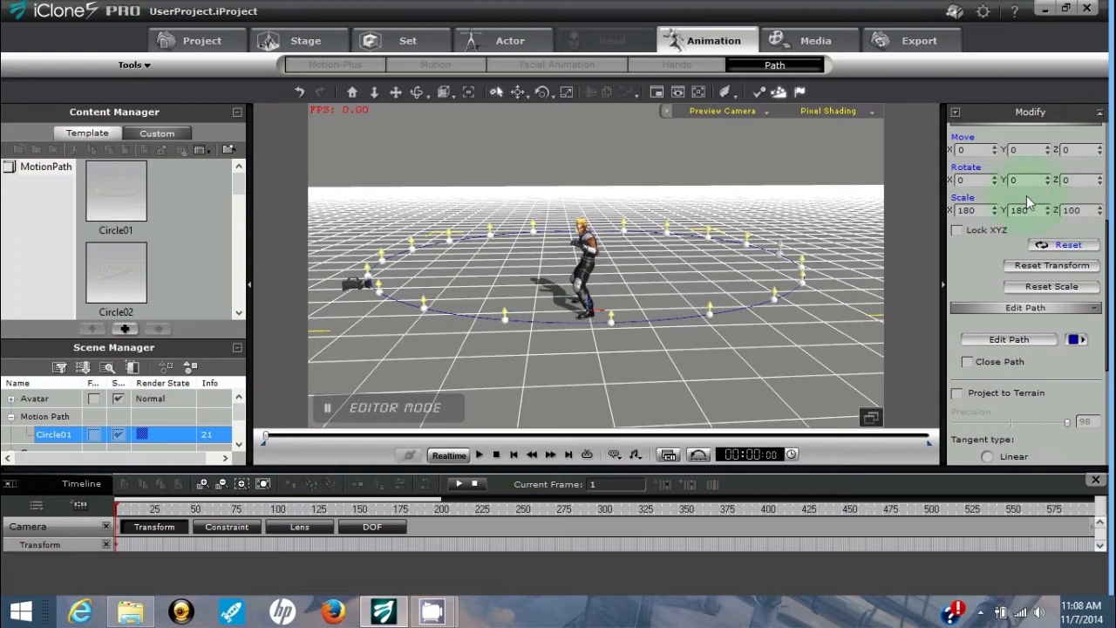
# Attach the camera to the Circle01 path and set its path position to 0
pyautogui.click(346, 286)
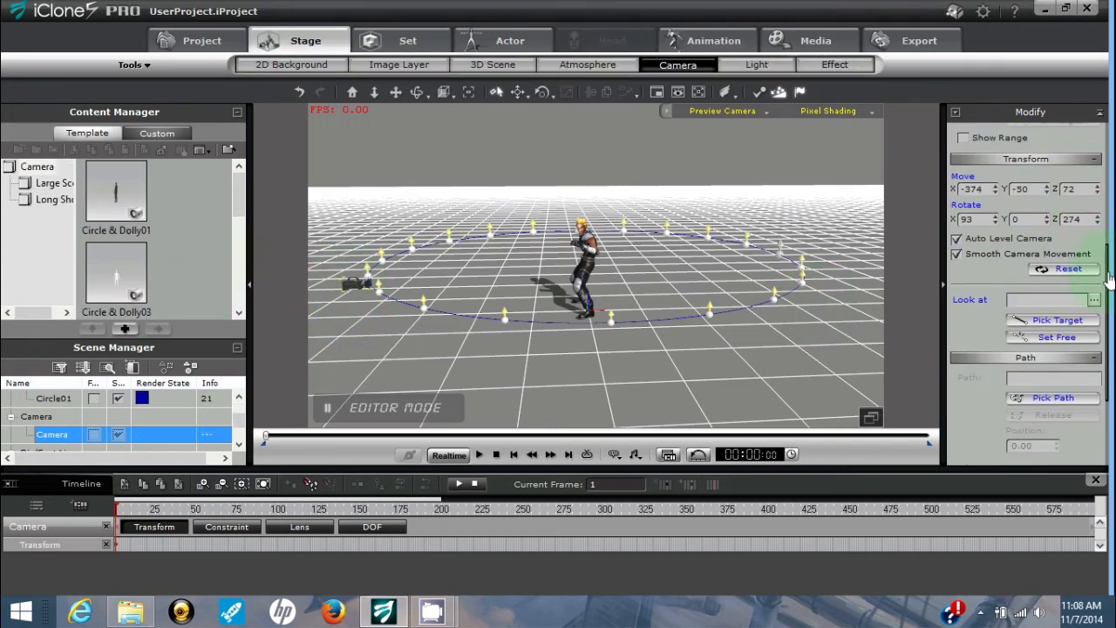
pyautogui.scroll(-5, 1109, 279)
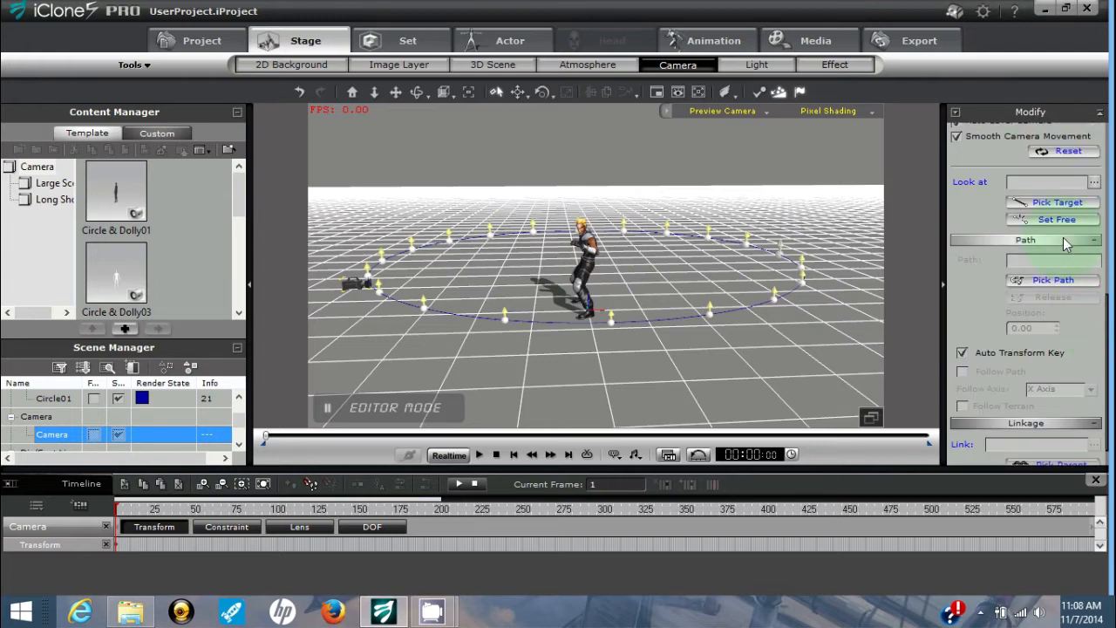
pyautogui.click(1069, 289)
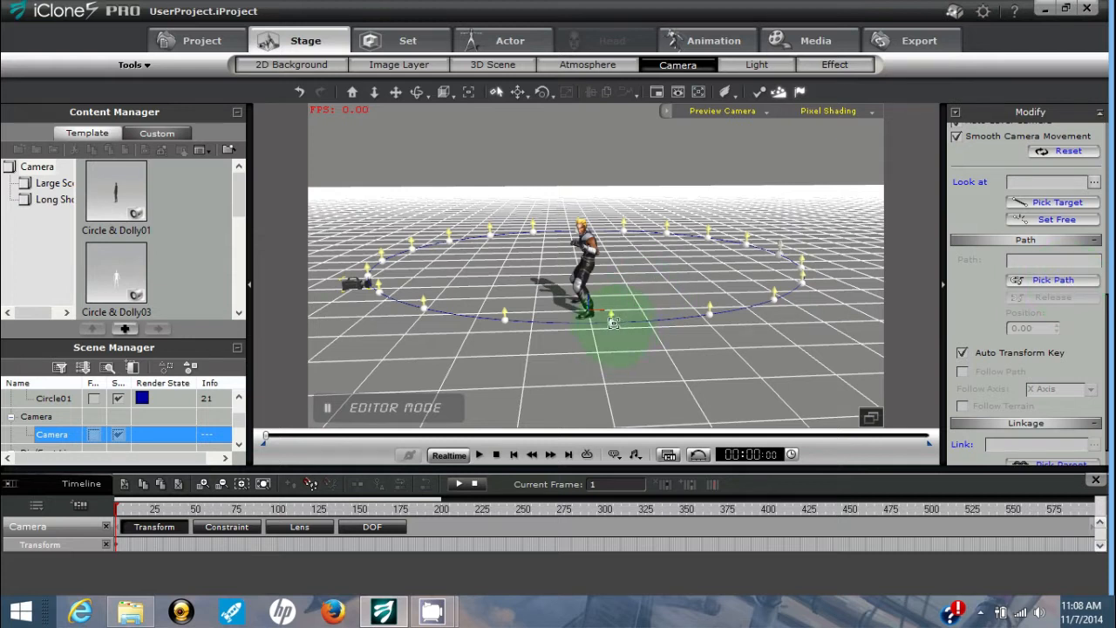
pyautogui.click(612, 323)
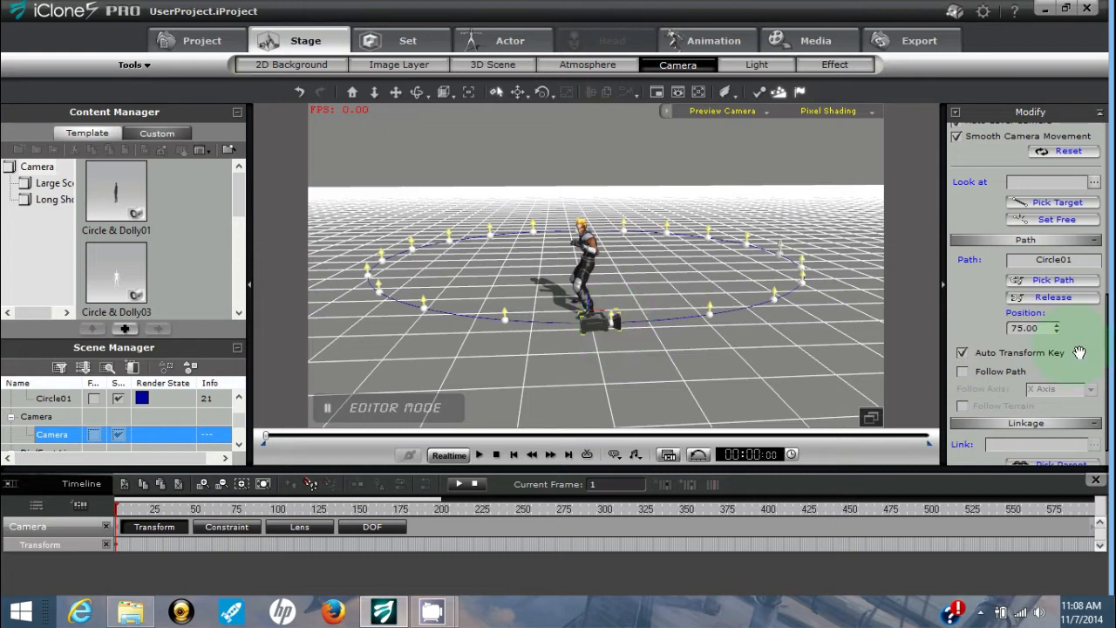
pyautogui.doubleClick(1045, 328)
pyautogui.write('0')
pyautogui.press('Return')
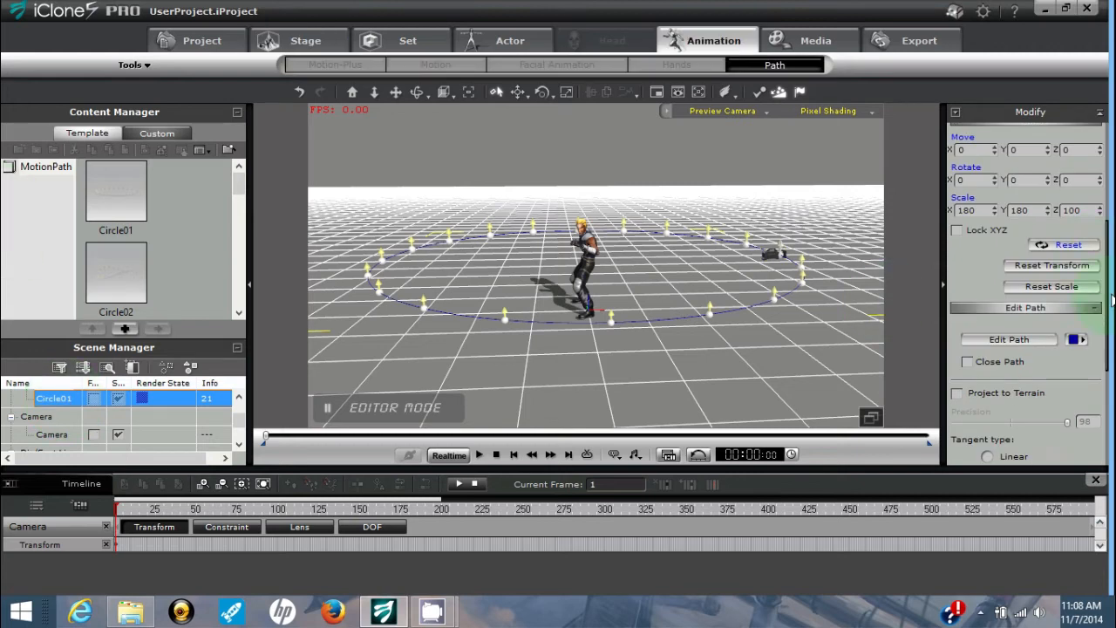
# Rotate the circular path to 189 on Z, check the framing through Camera, and return to the Preview Camera
pyautogui.scroll(1, 1107, 301)
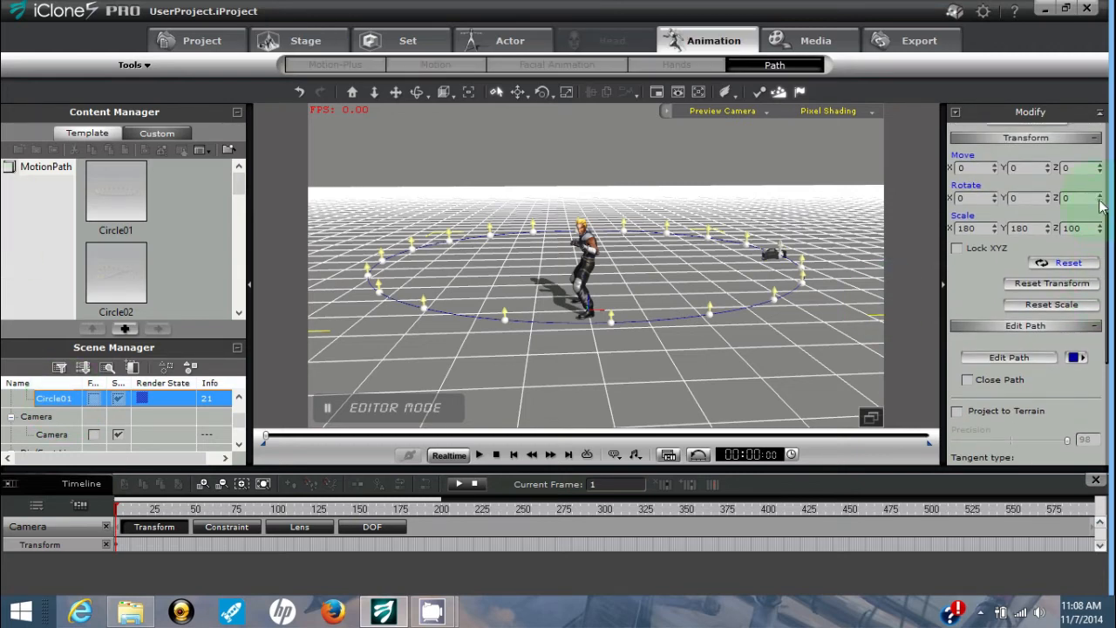
pyautogui.moveTo(1101, 200); pyautogui.dragTo(1100, 200)
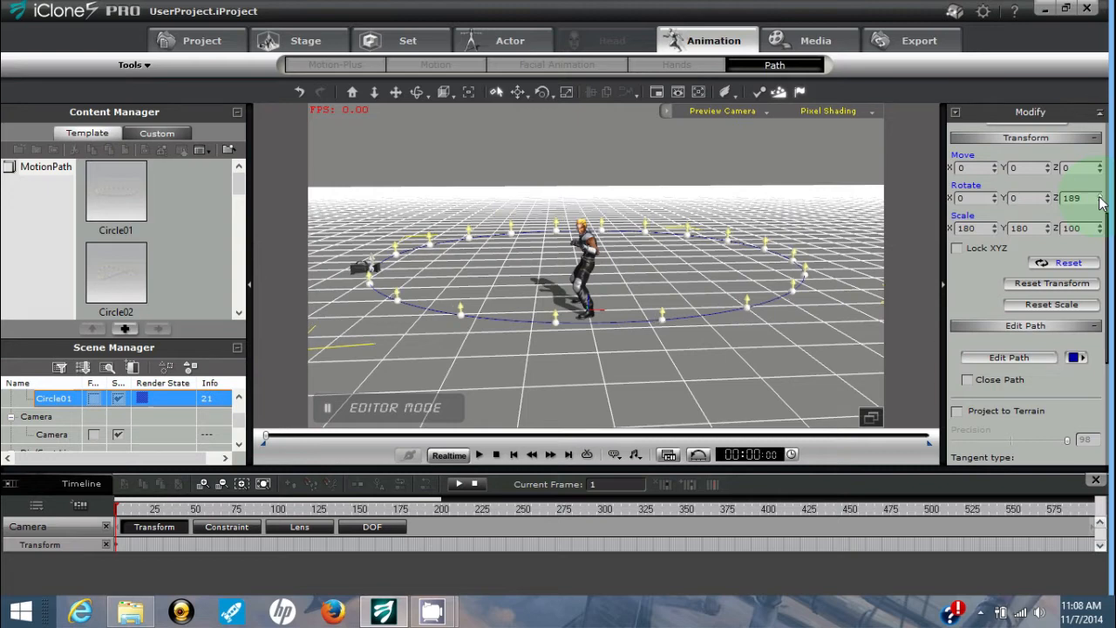
pyautogui.click(767, 112)
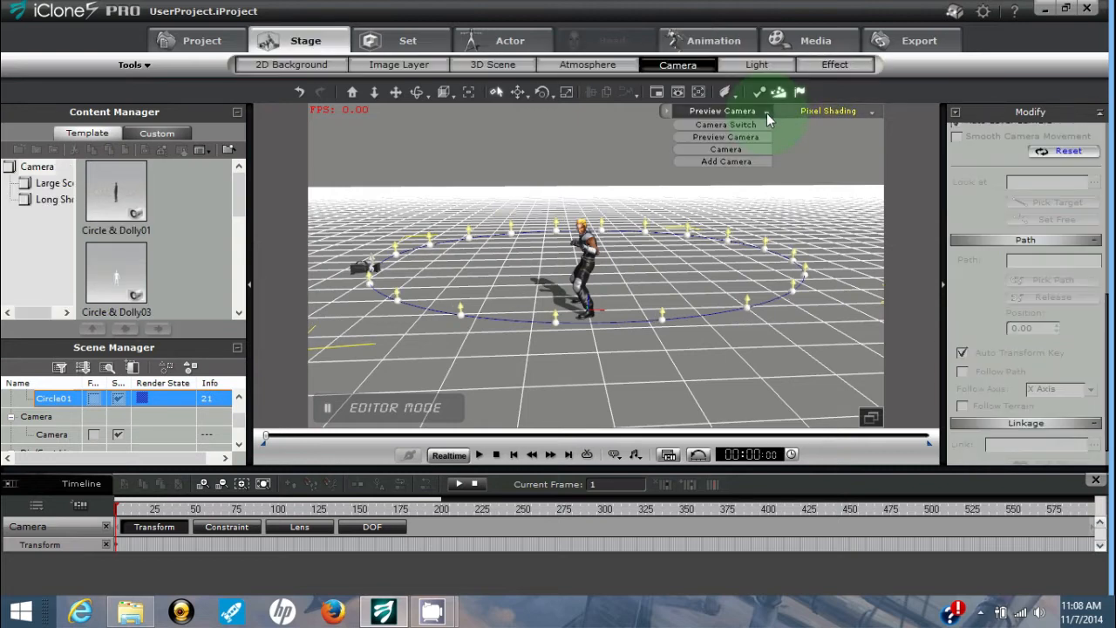
pyautogui.click(729, 149)
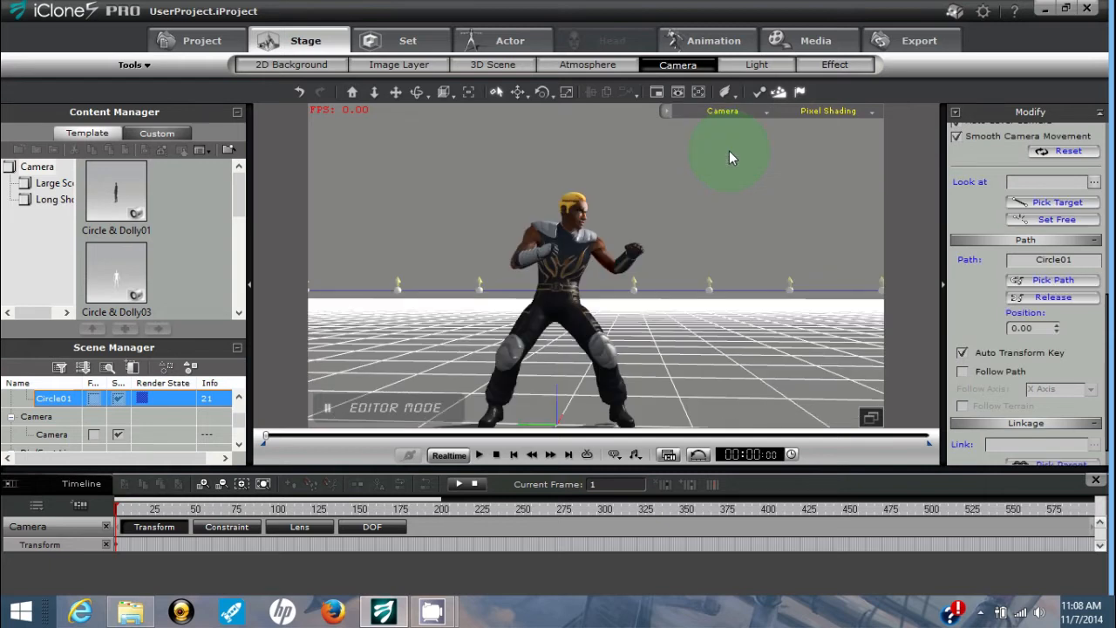
pyautogui.click(768, 113)
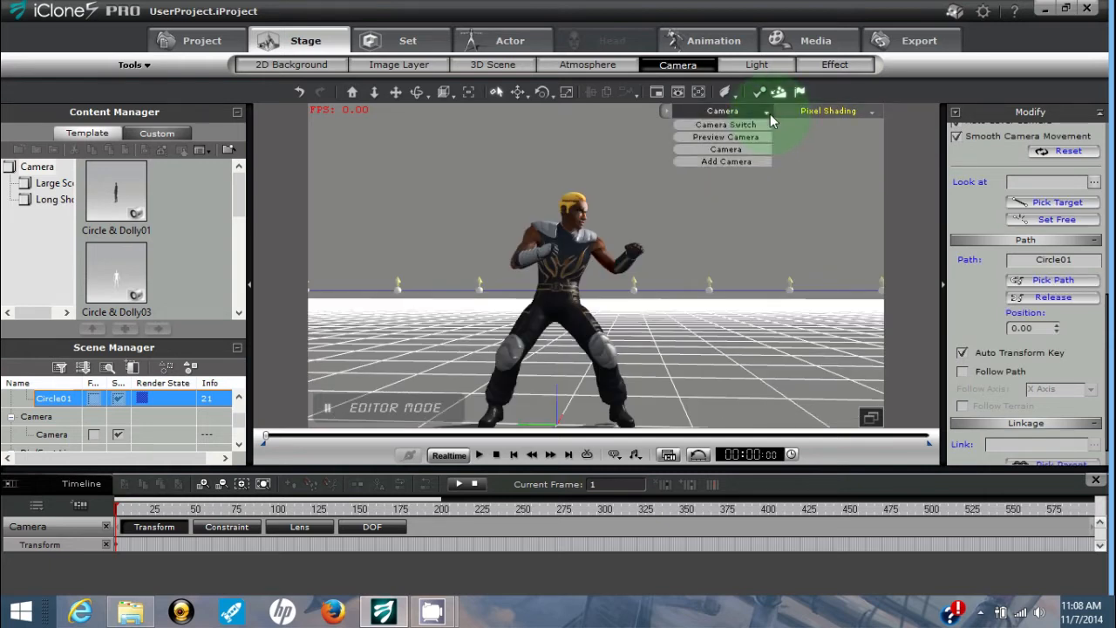
pyautogui.click(743, 135)
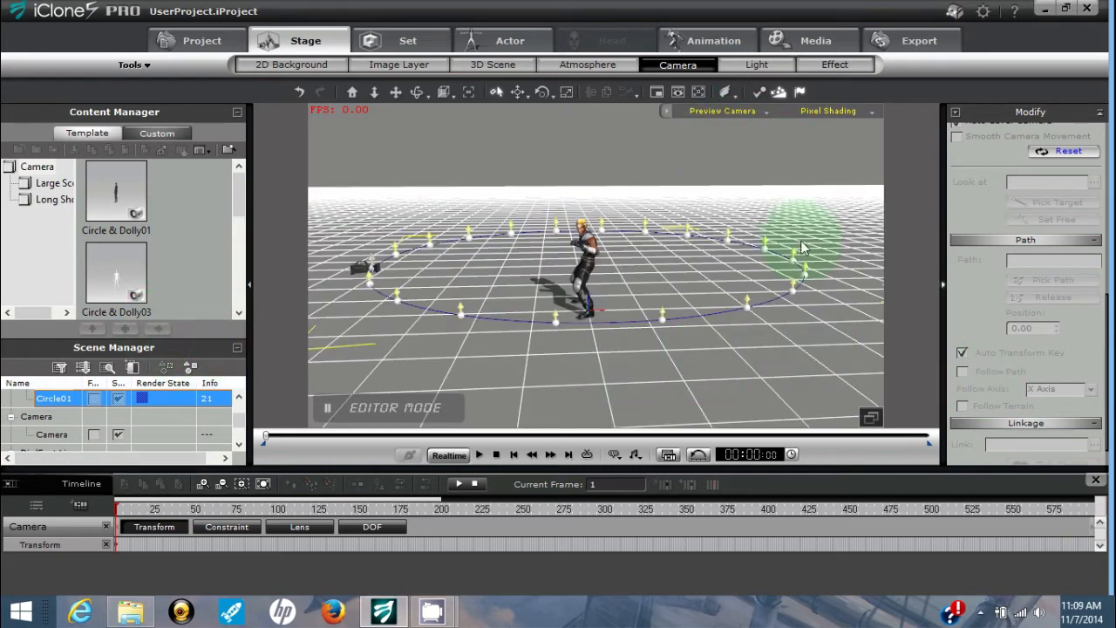
# Select Camera and set its path position to 60 at frame 300
pyautogui.click(45, 439)
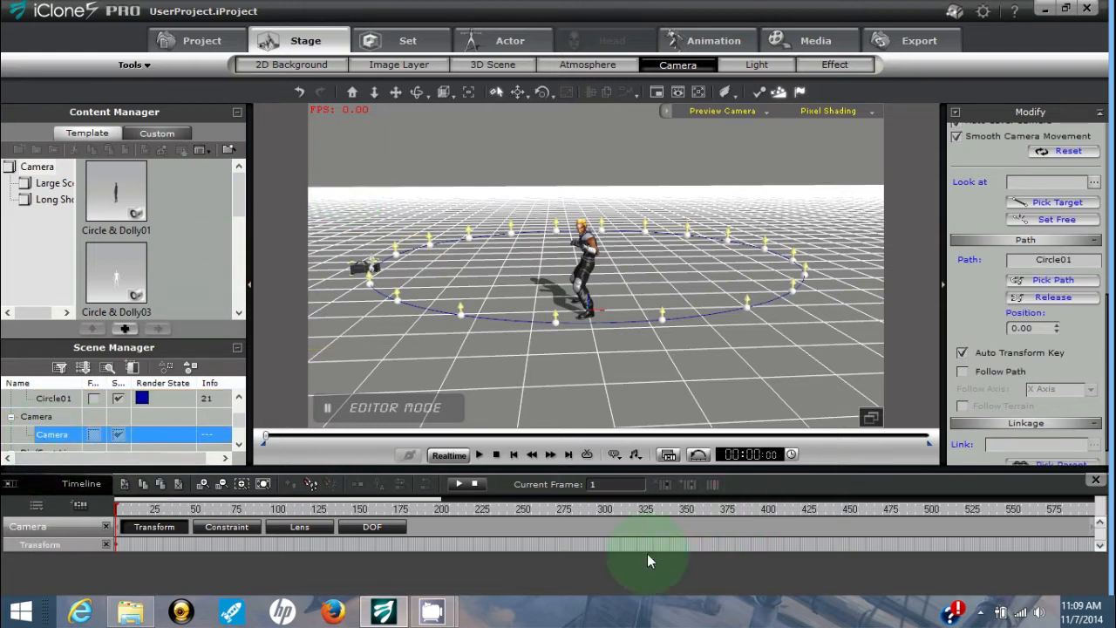
pyautogui.click(603, 511)
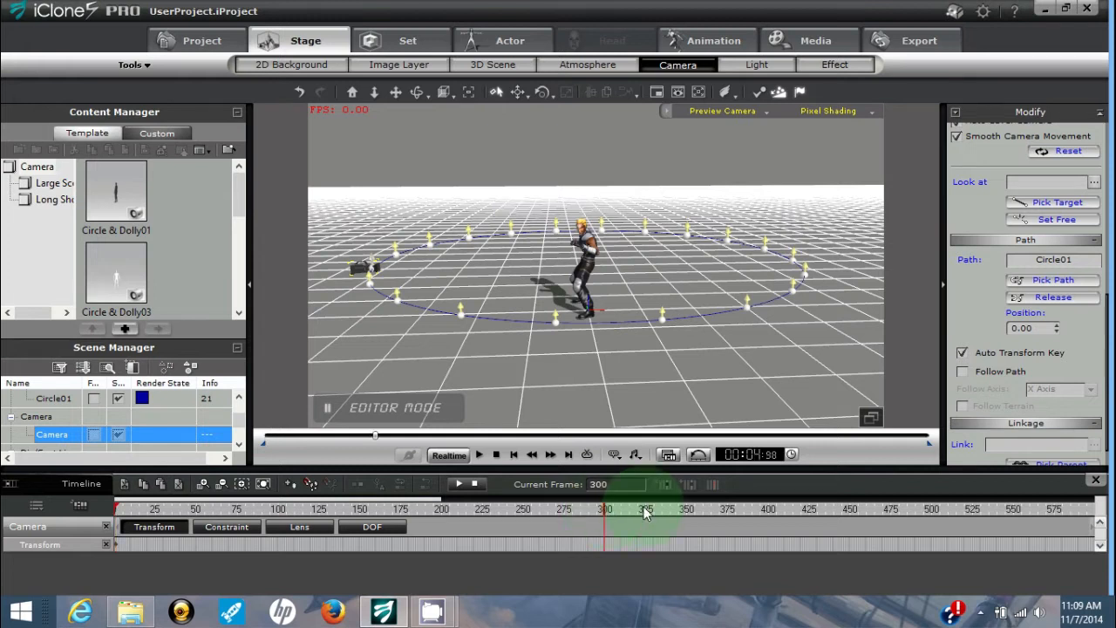
pyautogui.click(1055, 326)
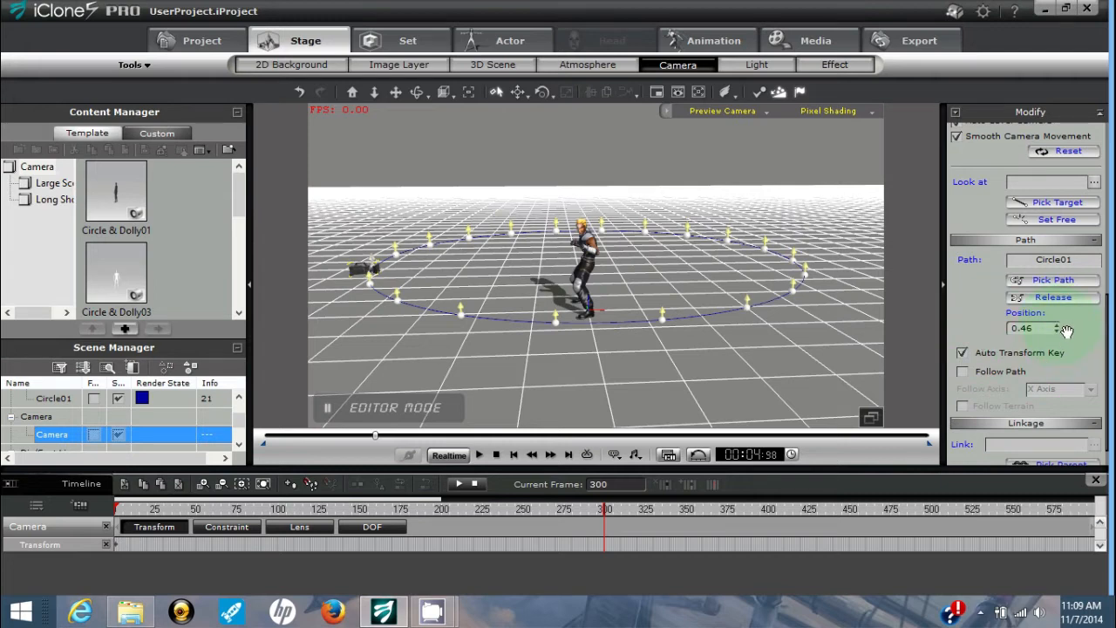
pyautogui.click(1058, 326)
pyautogui.click(1058, 326)
pyautogui.doubleClick(1038, 329)
pyautogui.write('60')
pyautogui.press('Return')
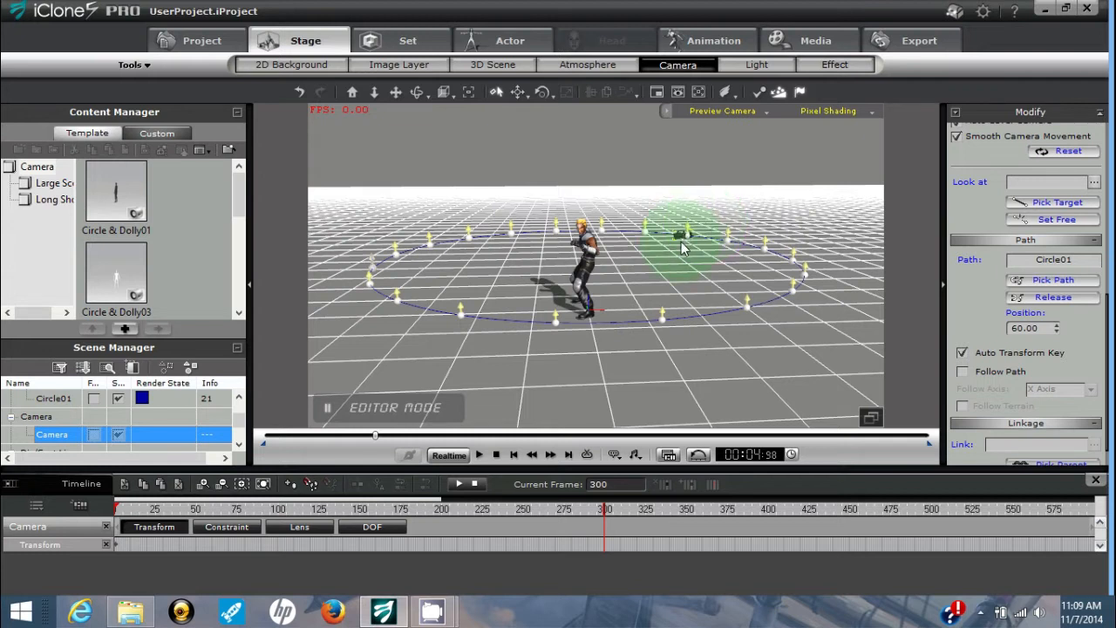
# Rewind to the first frame, switch the view to Camera, and play back the camera's movement along the path
pyautogui.click(352, 93)
pyautogui.moveTo(372, 93); pyautogui.dragTo(566, 387)
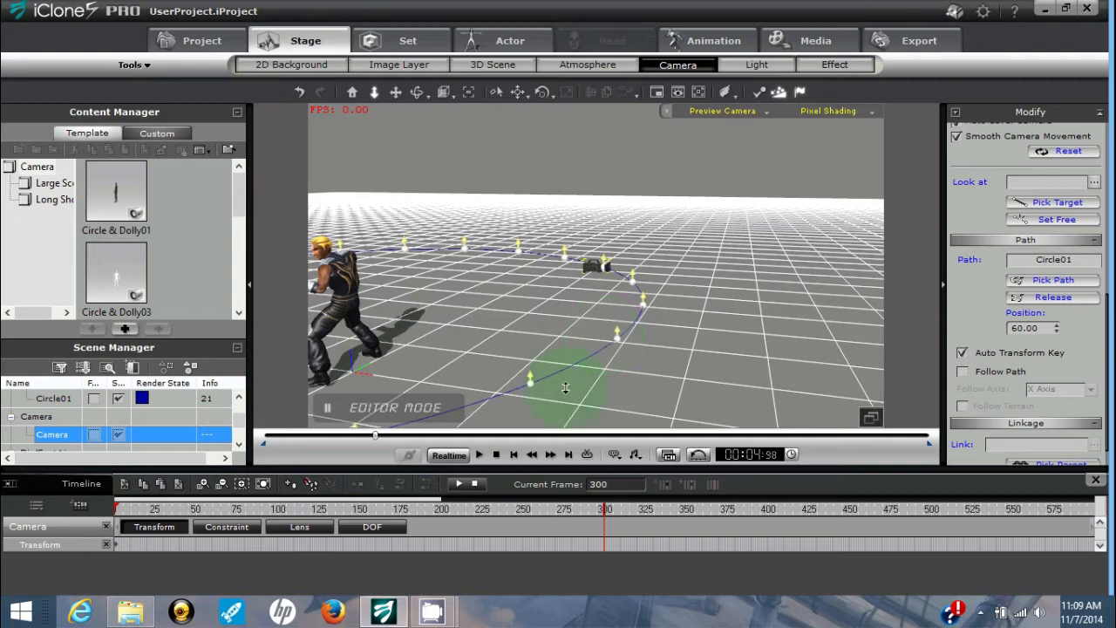
pyautogui.click(496, 455)
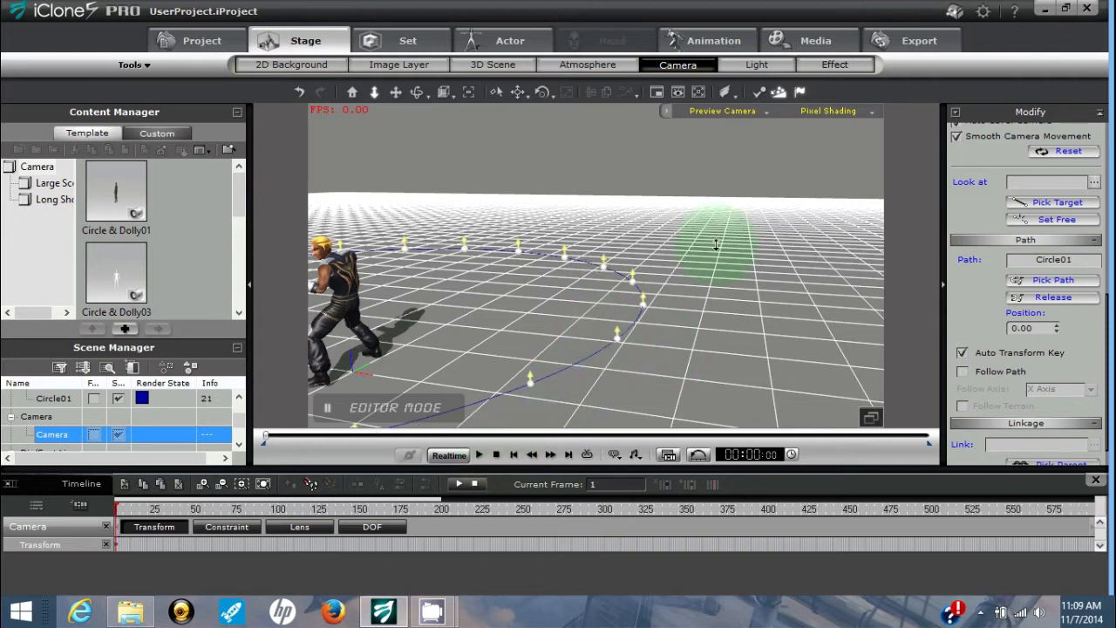
pyautogui.click(766, 112)
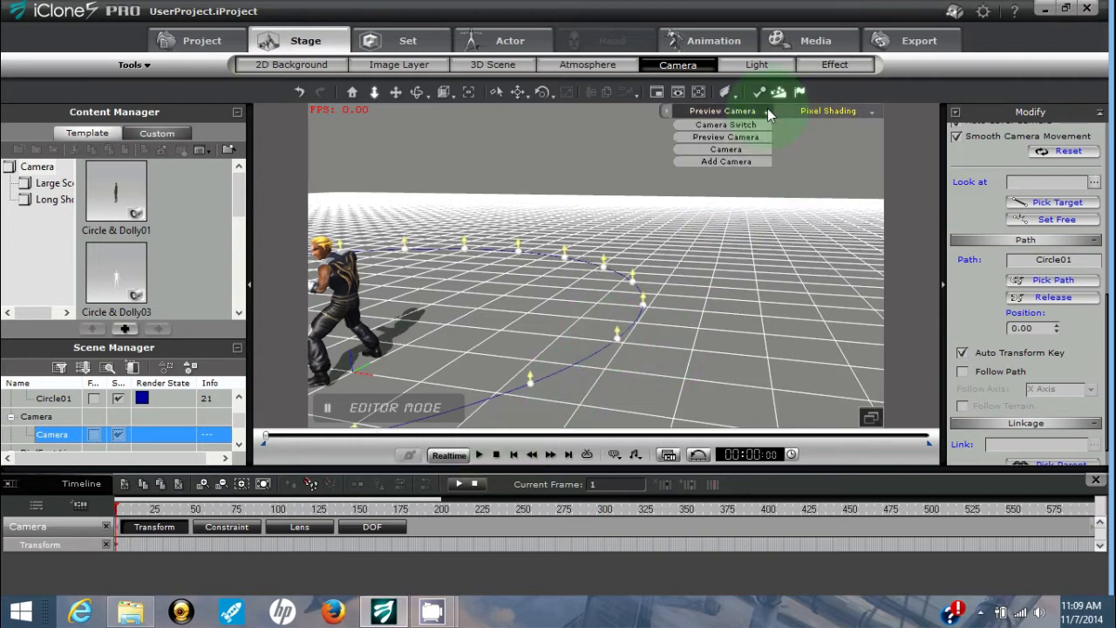
pyautogui.click(725, 149)
pyautogui.click(479, 455)
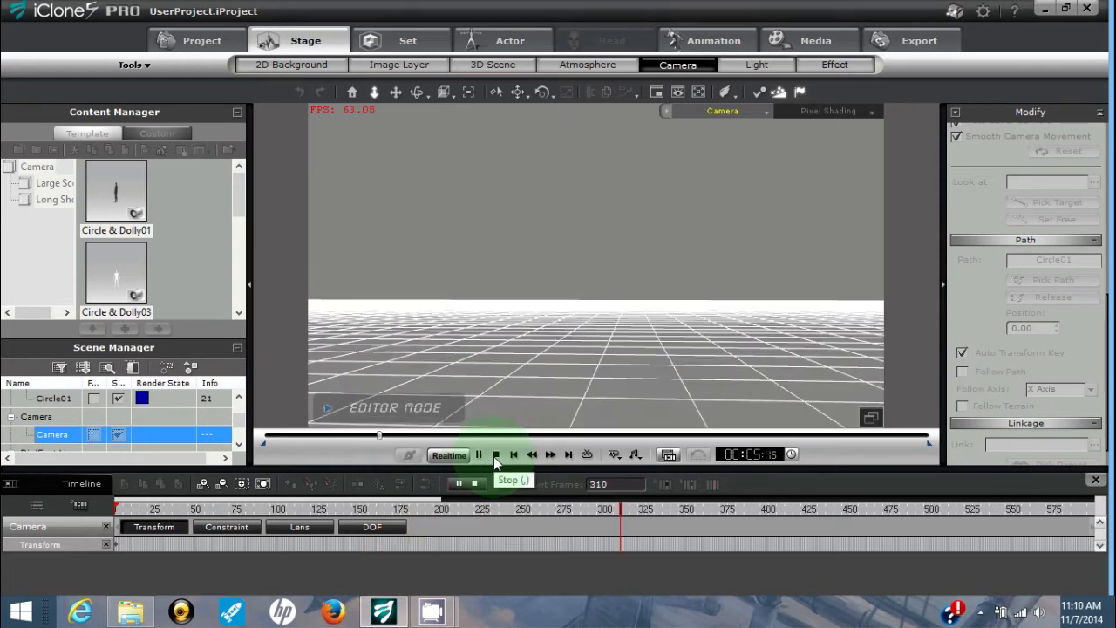
pyautogui.click(495, 455)
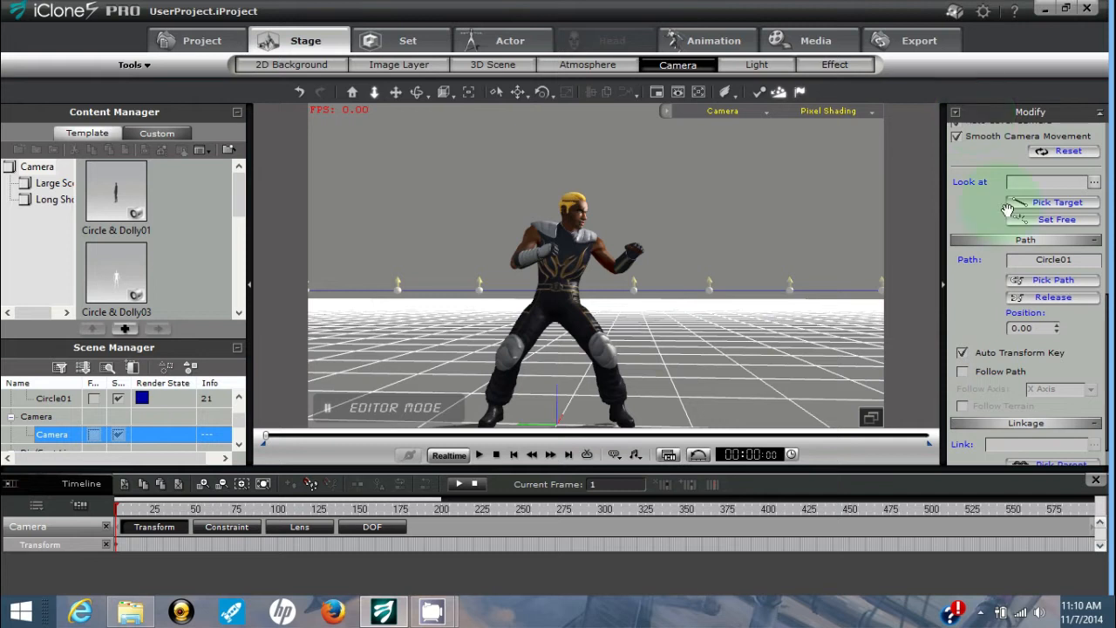
# Set the camera's Look At target to the fighter's RL_Spine01 and play back the move
pyautogui.click(1073, 205)
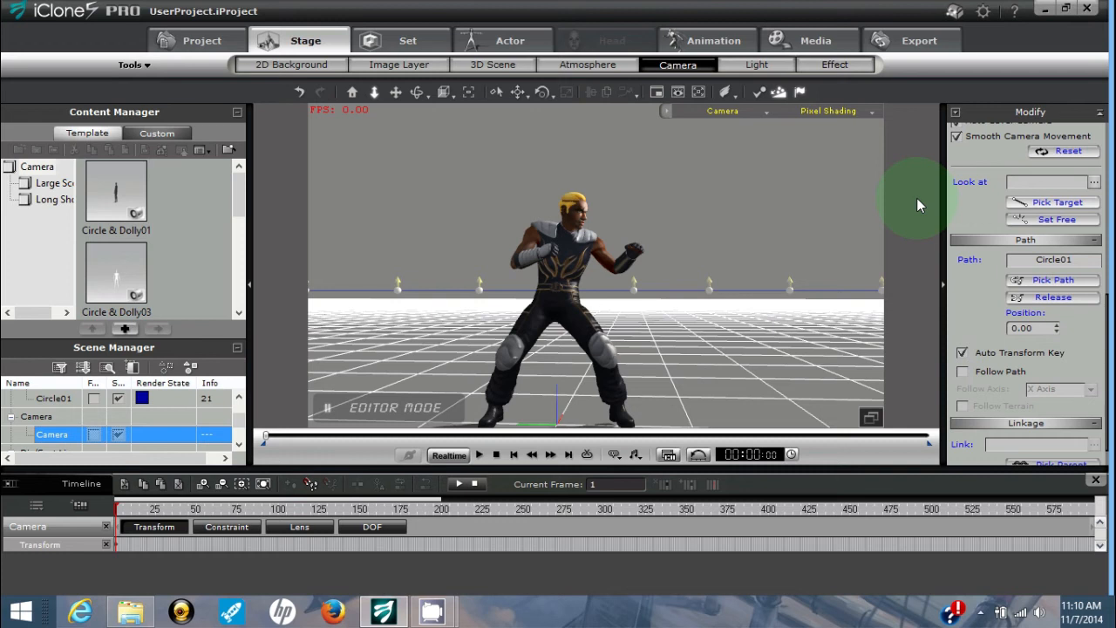
pyautogui.click(560, 272)
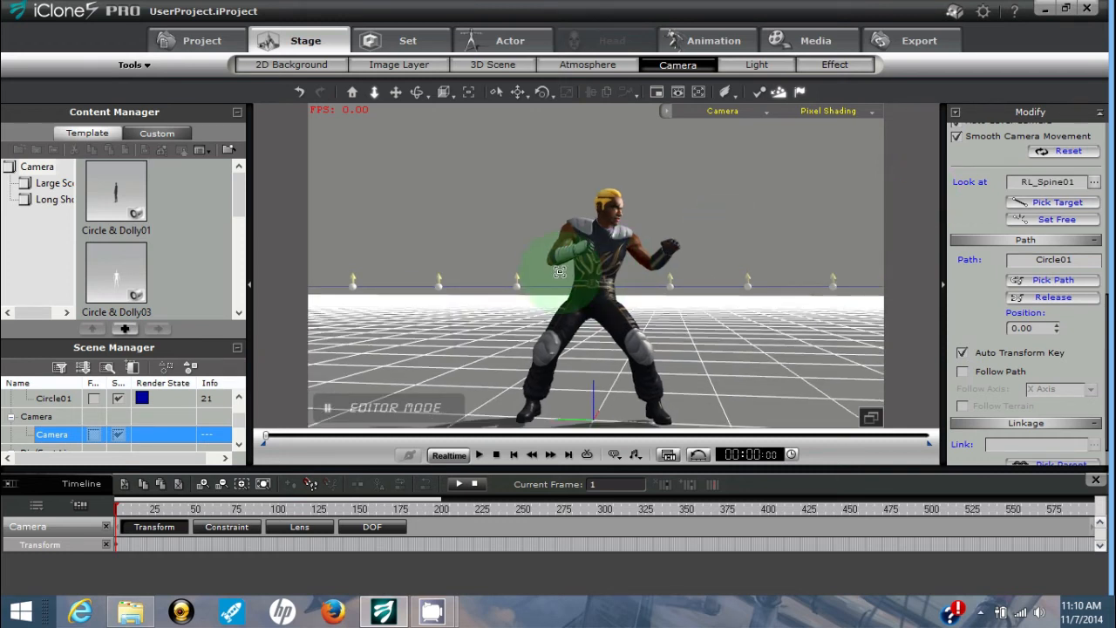
pyautogui.click(479, 454)
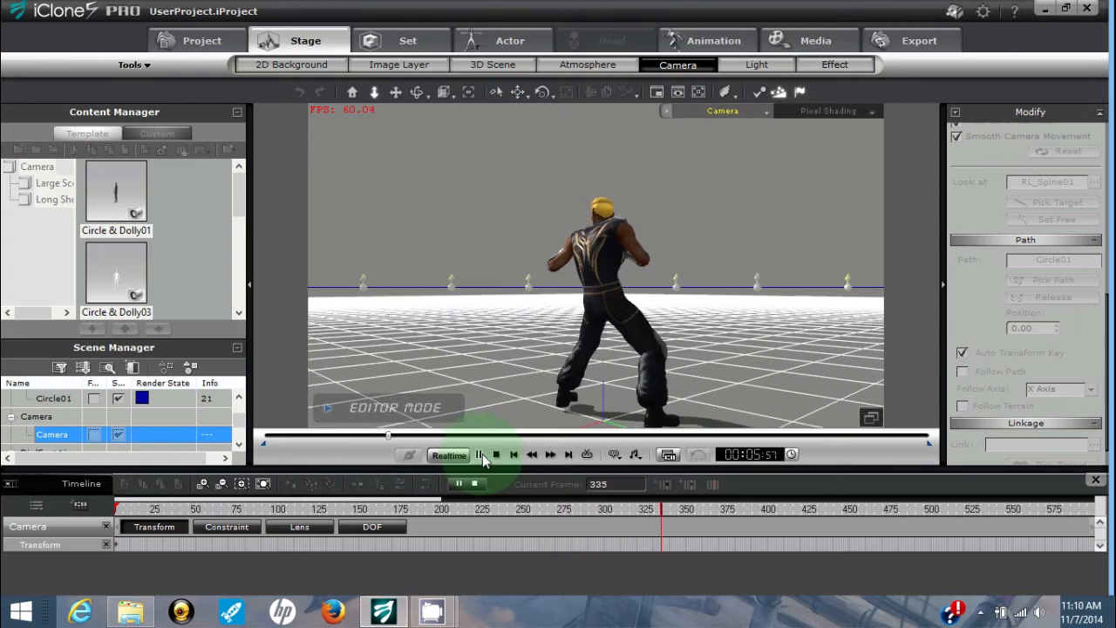
pyautogui.click(496, 455)
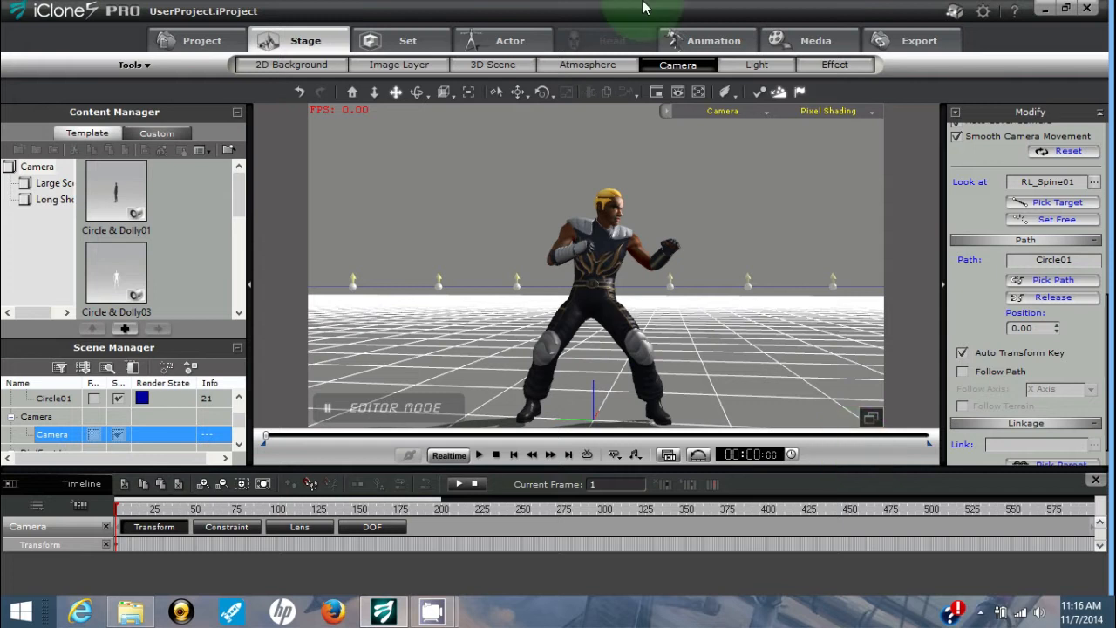
# Add the Ball_001 prop to the scene and set its pivot to Middle Center
pyautogui.click(426, 43)
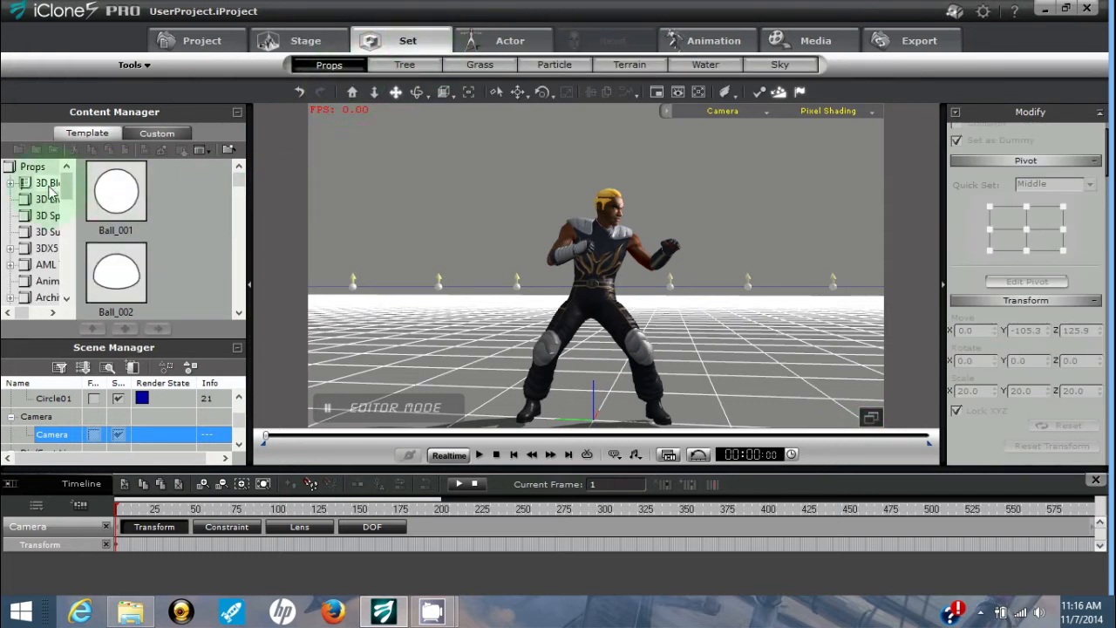
pyautogui.doubleClick(122, 209)
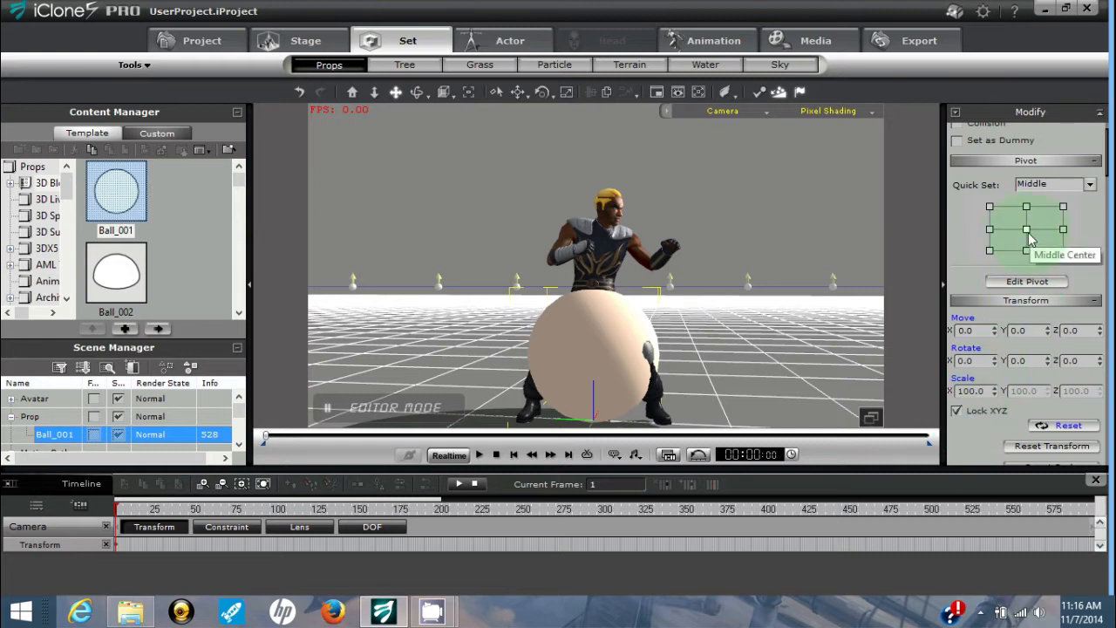
pyautogui.click(1028, 235)
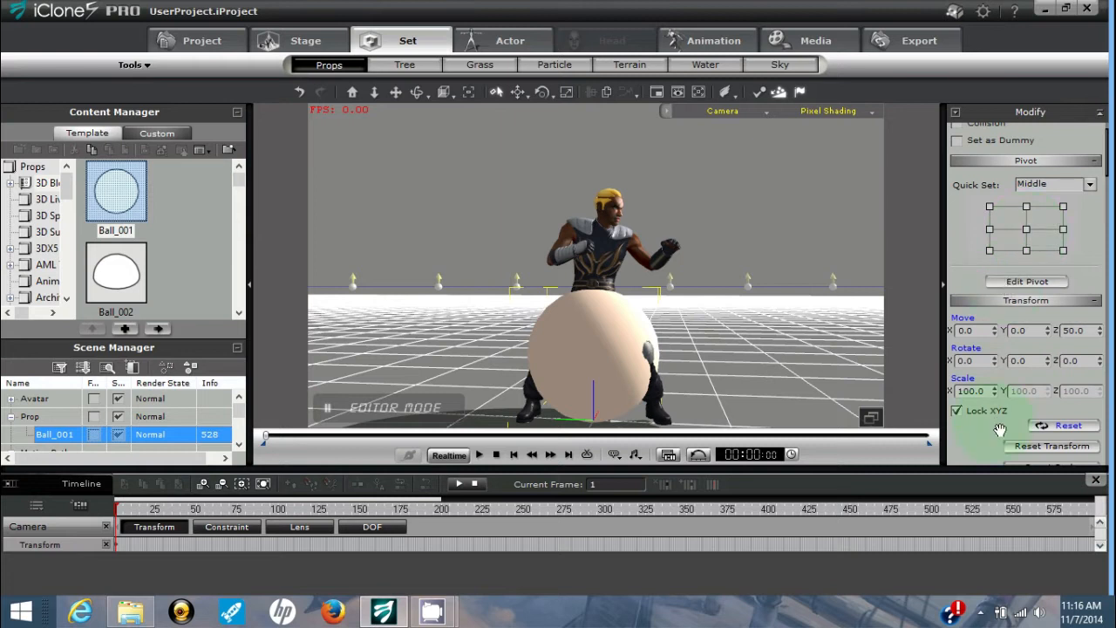
# Scale the ball uniformly to 20 and move it beside the fighter's front fist, to about Y -79.9 and Z 112.4
pyautogui.doubleClick(980, 391)
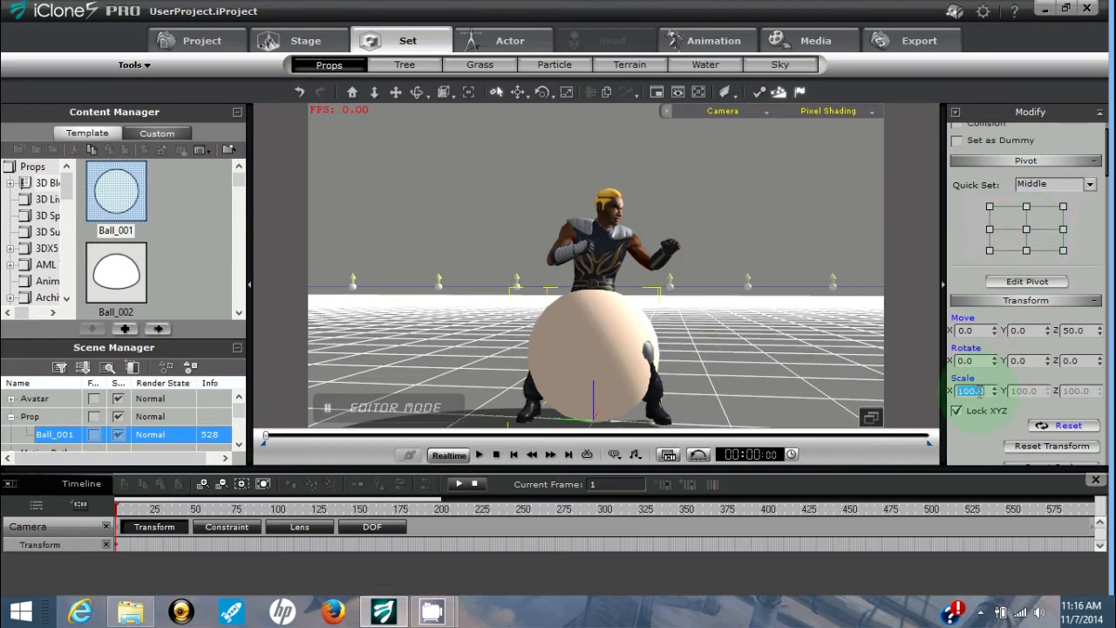
pyautogui.write('20')
pyautogui.press('Return')
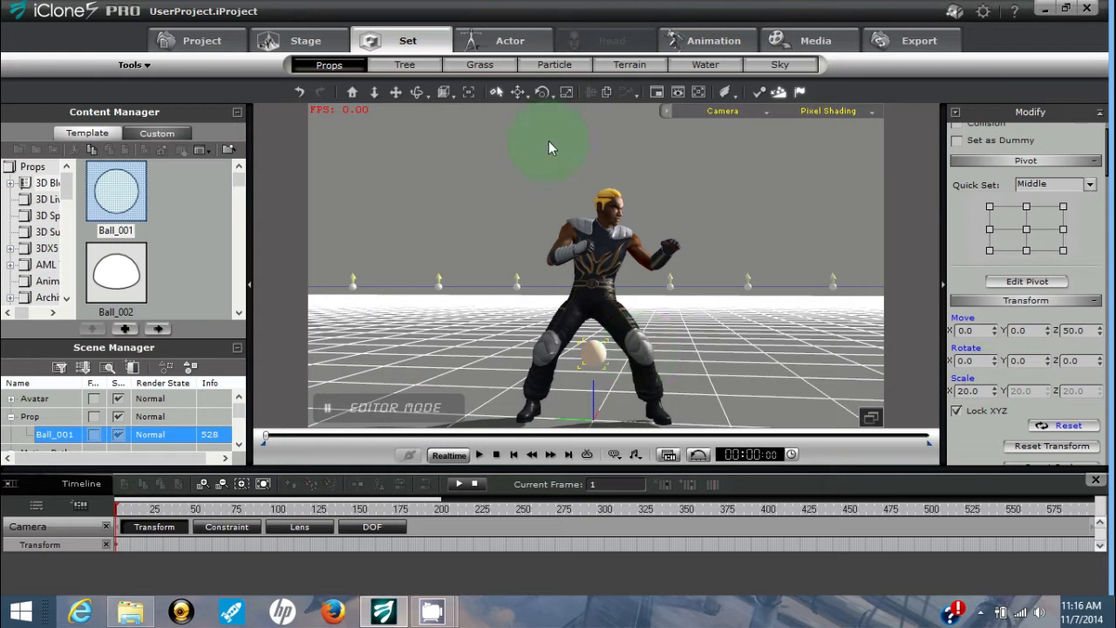
pyautogui.click(518, 94)
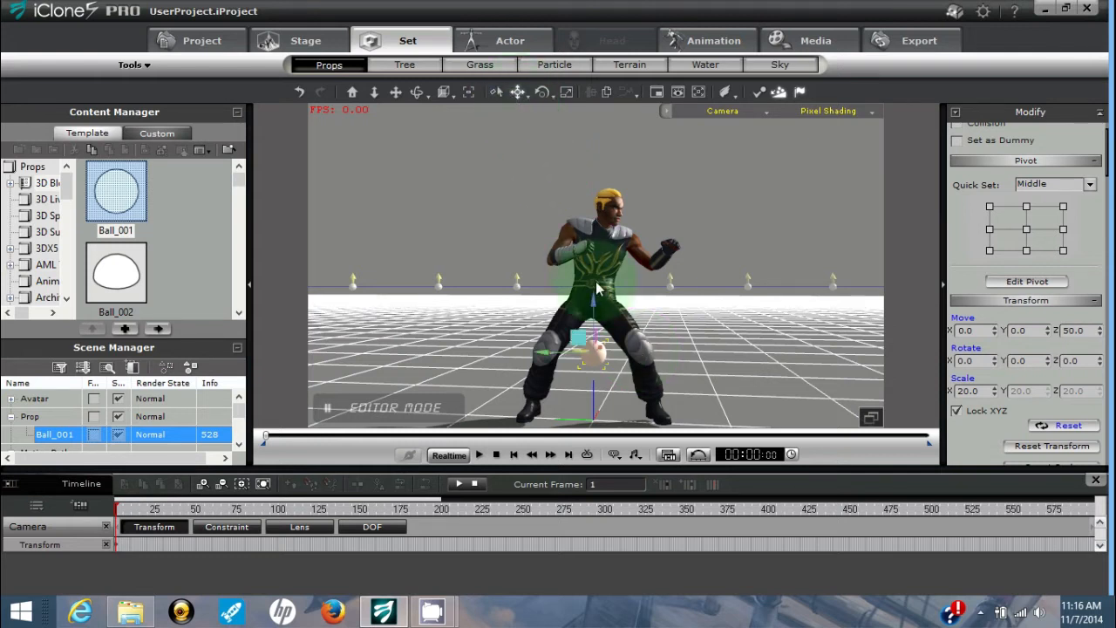
pyautogui.moveTo(595, 298); pyautogui.dragTo(646, 279)
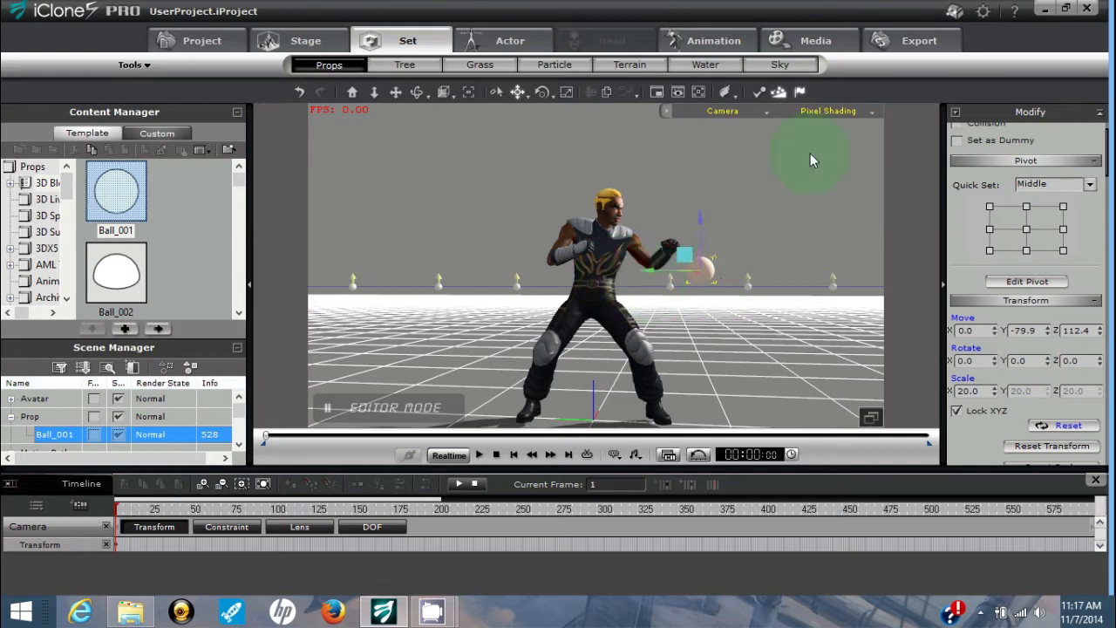
# Move the ball along X to about 62.8 while viewing through Preview Camera, and return to the Camera view
pyautogui.click(768, 115)
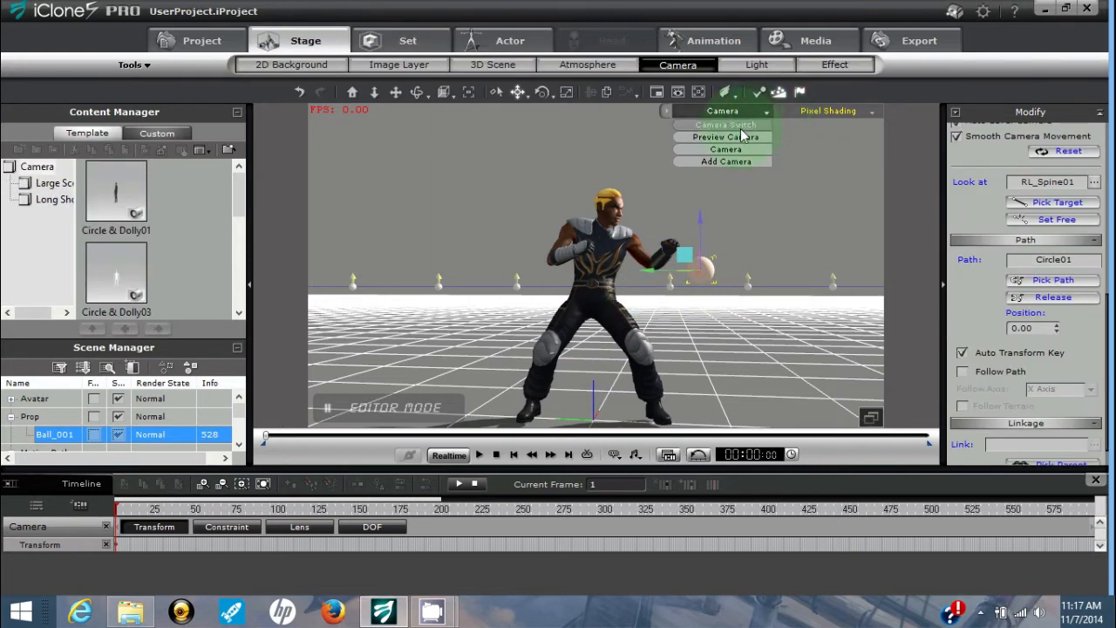
pyautogui.click(739, 135)
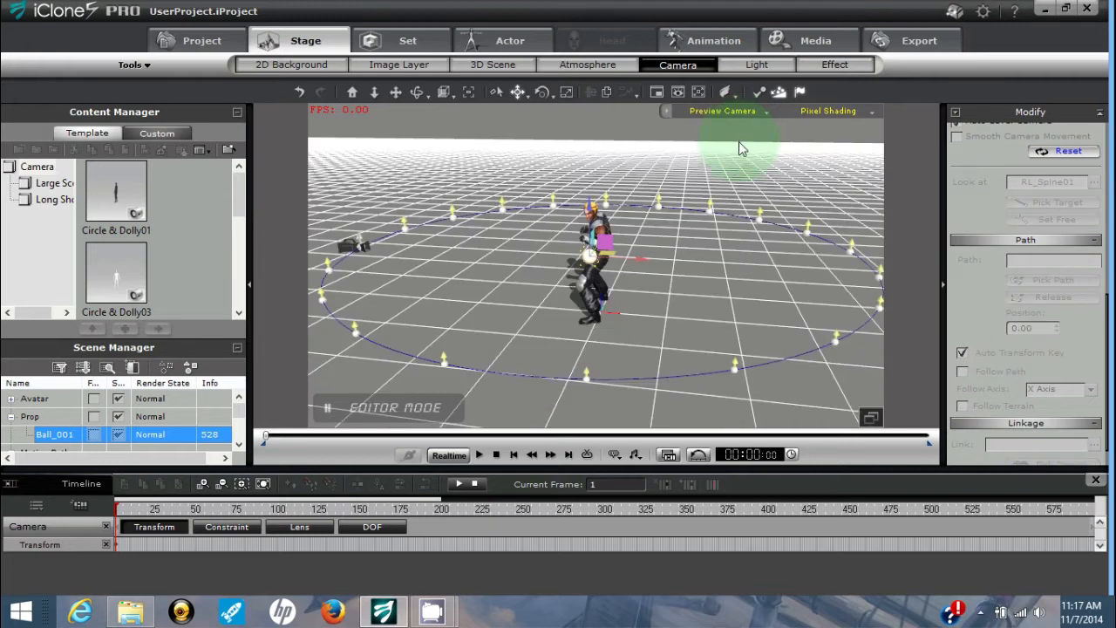
pyautogui.moveTo(642, 260); pyautogui.dragTo(693, 265)
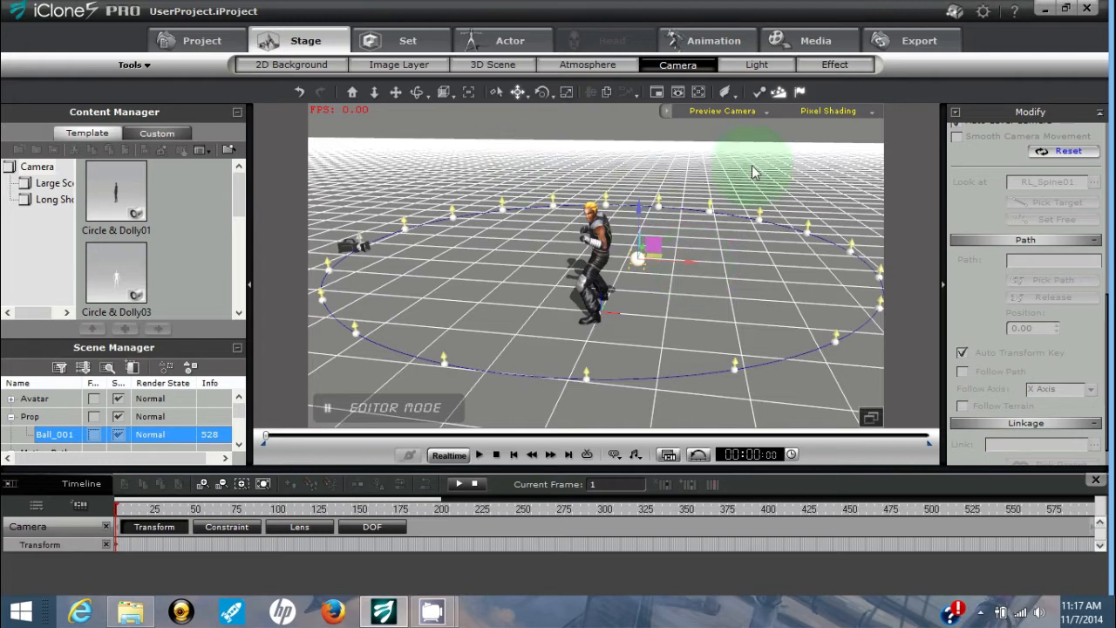
pyautogui.click(766, 111)
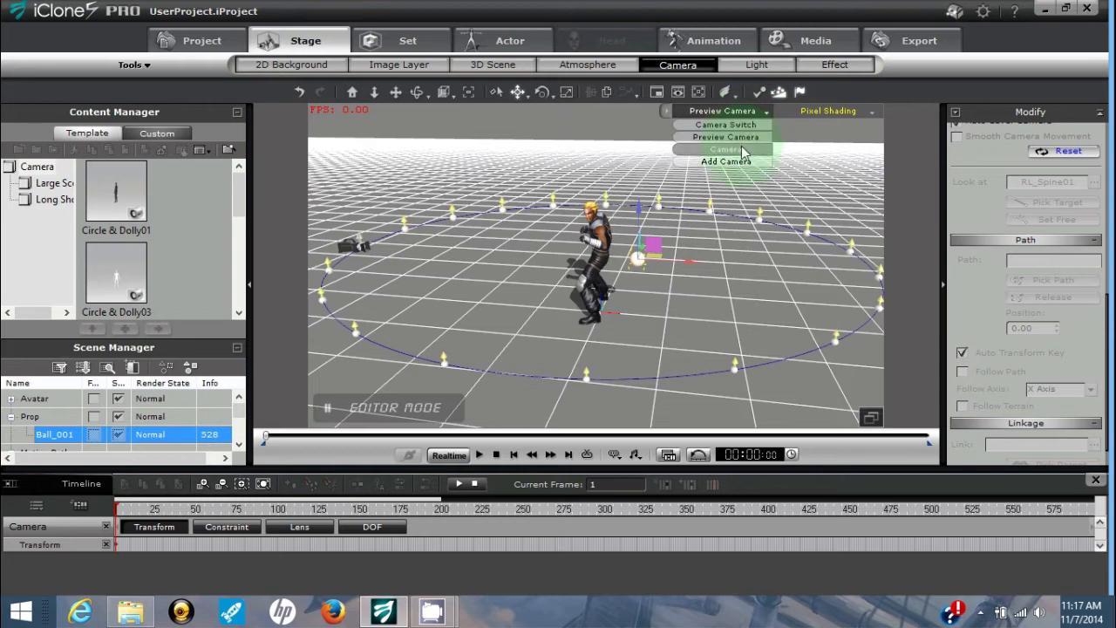
pyautogui.click(742, 146)
# Select Camera in the scene and set its Look At target to the ball
pyautogui.click(239, 444)
pyautogui.click(241, 445)
pyautogui.click(240, 446)
pyautogui.click(240, 445)
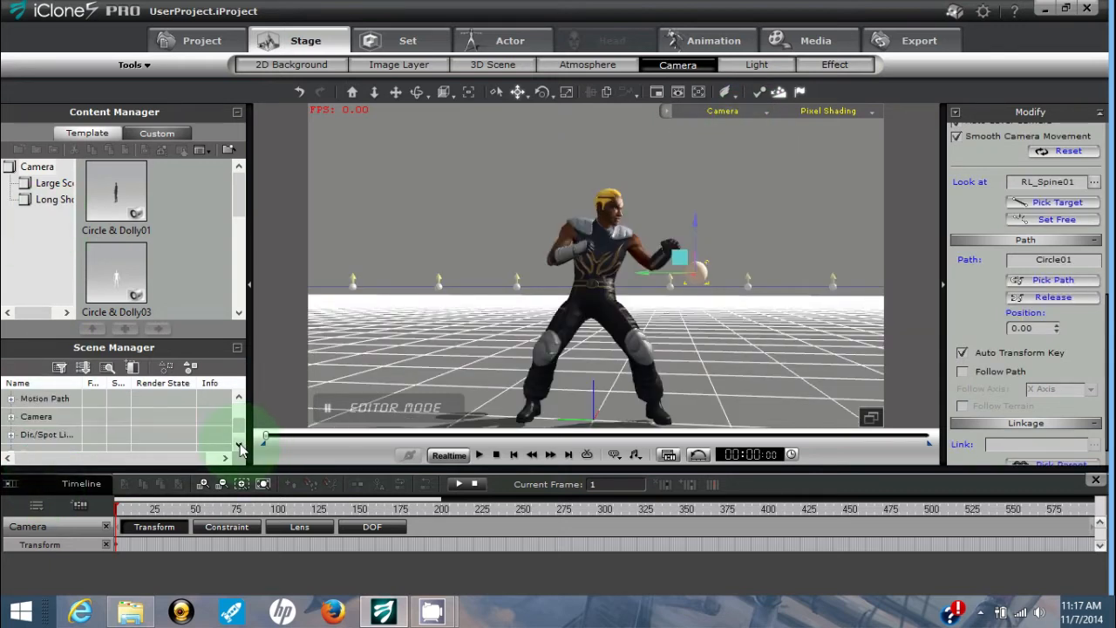
pyautogui.click(10, 417)
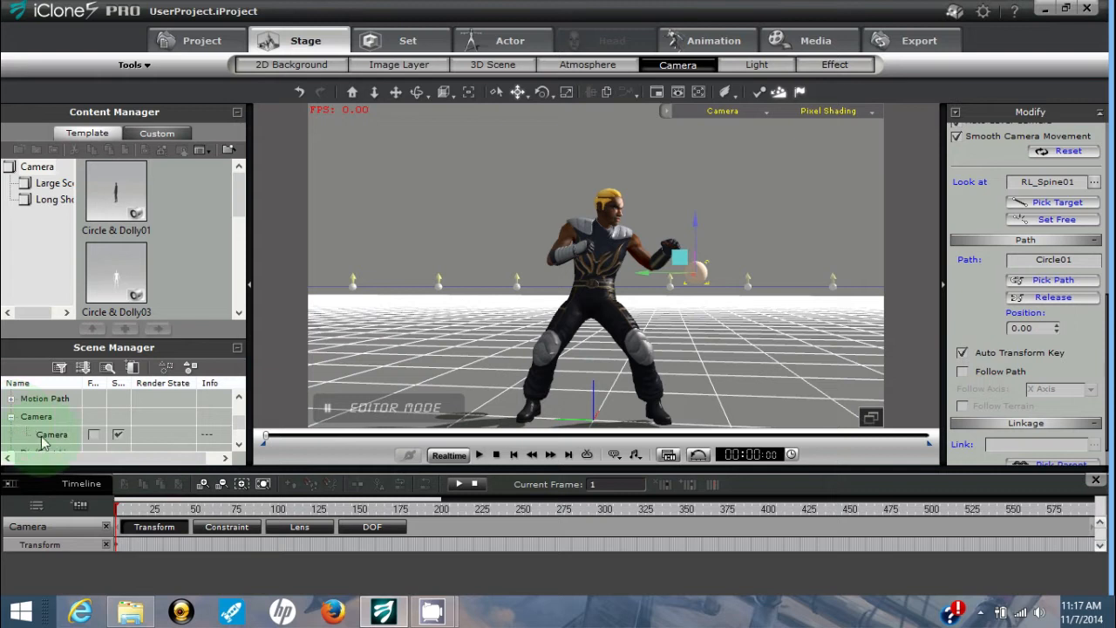
pyautogui.click(52, 434)
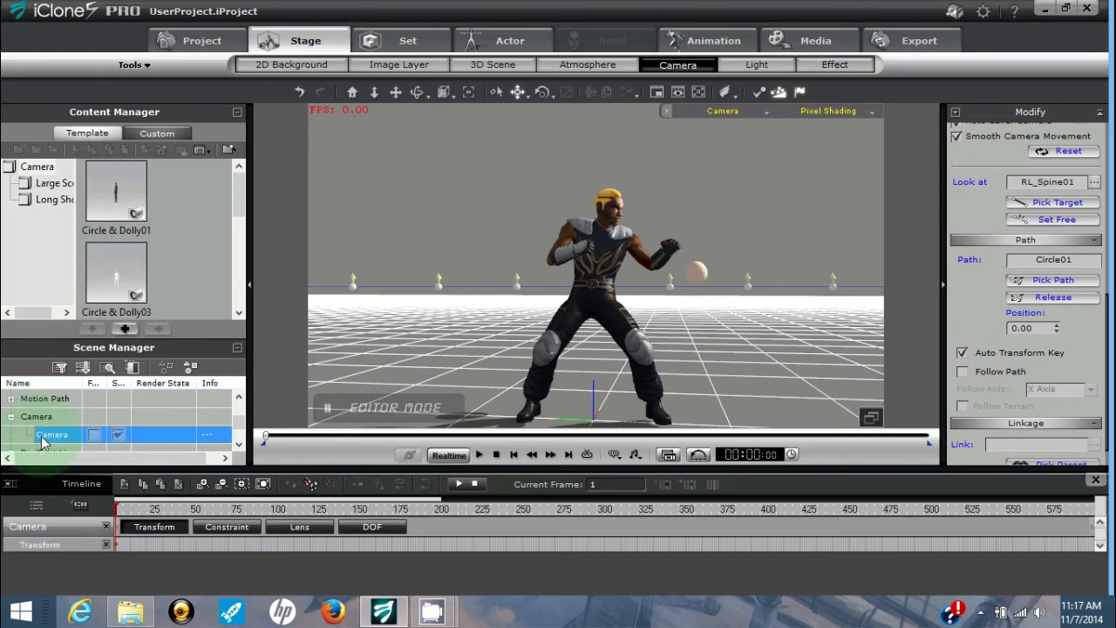
pyautogui.click(1061, 206)
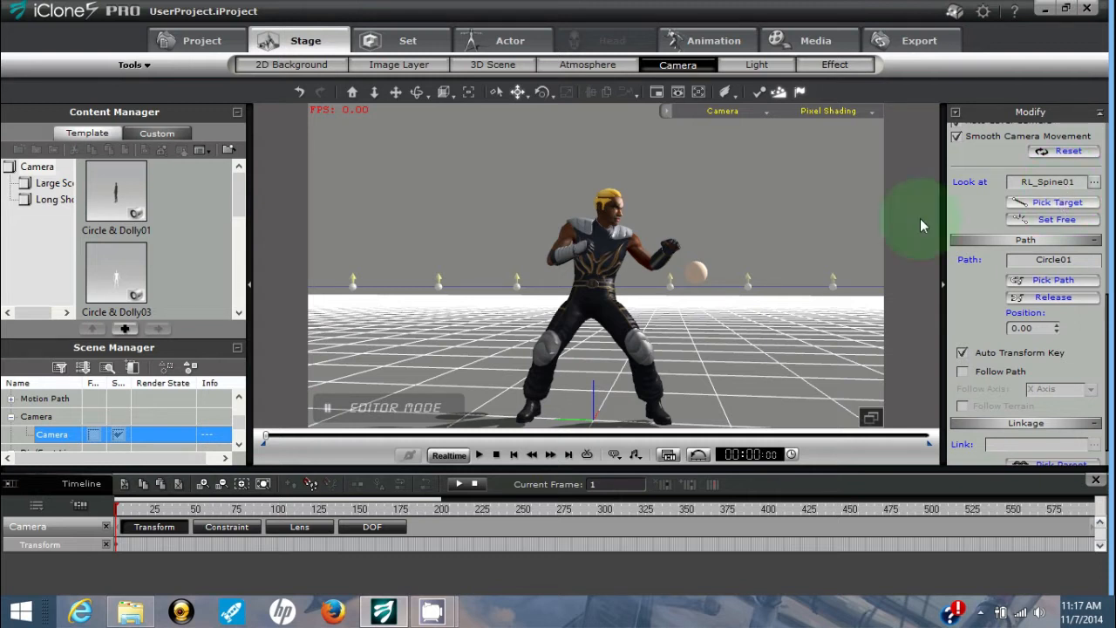
pyautogui.click(694, 272)
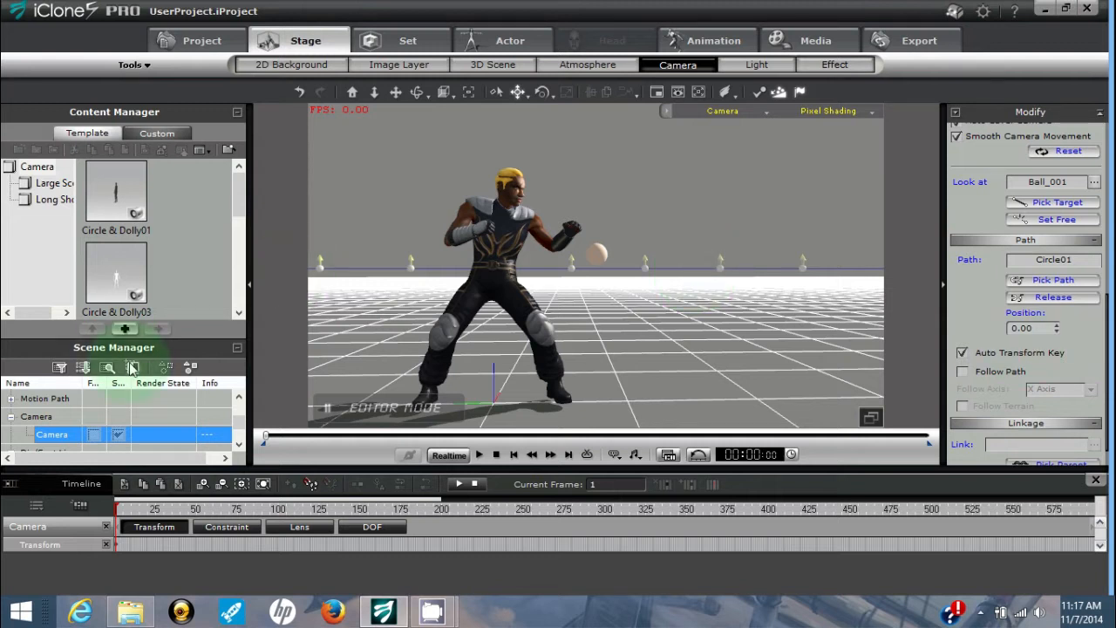
# Rename the ball prop to "Camera Look Dummy"
pyautogui.scroll(2, 240, 419)
pyautogui.click(54, 417)
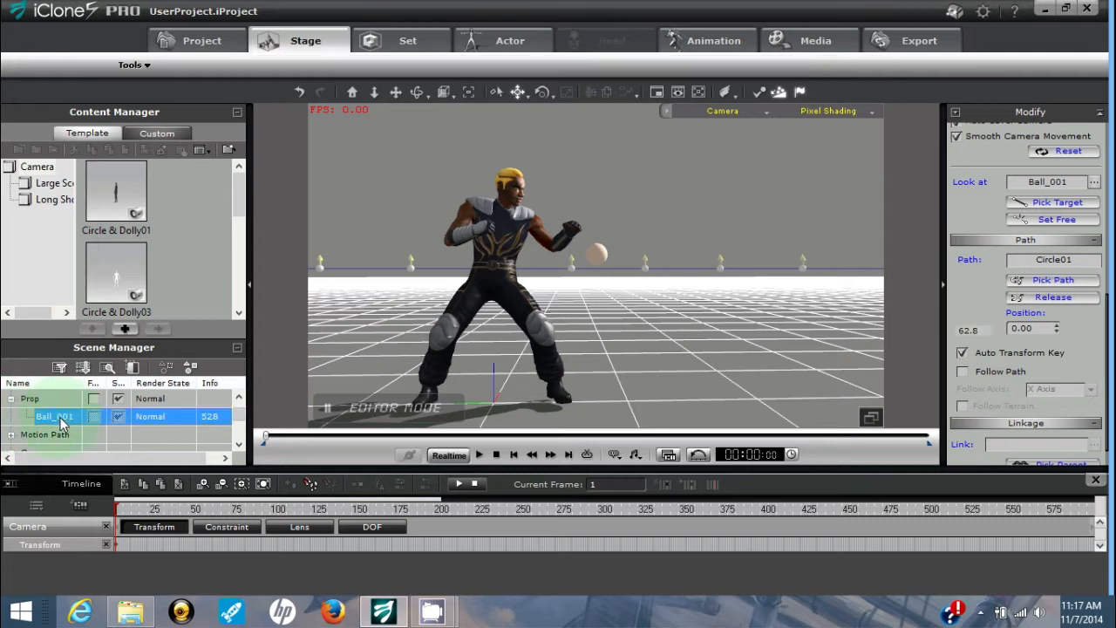
pyautogui.doubleClick(61, 419)
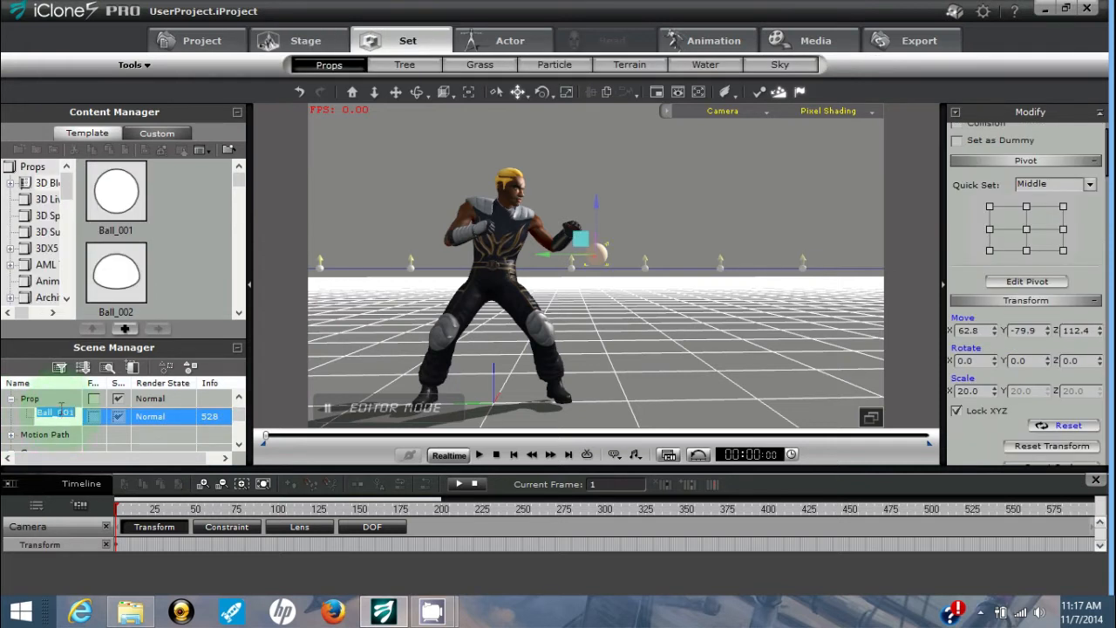
pyautogui.write('Camera')
pyautogui.write(' Look C')
pyautogui.write('ummy')
pyautogui.press('Return')
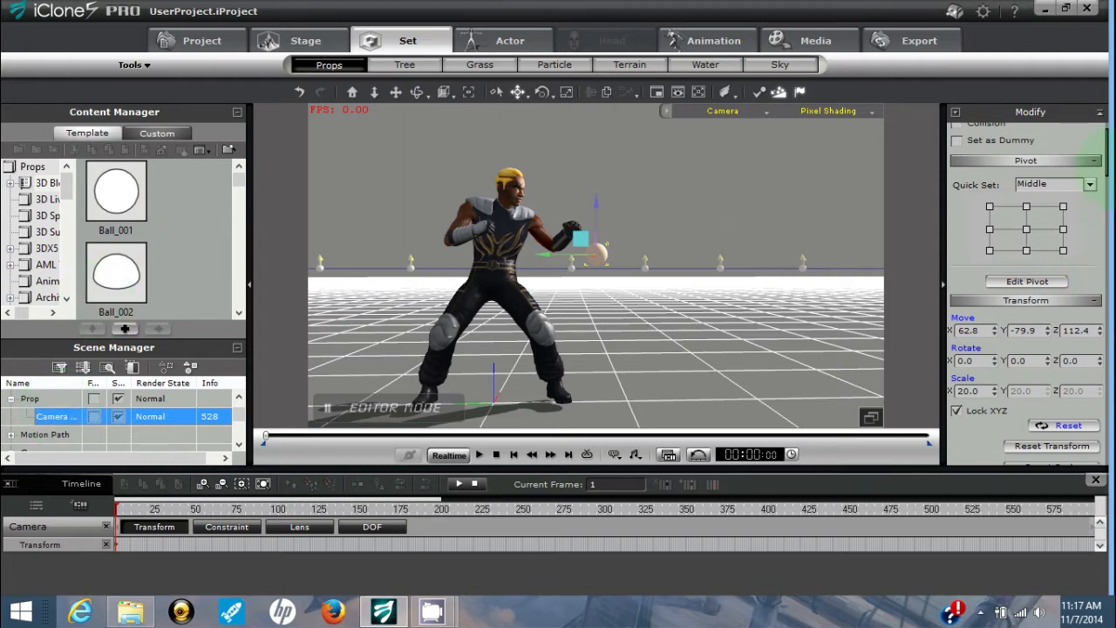
# Set the renamed ball as a dummy and play back the camera move
pyautogui.scroll(2, 1108, 164)
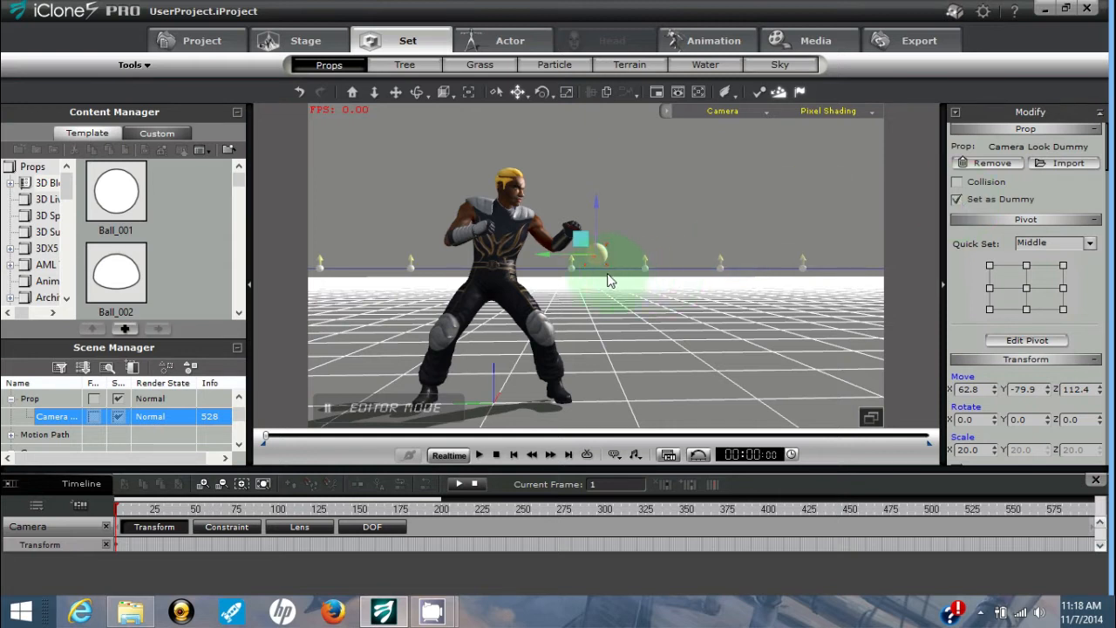
pyautogui.click(956, 200)
pyautogui.click(956, 200)
pyautogui.click(478, 455)
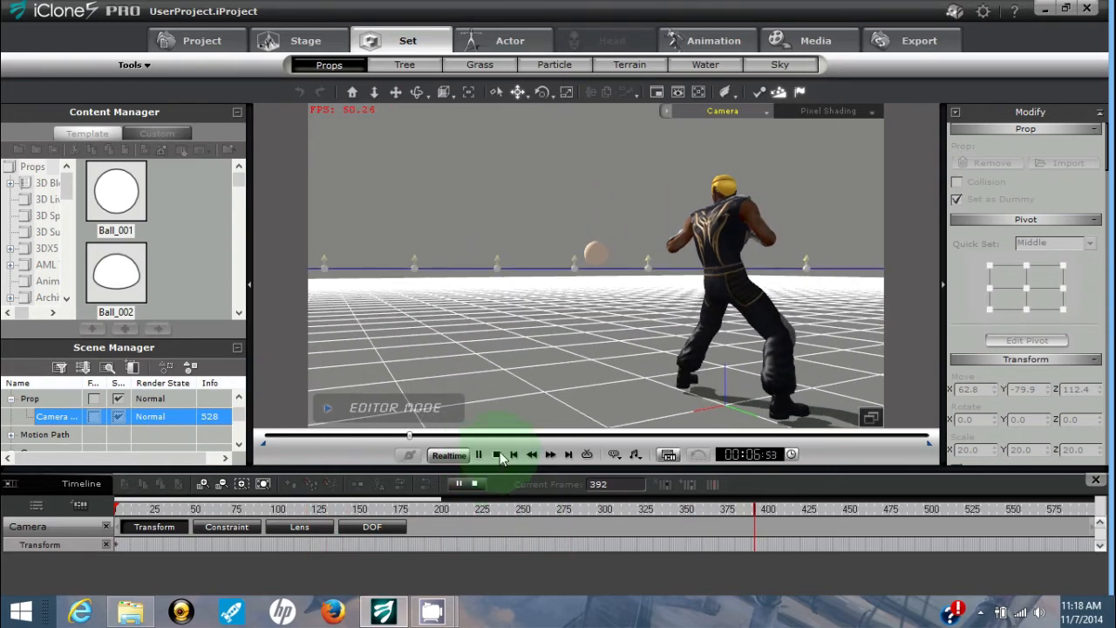
pyautogui.click(496, 455)
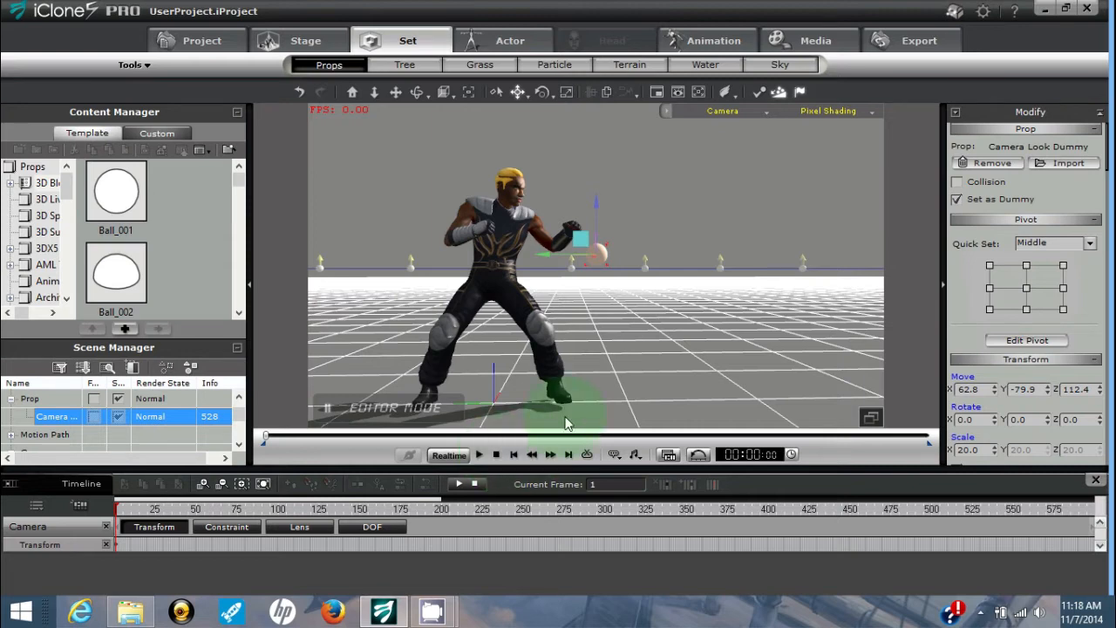
# At frame 168, set the Camera Look Dummy's Z position to 200
pyautogui.click(390, 510)
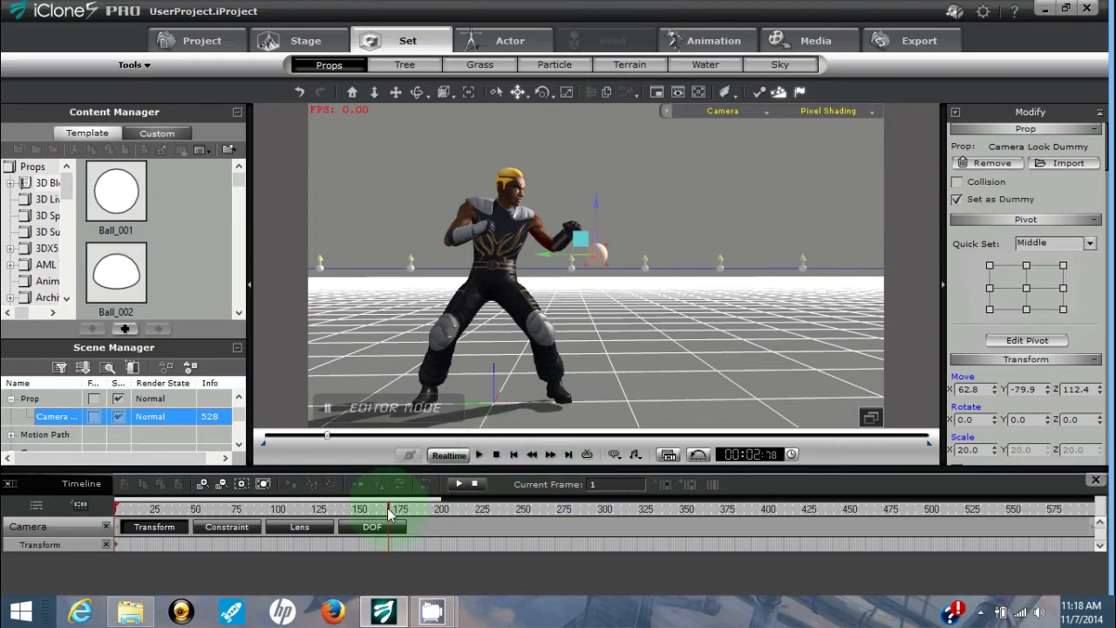
pyautogui.moveTo(599, 190); pyautogui.dragTo(605, 266)
pyautogui.doubleClick(1076, 390)
pyautogui.write('200')
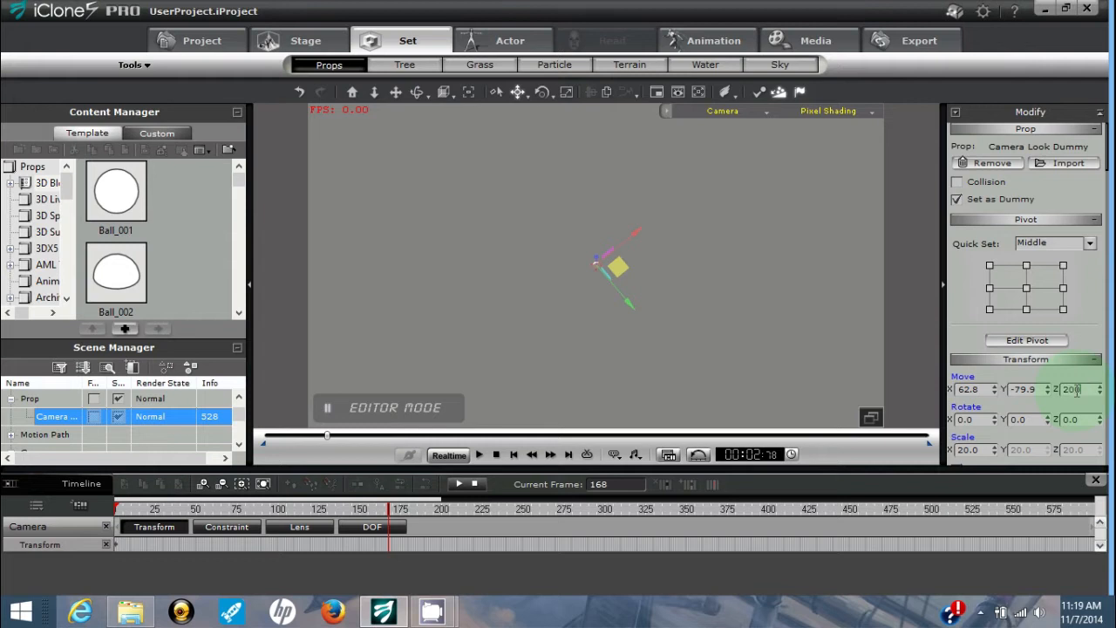
pyautogui.press('Return')
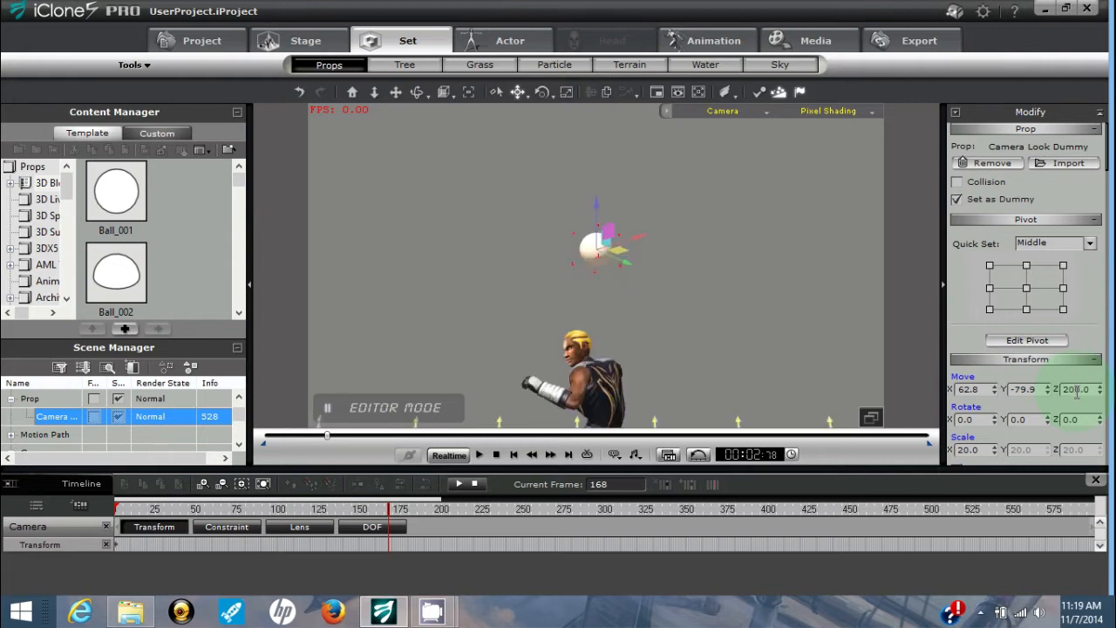
# At frame 314, lower the Camera Look Dummy to a Z position of 100
pyautogui.moveTo(619, 519); pyautogui.dragTo(627, 509)
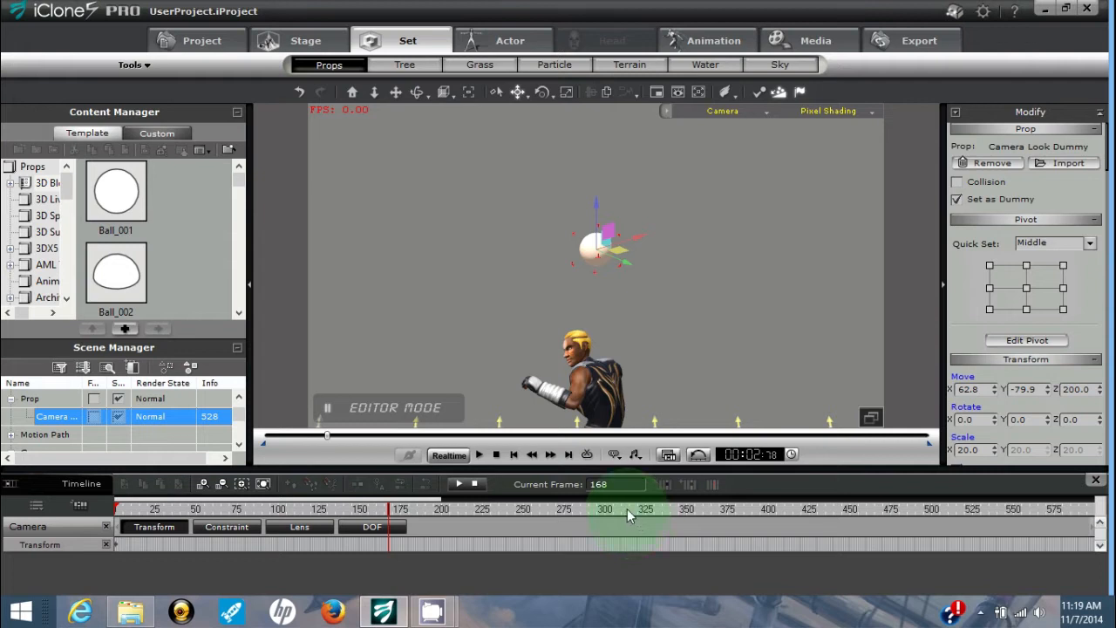
pyautogui.click(1074, 390)
pyautogui.write('100')
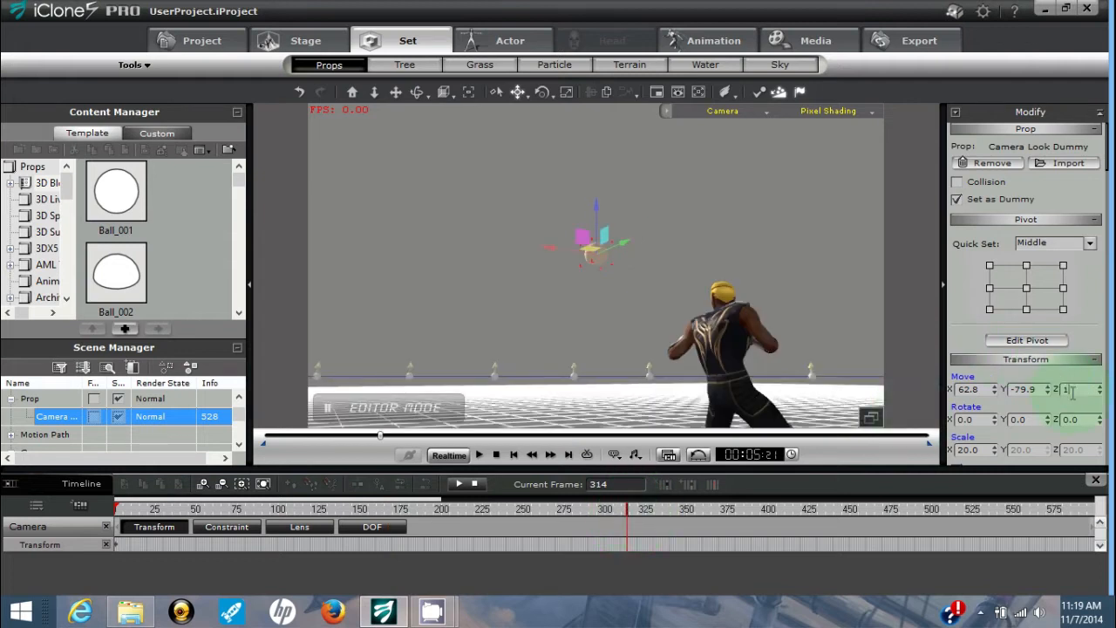
pyautogui.press('Return')
pyautogui.click(922, 359)
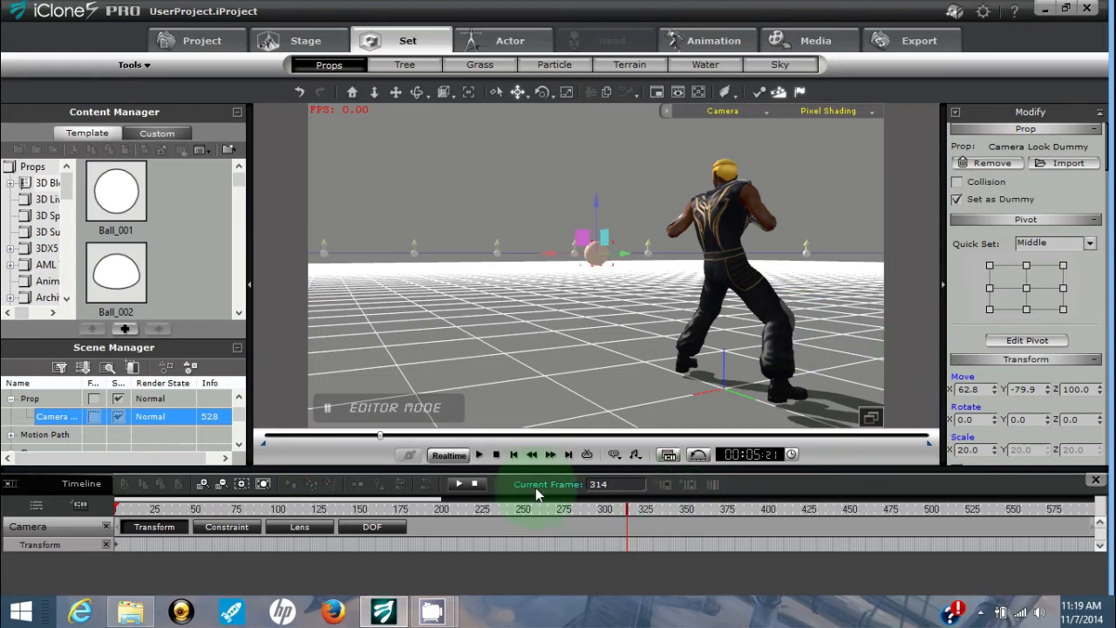
# Play back the camera move from the first frame to review the dummy's height changes, and stop playback
pyautogui.click(497, 455)
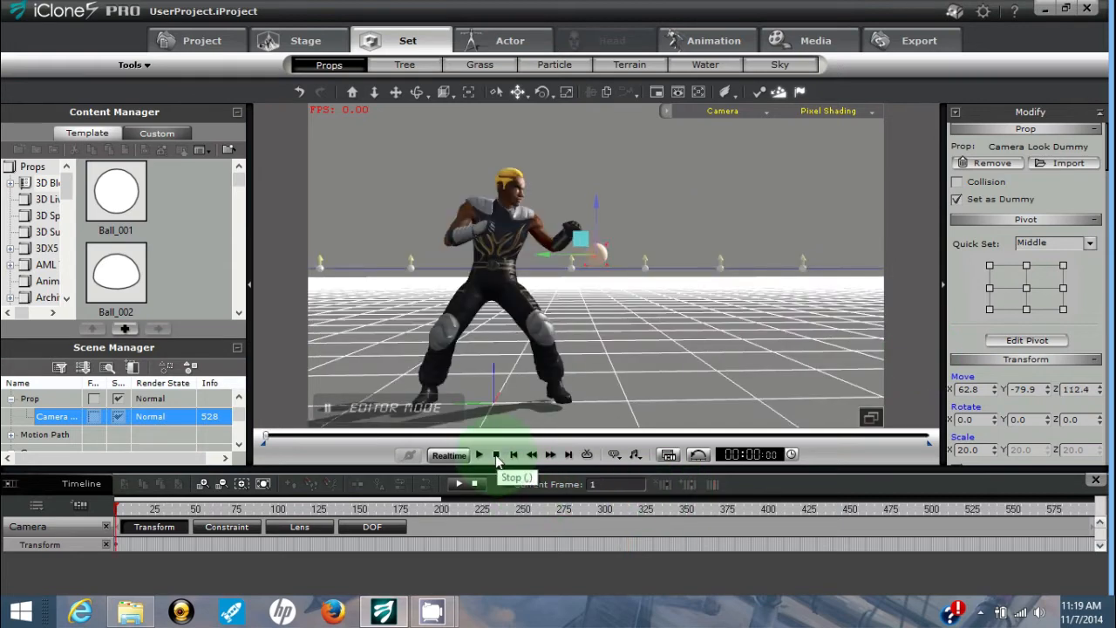
pyautogui.click(479, 455)
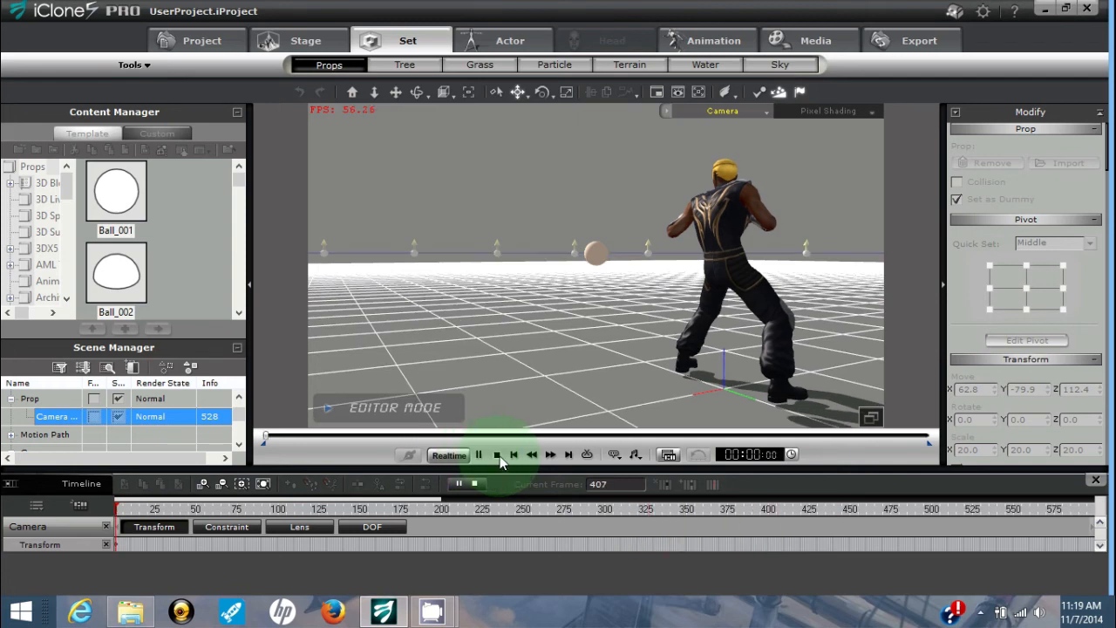
pyautogui.click(496, 454)
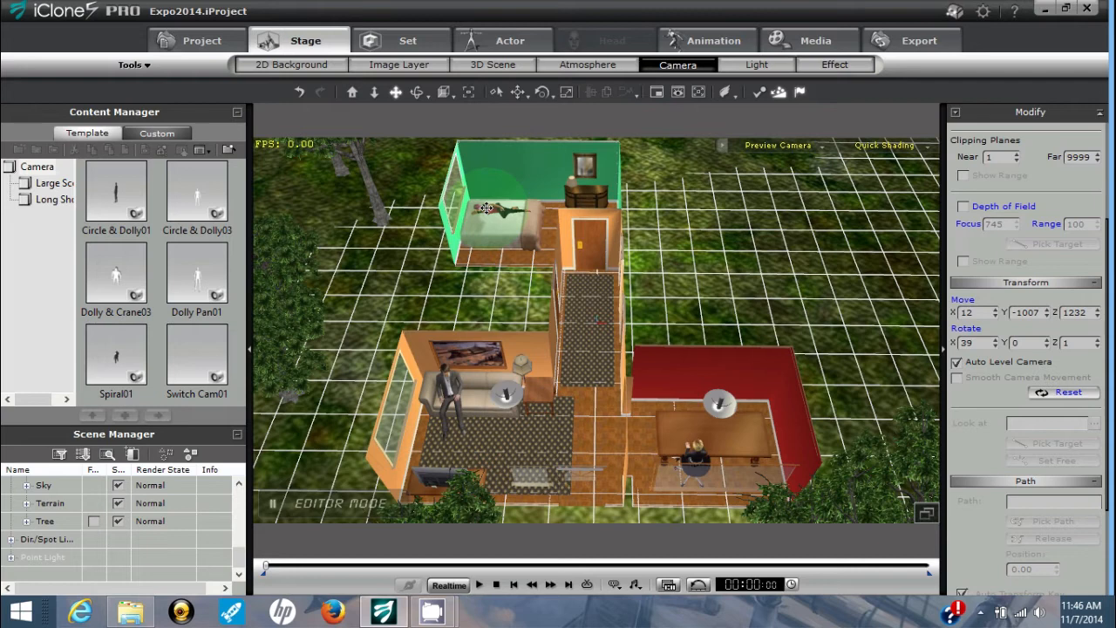
# Add a new camera to the Expo2014 scene and return to the Preview Camera view
pyautogui.click(822, 152)
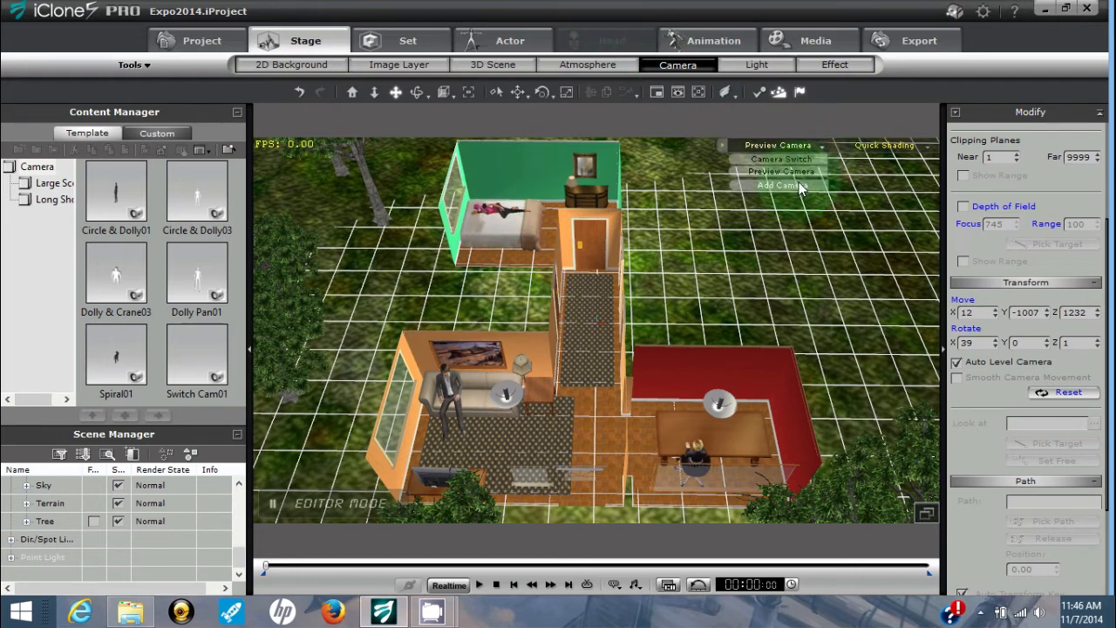
pyautogui.click(799, 186)
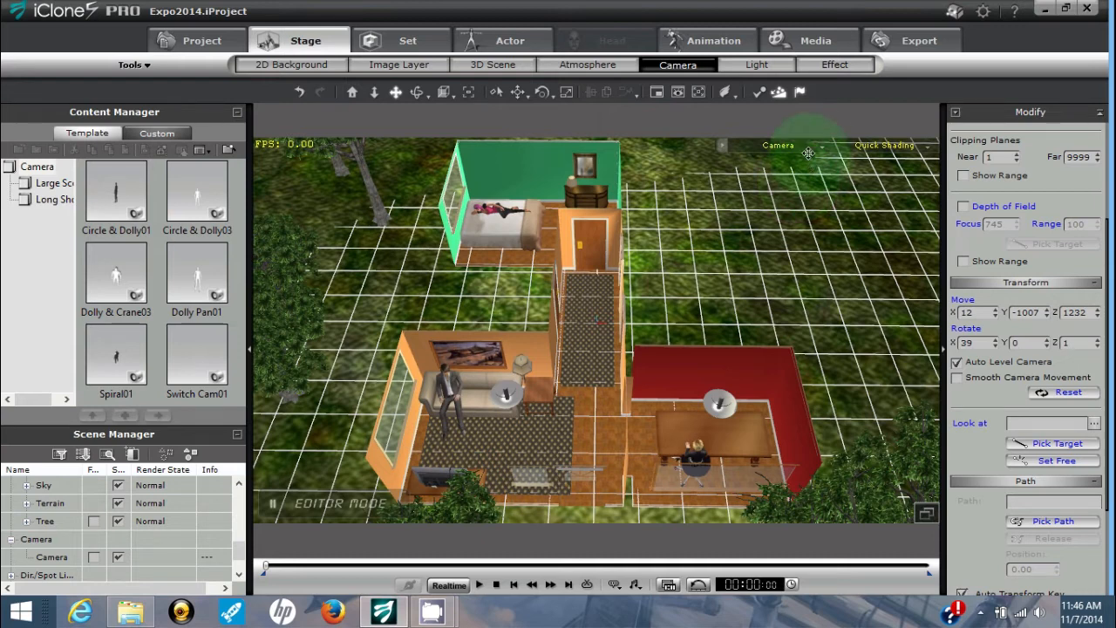
pyautogui.click(821, 146)
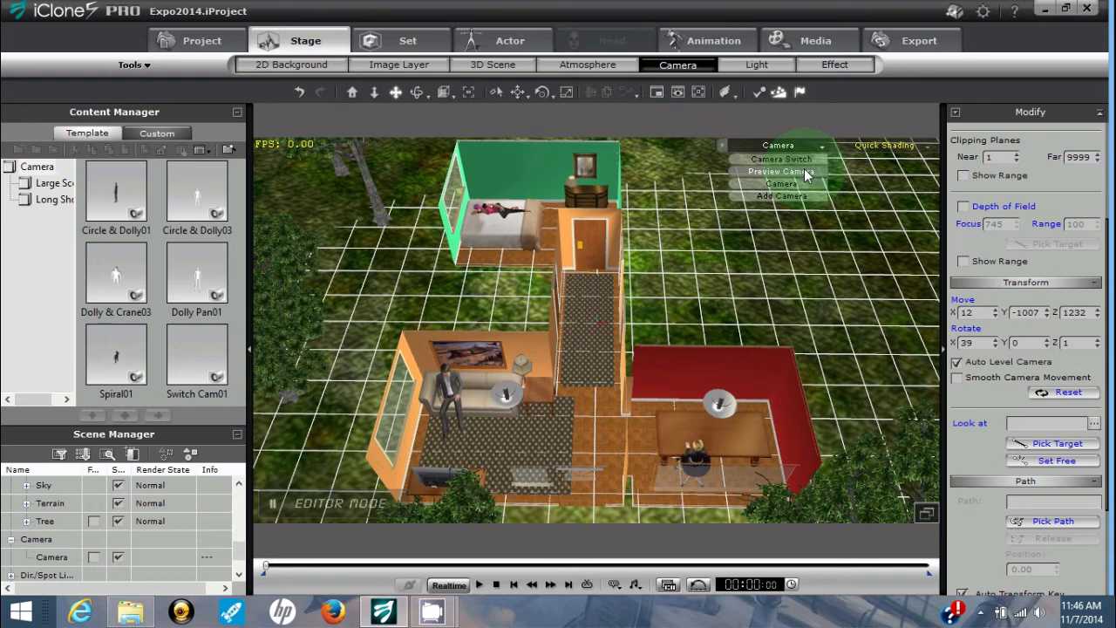
pyautogui.click(802, 171)
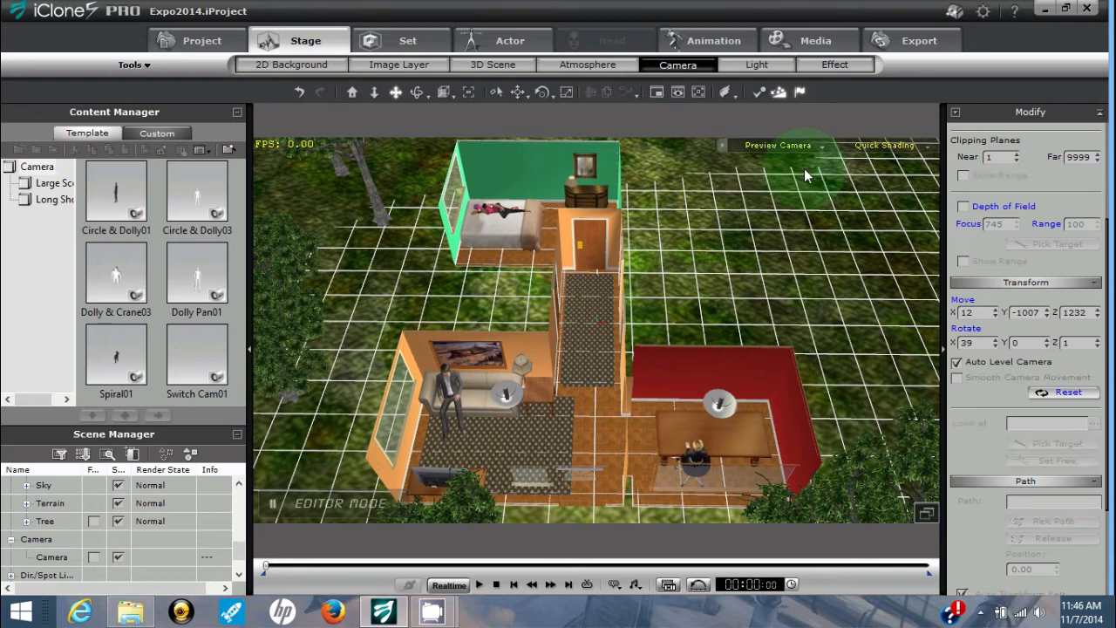
# Position the new camera at X 0, Y 0 and Z 100
pyautogui.click(49, 558)
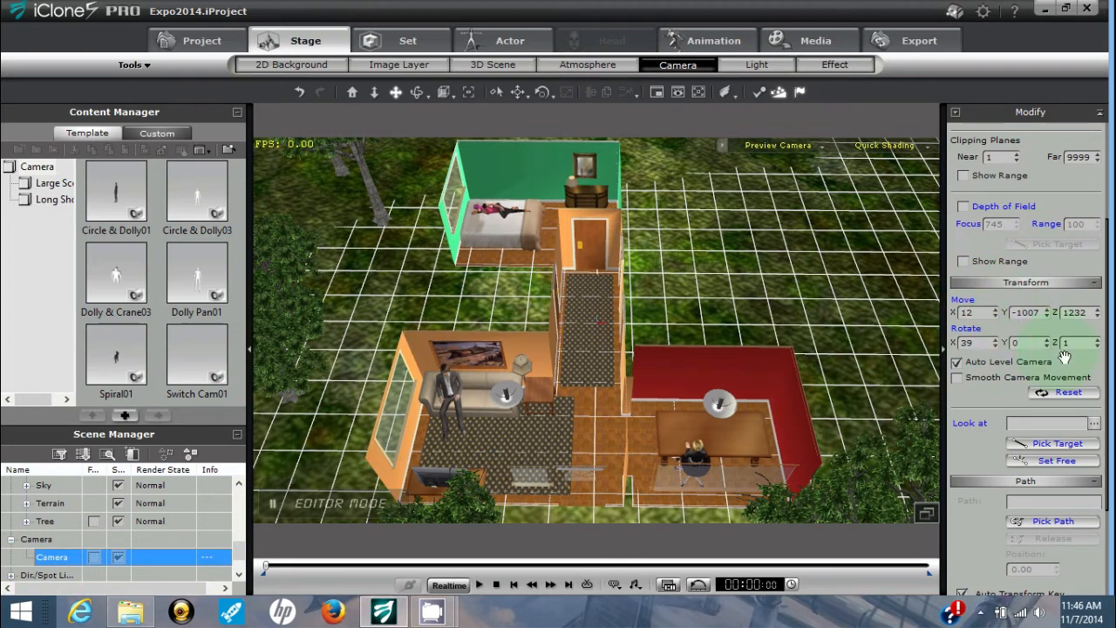
pyautogui.doubleClick(979, 313)
pyautogui.write('0')
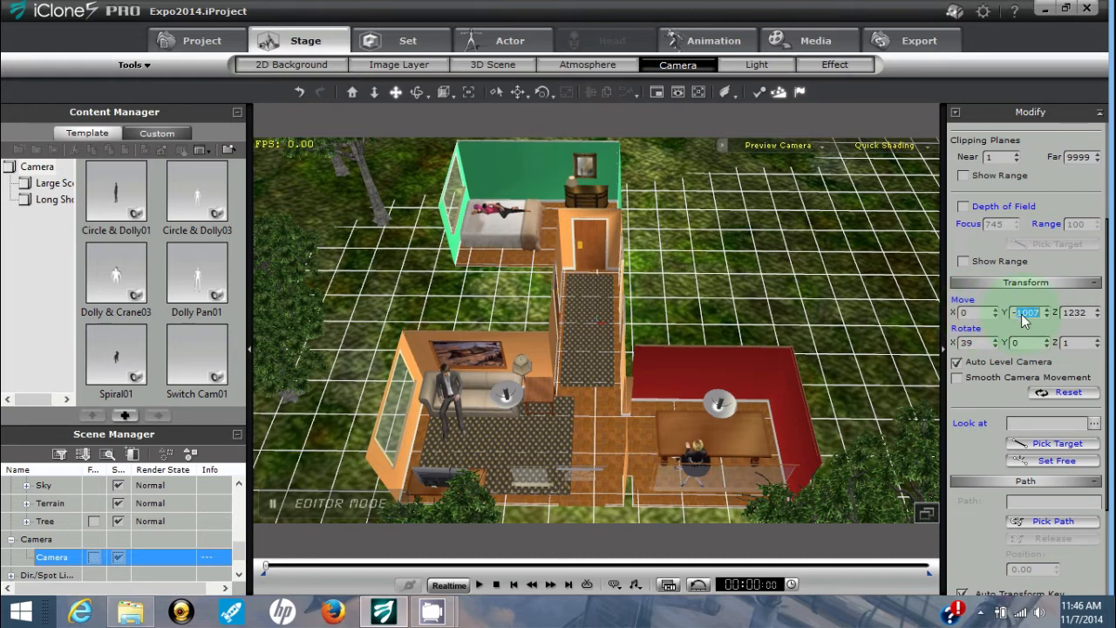
pyautogui.doubleClick(1082, 313)
pyautogui.write('0')
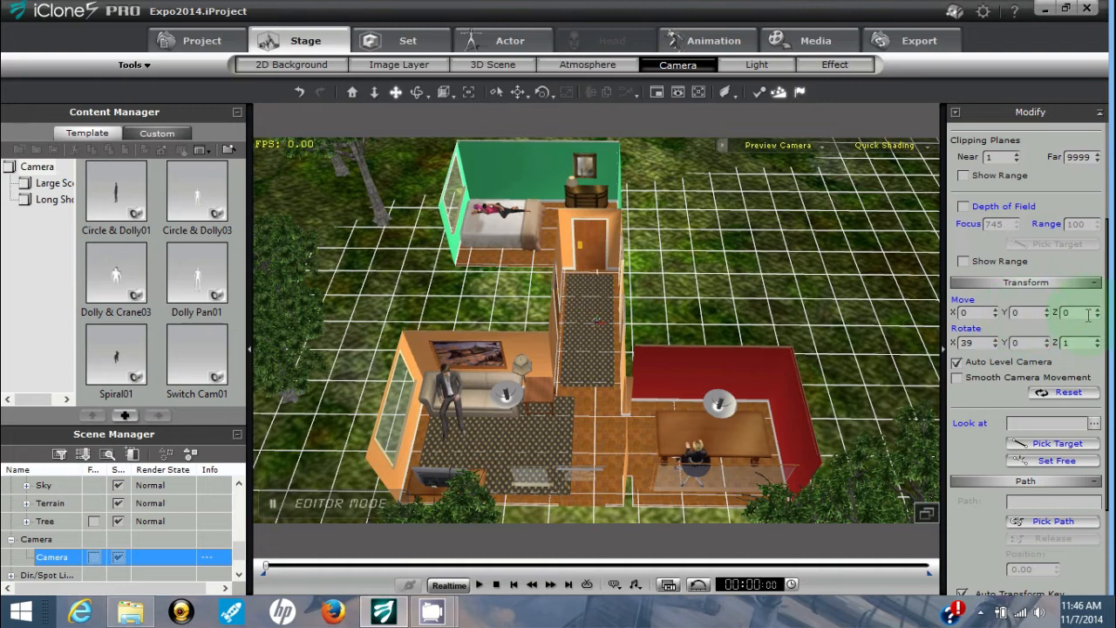
pyautogui.doubleClick(1079, 317)
pyautogui.write('100')
# Set the camera's rotation to 90 on X and 0 on Z
pyautogui.doubleClick(987, 344)
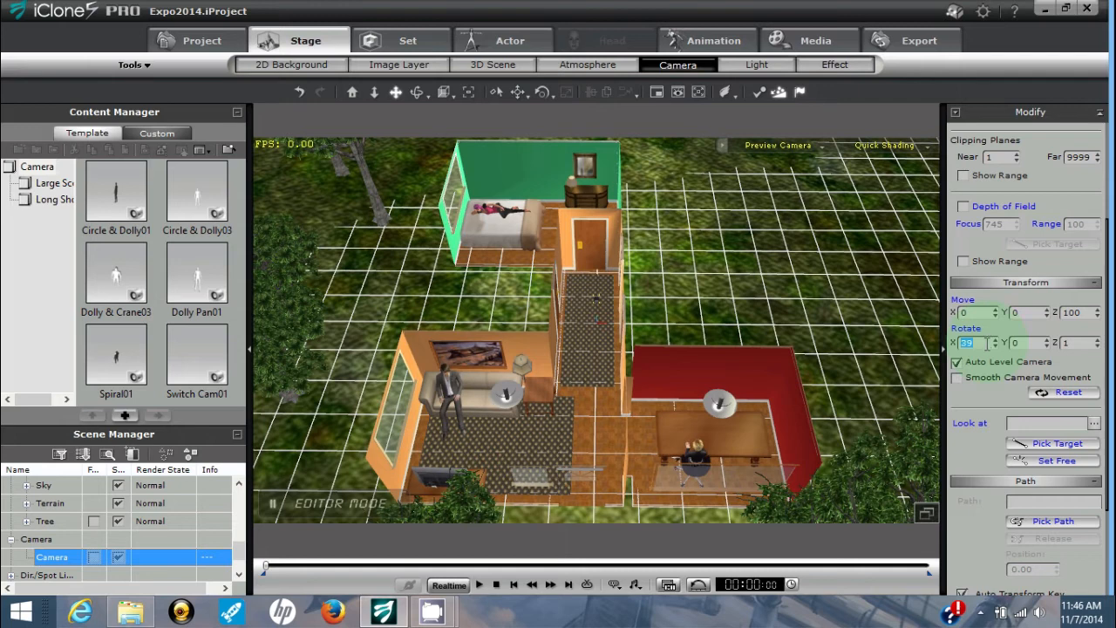
pyautogui.write('90')
pyautogui.doubleClick(1074, 342)
pyautogui.write('0')
# Add the Ball_001 prop beside the camera in the hallway and set its pivot to the centre
pyautogui.click(353, 95)
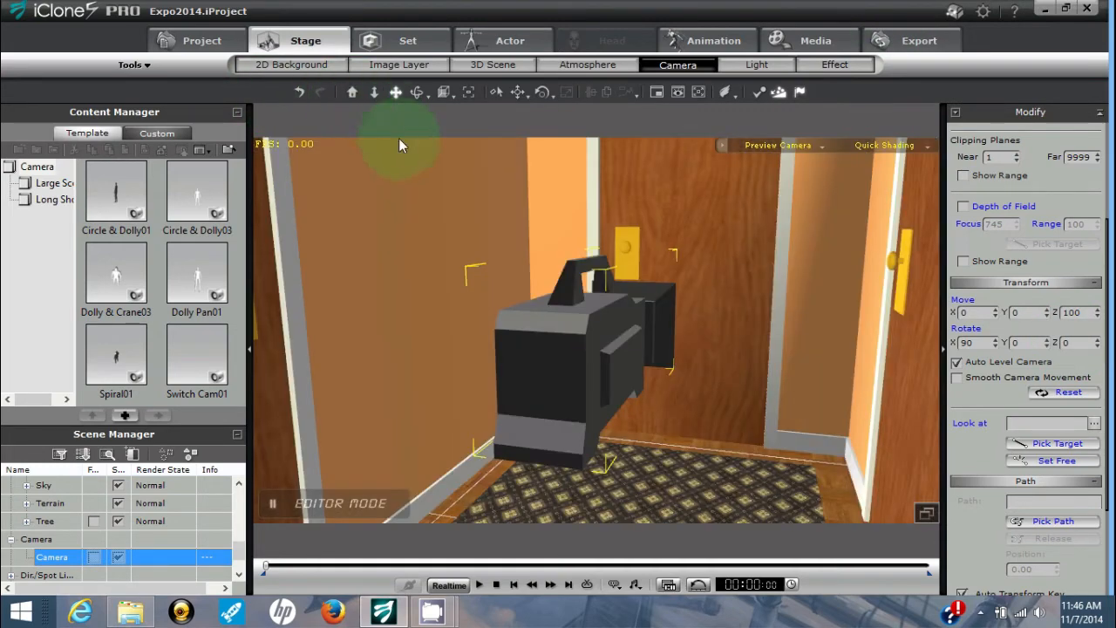
pyautogui.click(417, 92)
pyautogui.moveTo(698, 332); pyautogui.dragTo(654, 311)
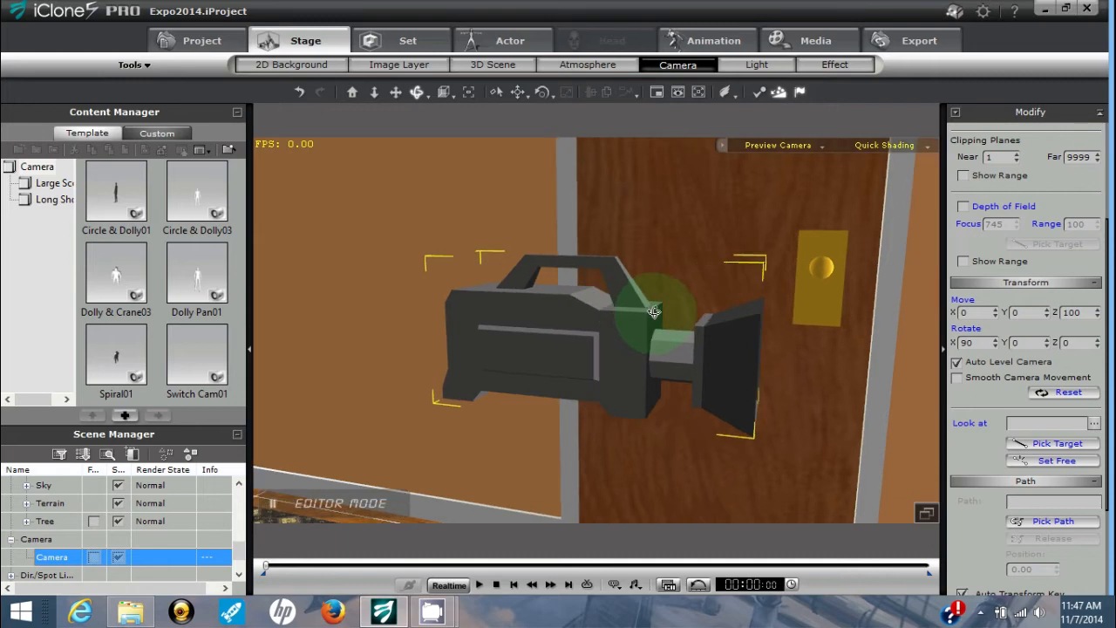
pyautogui.scroll(-5, 655, 312)
pyautogui.scroll(-5, 663, 314)
pyautogui.moveTo(727, 358); pyautogui.dragTo(651, 349)
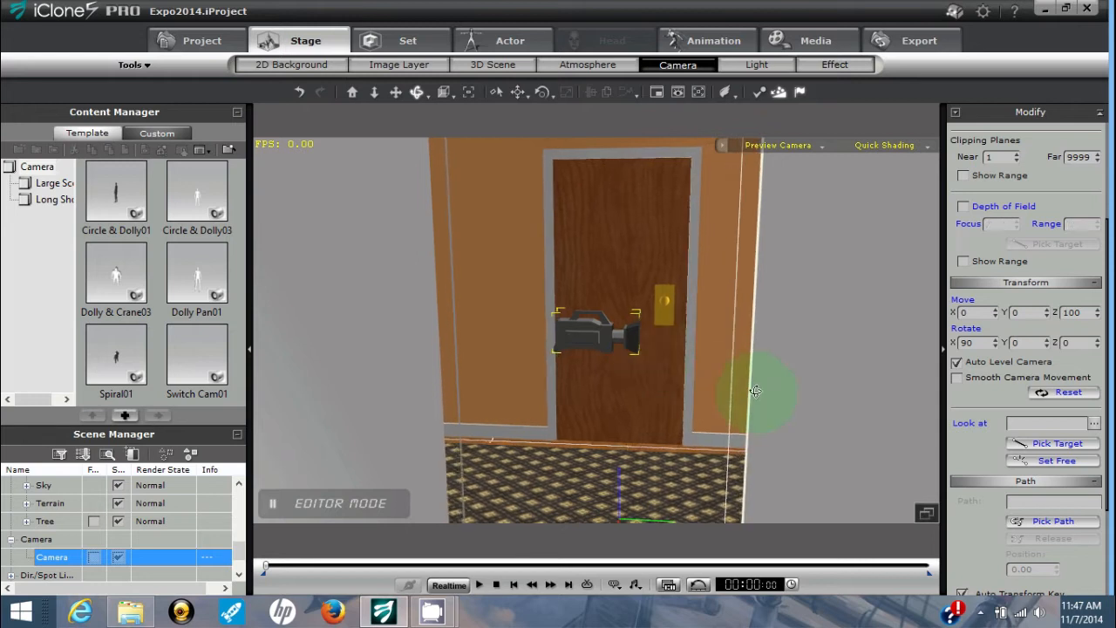
pyautogui.click(408, 40)
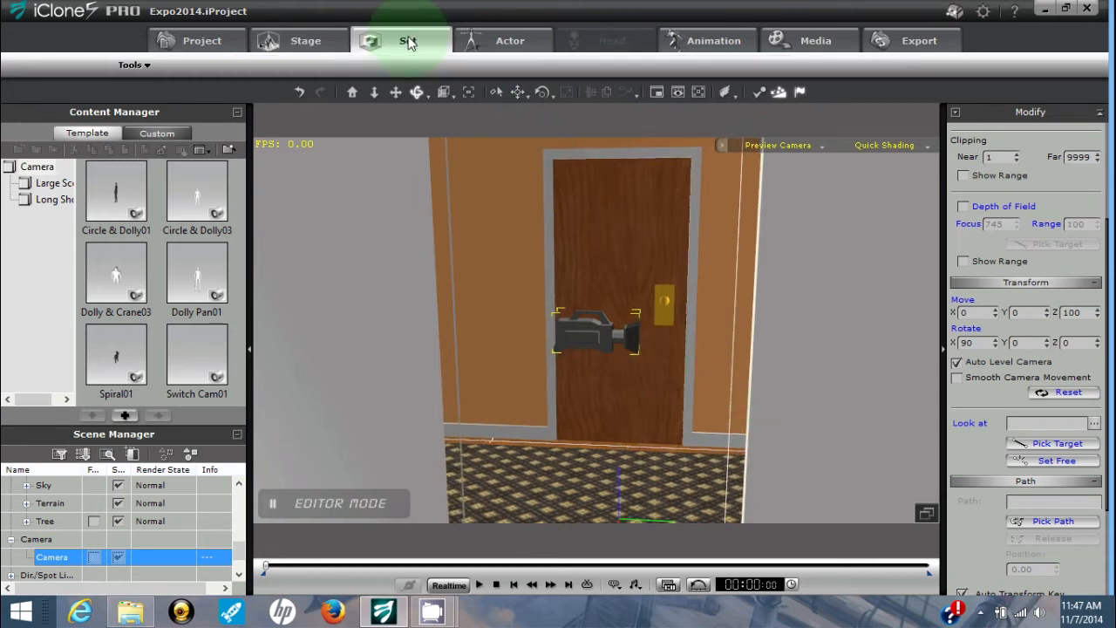
pyautogui.doubleClick(112, 194)
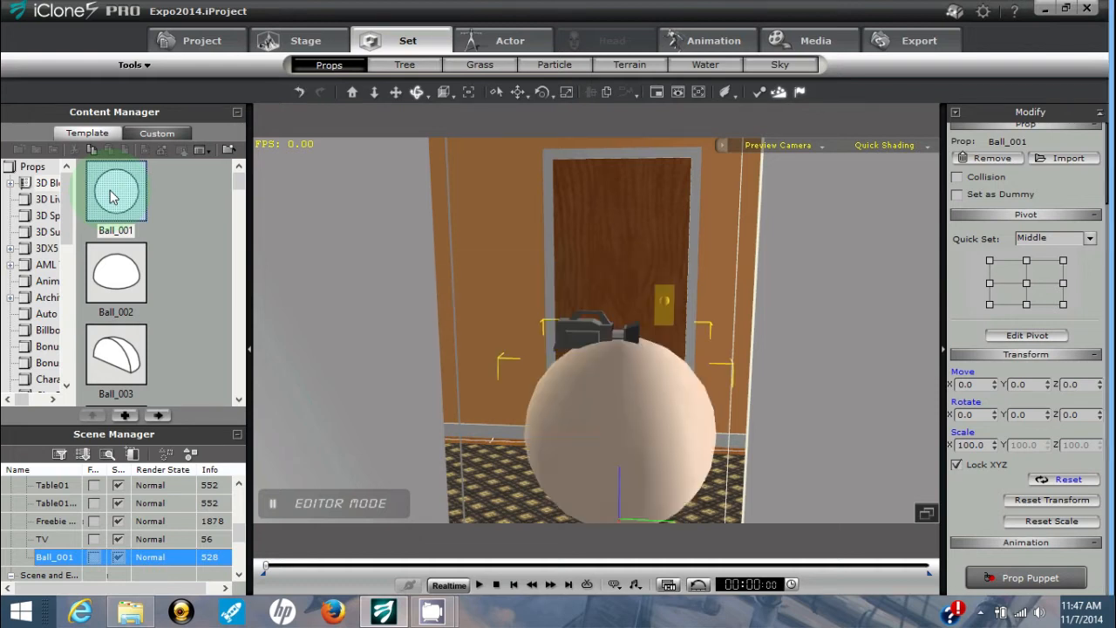
pyautogui.click(1028, 284)
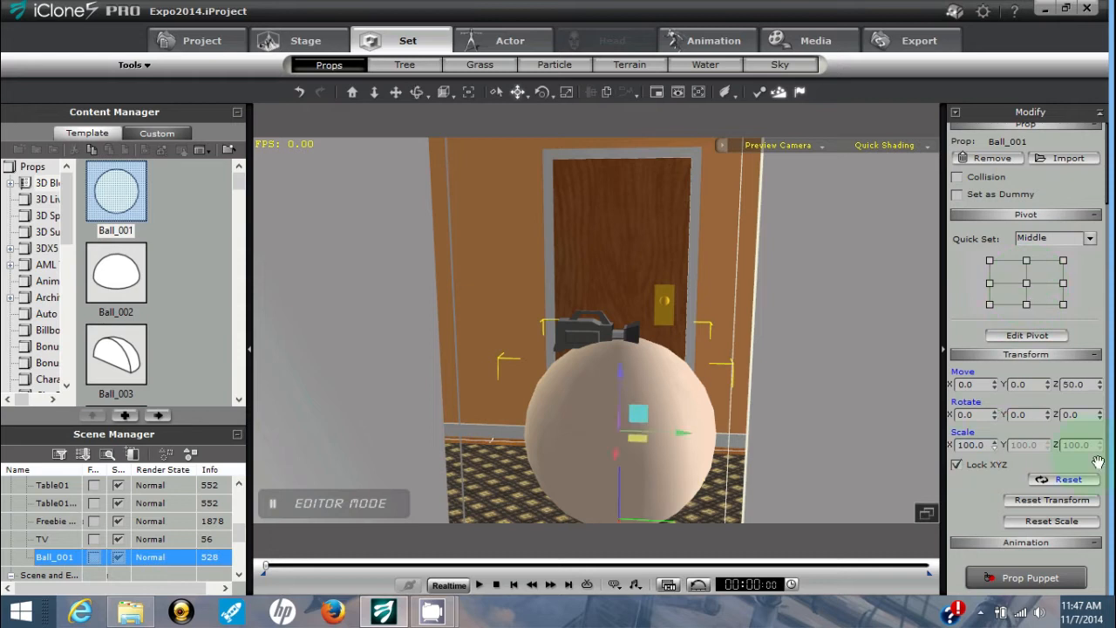
# Set the ball's Z position to 100 and its locked XYZ scale to 20
pyautogui.doubleClick(1080, 384)
pyautogui.write('100')
pyautogui.press('Return')
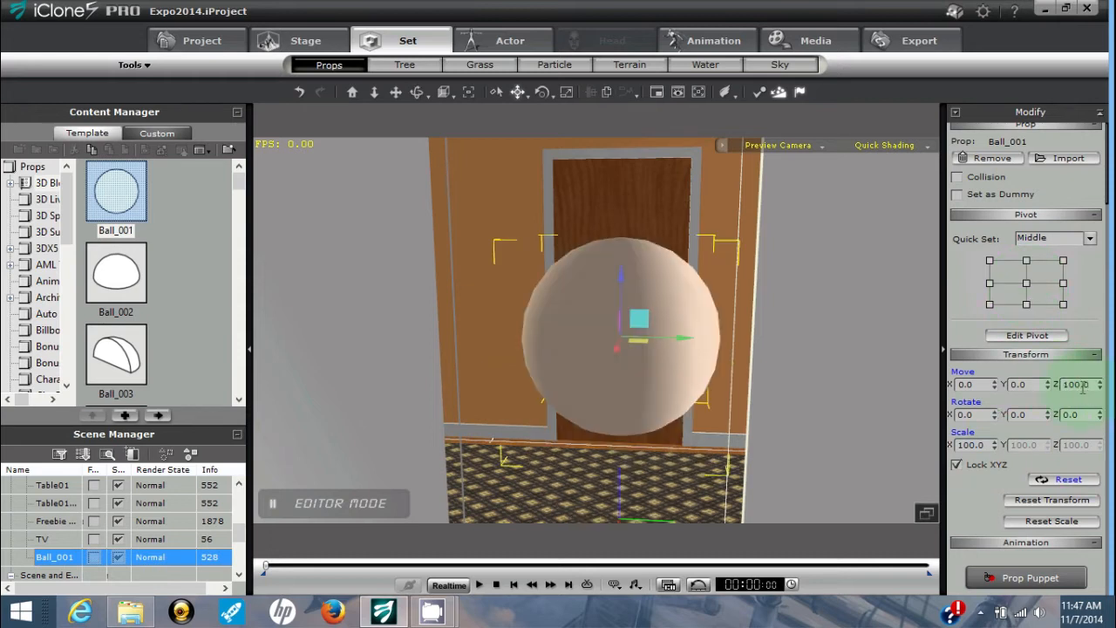
pyautogui.doubleClick(973, 446)
pyautogui.write('20')
pyautogui.press('Return')
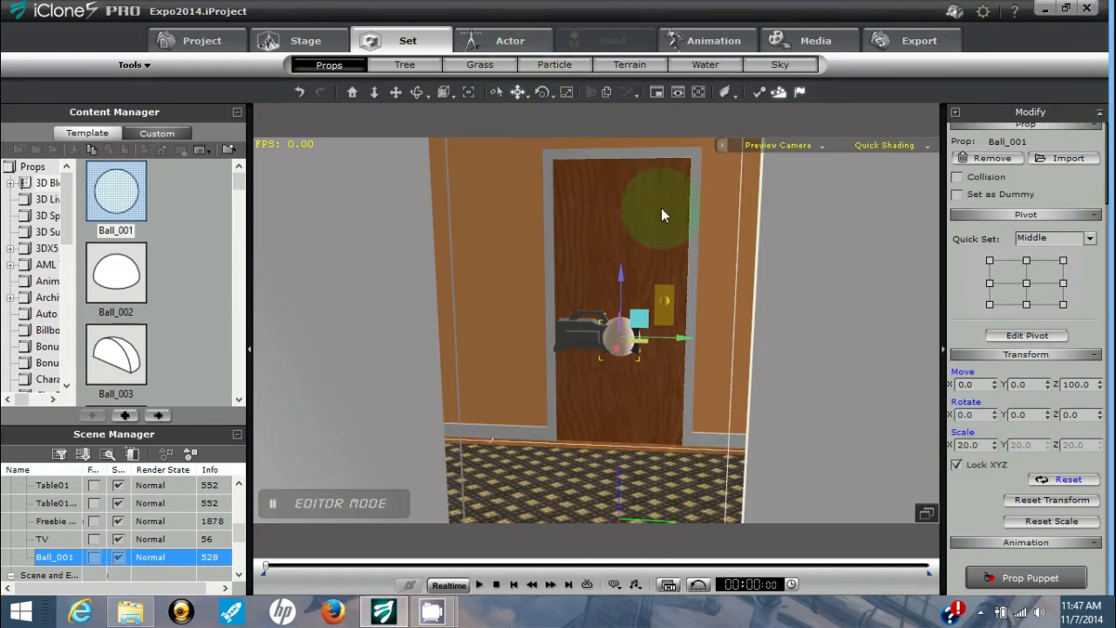
# Duplicate the ball upwards to a Z position of about 131, and set both balls as dummies
pyautogui.keyDown('shift'); pyautogui.moveTo(619, 276); pyautogui.dragTo(605, 116); pyautogui.keyUp('shift')
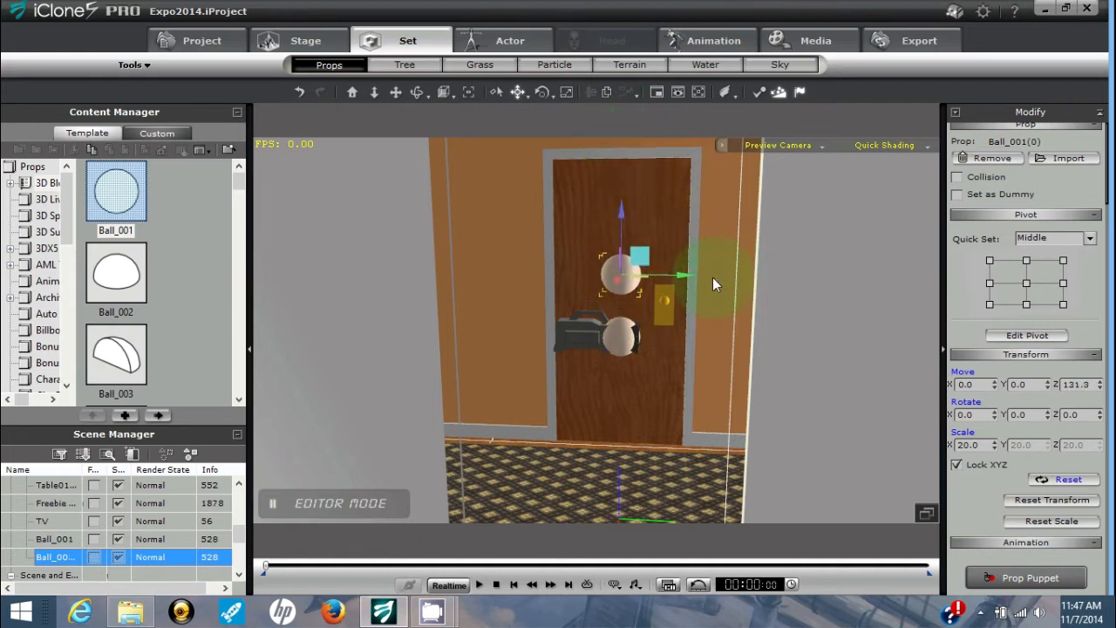
pyautogui.click(957, 194)
pyautogui.click(625, 337)
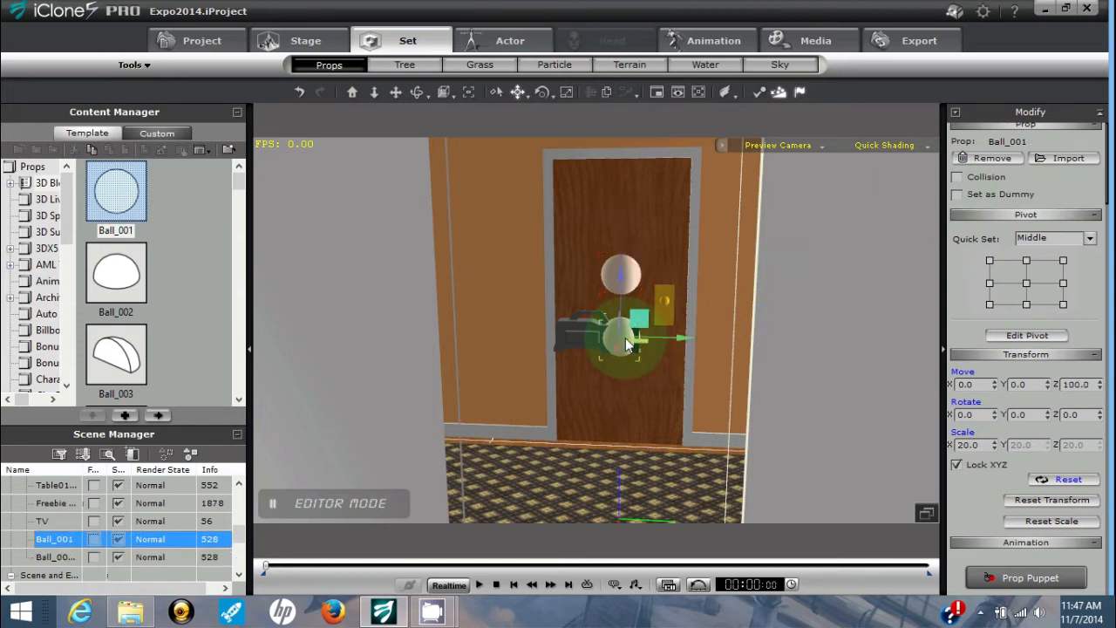
pyautogui.click(958, 194)
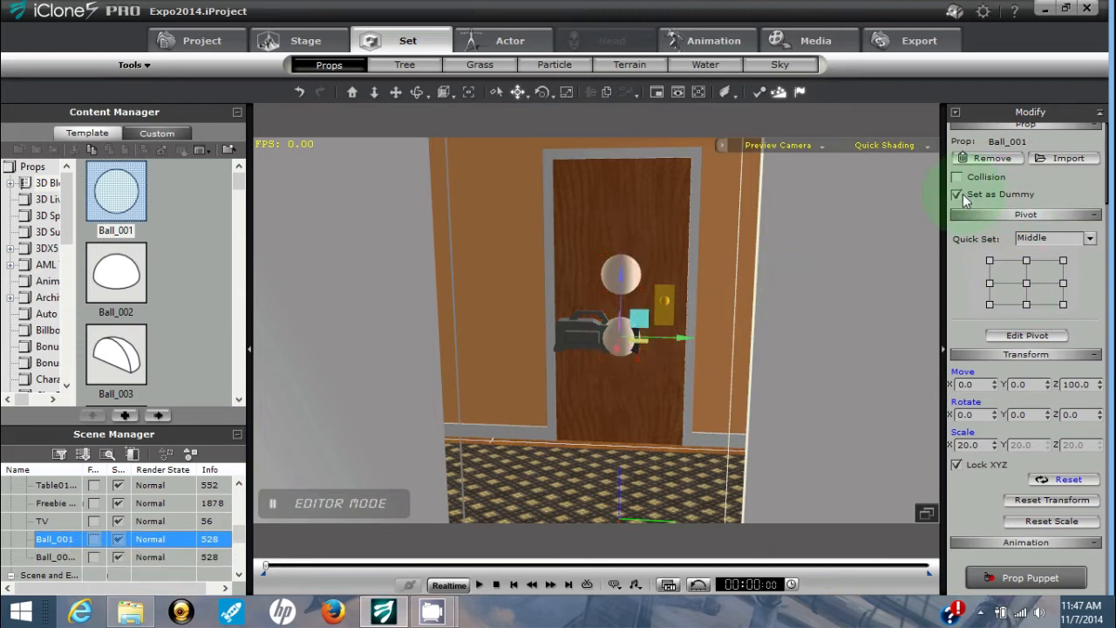
# Move the duplicated ball to about Y 62.8, Z 124.6 and rename it as the camera's look dummy
pyautogui.click(634, 273)
pyautogui.moveTo(621, 266); pyautogui.dragTo(771, 272)
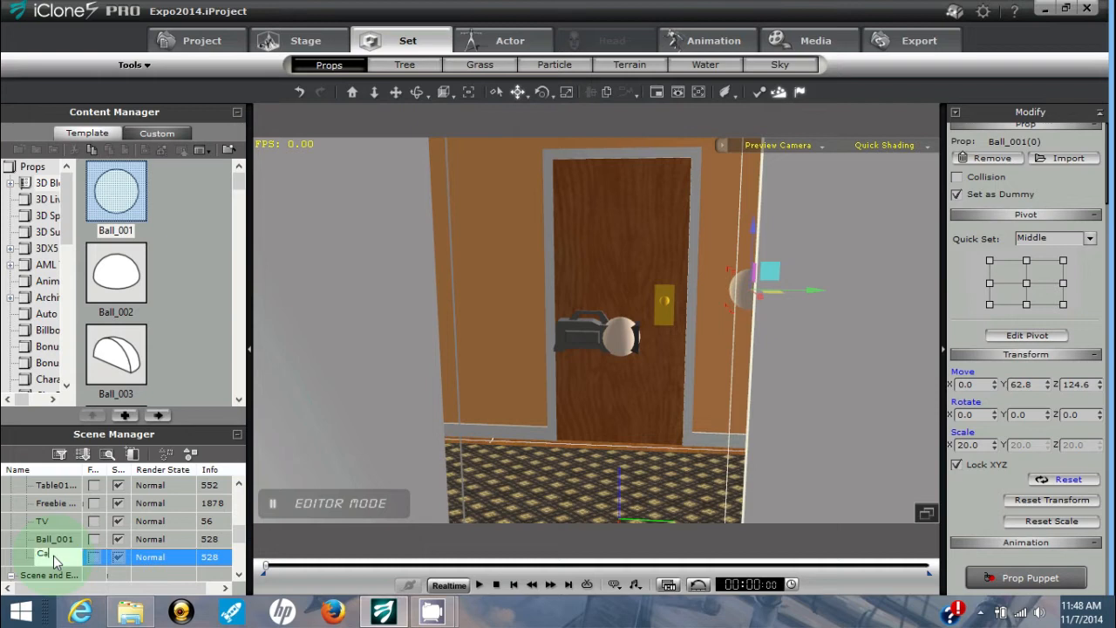
pyautogui.write('Lo')
pyautogui.press('Return')
# Rename the original Ball_001 prop to "Path Dummy"
pyautogui.click(54, 538)
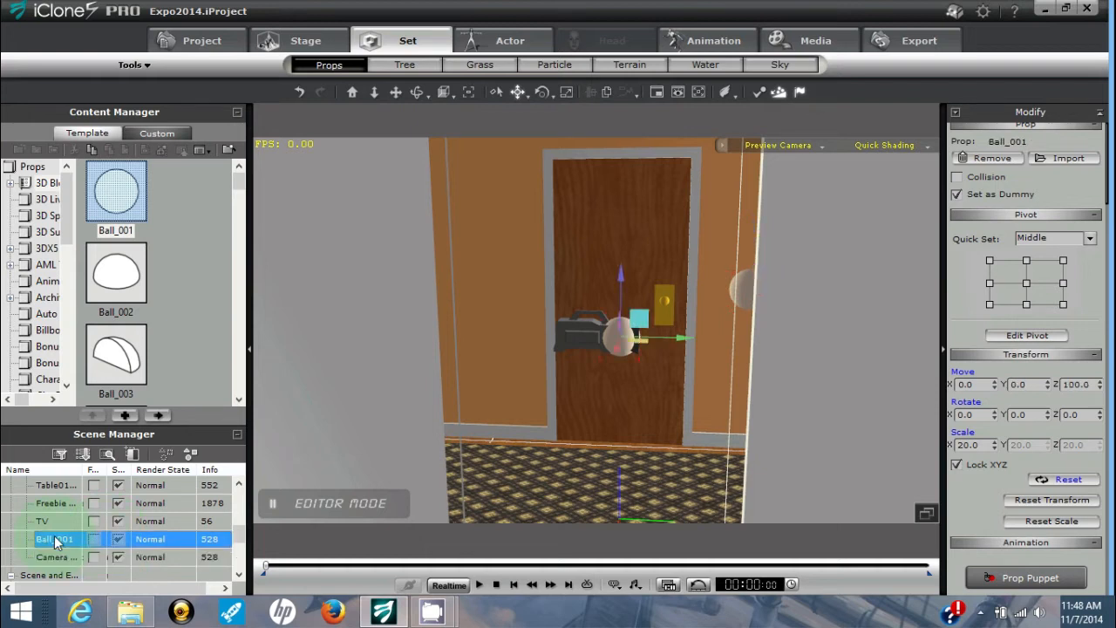
pyautogui.doubleClick(54, 538)
pyautogui.write('Path')
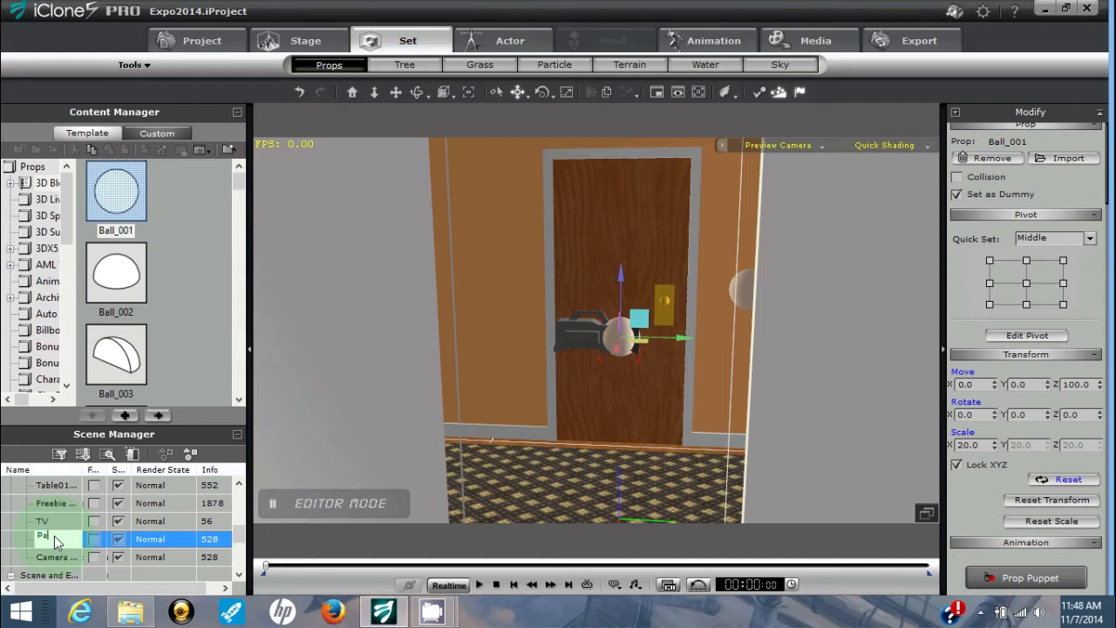
pyautogui.write(' Dummy')
pyautogui.press('Return')
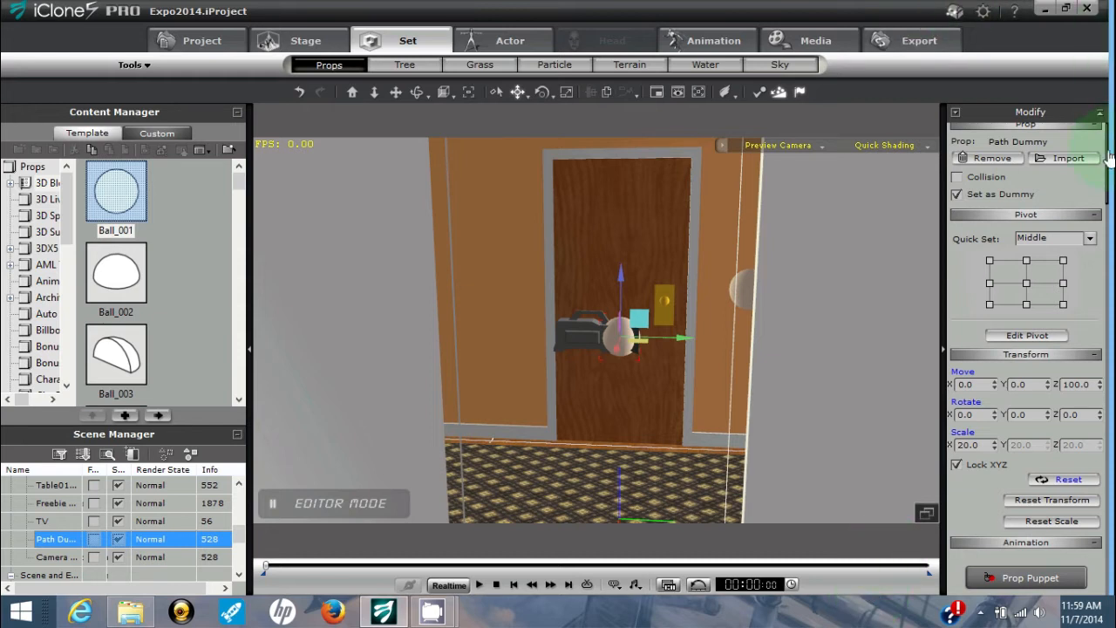
# Link the Path Dummy to the Camera as its parent
pyautogui.moveTo(1109, 157); pyautogui.dragTo(1111, 236)
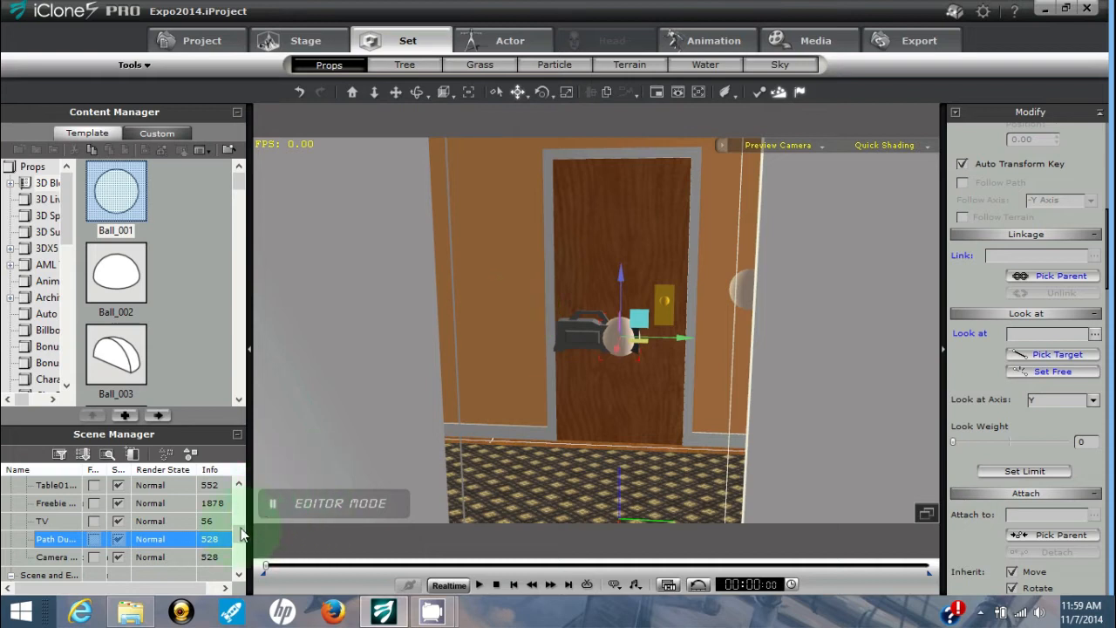
pyautogui.moveTo(241, 533); pyautogui.dragTo(242, 565)
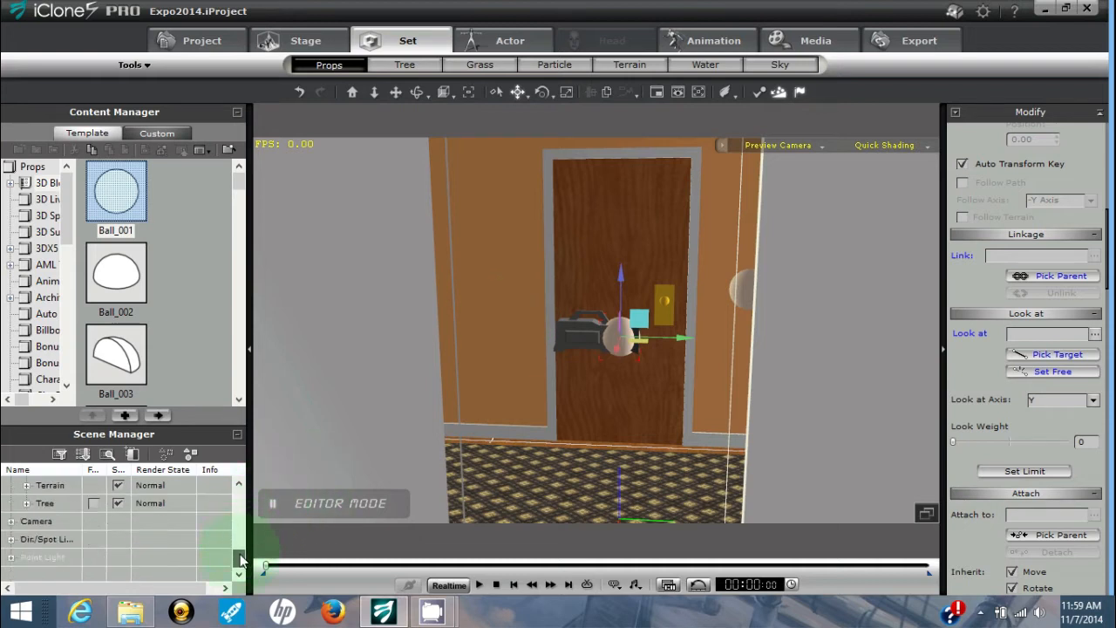
pyautogui.click(12, 521)
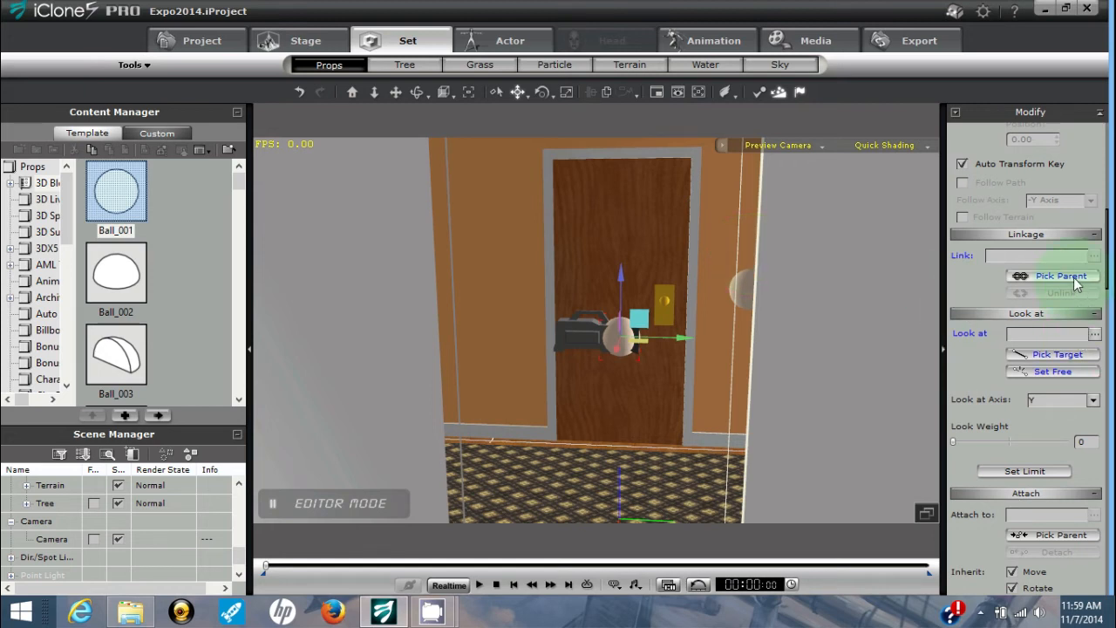
pyautogui.click(52, 534)
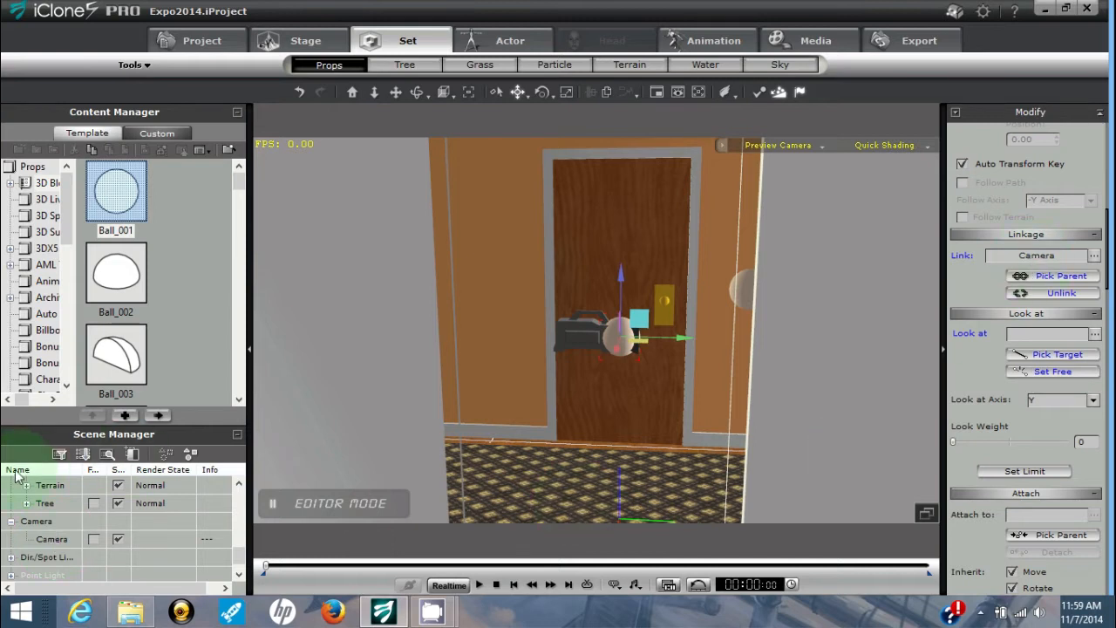
# Move the Camera away from the door to about Y -69, Z 137
pyautogui.click(49, 542)
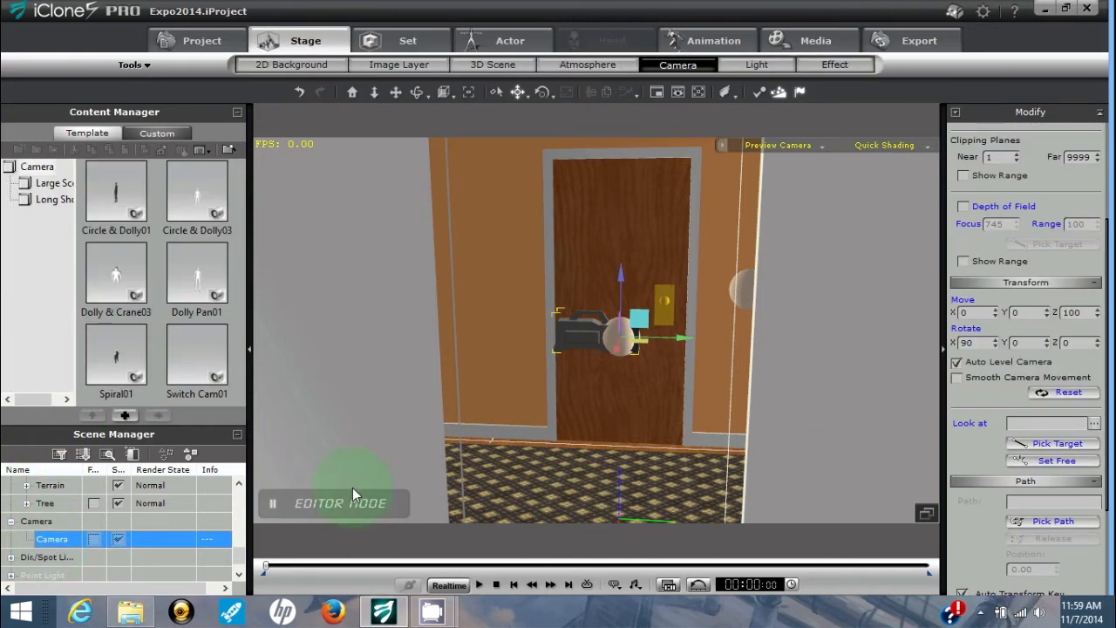
pyautogui.moveTo(640, 319); pyautogui.dragTo(553, 260)
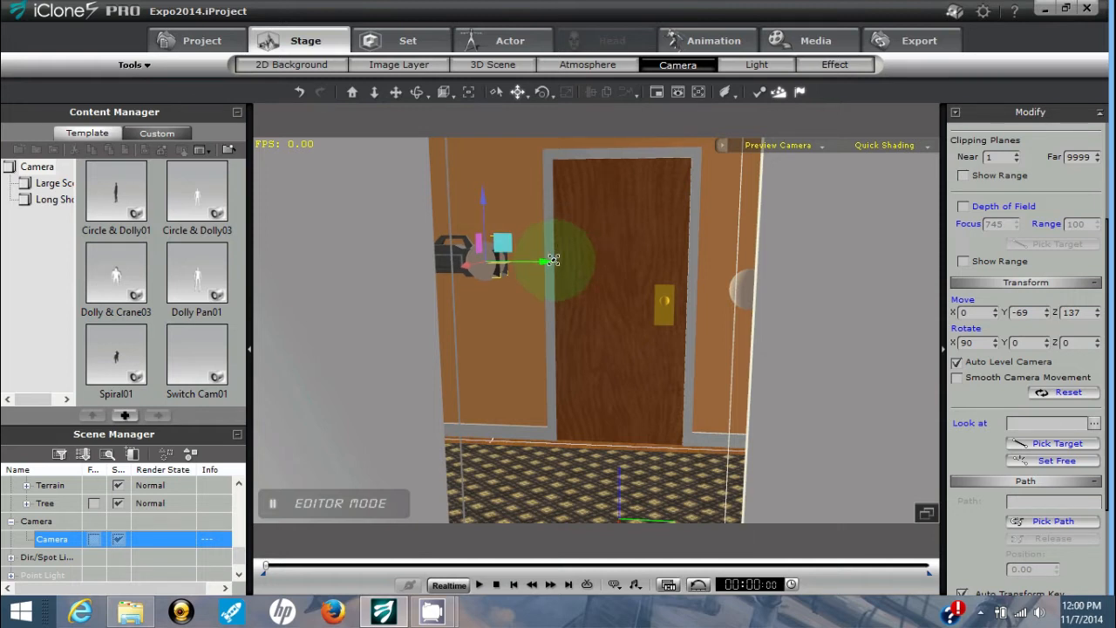
pyautogui.click(498, 92)
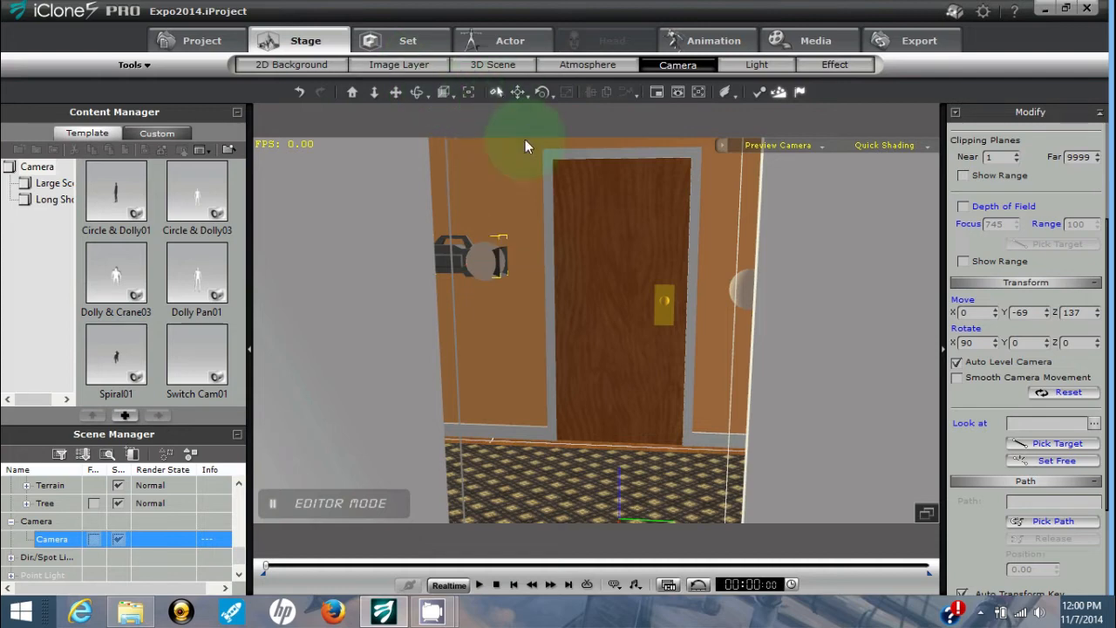
# Set the Camera's Look At target to the look dummy ball at the far side of the door
pyautogui.click(749, 299)
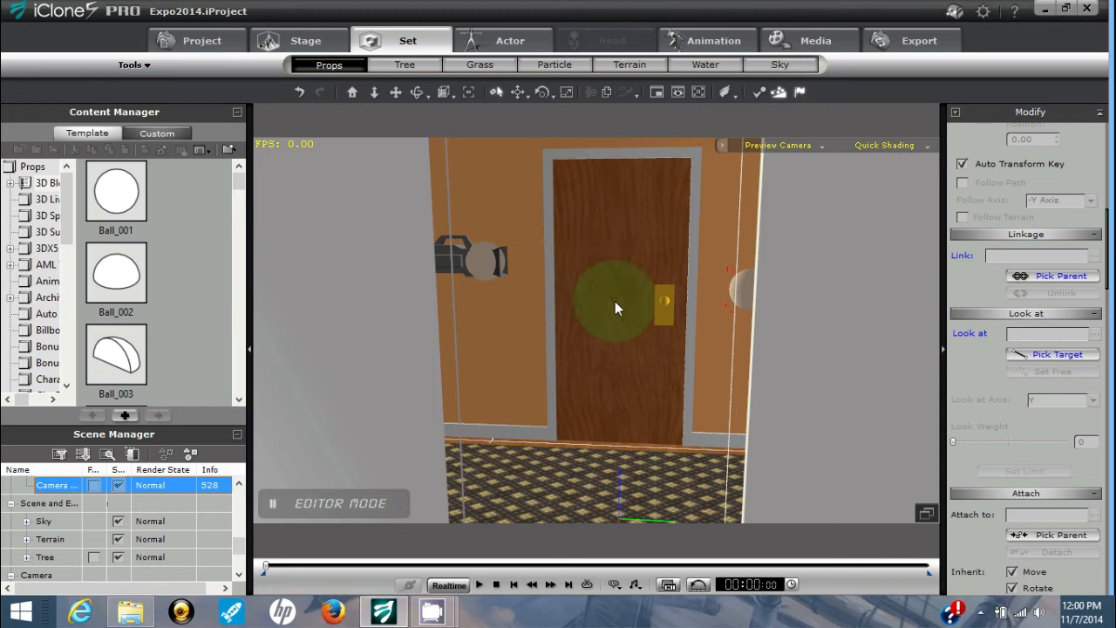
pyautogui.click(442, 249)
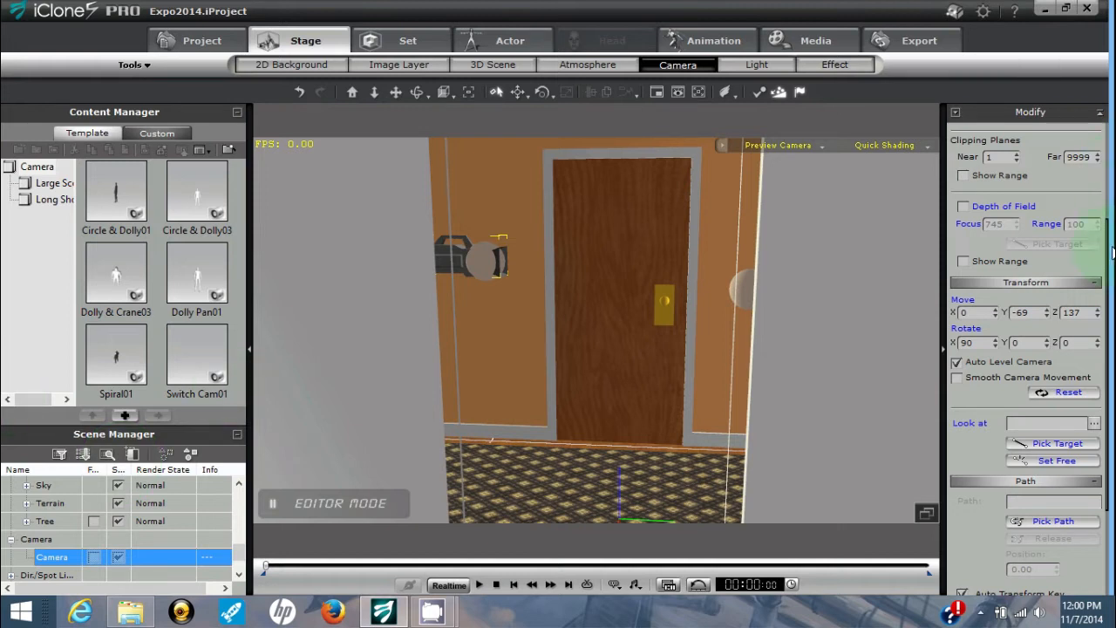
pyautogui.moveTo(1108, 272); pyautogui.dragTo(1107, 375)
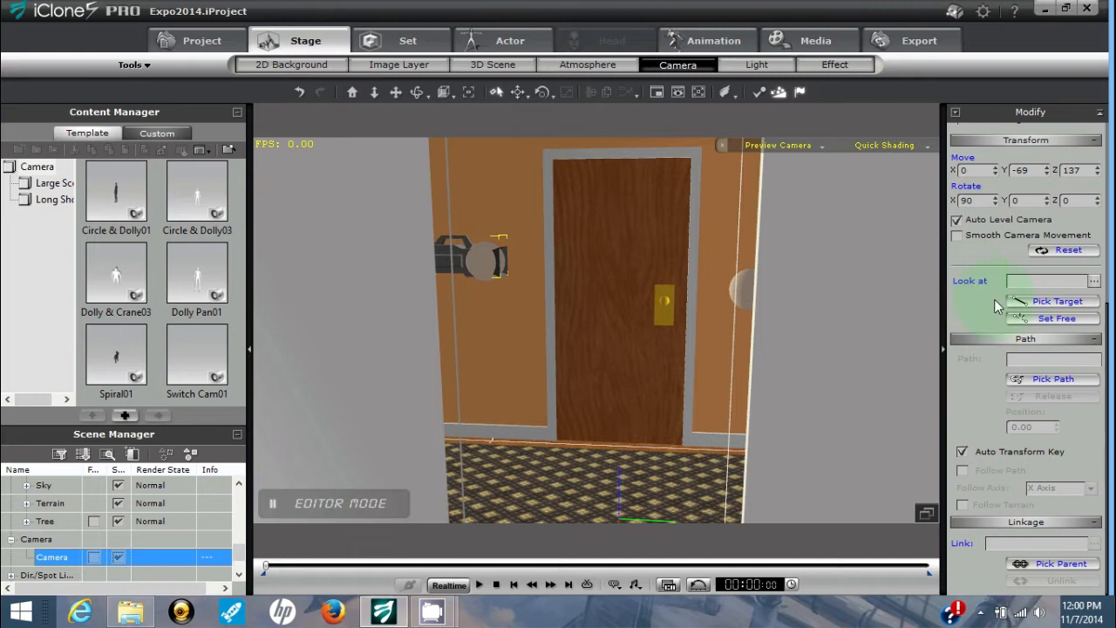
pyautogui.click(1056, 300)
pyautogui.click(743, 286)
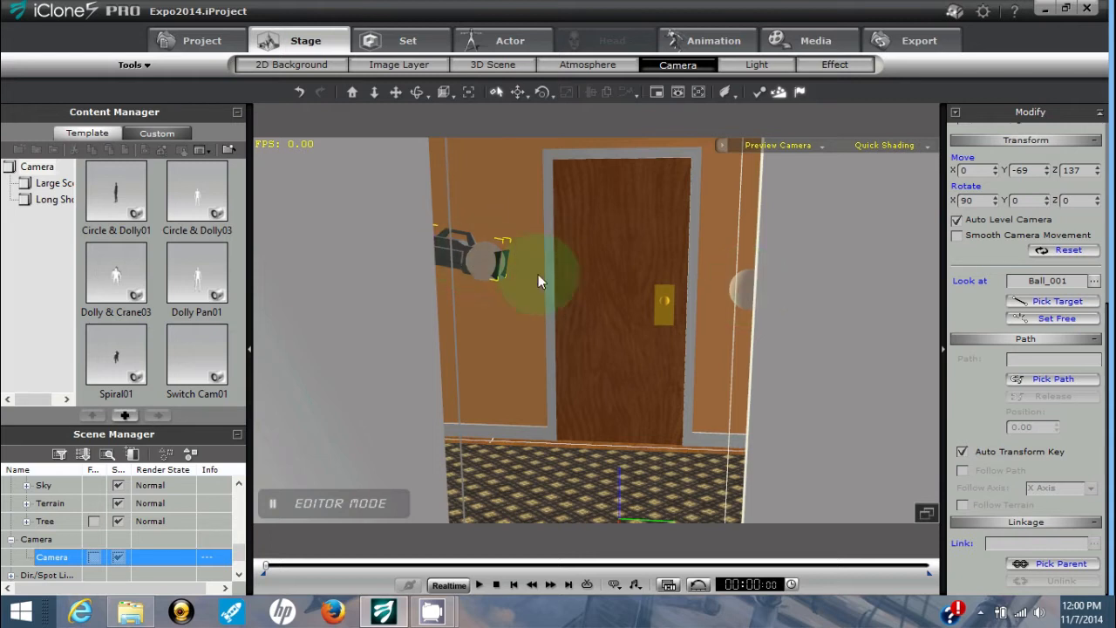
# Check the look dummy's framing through the Camera, and return to the Preview Camera view
pyautogui.click(823, 146)
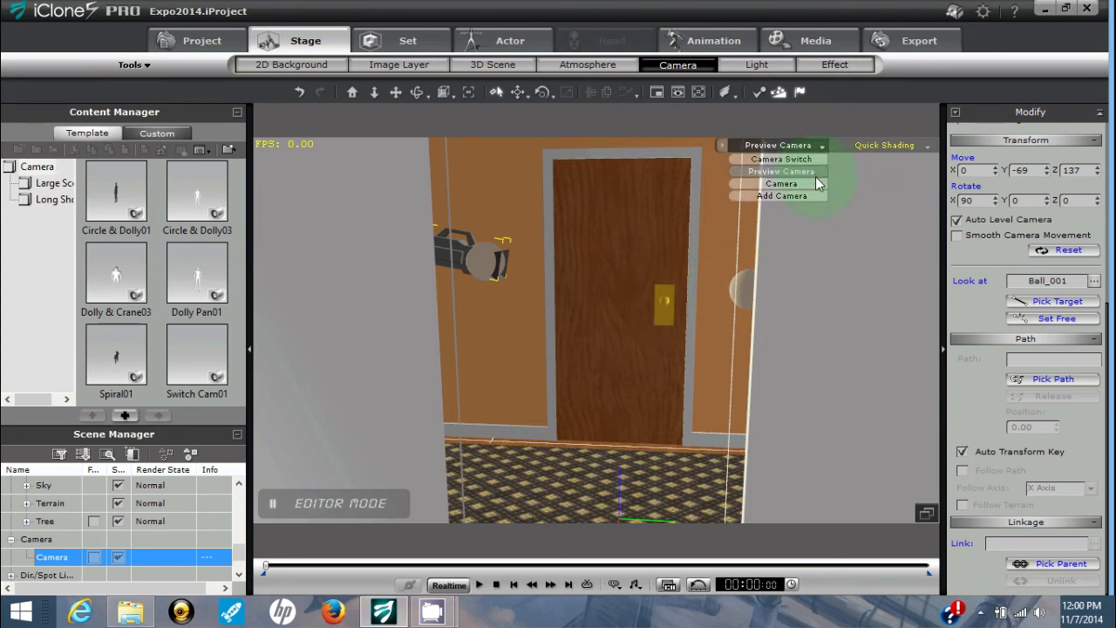
pyautogui.click(816, 182)
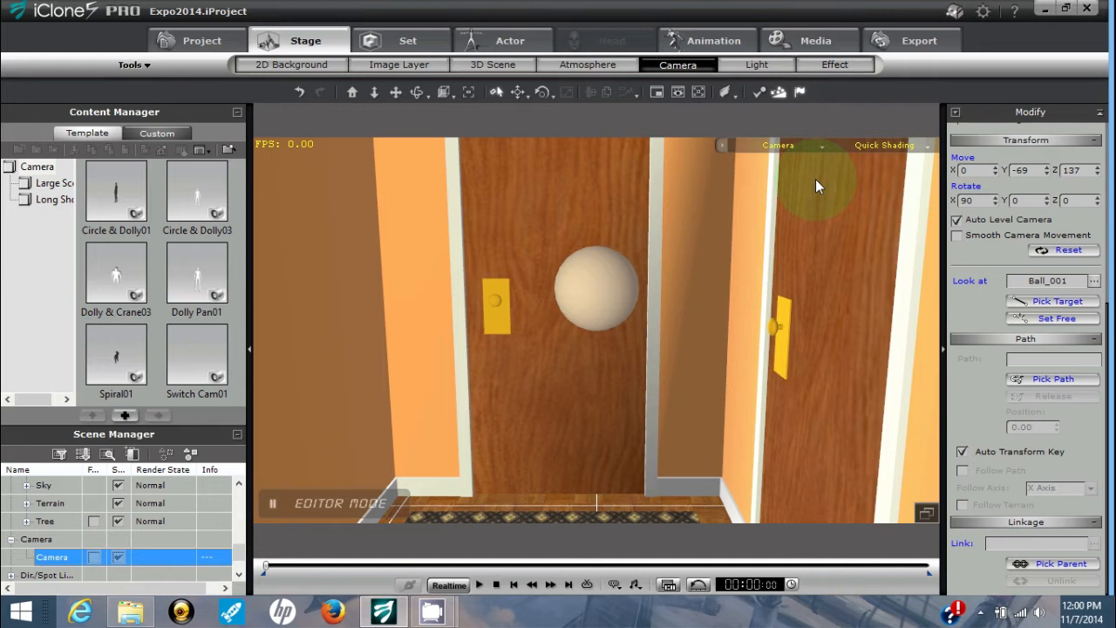
pyautogui.click(822, 145)
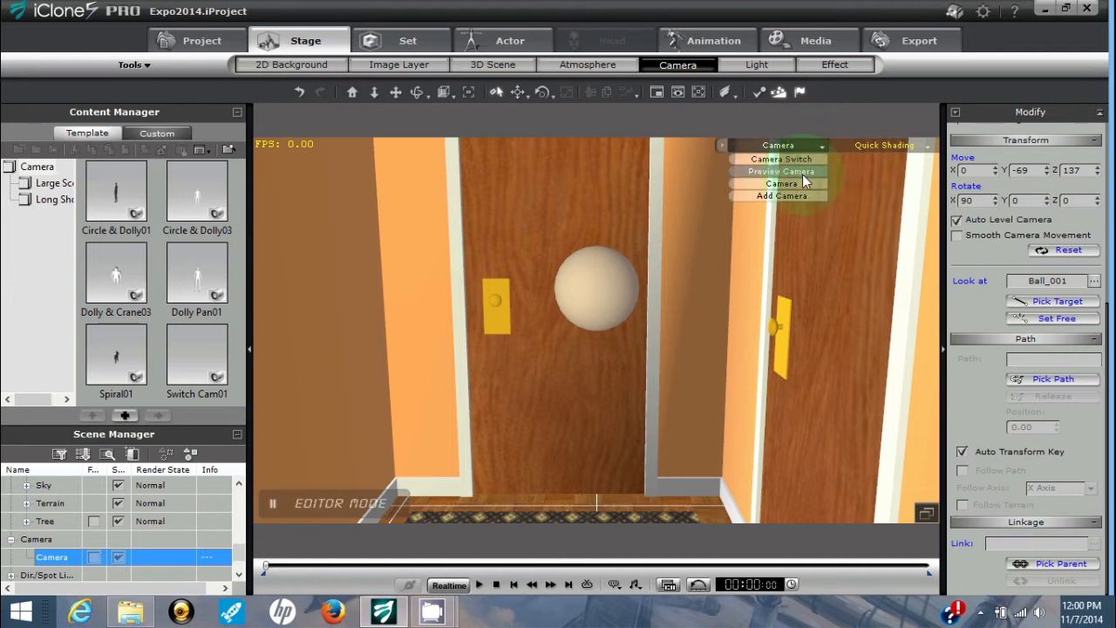
pyautogui.click(803, 173)
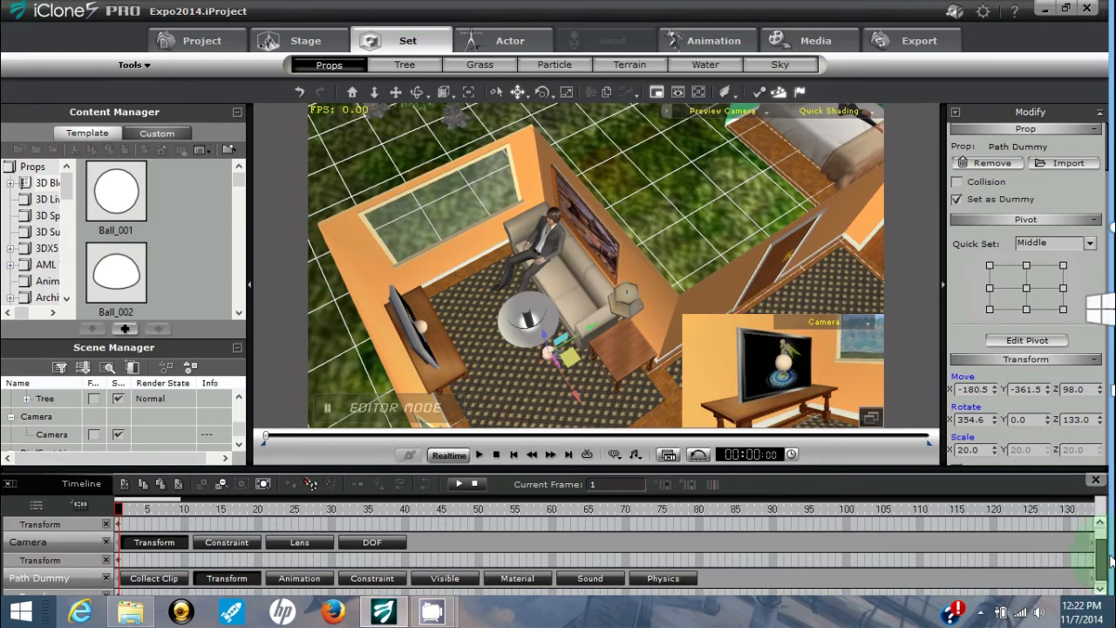
# At frame 5, move the Camera Look Dummy from the TV to the seated man, at about X -333.4, Y -317.6
pyautogui.moveTo(1100, 568); pyautogui.dragTo(1097, 557)
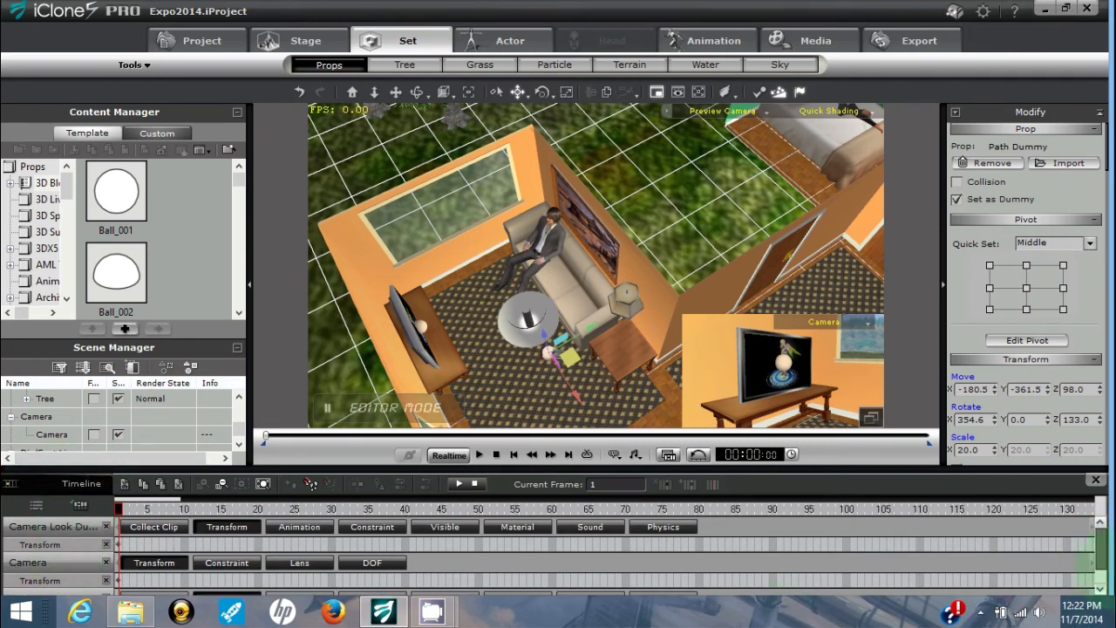
pyautogui.click(1100, 589)
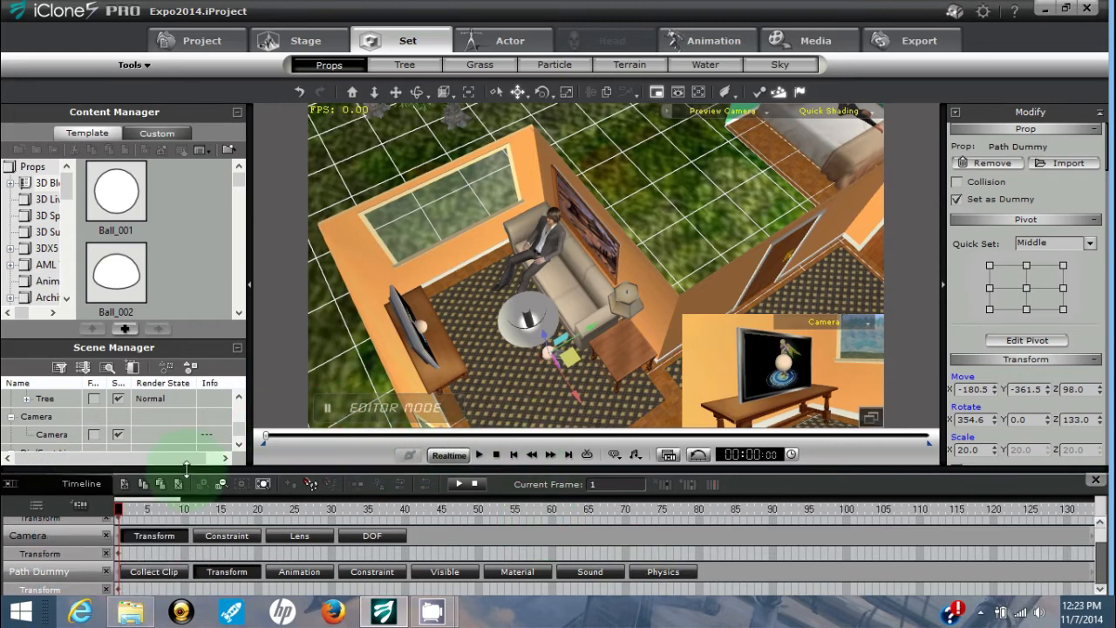
pyautogui.click(148, 509)
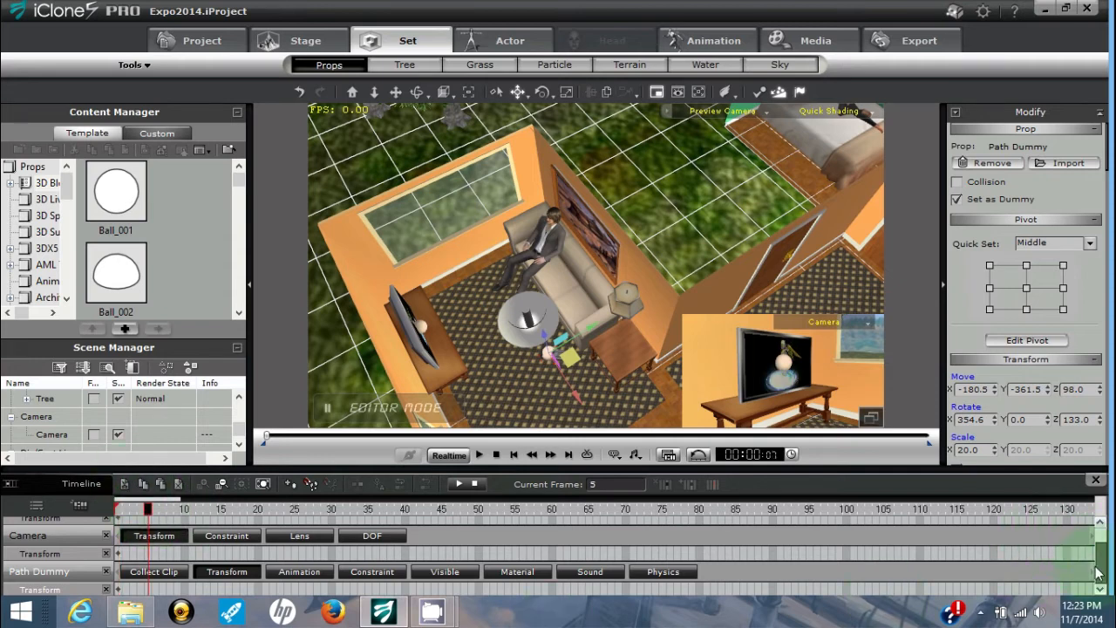
pyautogui.moveTo(1102, 576); pyautogui.dragTo(1102, 563)
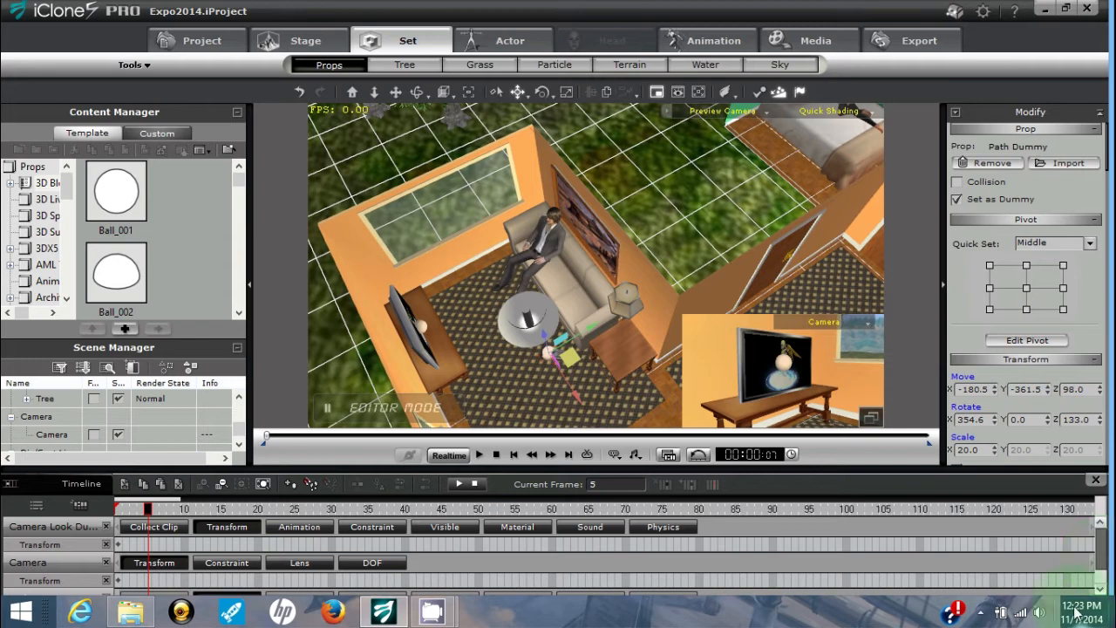
pyautogui.click(36, 526)
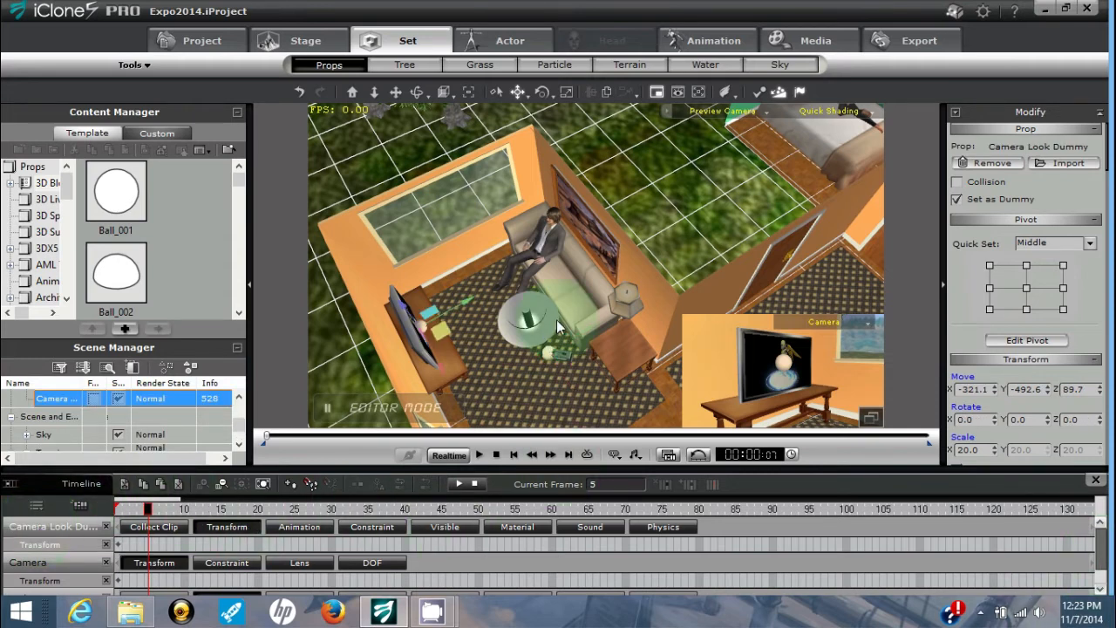
pyautogui.moveTo(466, 300); pyautogui.dragTo(549, 299)
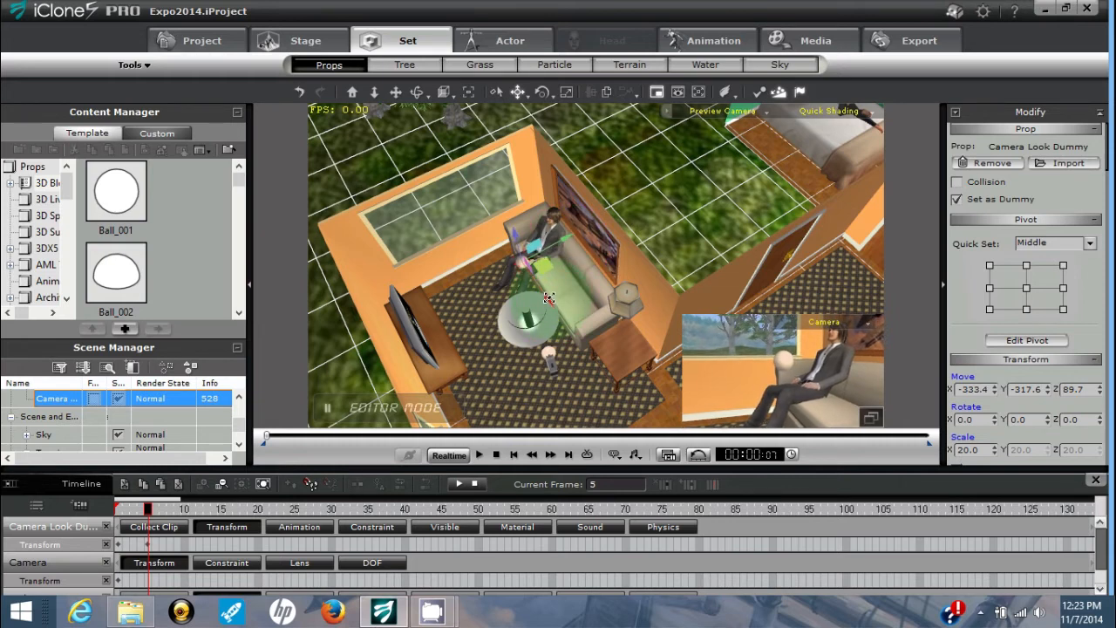
pyautogui.moveTo(548, 299); pyautogui.dragTo(548, 299)
# At frame 10, move the Camera across the room to the window, at about X -524, Y -371
pyautogui.click(185, 508)
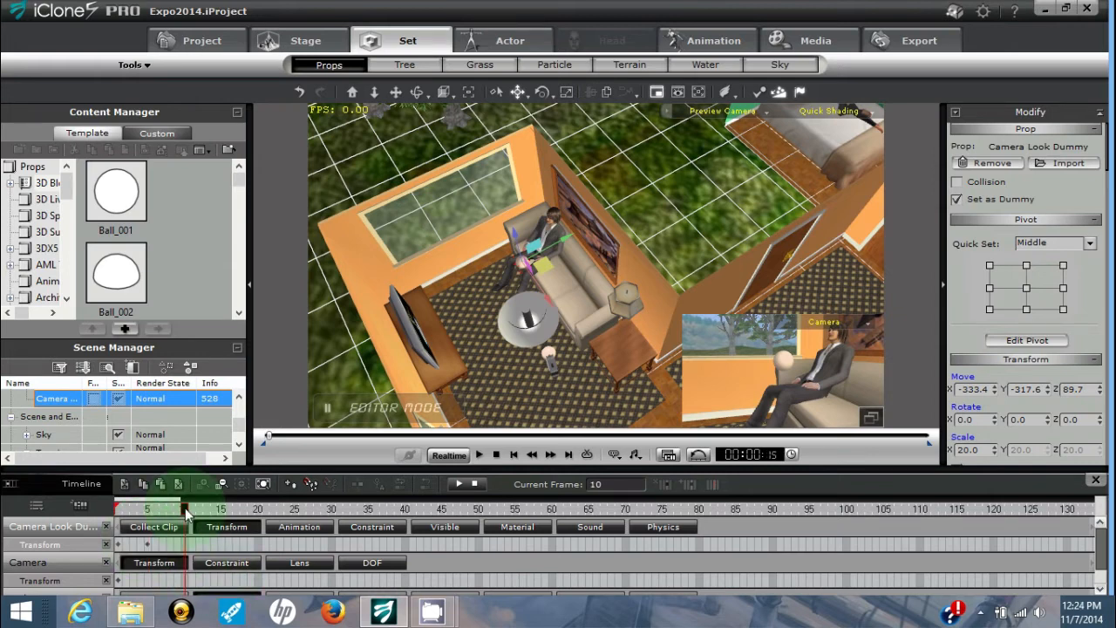
pyautogui.click(26, 563)
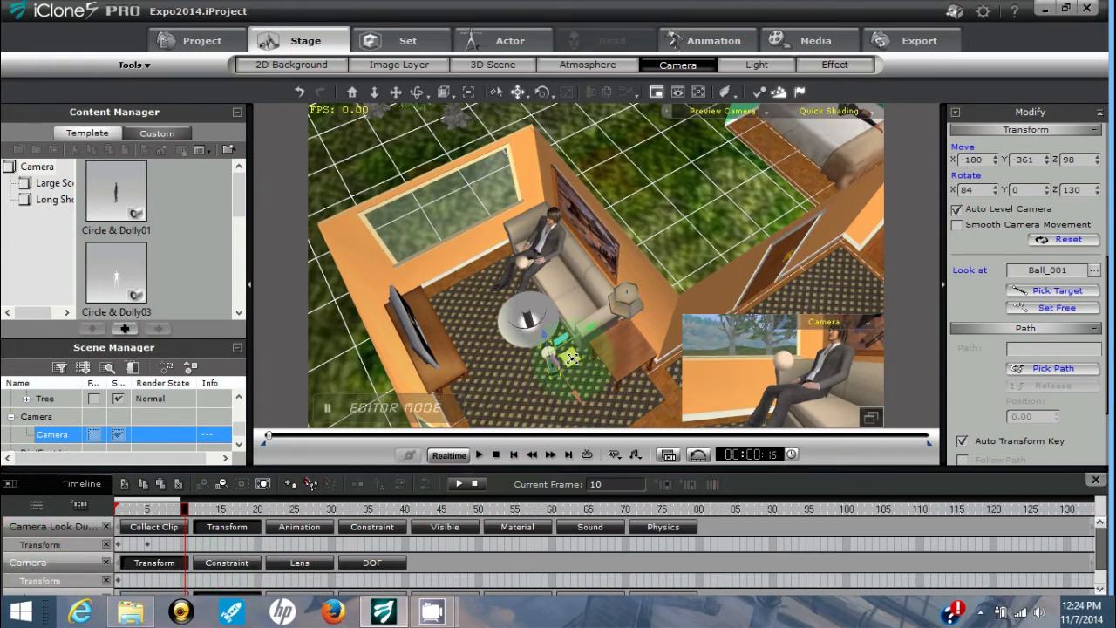
pyautogui.moveTo(570, 357); pyautogui.dragTo(460, 205)
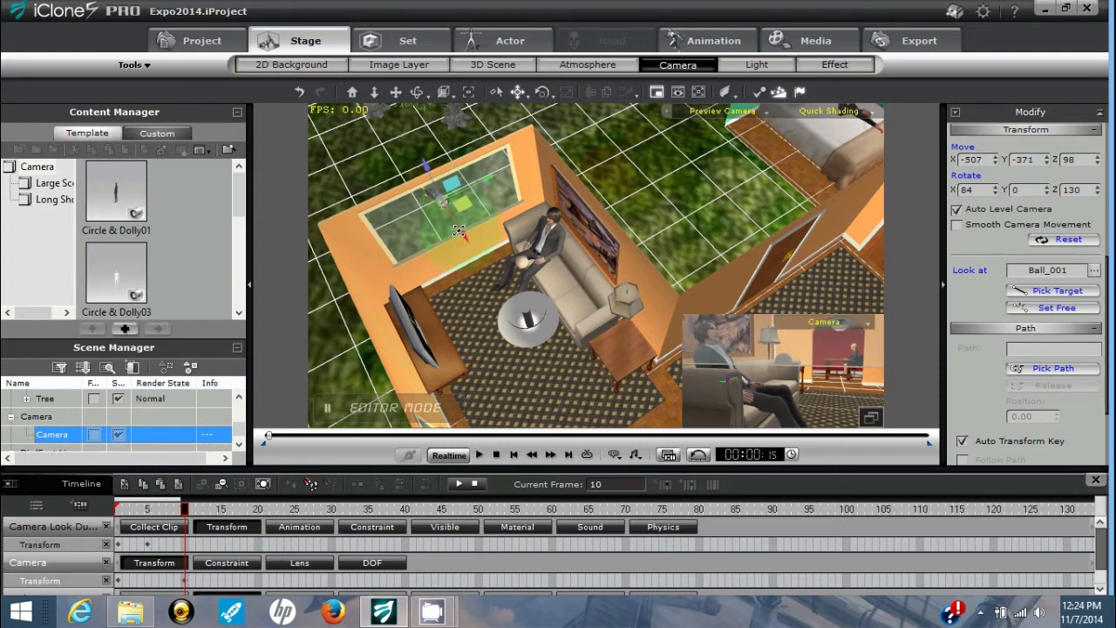
pyautogui.moveTo(462, 234); pyautogui.dragTo(455, 229)
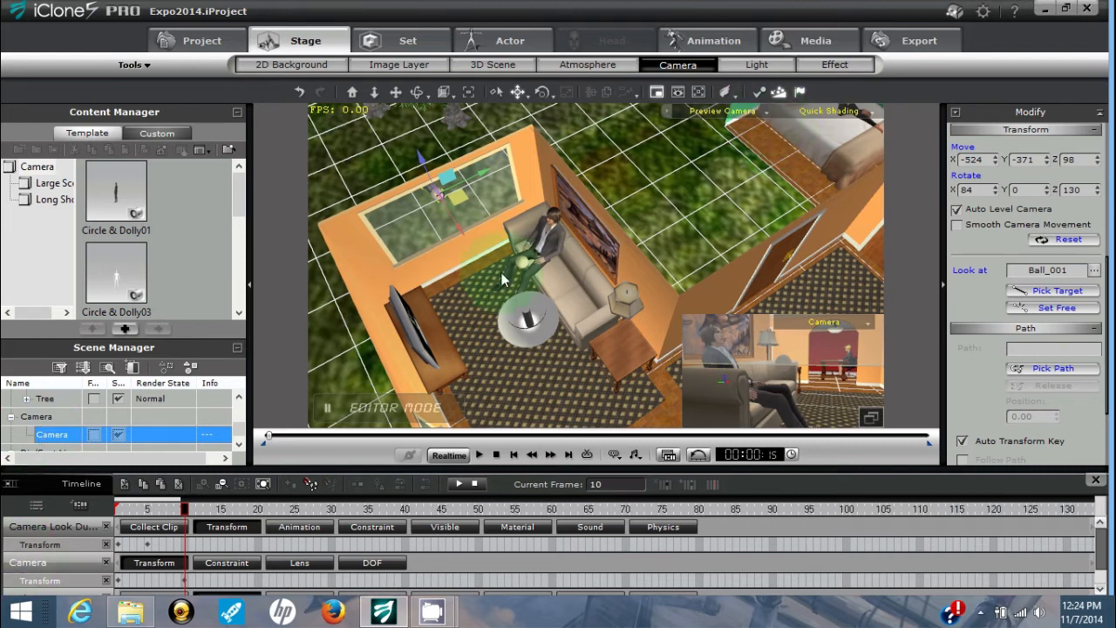
# View the scene through the Camera and set its near clipping plane to 11
pyautogui.click(767, 113)
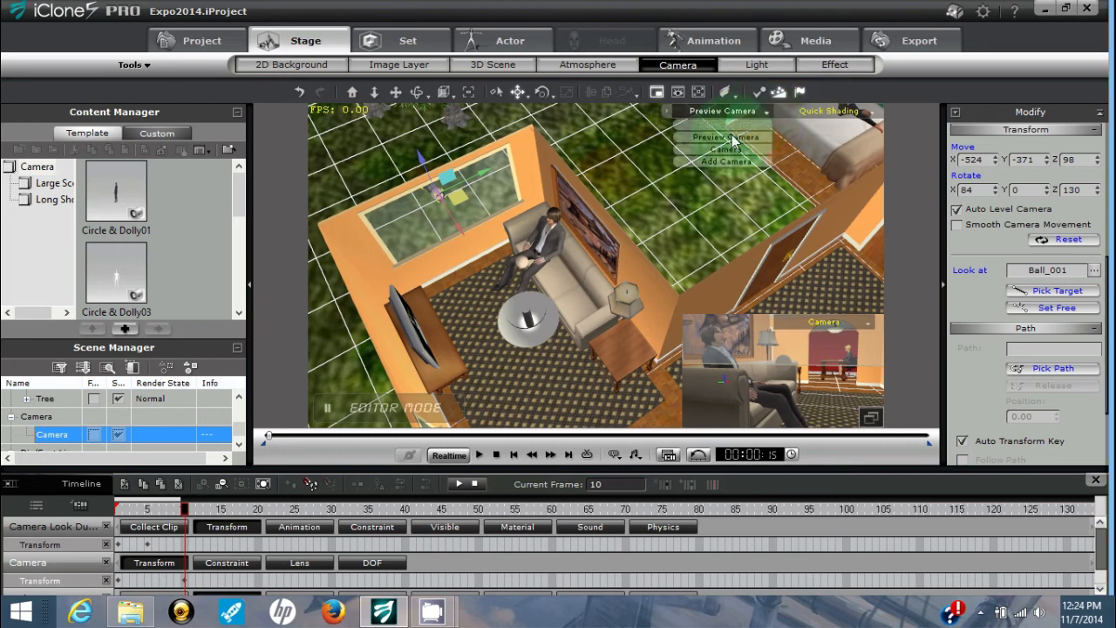
pyautogui.click(729, 152)
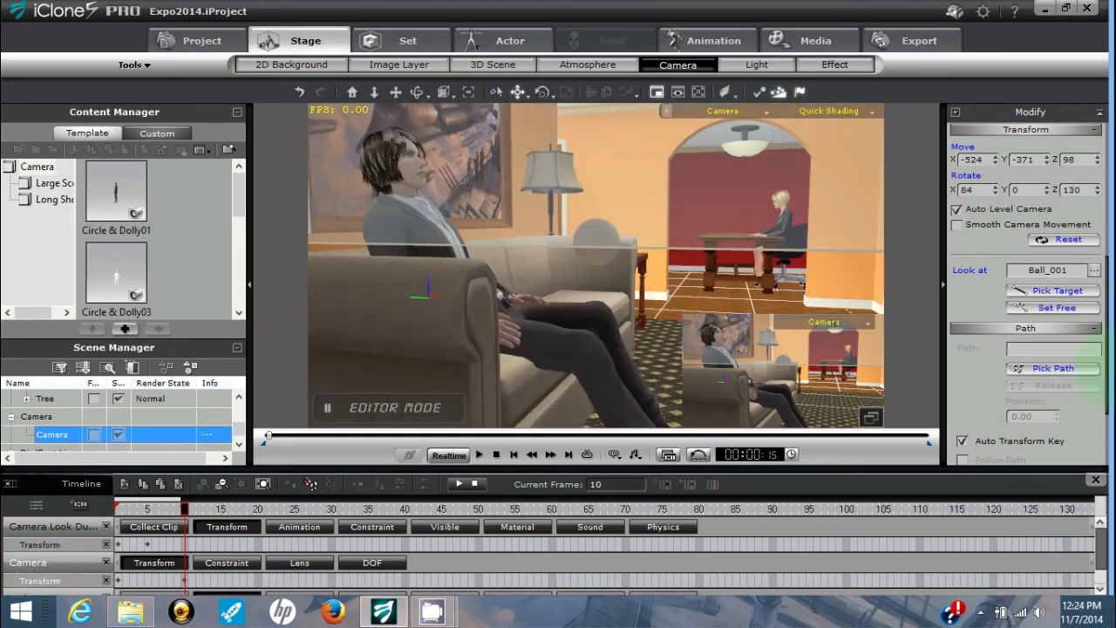
pyautogui.moveTo(1108, 381); pyautogui.dragTo(1100, 232)
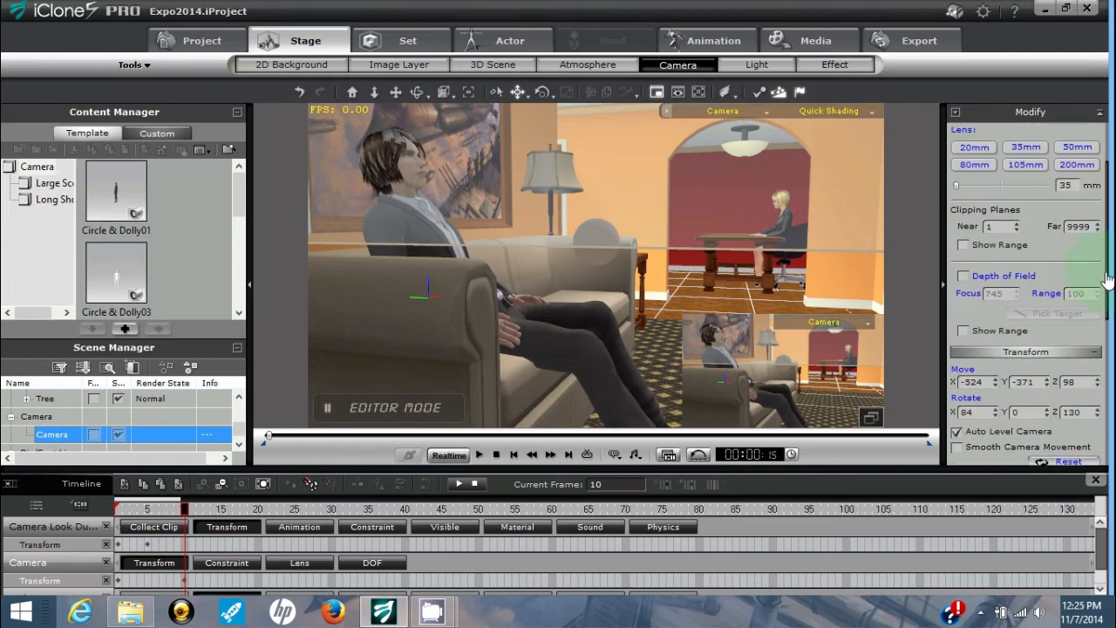
pyautogui.click(1018, 224)
pyautogui.click(1018, 224)
pyautogui.click(1018, 224)
pyautogui.click(1017, 224)
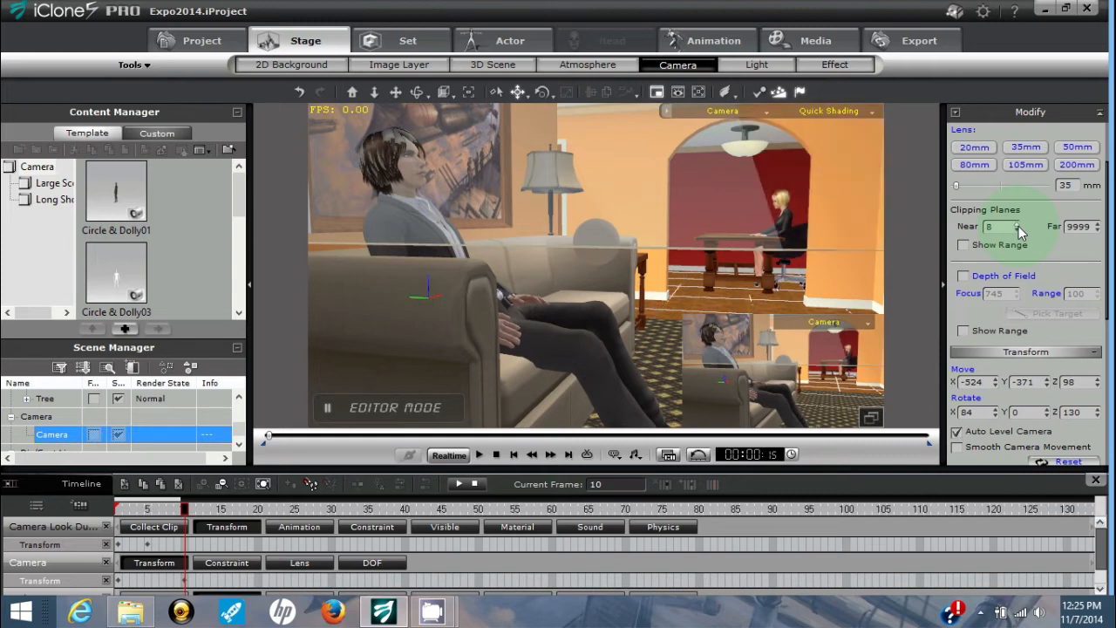
pyautogui.click(1018, 224)
pyautogui.click(1017, 224)
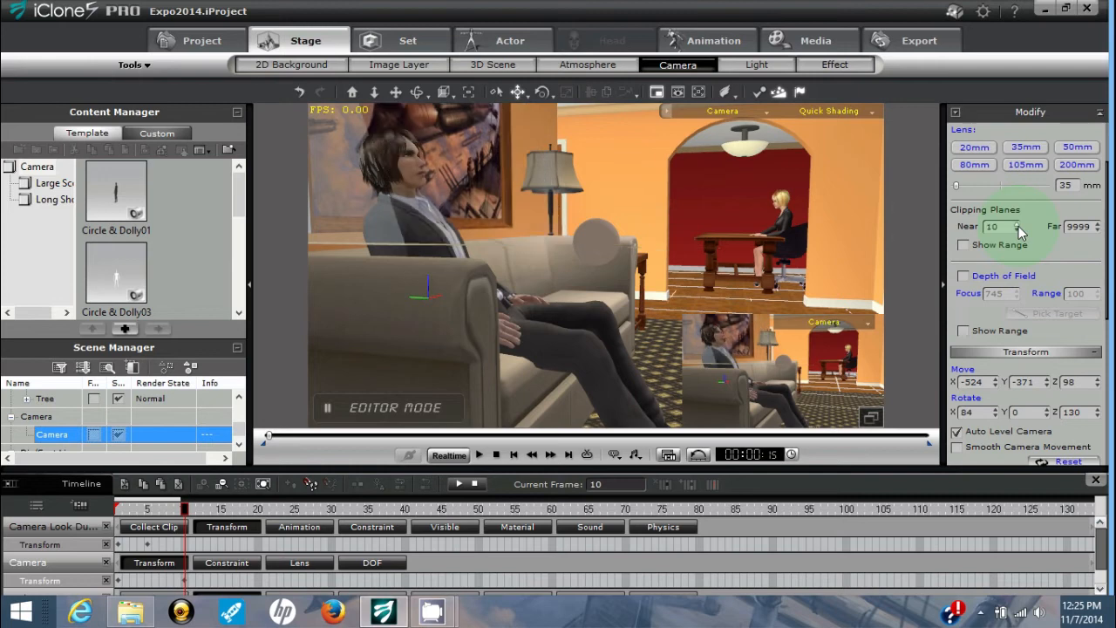
pyautogui.click(1017, 224)
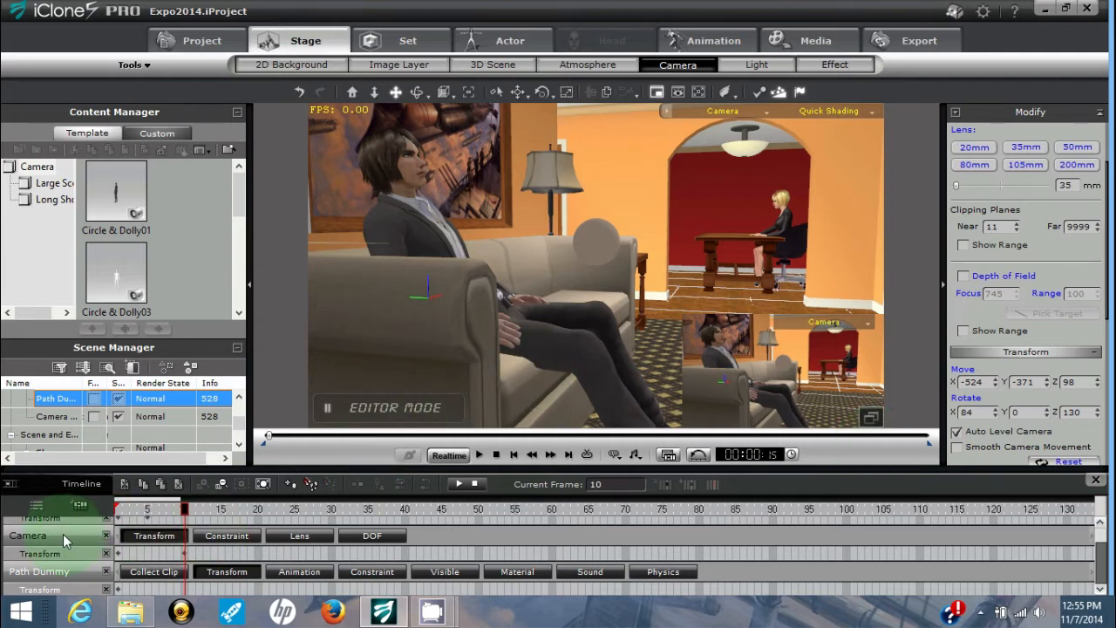
# Select the Path Dummy and add a transform key for it at frame 10
pyautogui.click(67, 576)
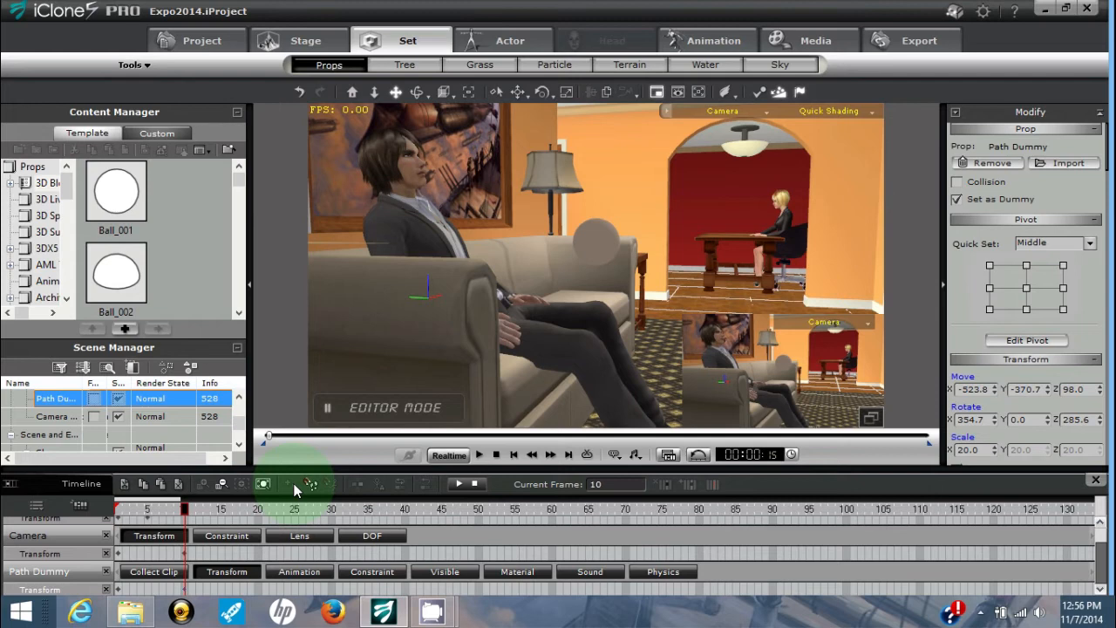
# At frame 15, move the Camera Look Dummy from the seated man across the living room to the red room
pyautogui.click(223, 512)
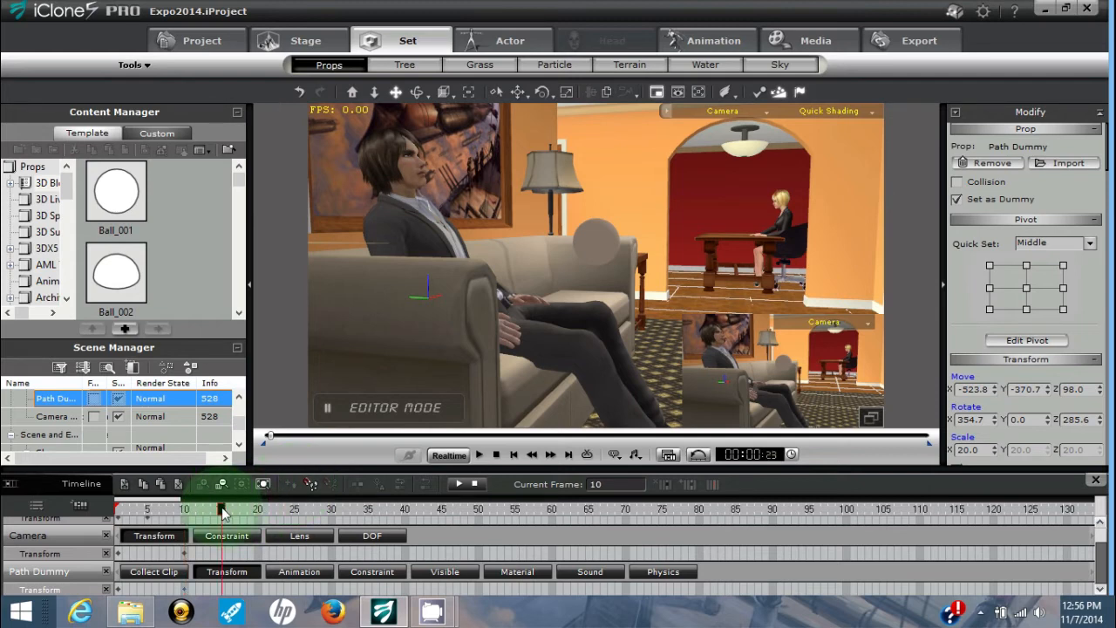
pyautogui.scroll(1, 1103, 558)
pyautogui.scroll(1, 1103, 558)
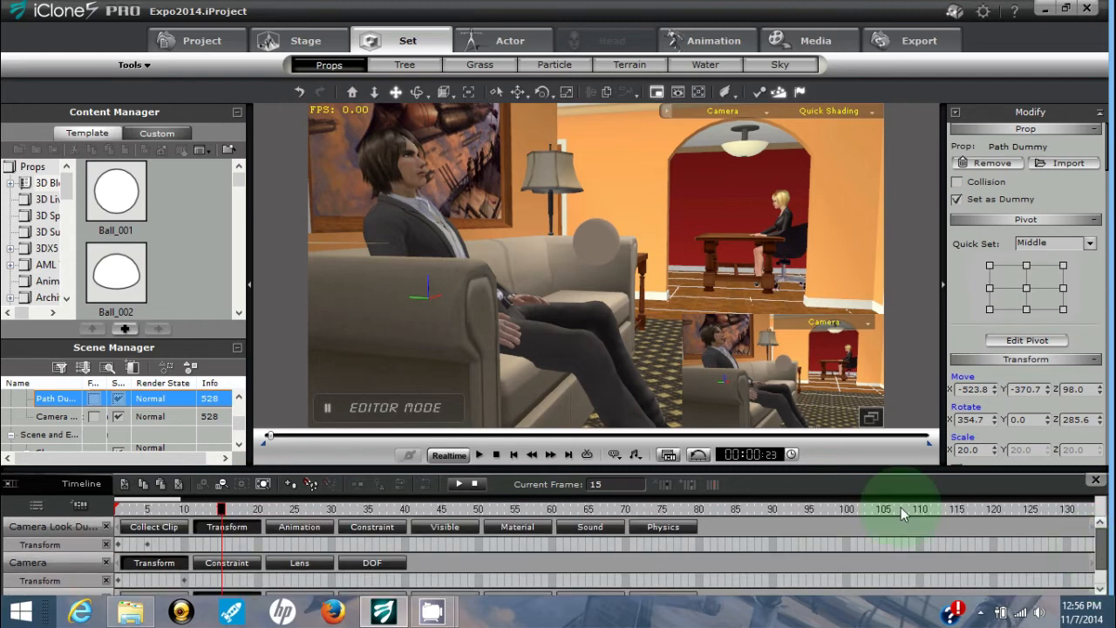
pyautogui.click(43, 527)
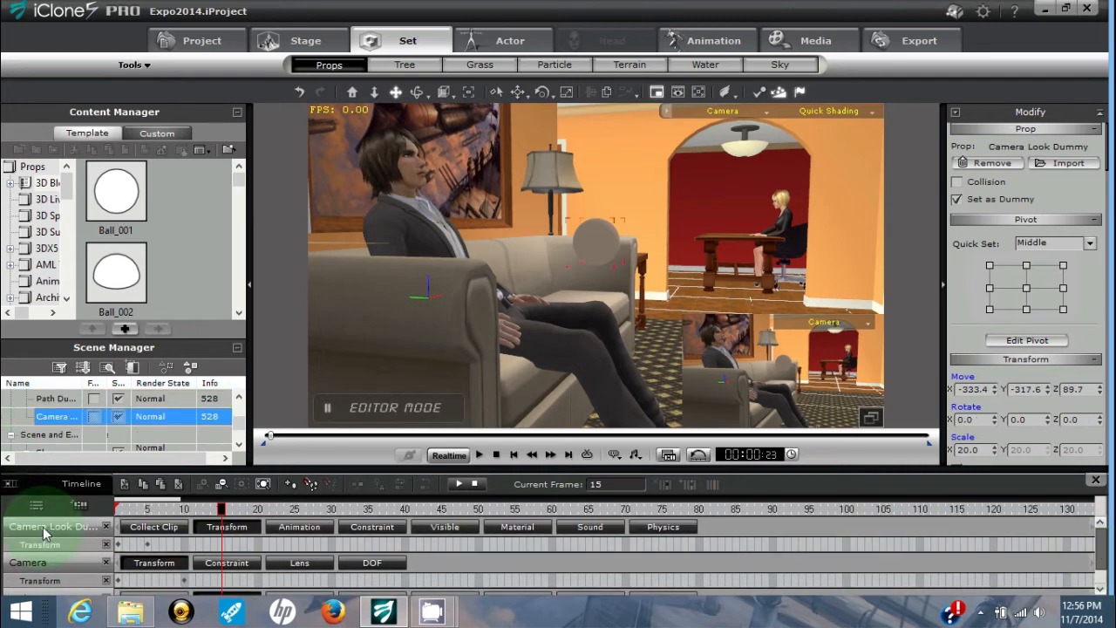
pyautogui.click(766, 112)
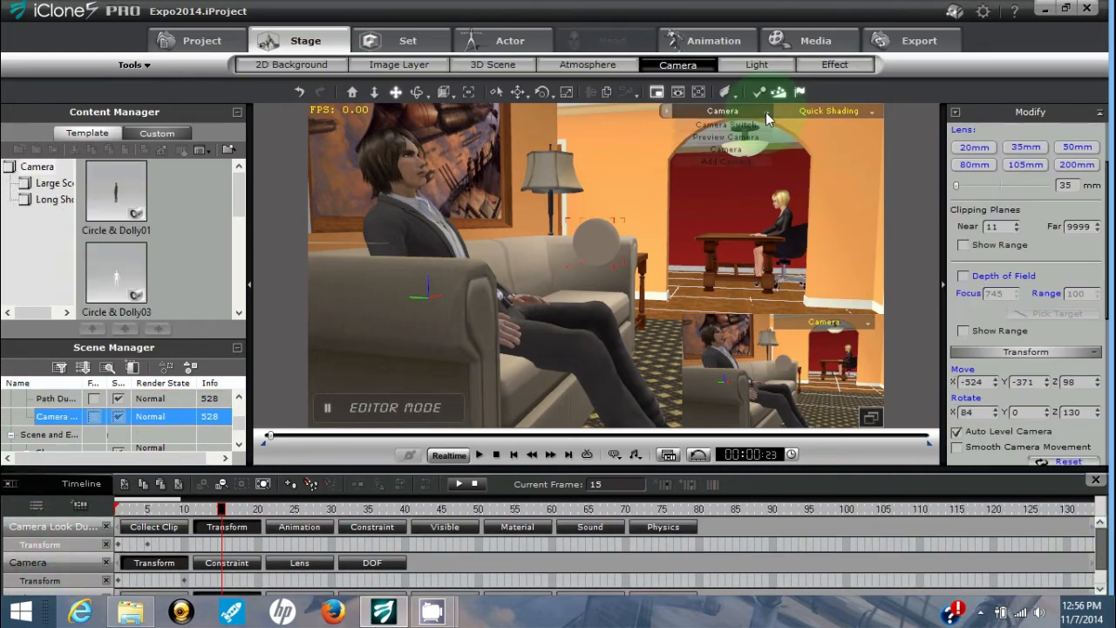
pyautogui.click(751, 134)
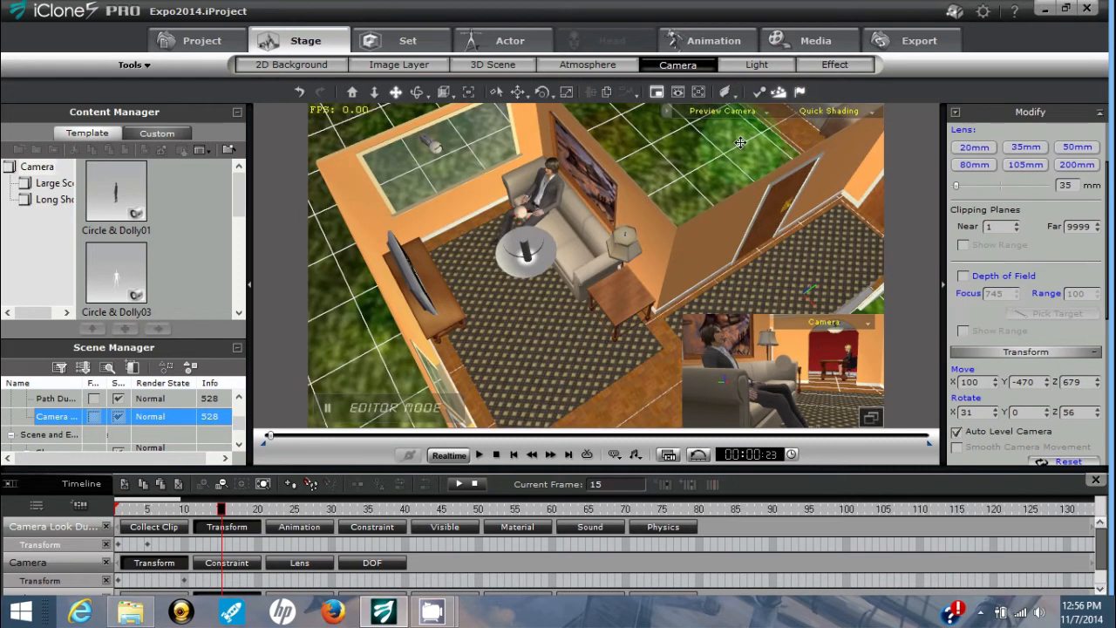
pyautogui.click(394, 94)
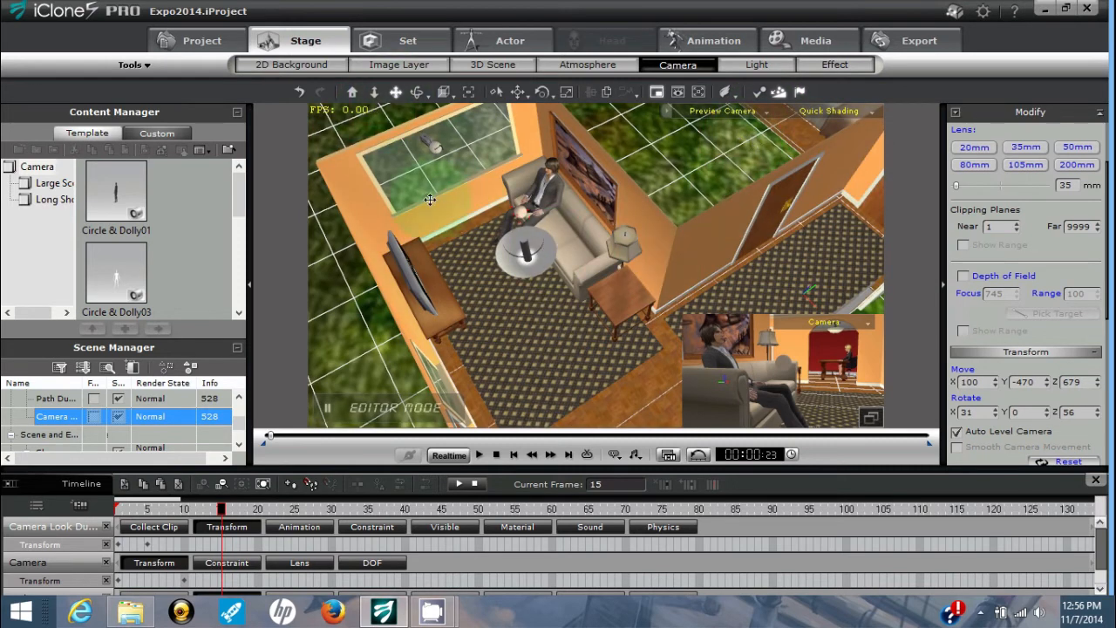
pyautogui.moveTo(455, 240); pyautogui.dragTo(405, 115)
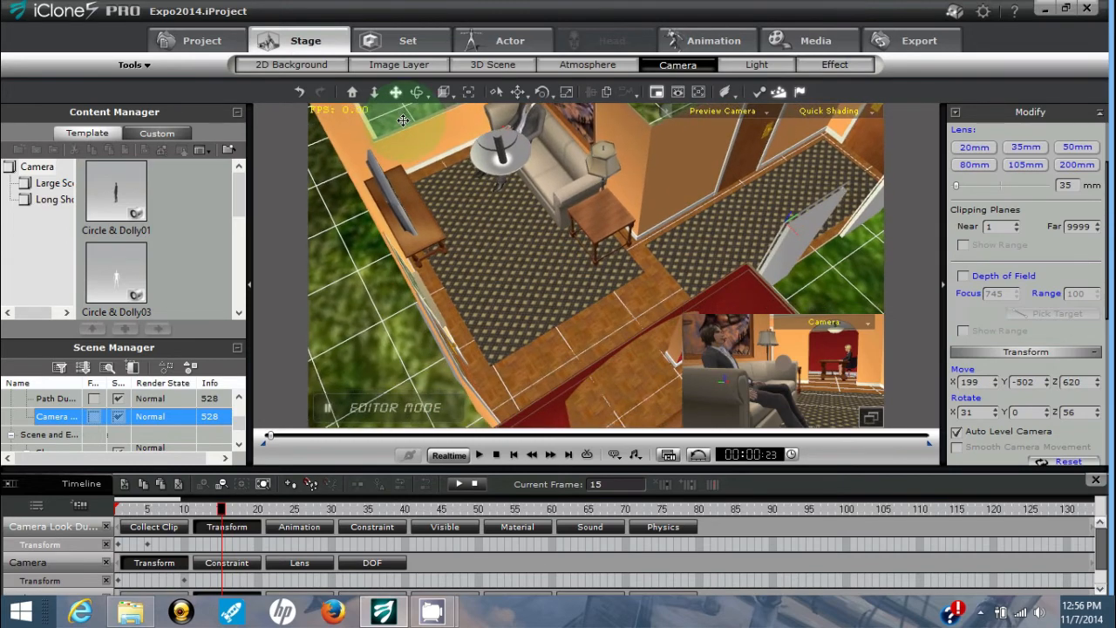
pyautogui.click(519, 95)
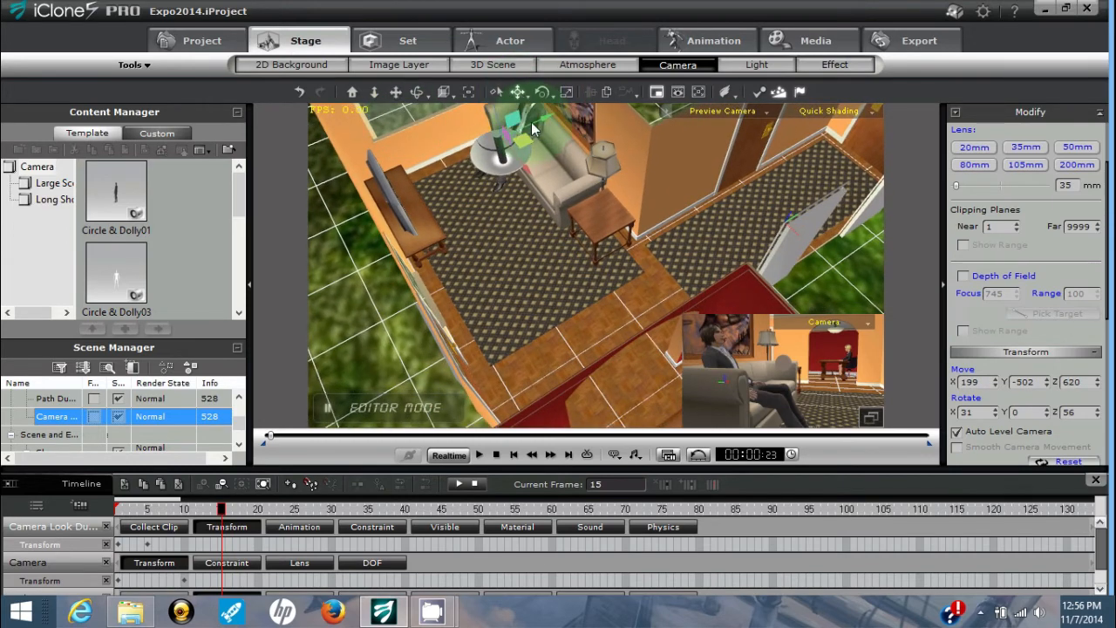
pyautogui.moveTo(521, 141); pyautogui.dragTo(637, 402)
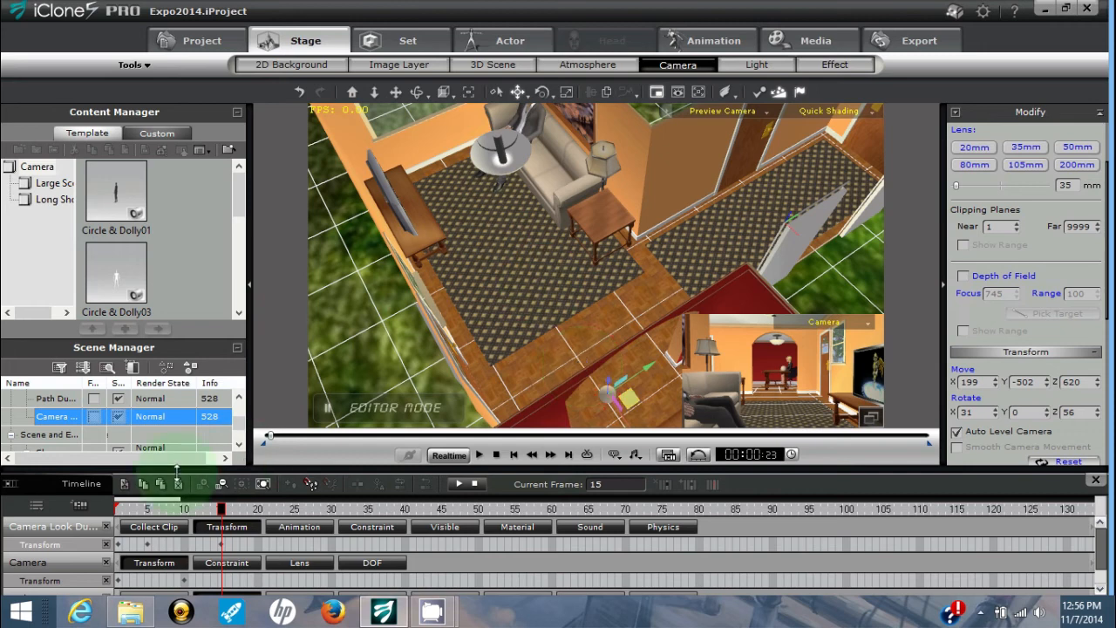
# At frame 15, move the Camera from the window to the end table, about X -112, Y -317, and select the Path Dummy
pyautogui.click(48, 560)
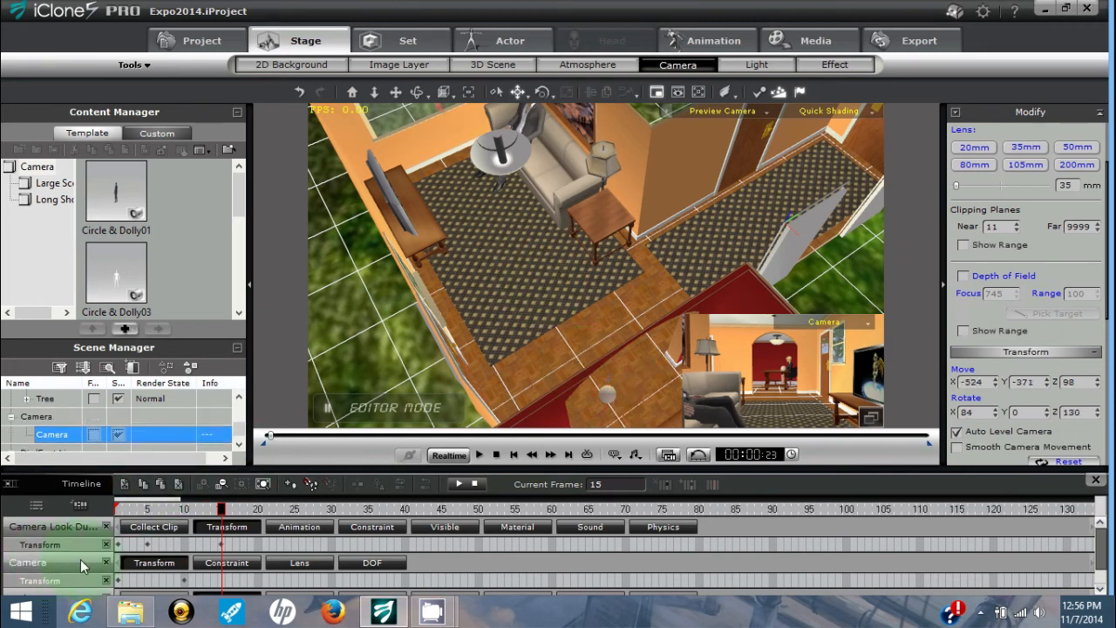
pyautogui.click(395, 92)
pyautogui.moveTo(446, 196); pyautogui.dragTo(484, 248)
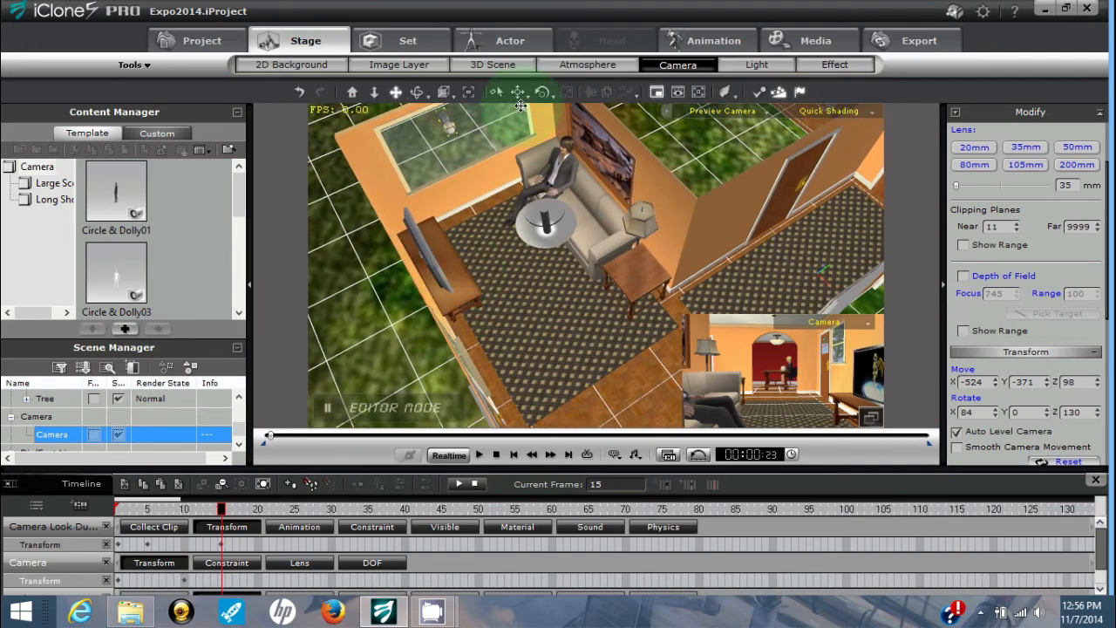
pyautogui.click(518, 94)
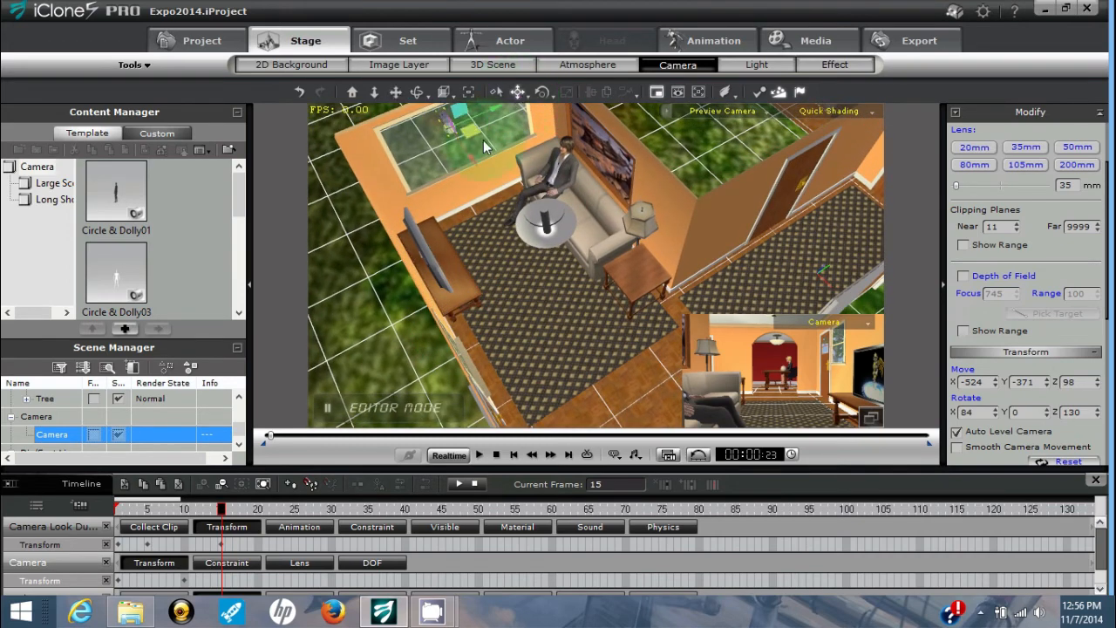
pyautogui.moveTo(471, 129)
pyautogui.mouseDown()
pyautogui.moveTo(515, 218)
pyautogui.moveTo(579, 296)
pyautogui.moveTo(635, 349)
pyautogui.moveTo(703, 376)
pyautogui.moveTo(697, 359)
pyautogui.moveTo(652, 350)
pyautogui.moveTo(572, 291)
pyautogui.moveTo(516, 283)
pyautogui.moveTo(644, 298)
pyautogui.mouseUp()
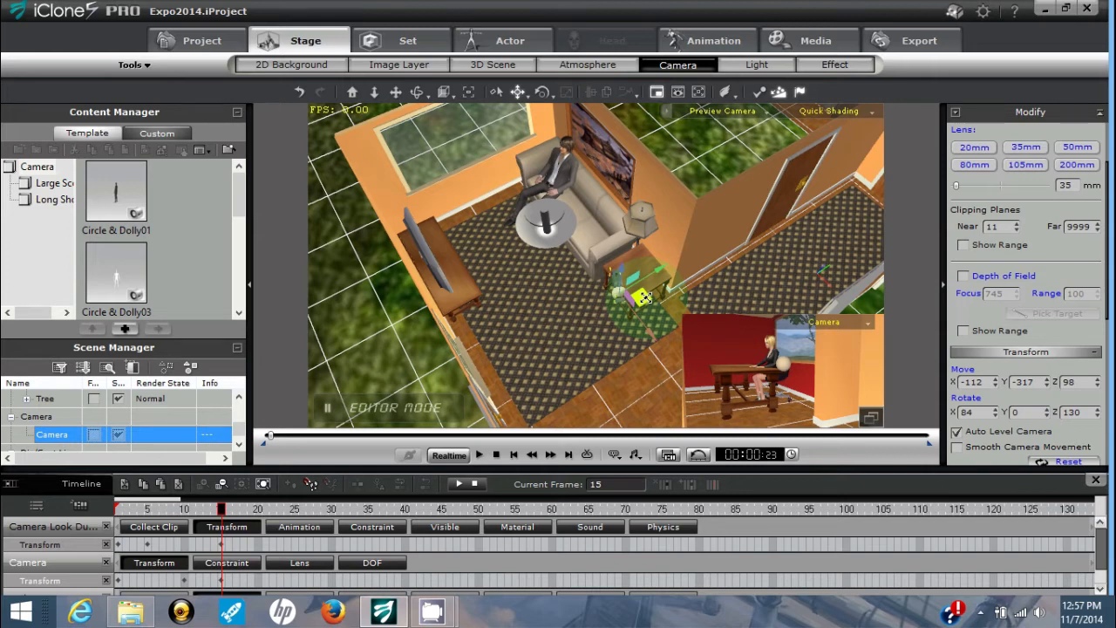
pyautogui.click(1102, 571)
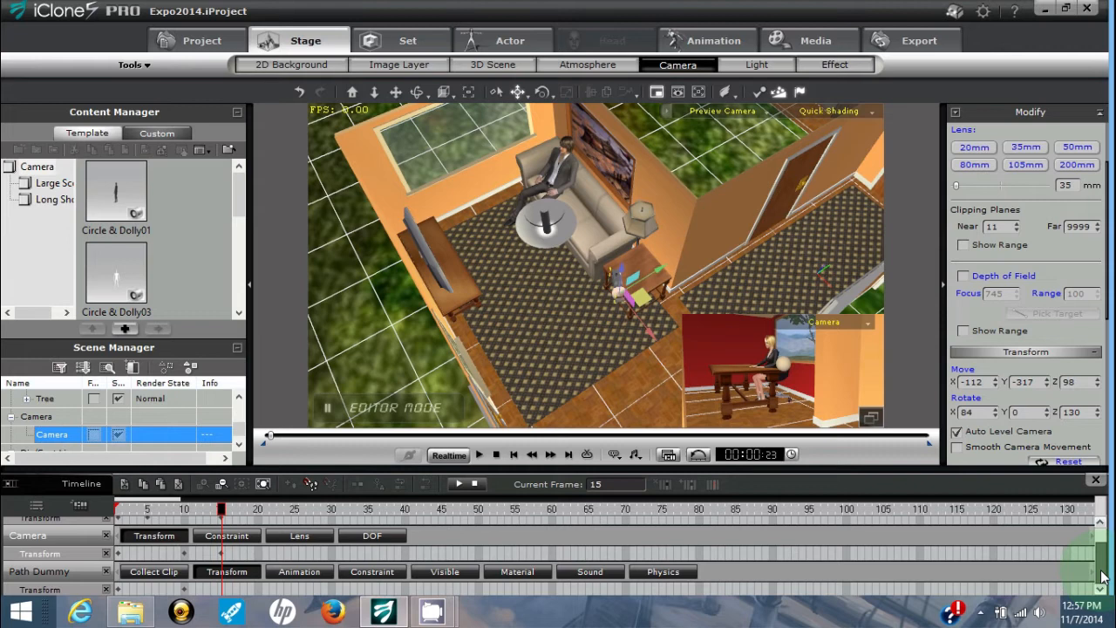
pyautogui.click(40, 568)
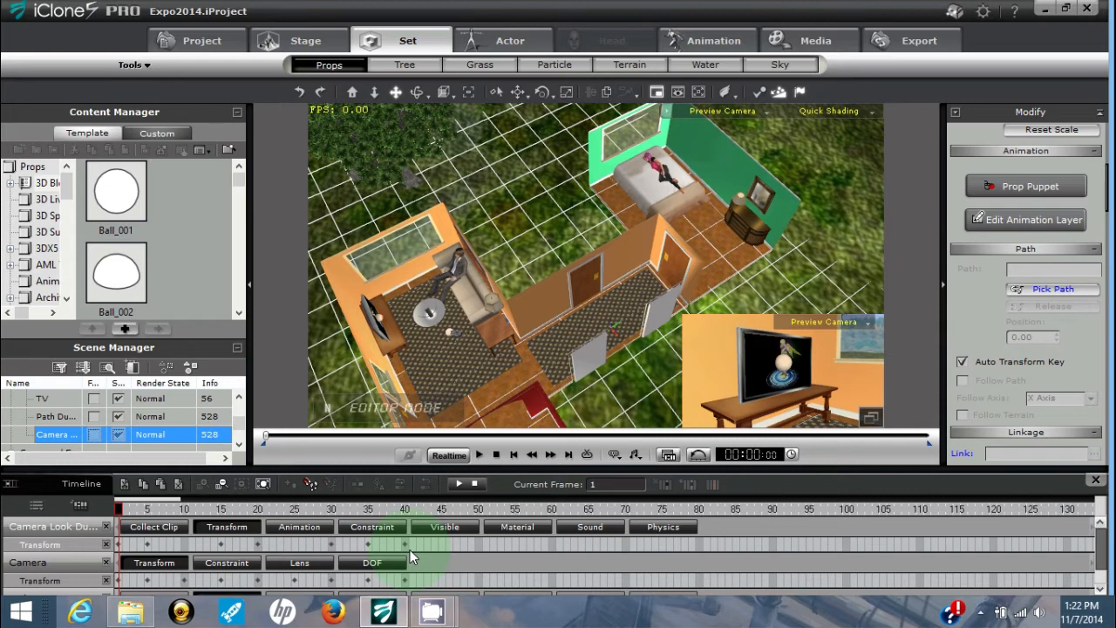
# Convert all of the Camera Look Dummy's transform keys to a motion path and rename that path Look Path
pyautogui.moveTo(415, 542); pyautogui.dragTo(111, 545)
pyautogui.click(337, 545)
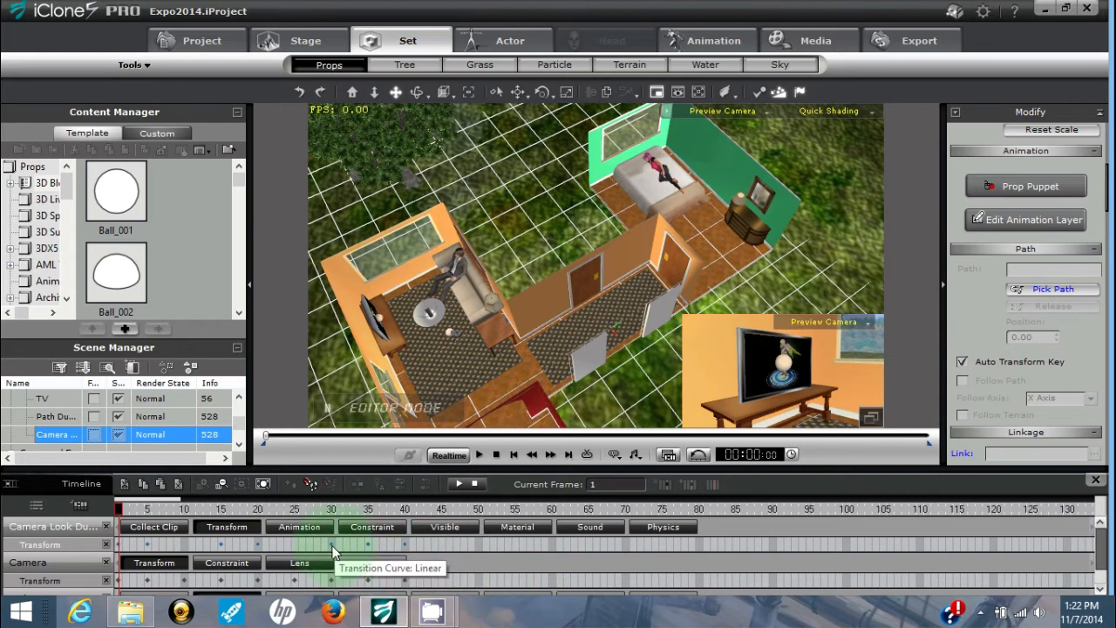
pyautogui.rightClick(331, 543)
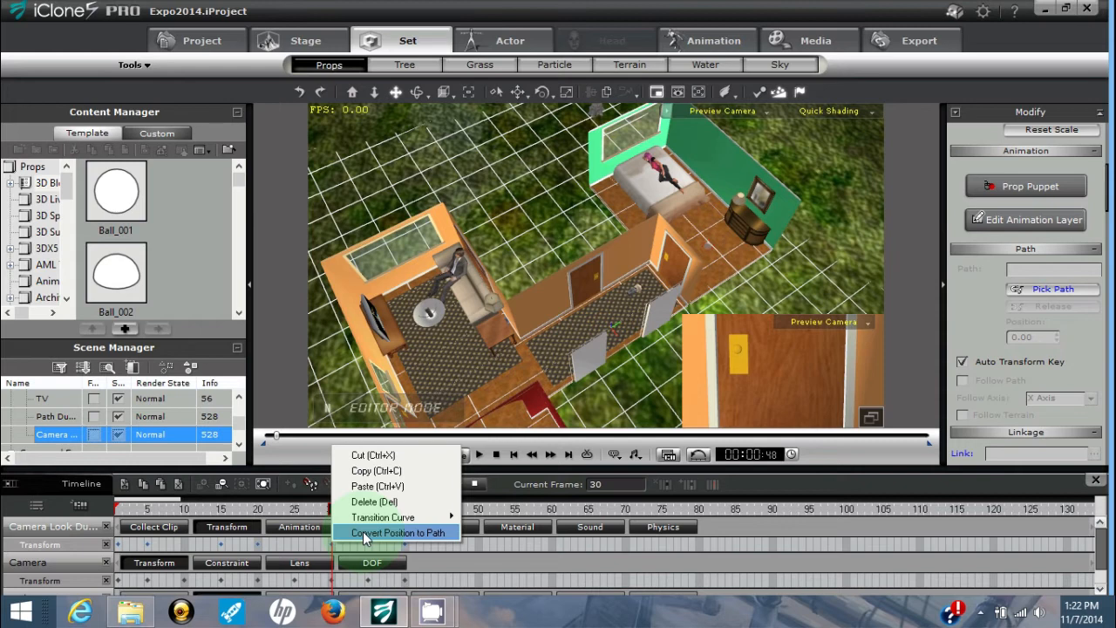
pyautogui.click(364, 532)
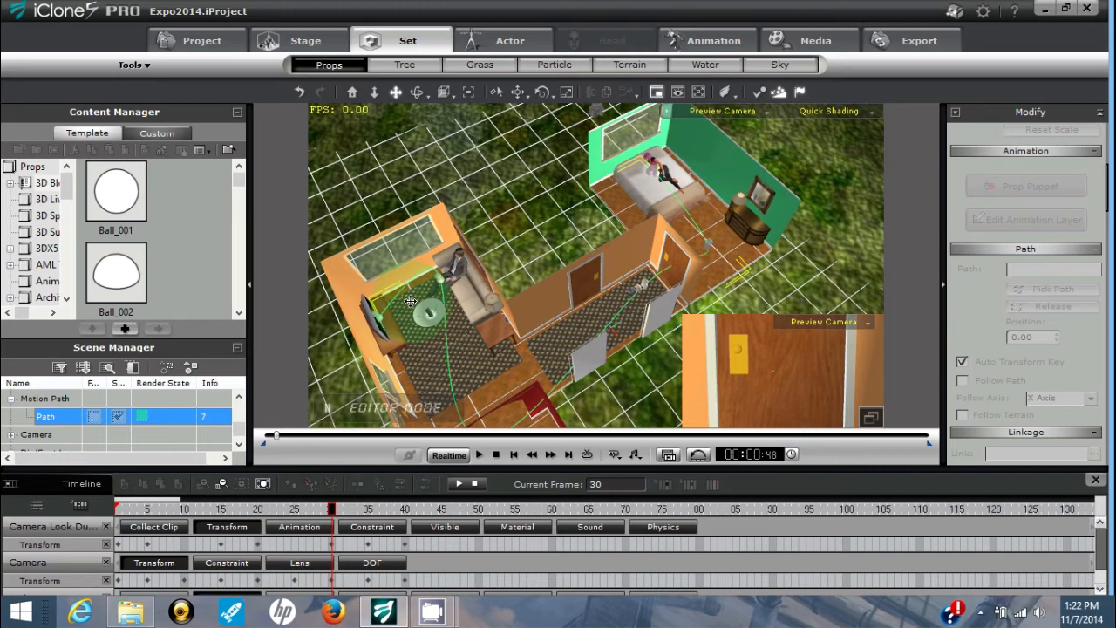
pyautogui.click(41, 416)
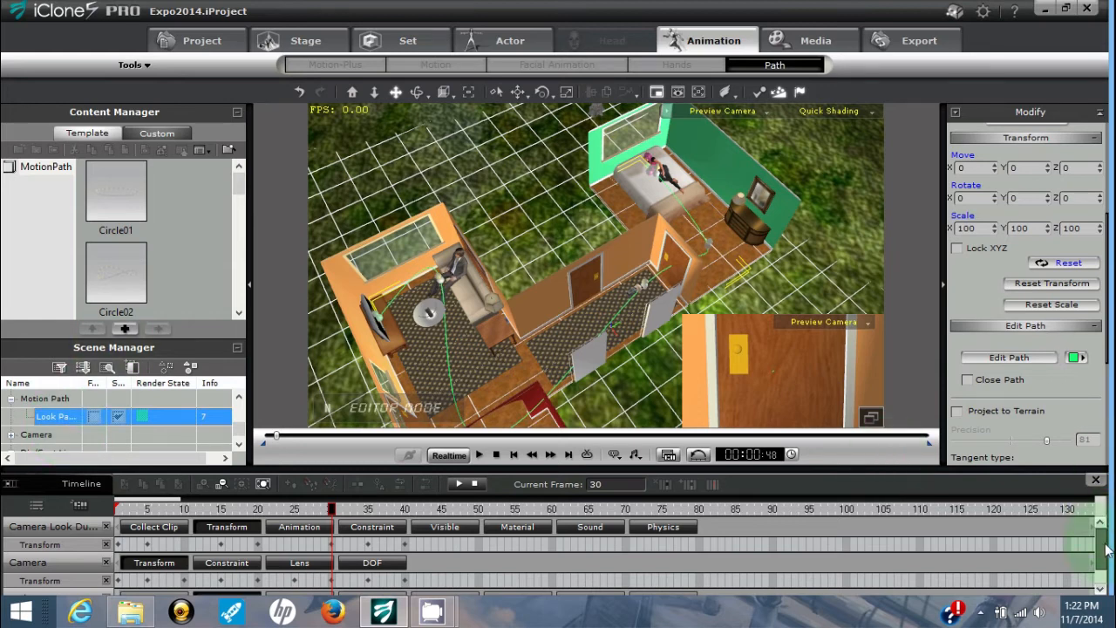
# Select all of the Path Dummy's transform keys up to frame 40 and convert their positions to a path
pyautogui.scroll(-1, 1105, 548)
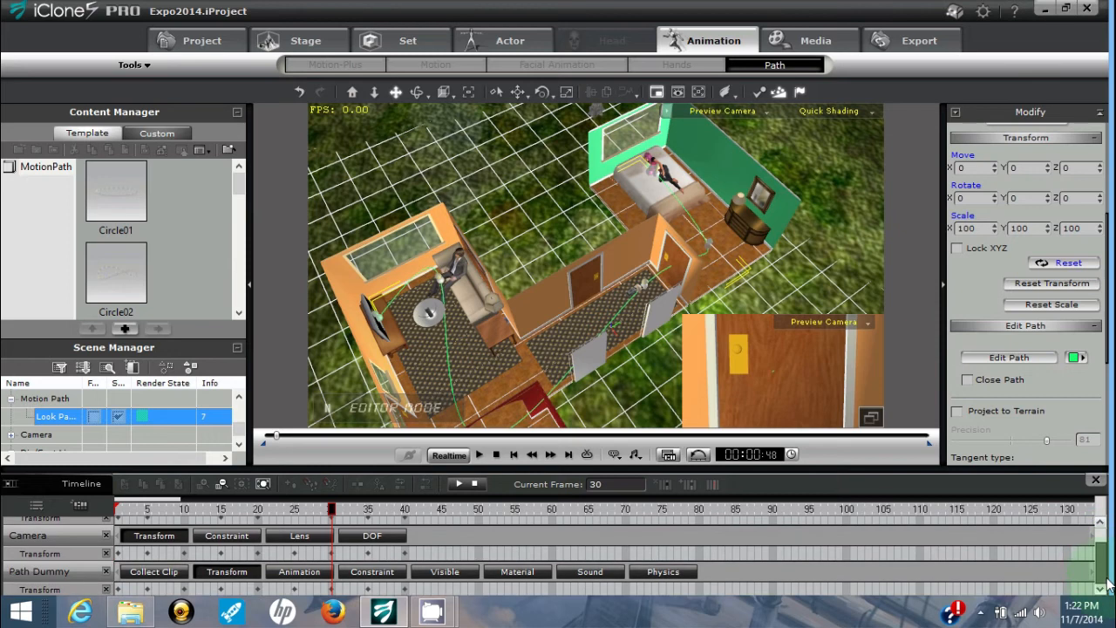
pyautogui.click(413, 595)
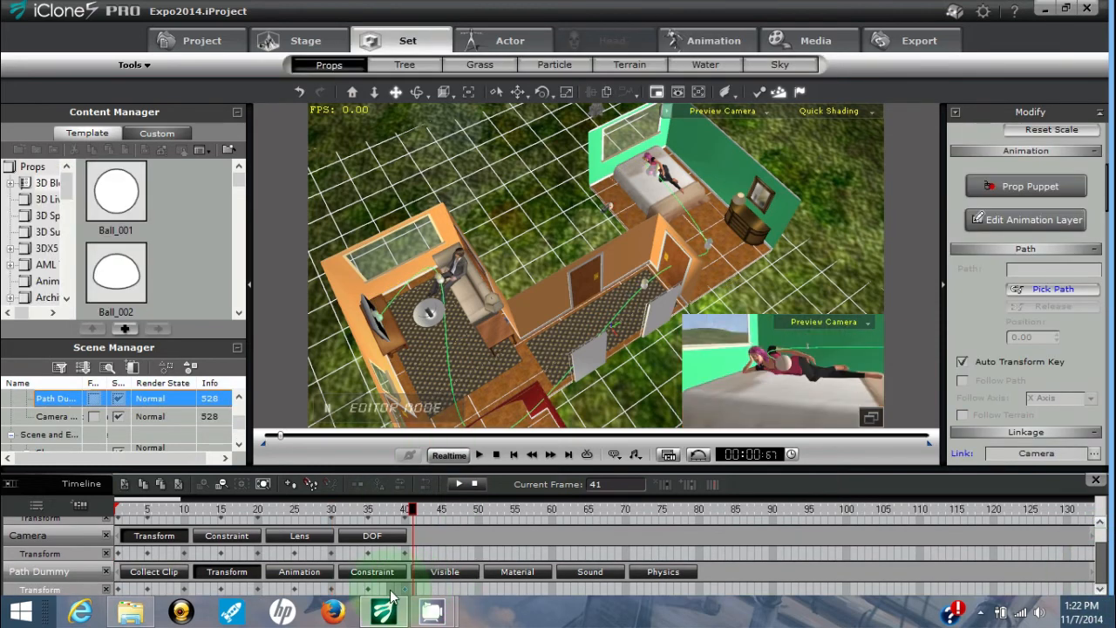
pyautogui.click(120, 596)
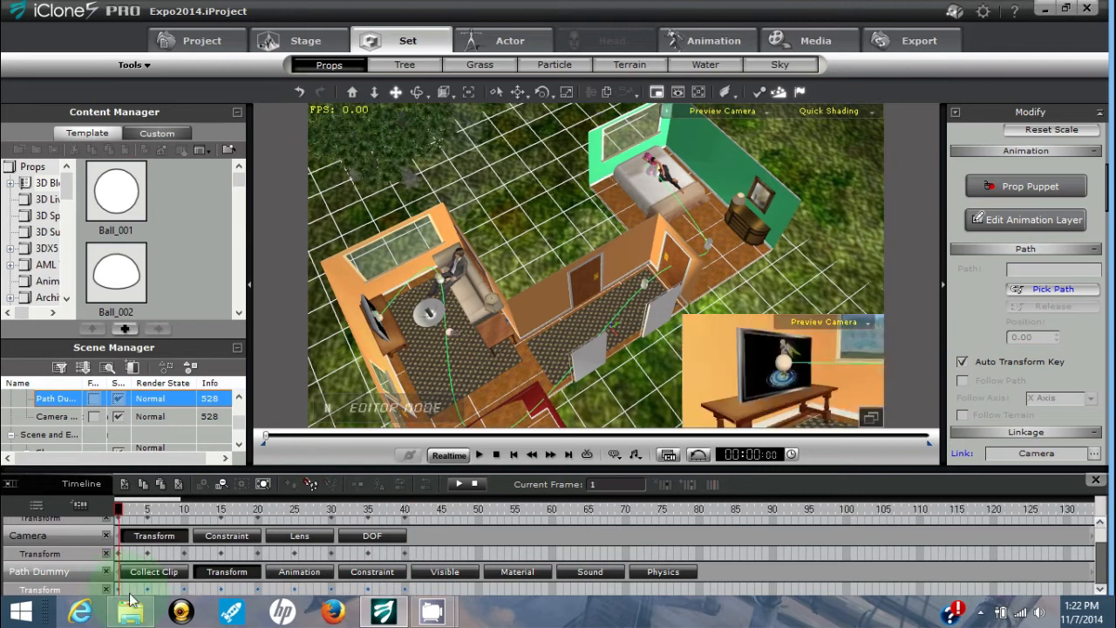
pyautogui.rightClick(405, 591)
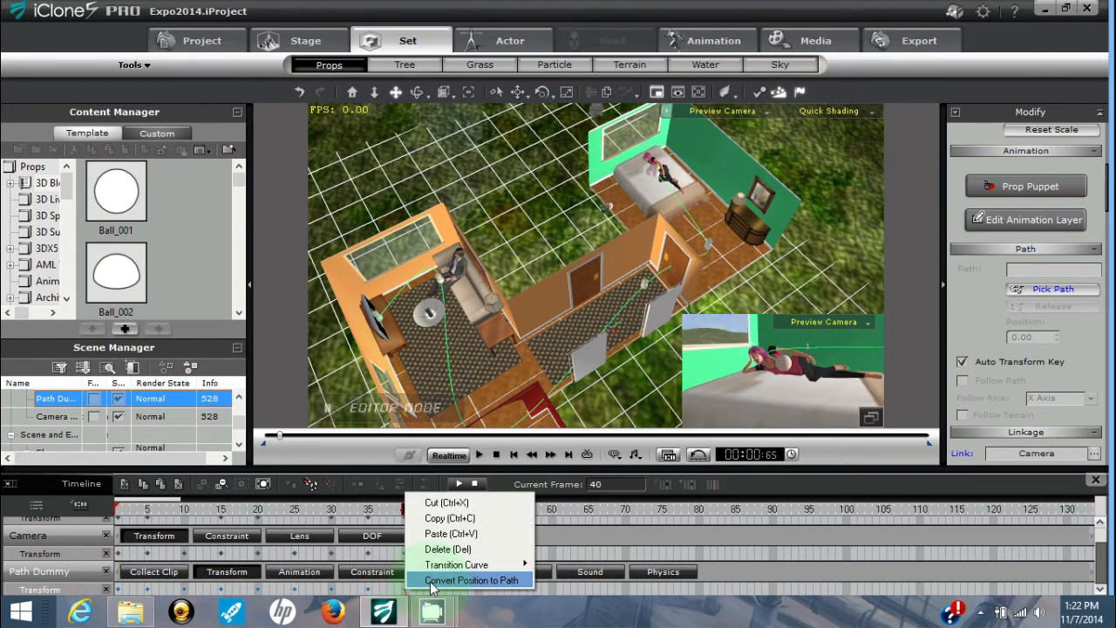
pyautogui.click(471, 580)
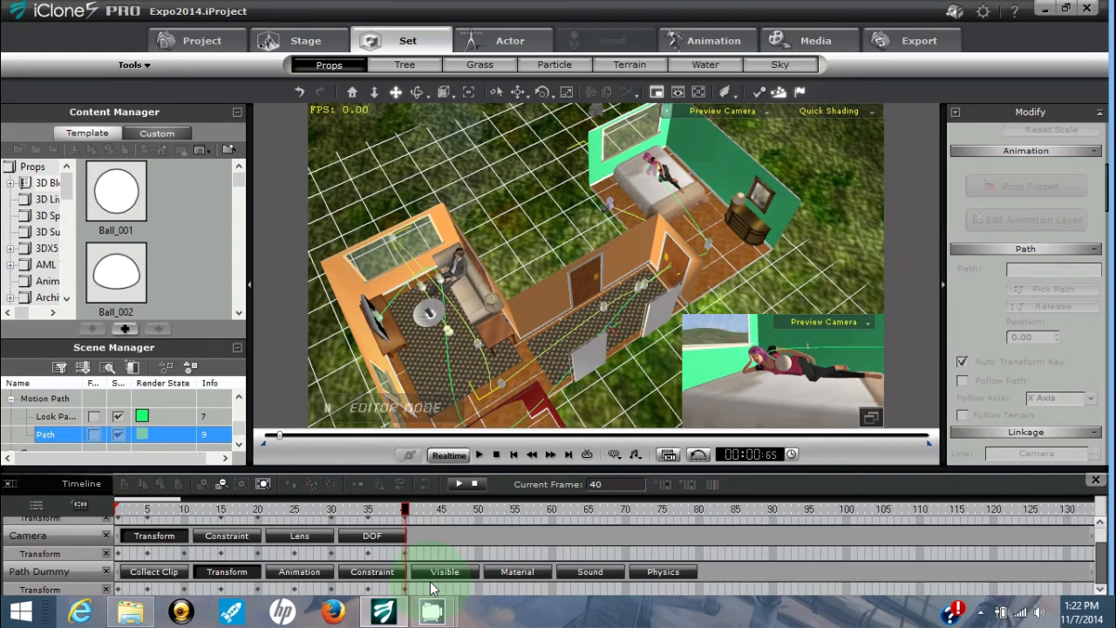
# Color the Path Dummy's new motion path yellow and rename it Camera Path
pyautogui.click(143, 437)
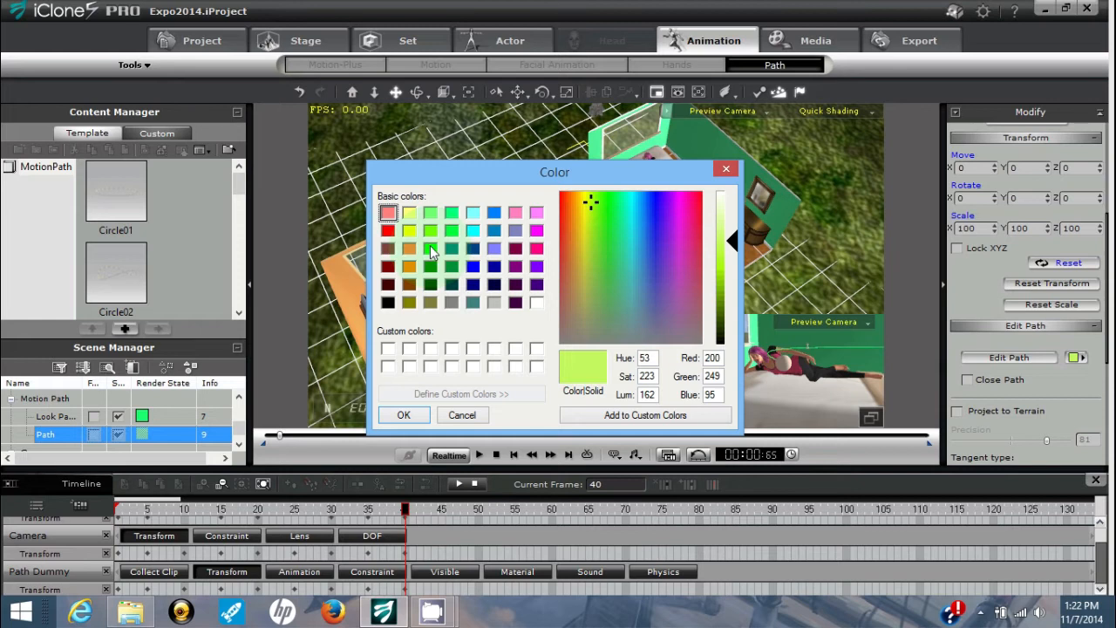
pyautogui.click(409, 230)
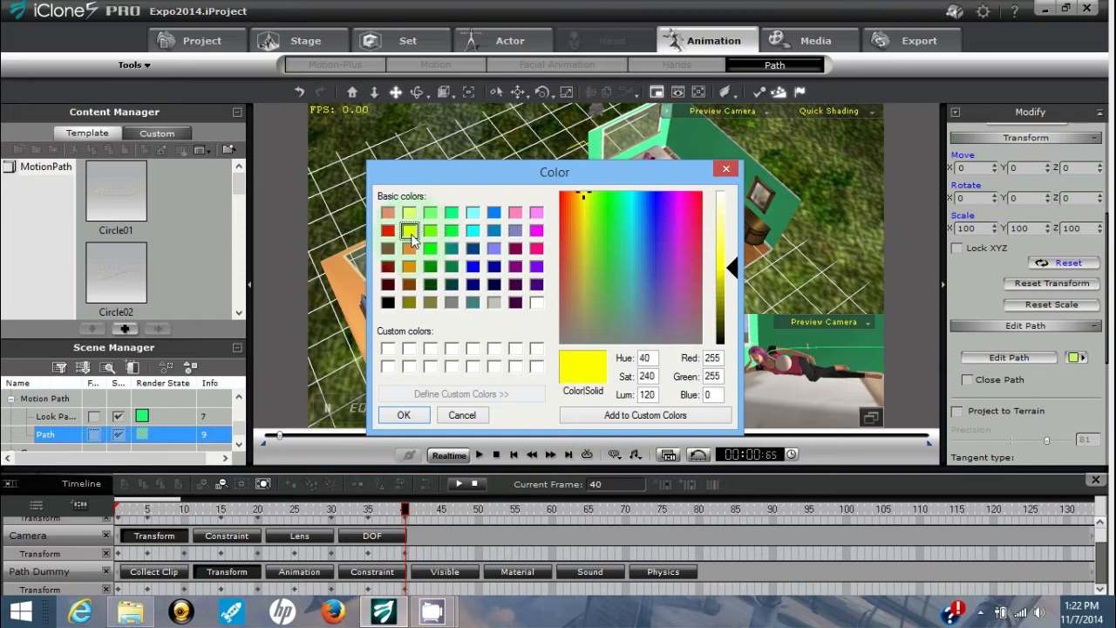
pyautogui.click(401, 416)
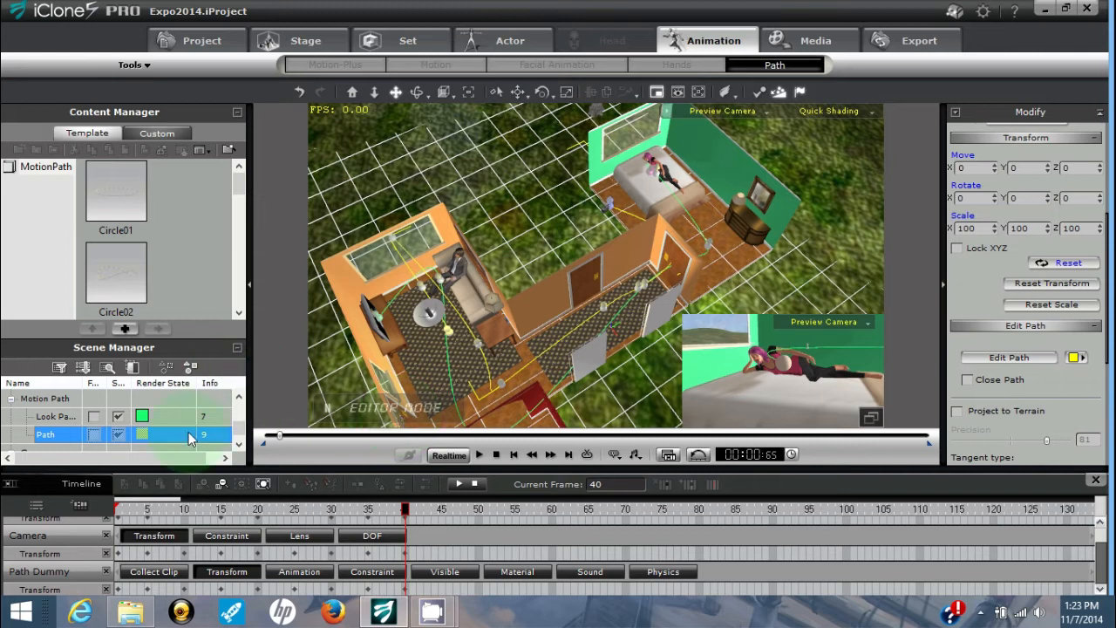
pyautogui.doubleClick(51, 437)
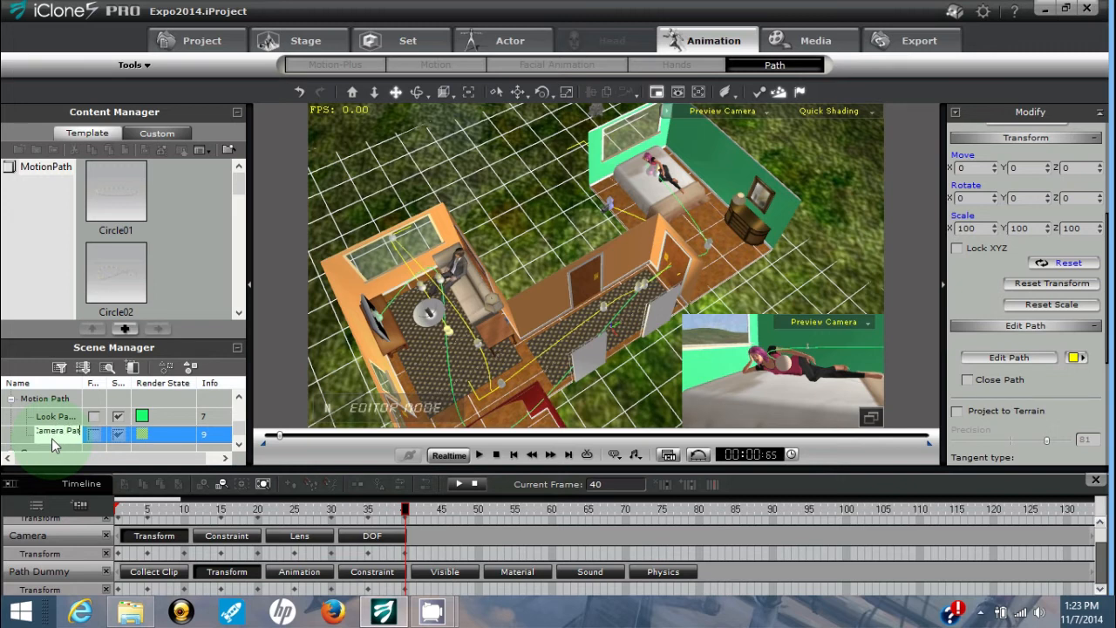
pyautogui.press('Return')
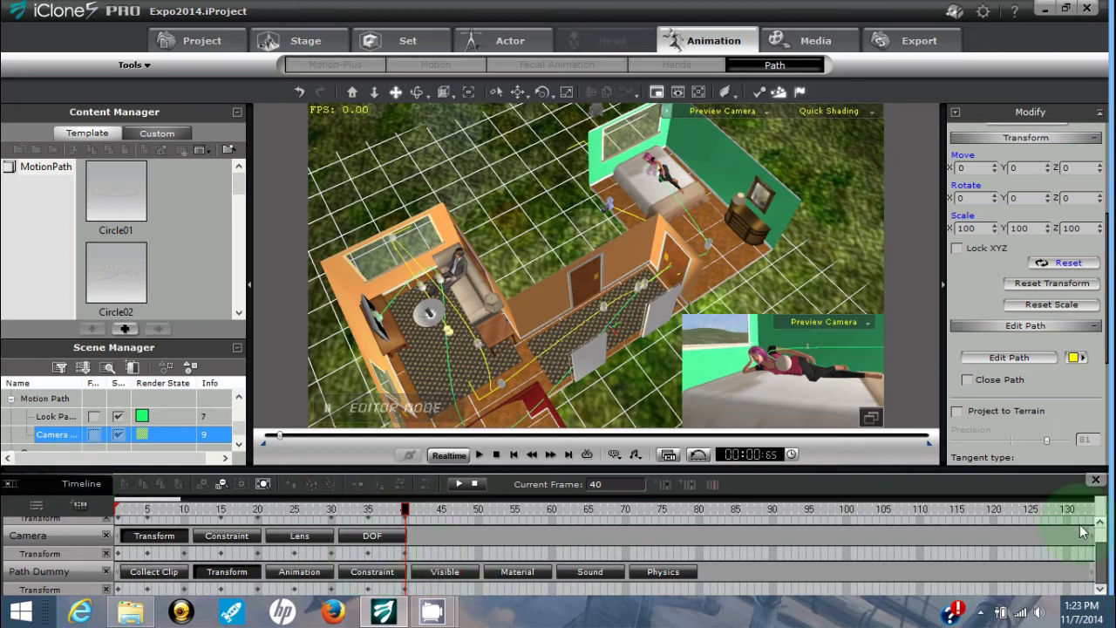
# Remove the transform keys after frame 1 from the Camera and both dummies, and return to the first frame
pyautogui.scroll(2, 1082, 532)
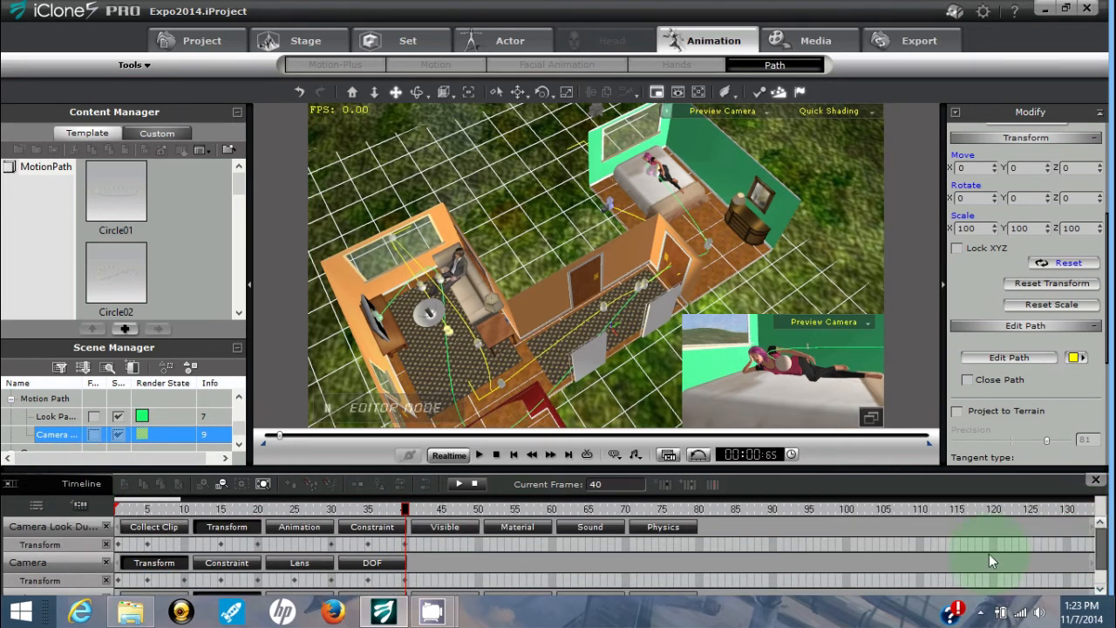
pyautogui.click(414, 544)
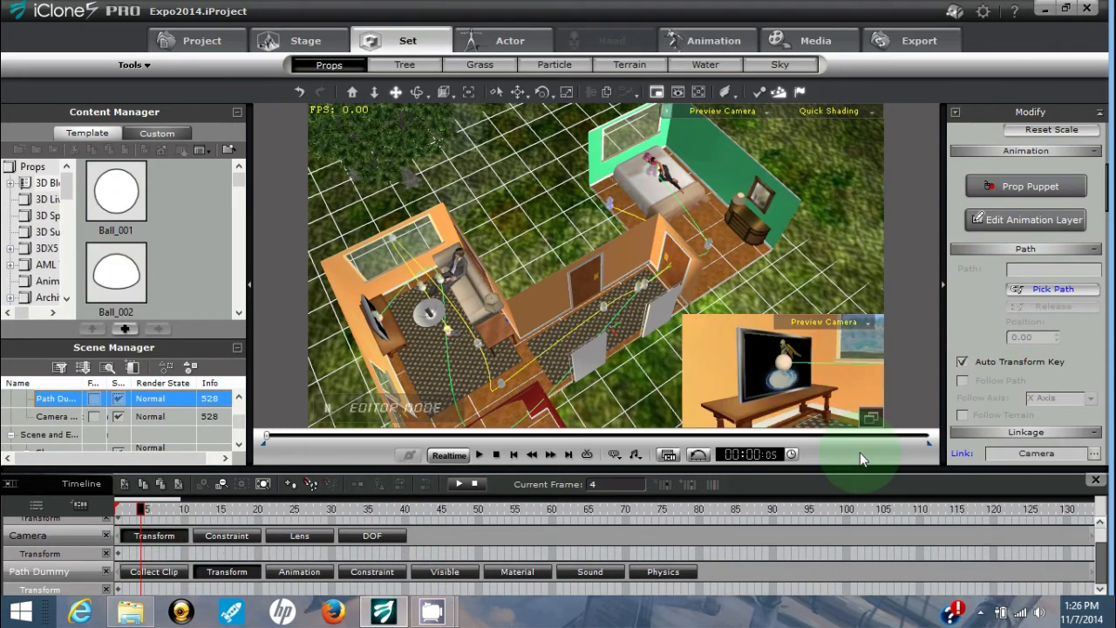
pyautogui.click(497, 455)
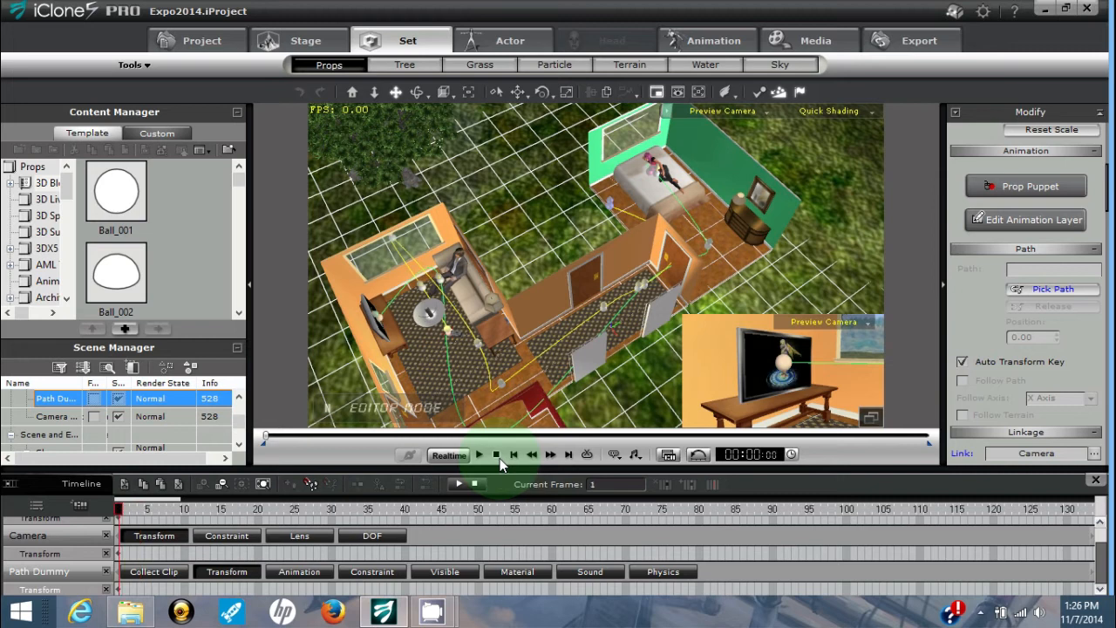
# Attach the Camera Look Dummy to the green Look Path and set its path position to 0
pyautogui.moveTo(1101, 572); pyautogui.dragTo(1101, 551)
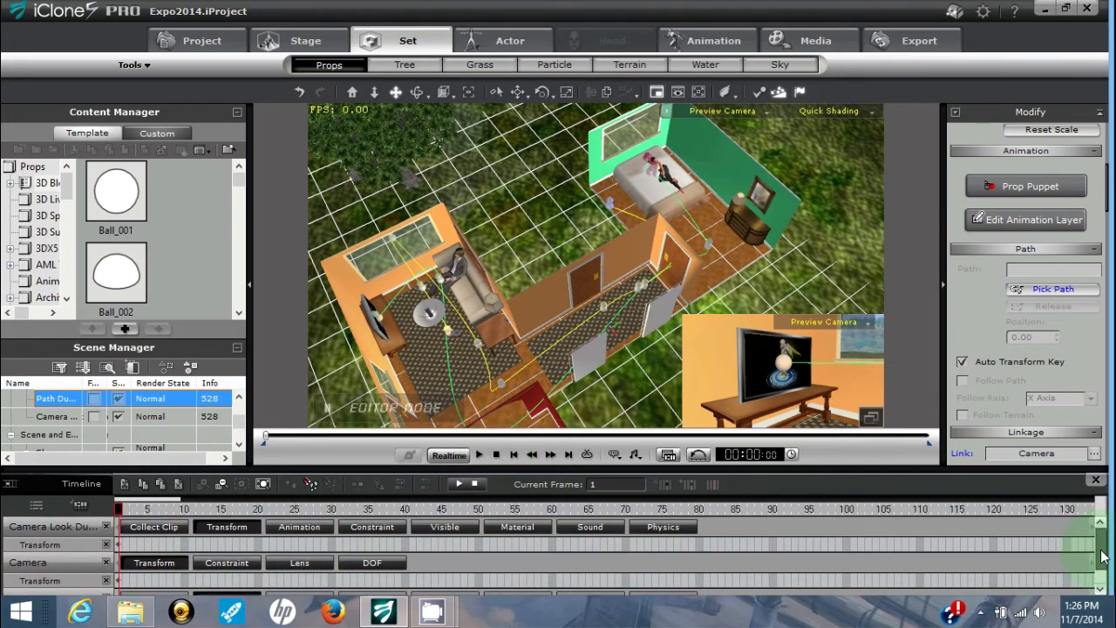
pyautogui.click(37, 530)
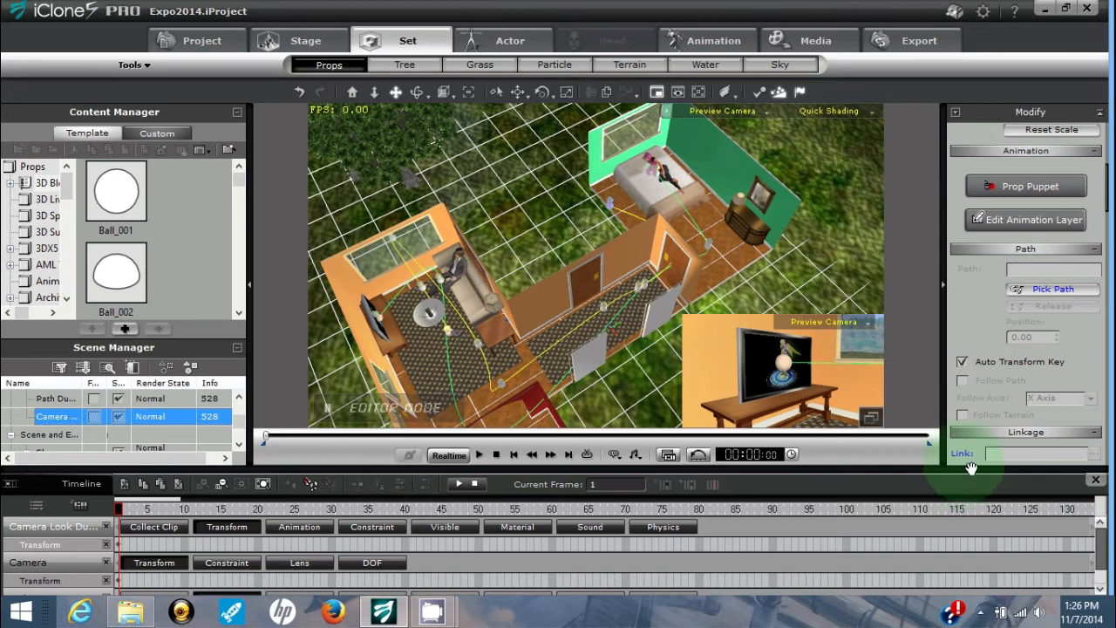
pyautogui.click(1064, 289)
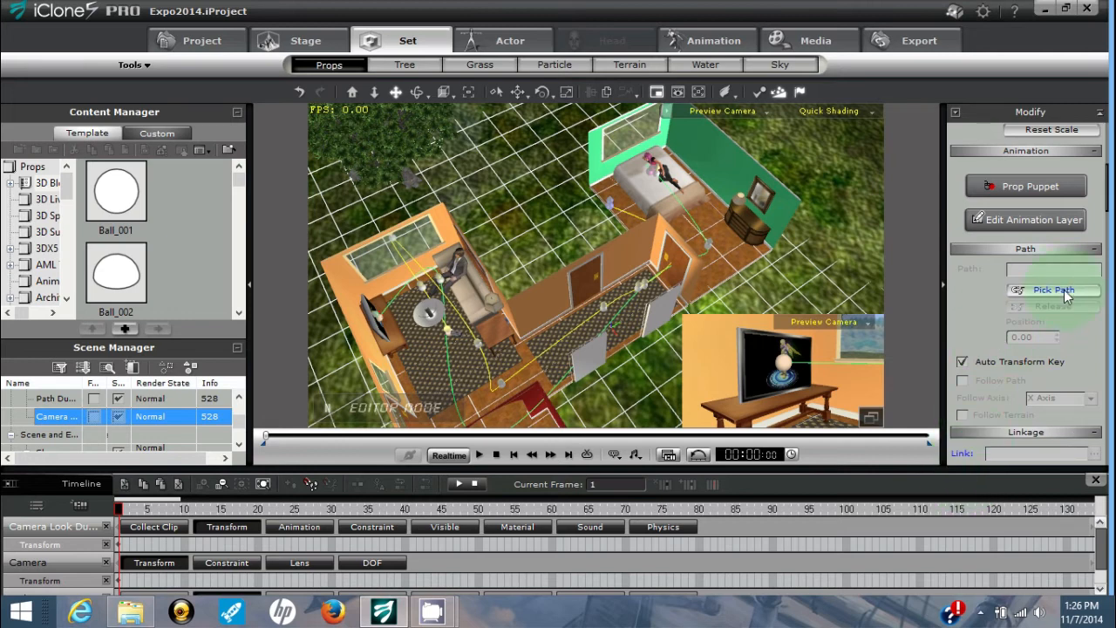
pyautogui.click(448, 367)
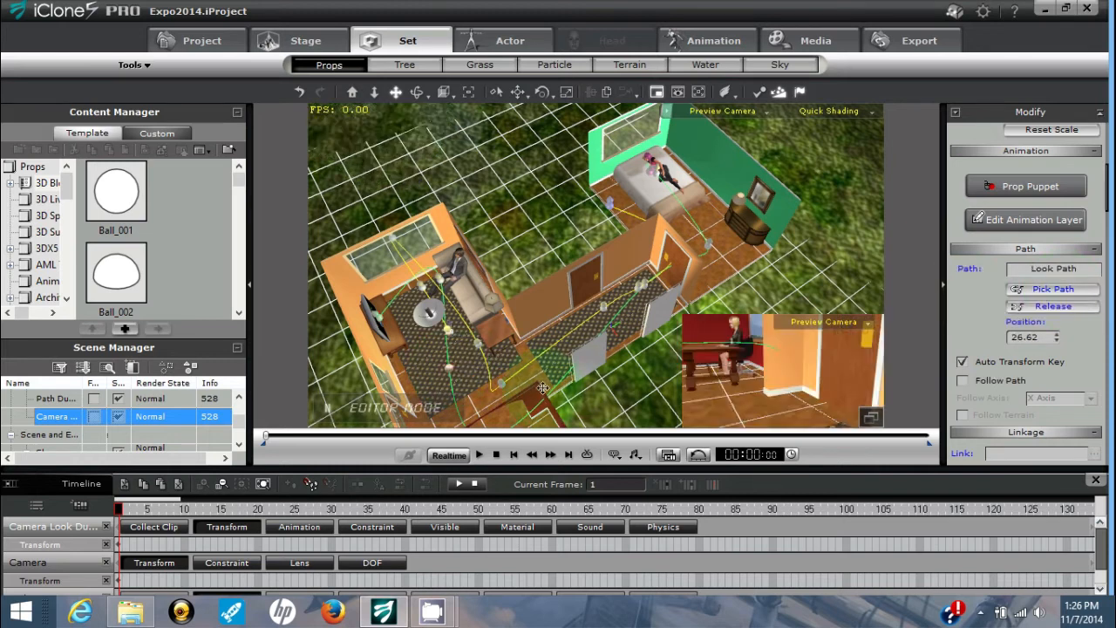
pyautogui.click(1040, 338)
pyautogui.write('0')
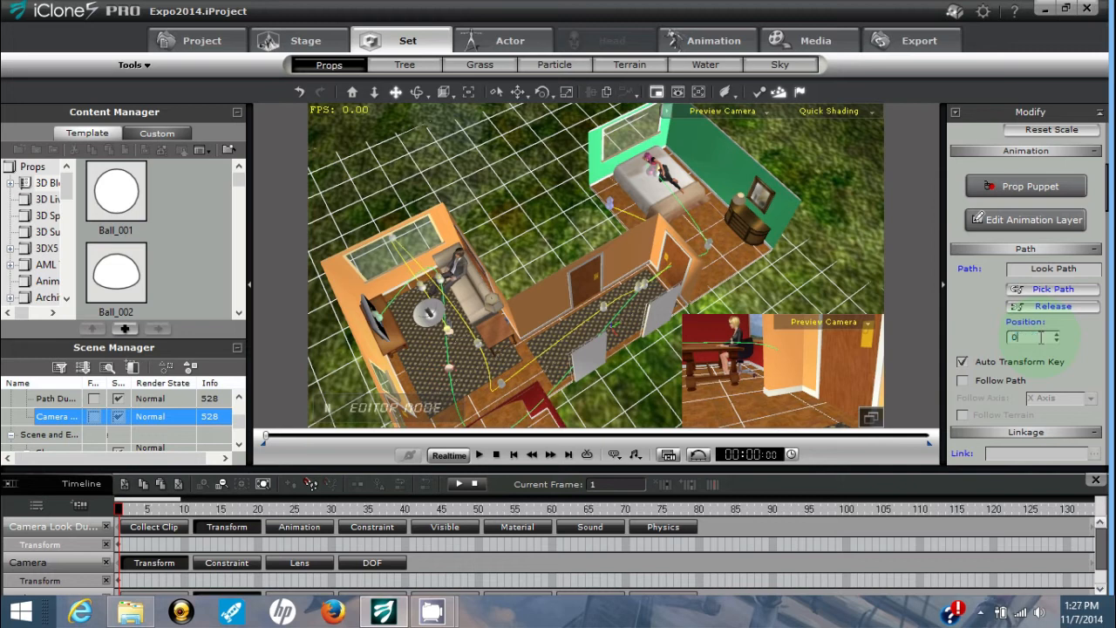
pyautogui.press('Return')
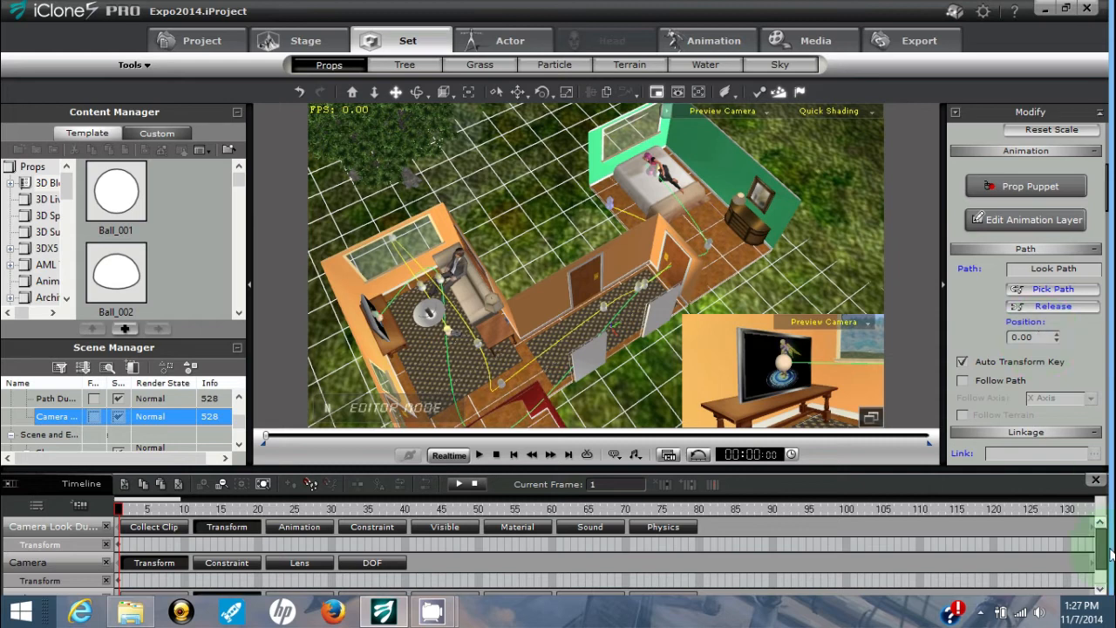
# Unlink the Path Dummy from the Camera
pyautogui.scroll(-1, 1103, 554)
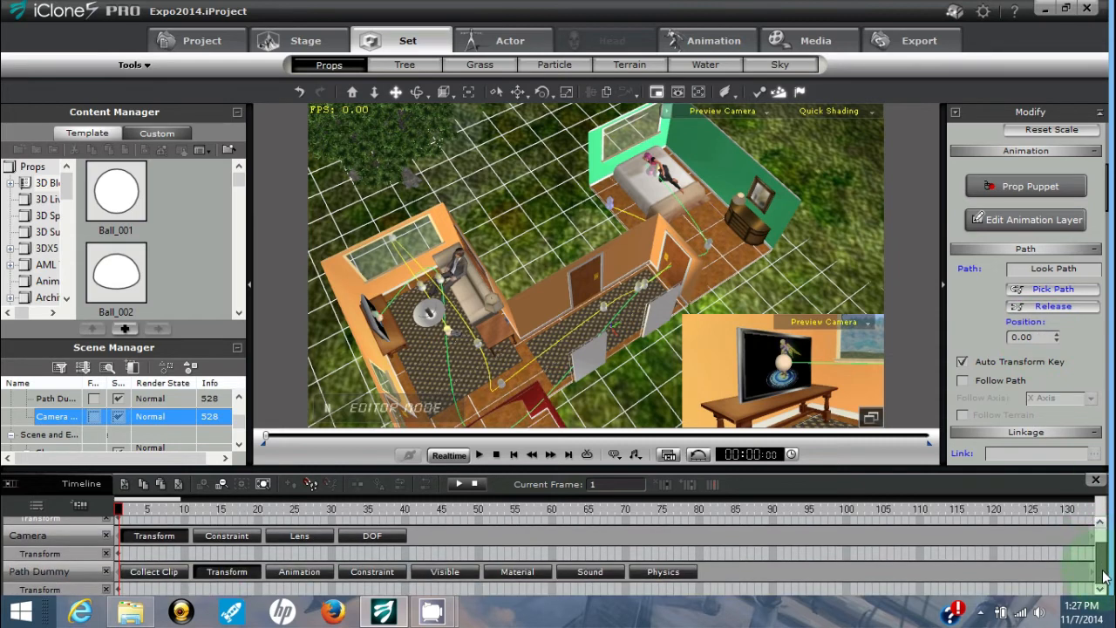
pyautogui.click(47, 569)
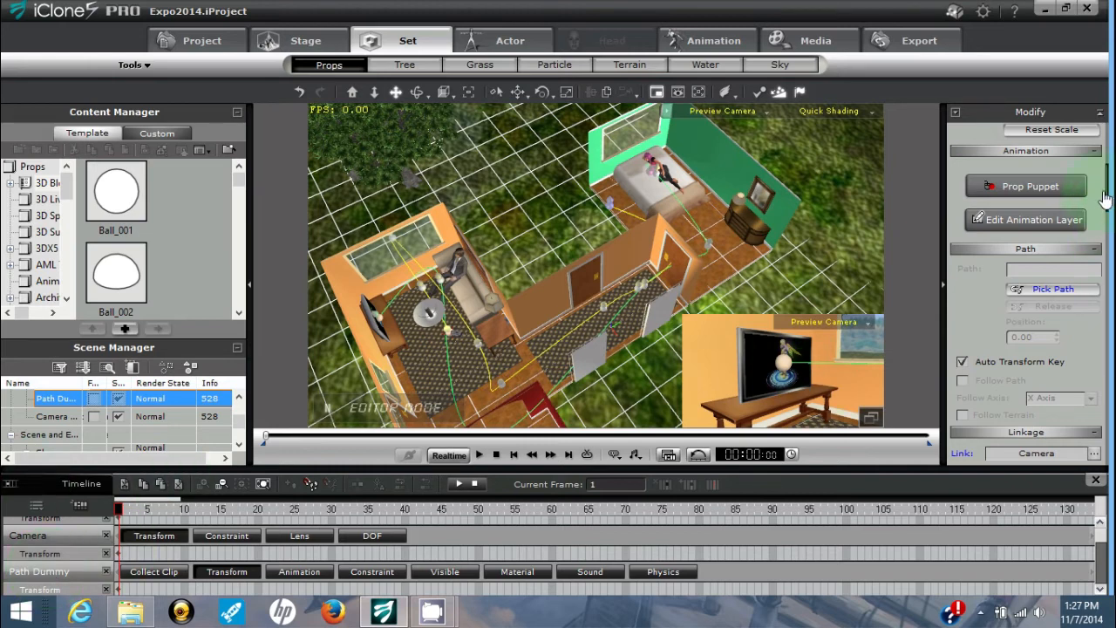
pyautogui.scroll(-3, 1108, 205)
pyautogui.scroll(-3, 1108, 206)
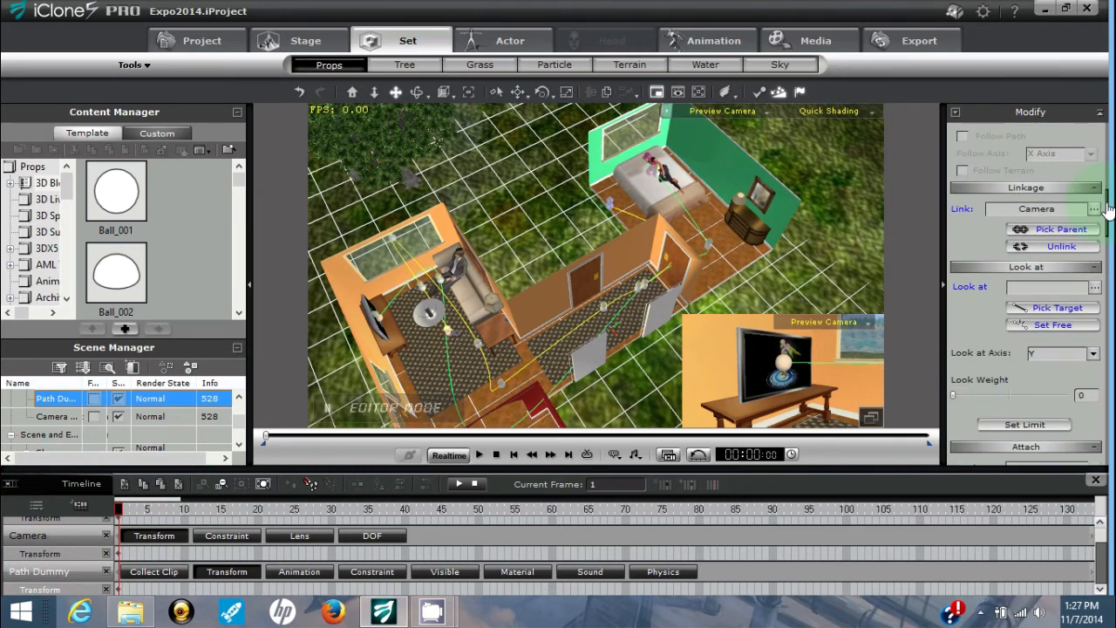
pyautogui.click(1062, 248)
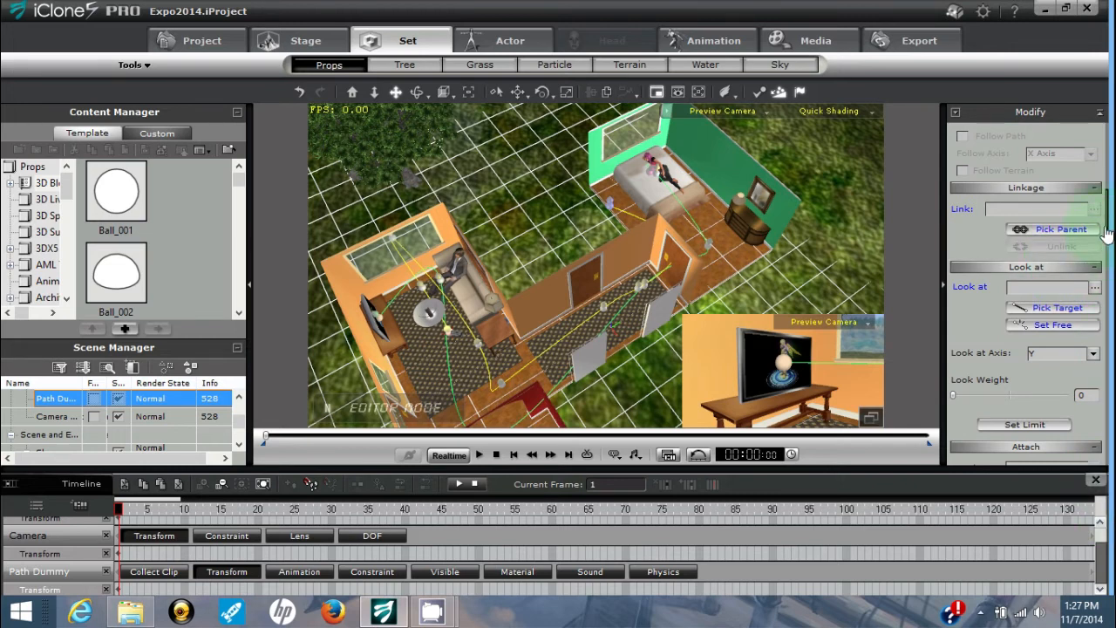
# Attach the Path Dummy to the yellow Camera Path and set its path position to 0
pyautogui.scroll(3, 1105, 222)
pyautogui.scroll(3, 1106, 221)
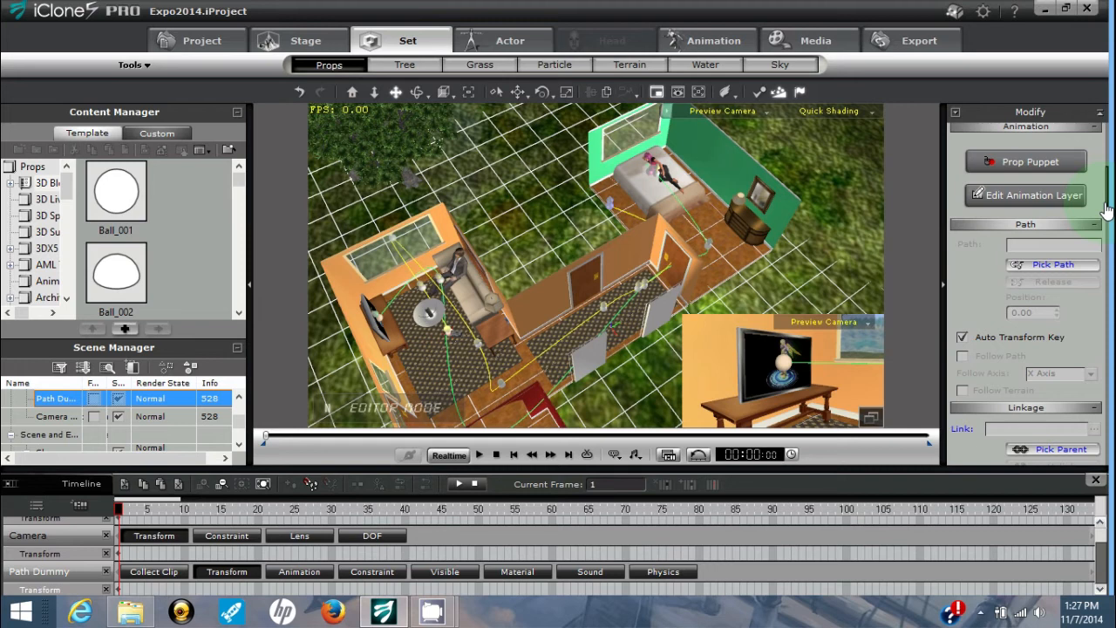
pyautogui.click(1086, 267)
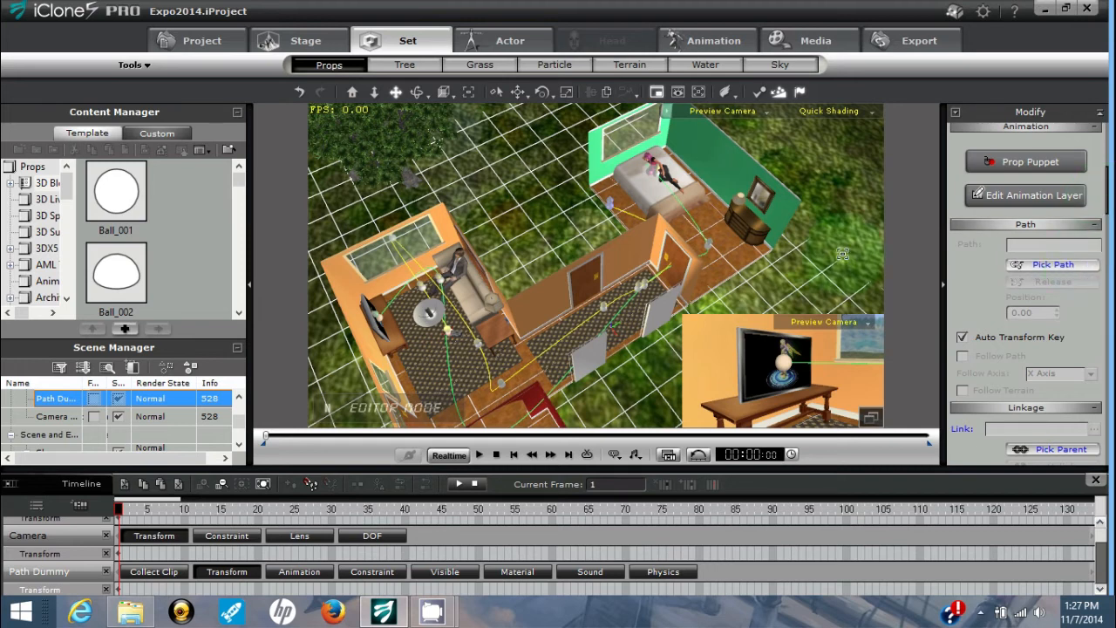
pyautogui.click(477, 344)
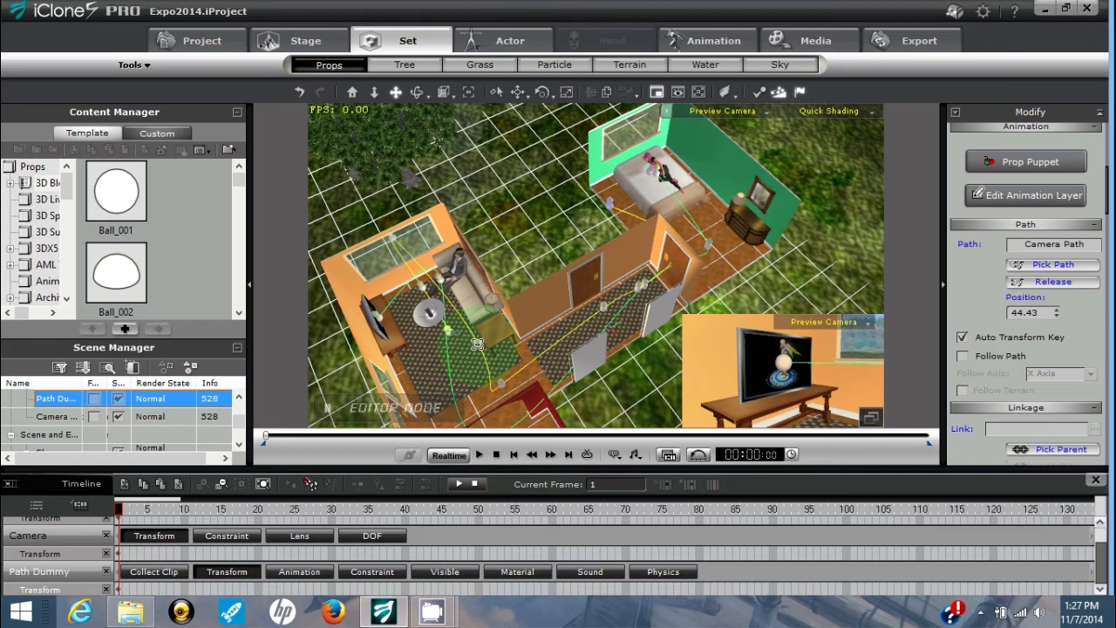
pyautogui.doubleClick(1043, 312)
pyautogui.write('0')
pyautogui.press('Return')
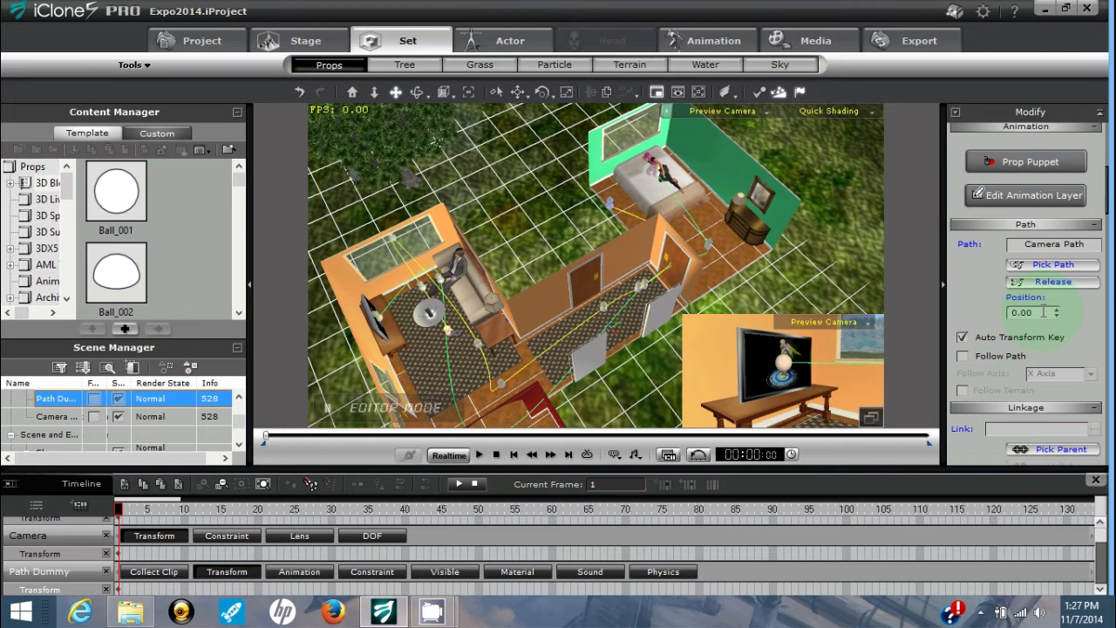
# Link the Camera to the Path Dummy as its parent
pyautogui.click(43, 531)
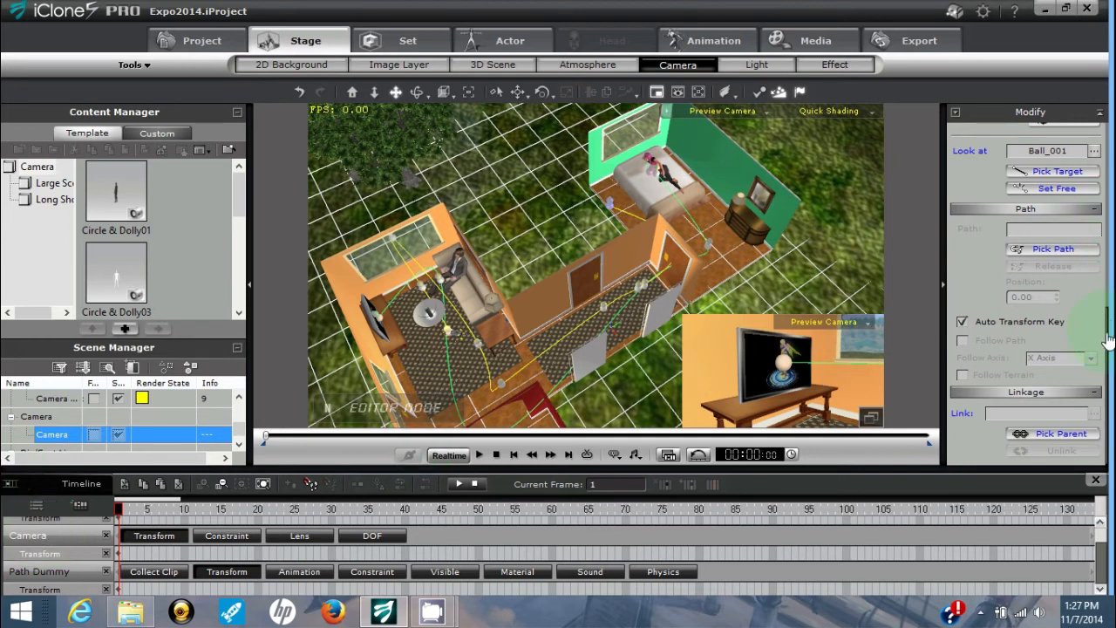
pyautogui.click(1073, 439)
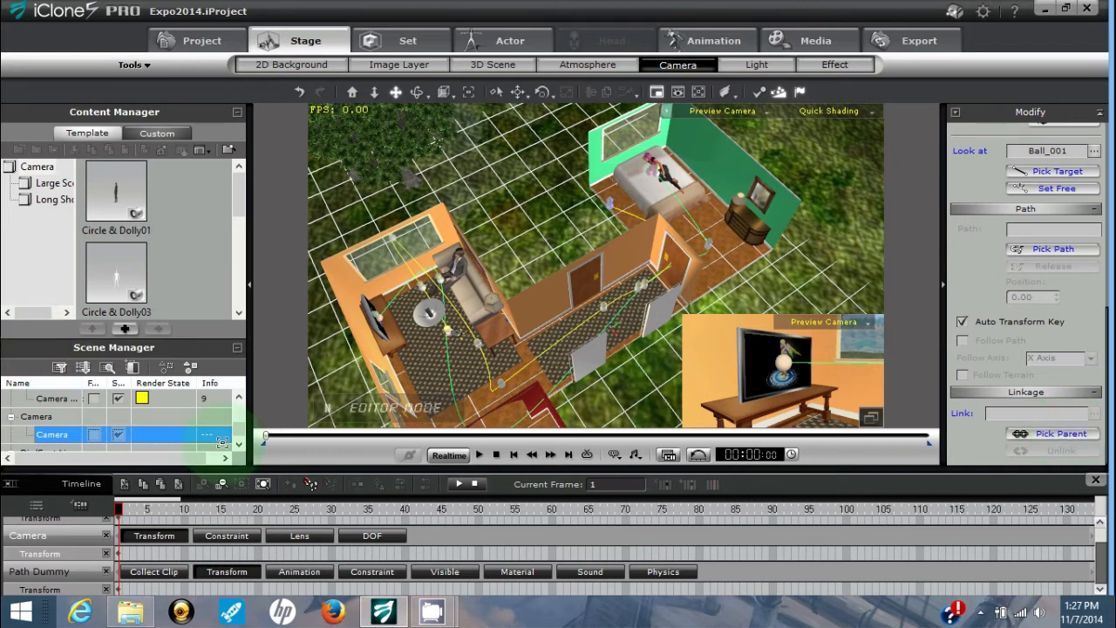
pyautogui.scroll(3, 237, 438)
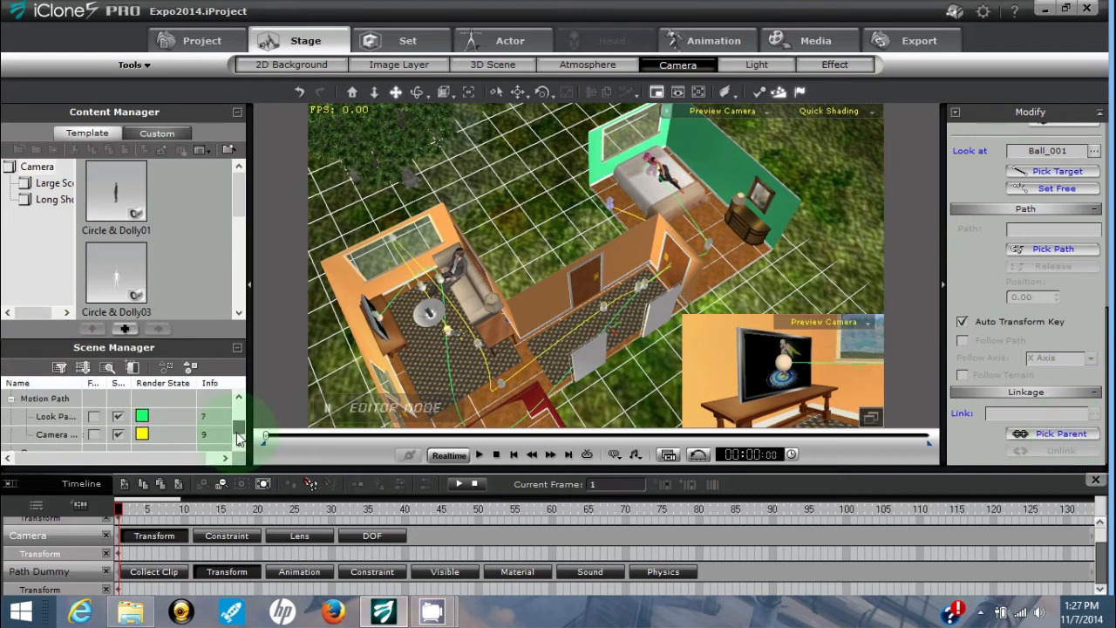
pyautogui.scroll(-3, 237, 439)
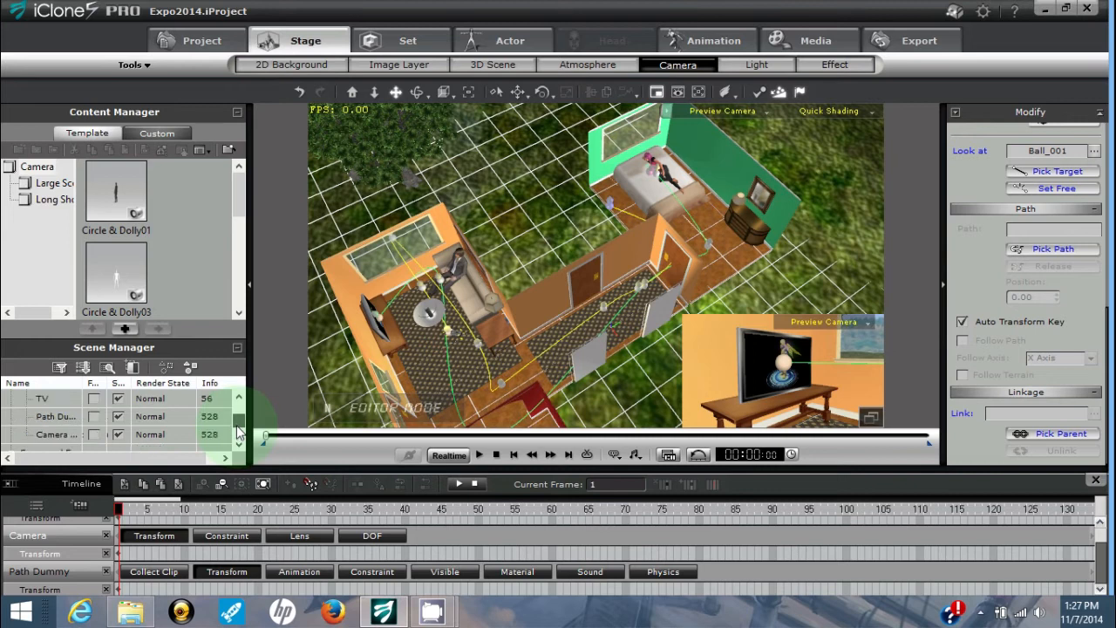
pyautogui.click(54, 417)
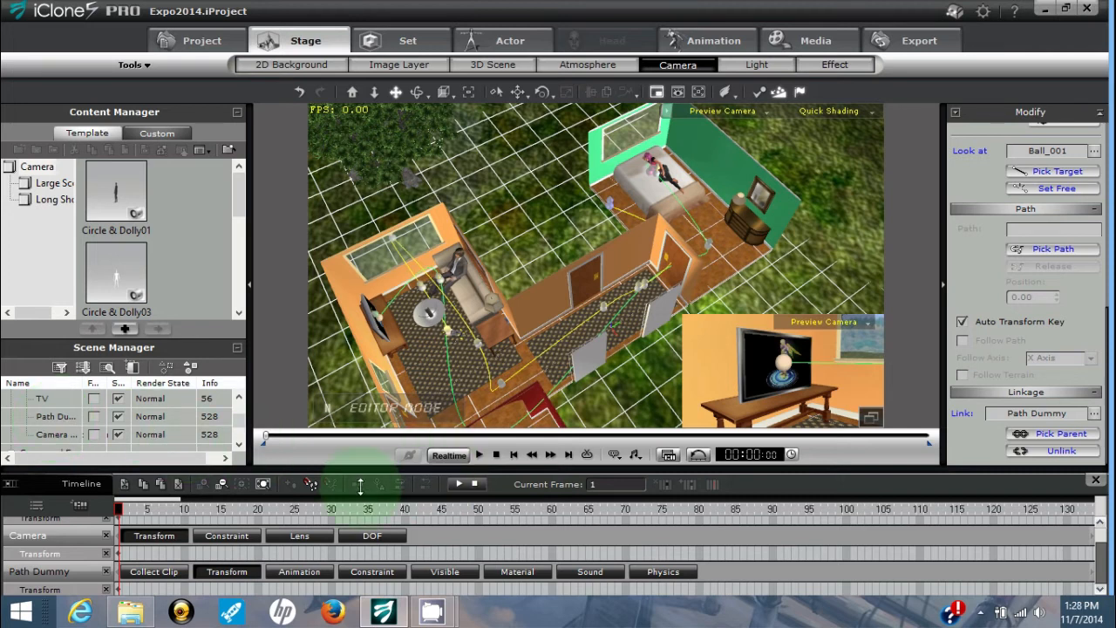
# Set the Path Dummy's position on the Camera Path to 100 at frame 1064
pyautogui.moveTo(147, 498); pyautogui.dragTo(669, 508)
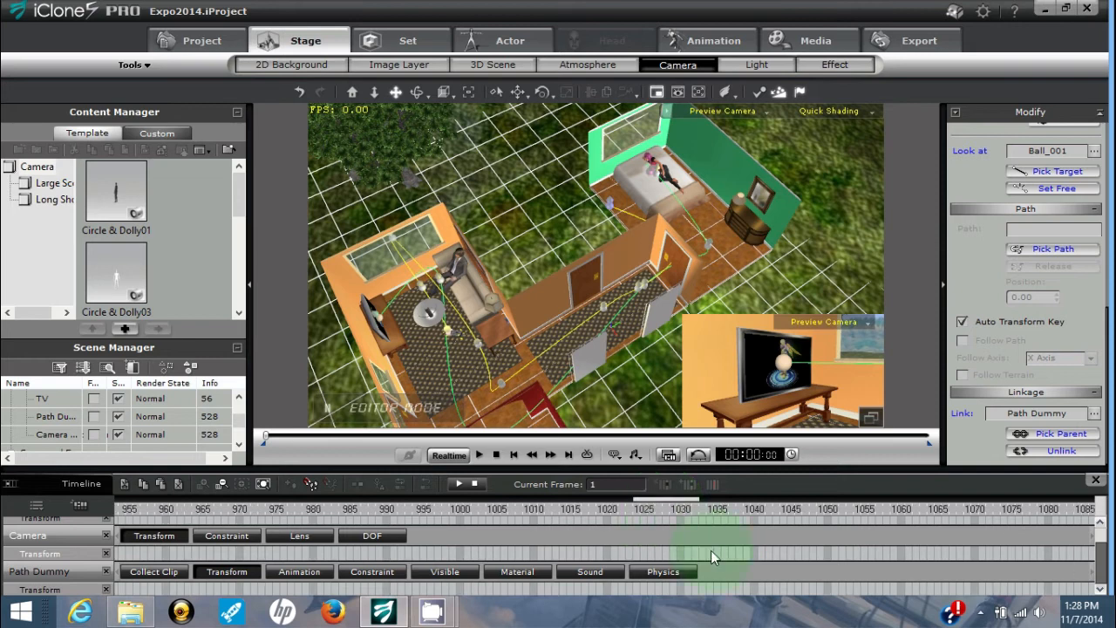
pyautogui.click(930, 511)
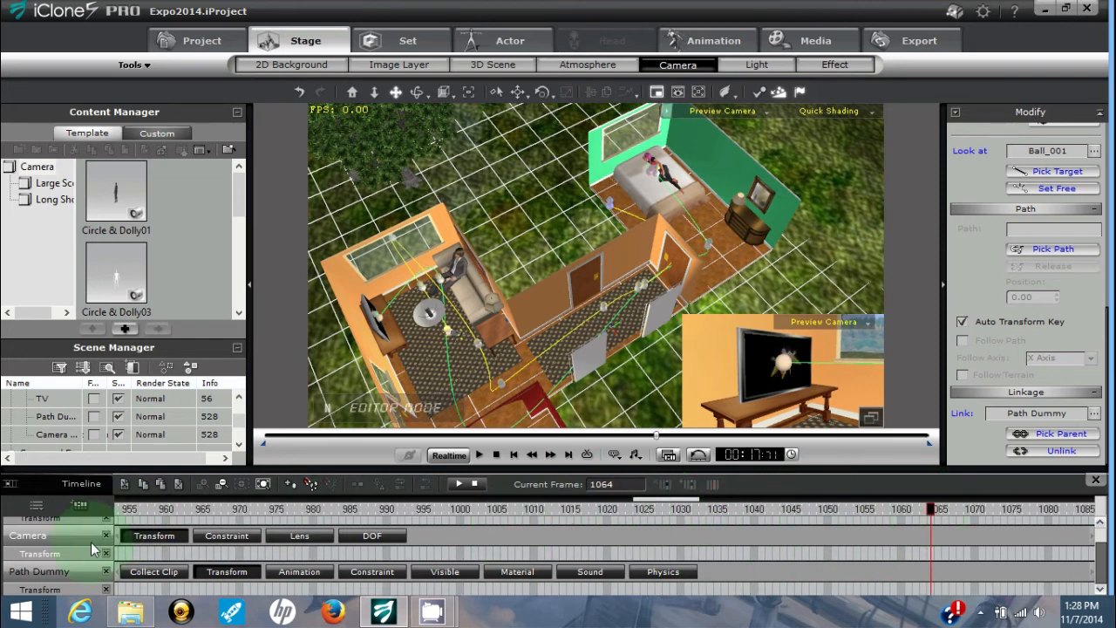
pyautogui.click(73, 571)
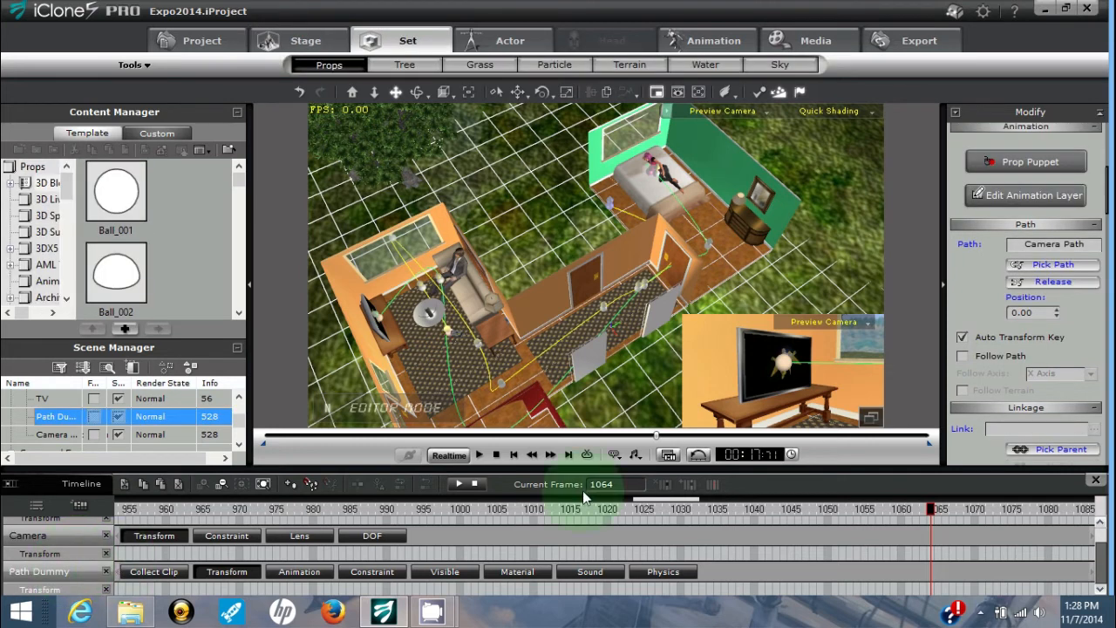
pyautogui.doubleClick(1036, 312)
pyautogui.write('100')
pyautogui.press('Return')
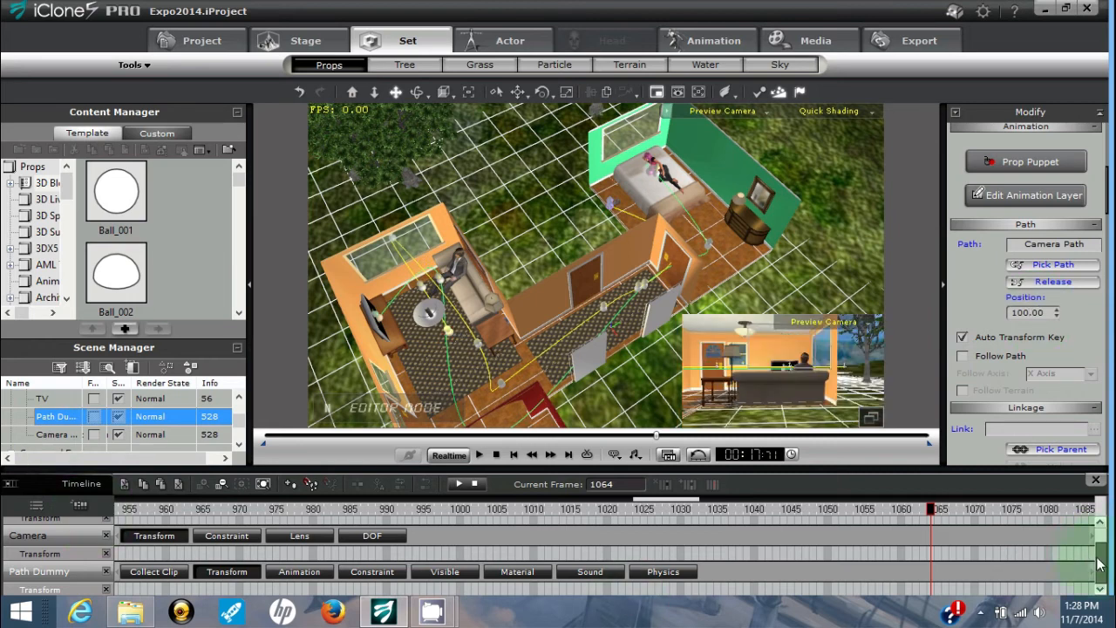
# Set the Camera Look Dummy's position on the Look Path to 100 at frame 1064
pyautogui.scroll(1, 1098, 565)
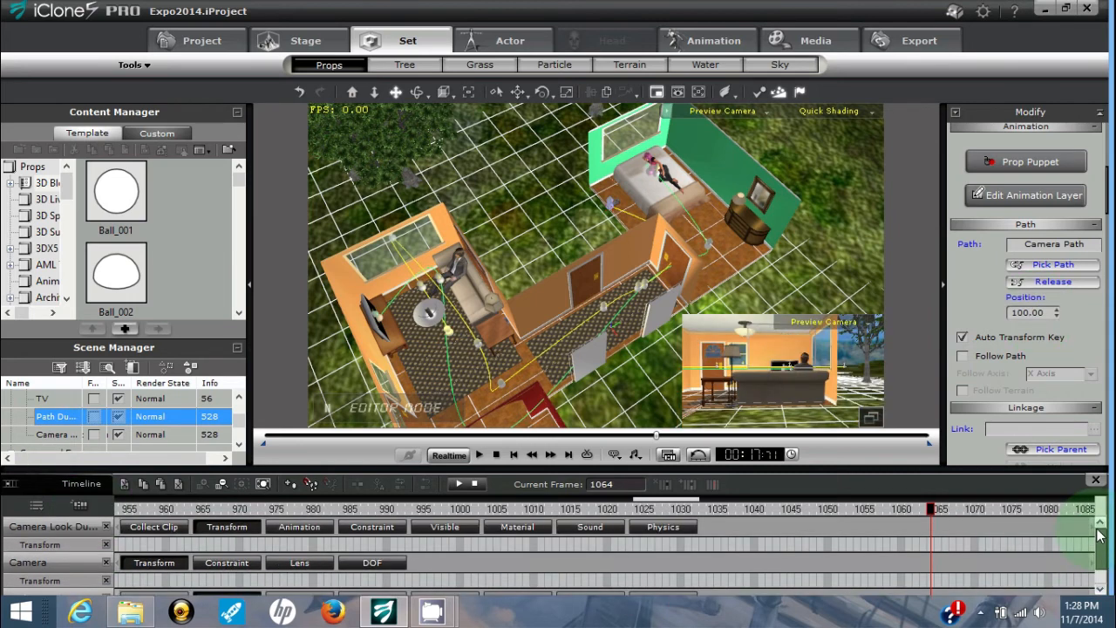
pyautogui.click(21, 536)
pyautogui.click(1037, 314)
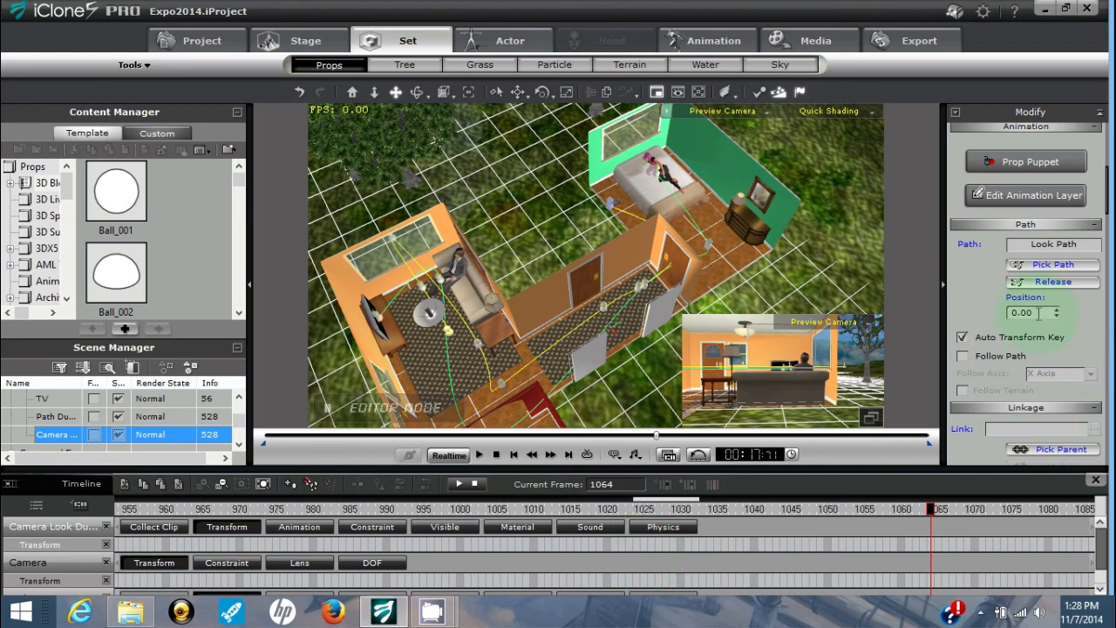
pyautogui.doubleClick(1037, 313)
pyautogui.write('1000')
pyautogui.press('BackSpace')
pyautogui.press('Return')
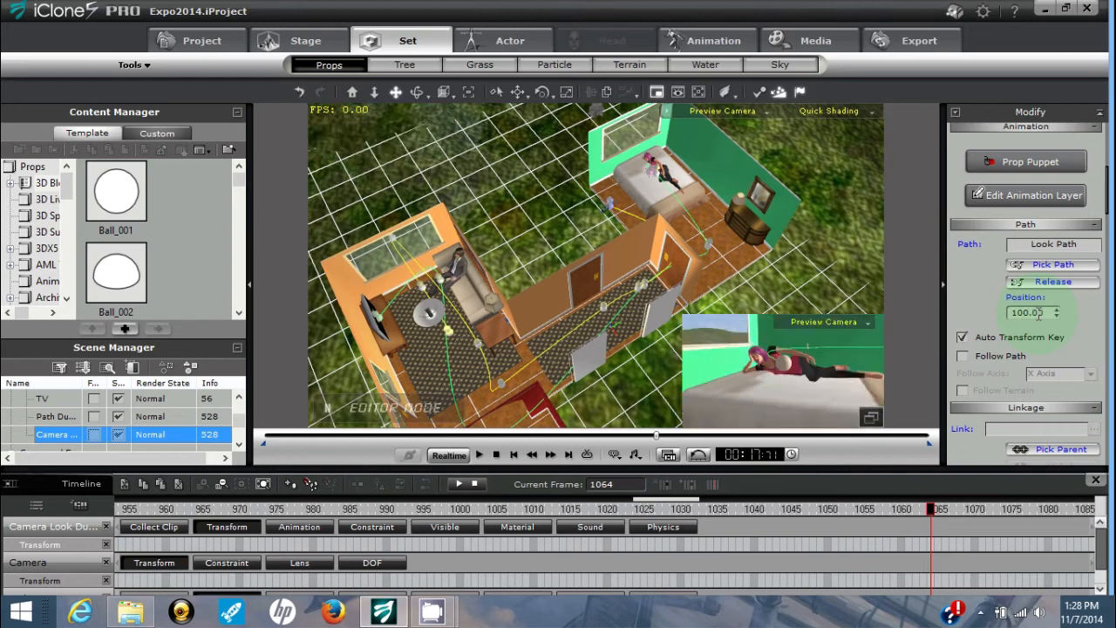
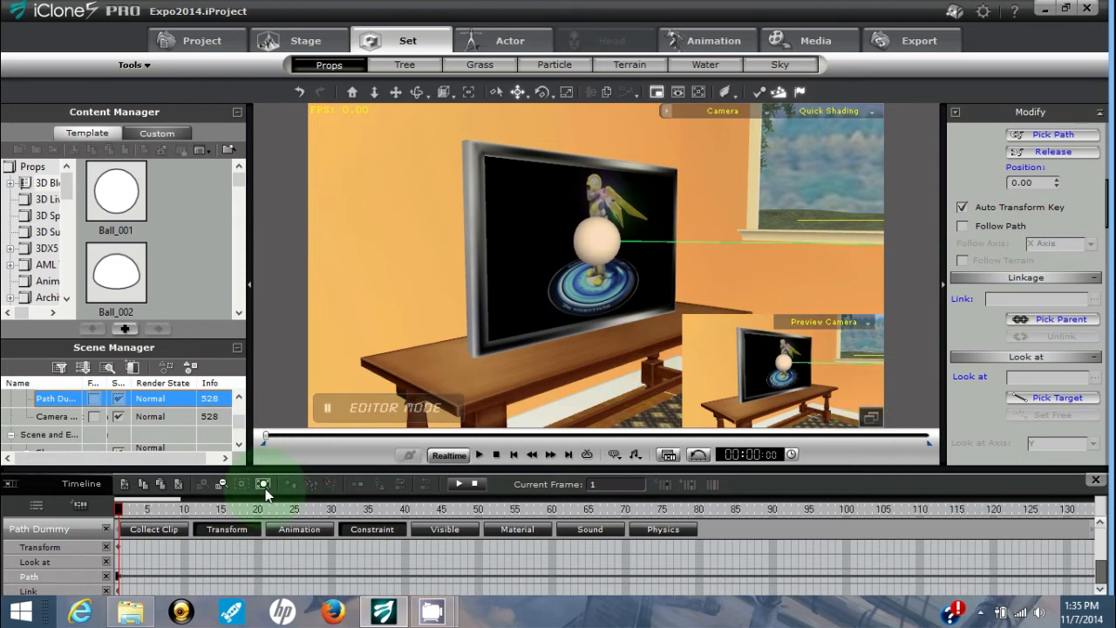
# Hide the Transform tracks of the Path Dummy and Camera Look Dummy, and turn off the small preview camera view
pyautogui.click(240, 529)
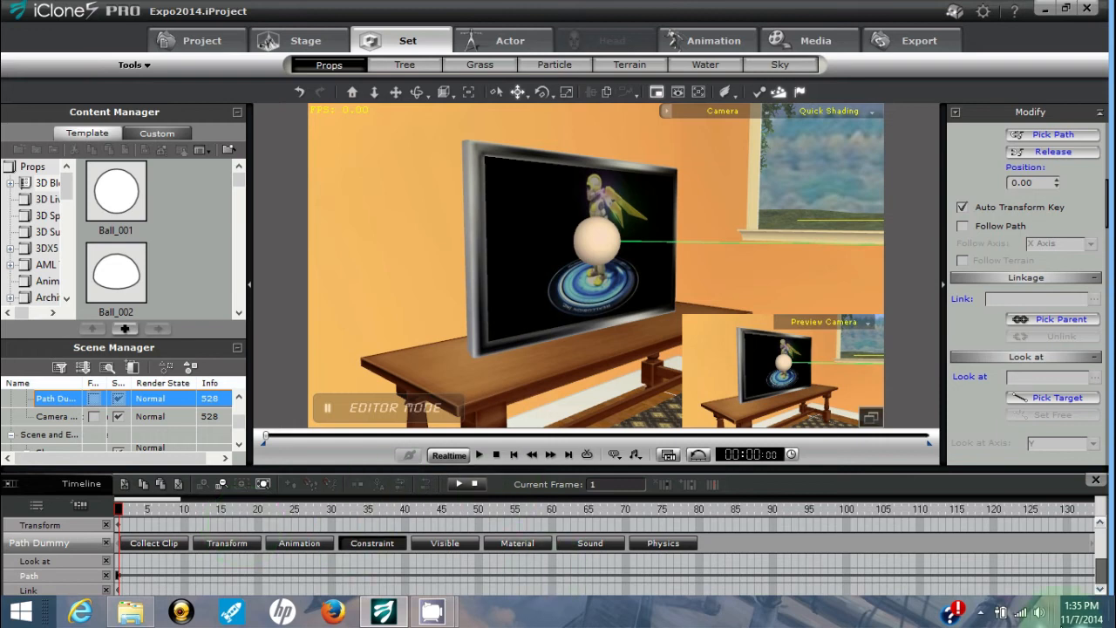
pyautogui.click(1101, 578)
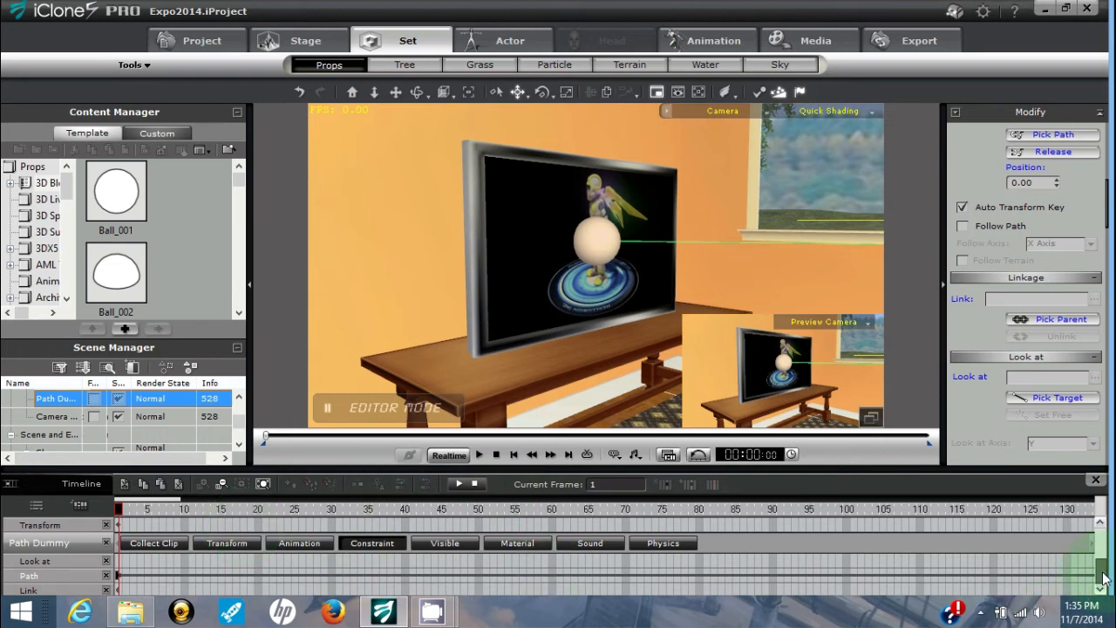
pyautogui.click(1101, 578)
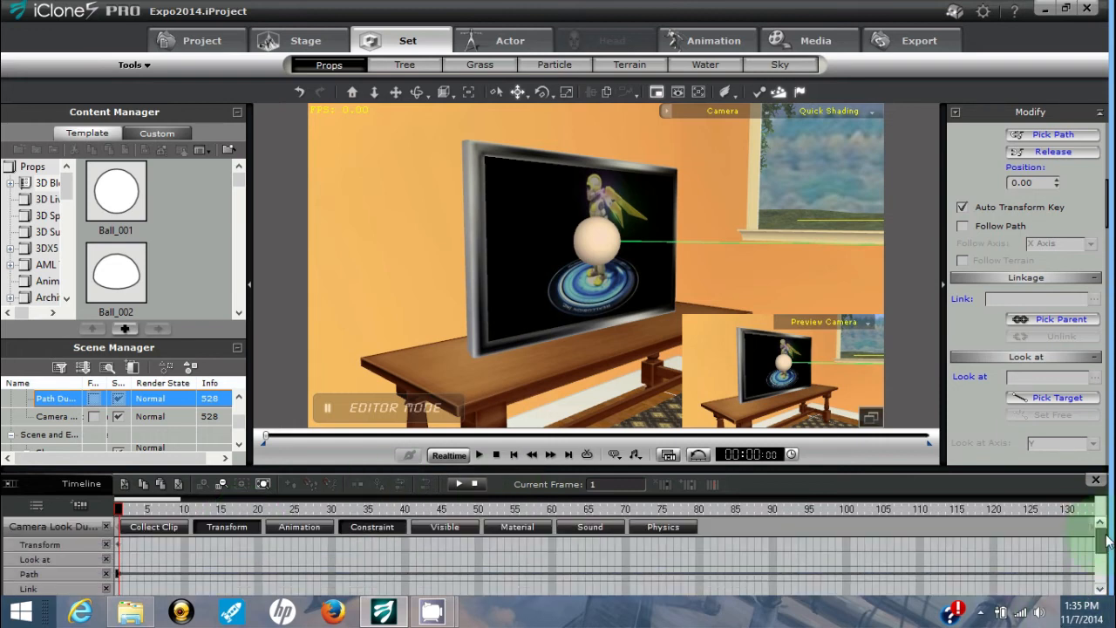
pyautogui.click(229, 527)
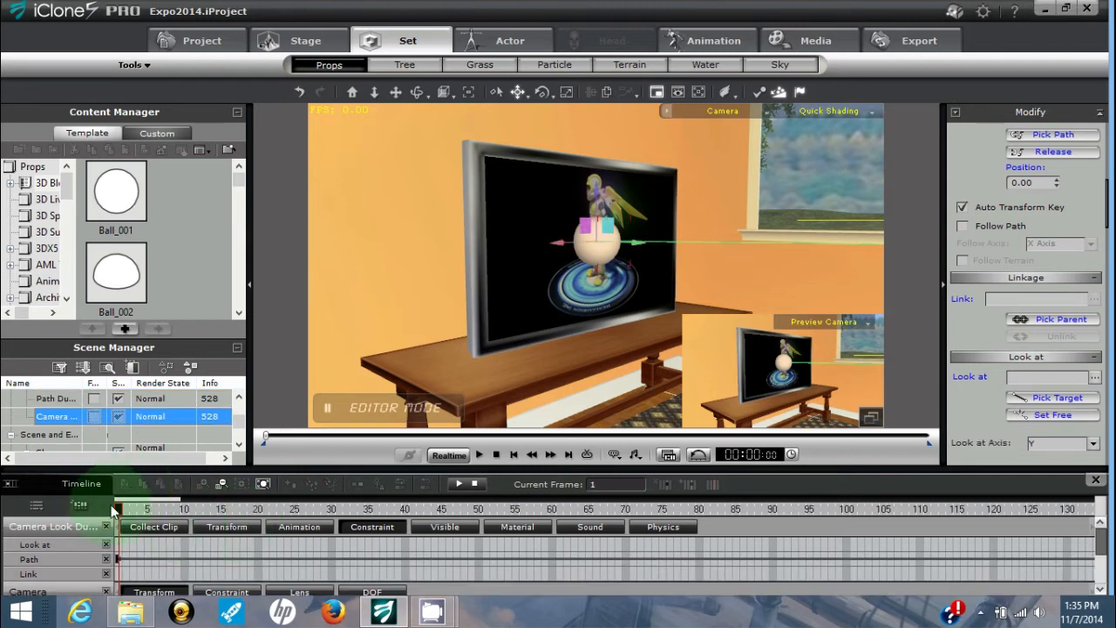
pyautogui.click(657, 92)
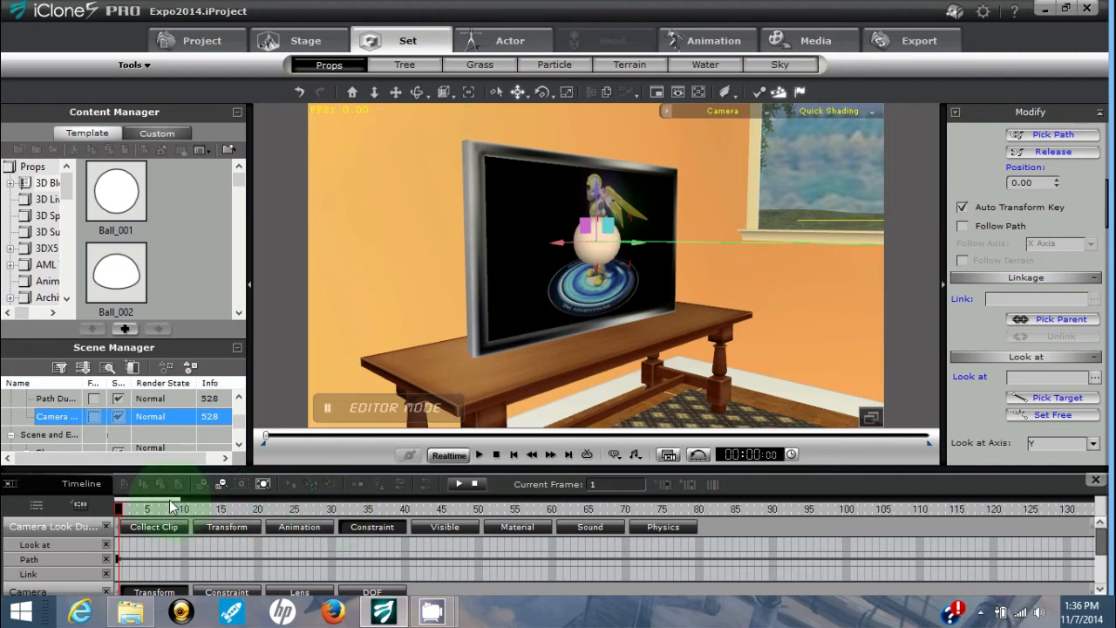
# Key the Camera Look Dummy's path position at 0 on frame 300
pyautogui.click(235, 501)
pyautogui.moveTo(235, 505); pyautogui.dragTo(283, 513)
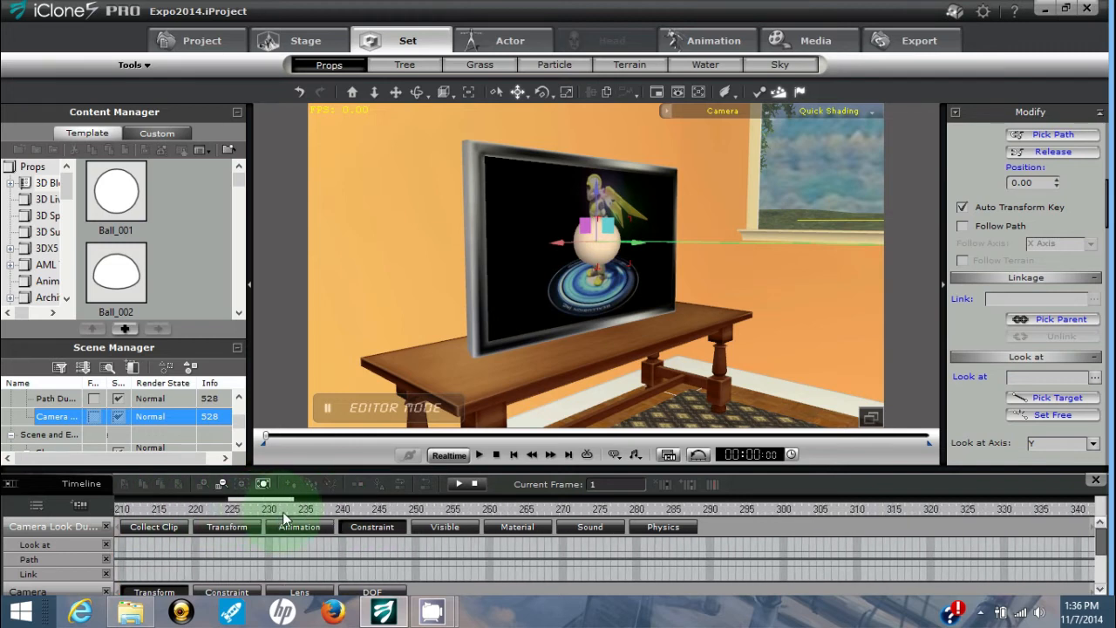
pyautogui.click(782, 507)
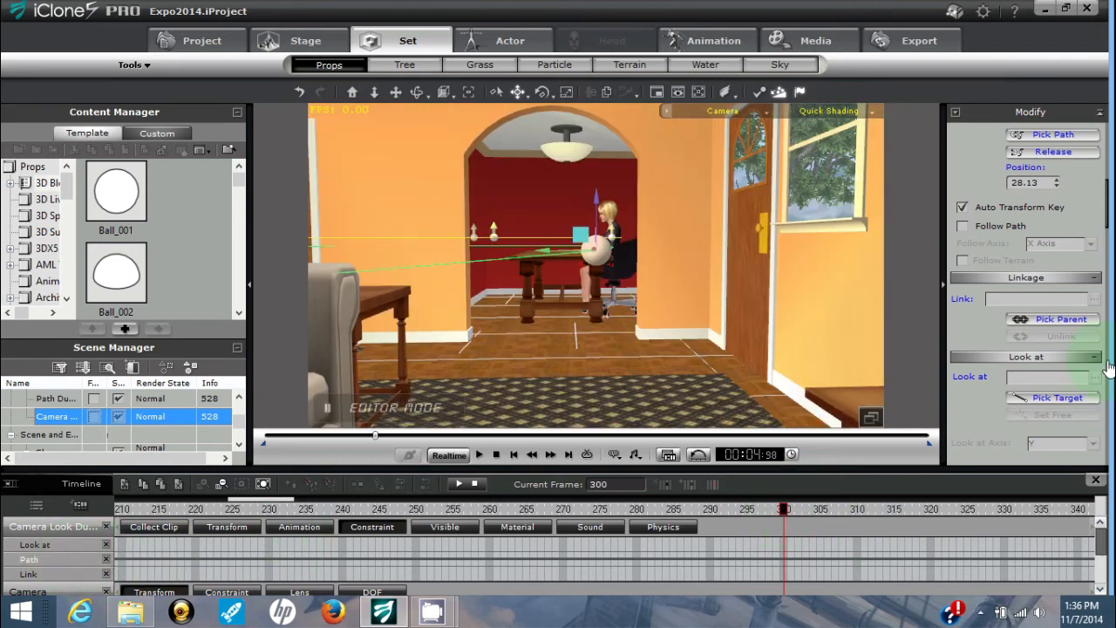
pyautogui.doubleClick(1044, 181)
pyautogui.write('0')
pyautogui.press('Return')
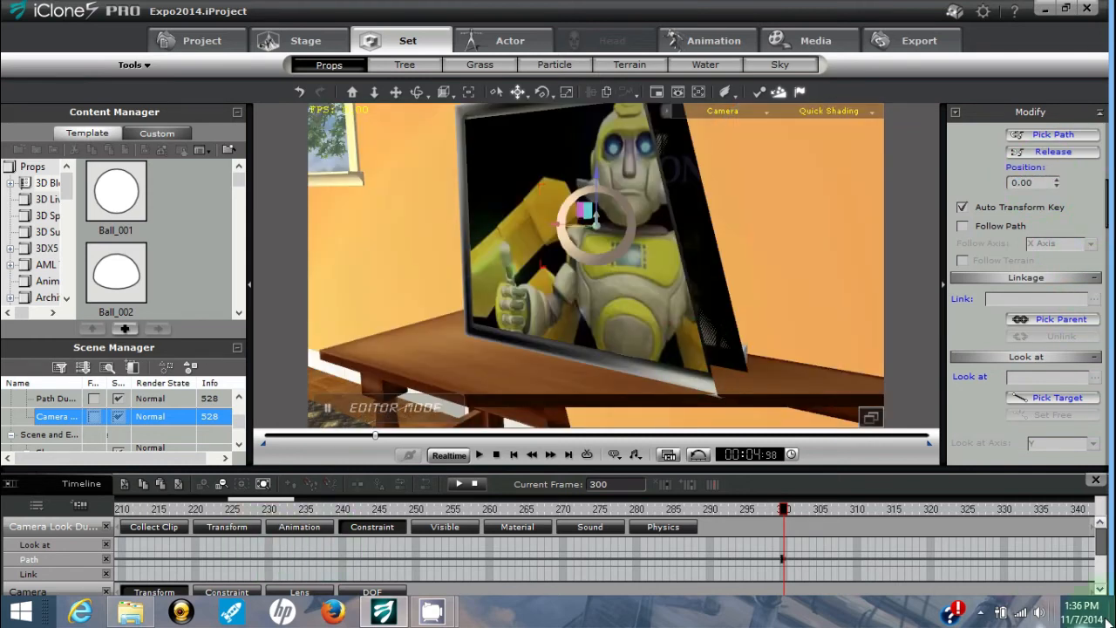
# Key the Path Dummy's path position at 0 on frame 300
pyautogui.moveTo(1103, 540); pyautogui.dragTo(1104, 579)
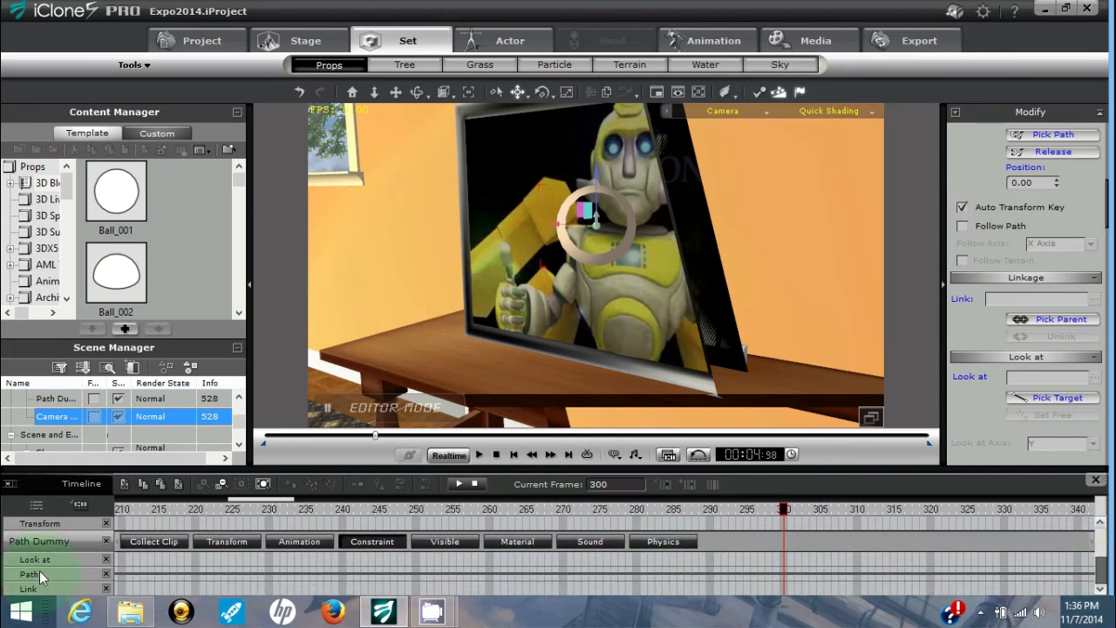
pyautogui.click(40, 570)
pyautogui.doubleClick(1039, 181)
pyautogui.write('0')
pyautogui.press('Return')
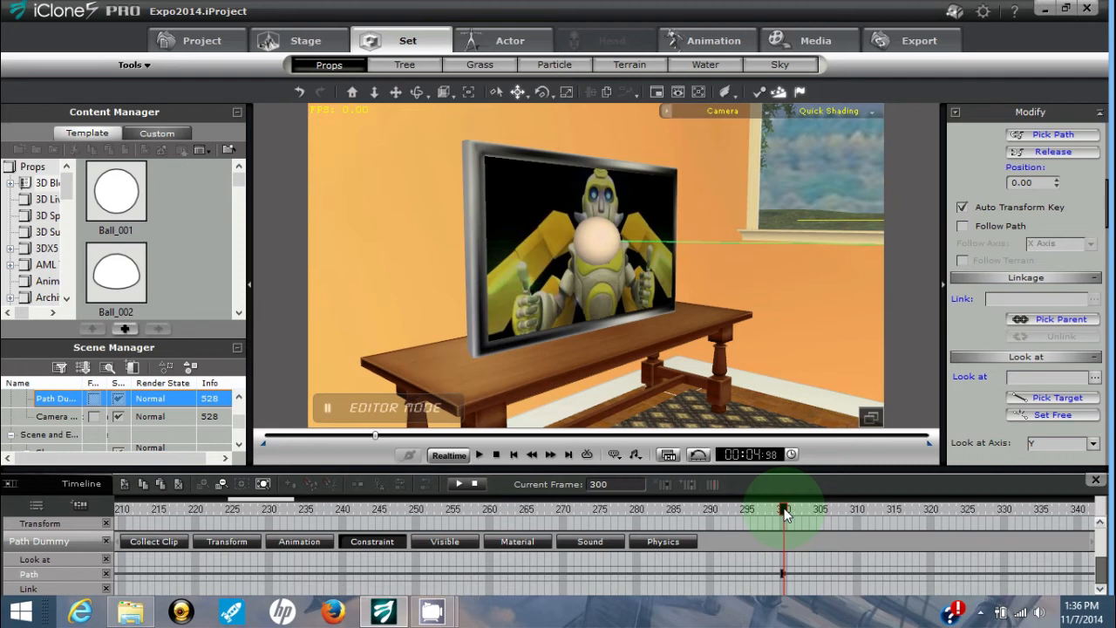
# Key the Path Dummy's path position at 0 on frame 390
pyautogui.moveTo(784, 515); pyautogui.dragTo(804, 514)
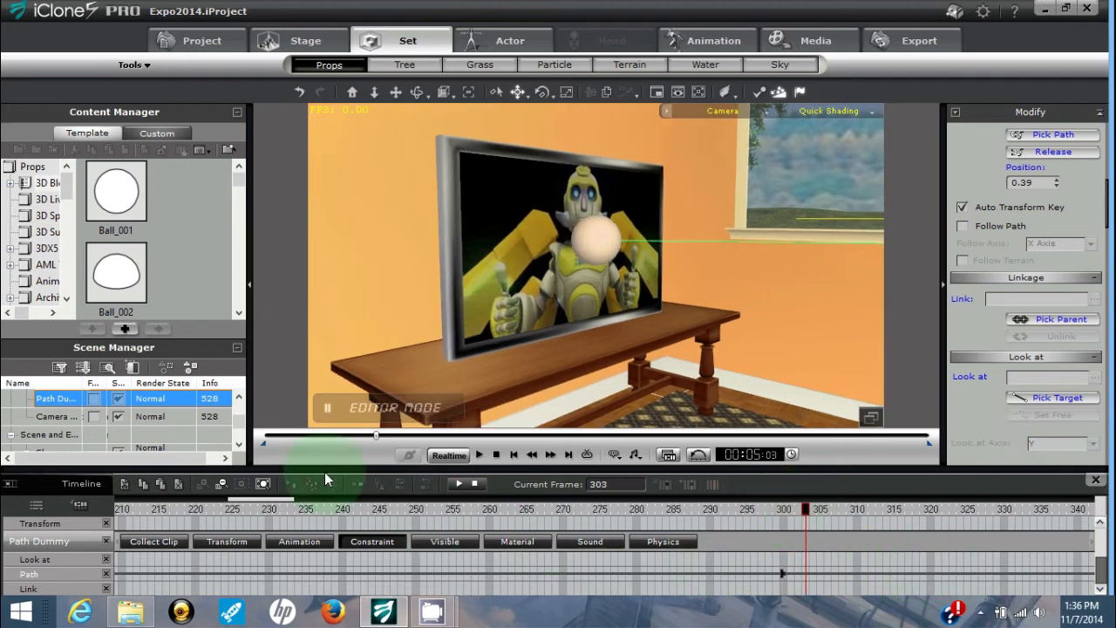
pyautogui.moveTo(253, 500); pyautogui.dragTo(283, 499)
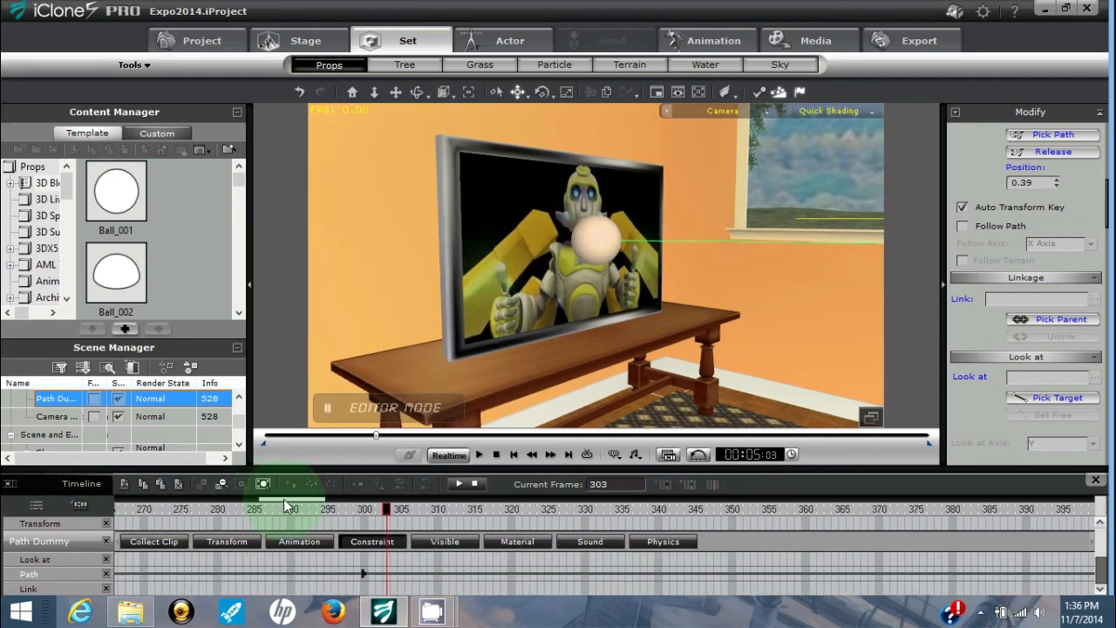
pyautogui.click(1028, 509)
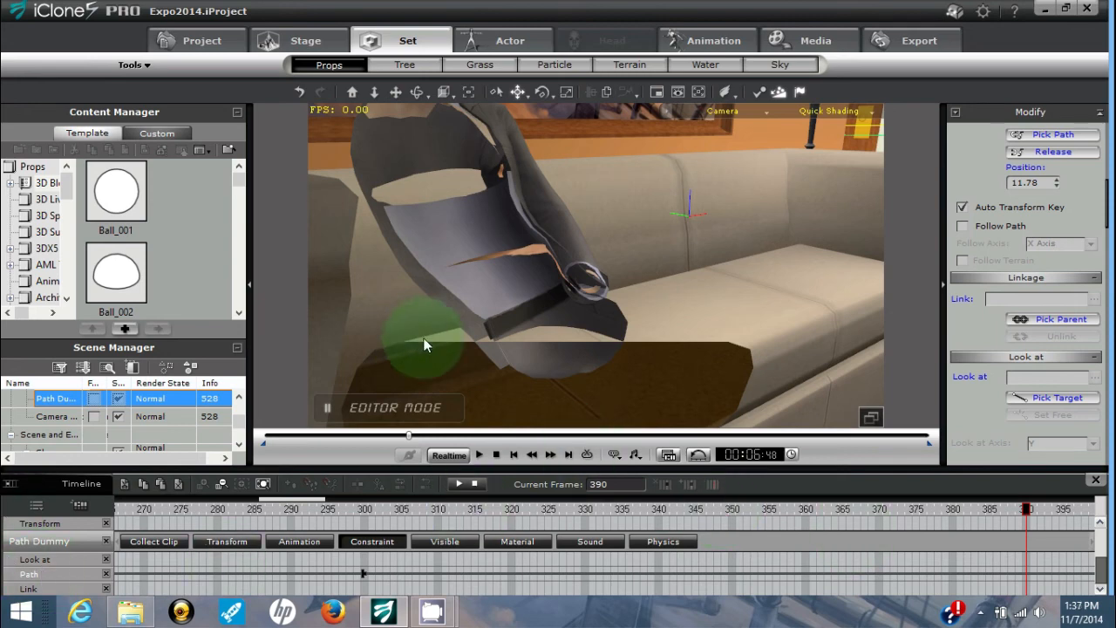
pyautogui.doubleClick(1041, 183)
pyautogui.write('0')
pyautogui.press('Return')
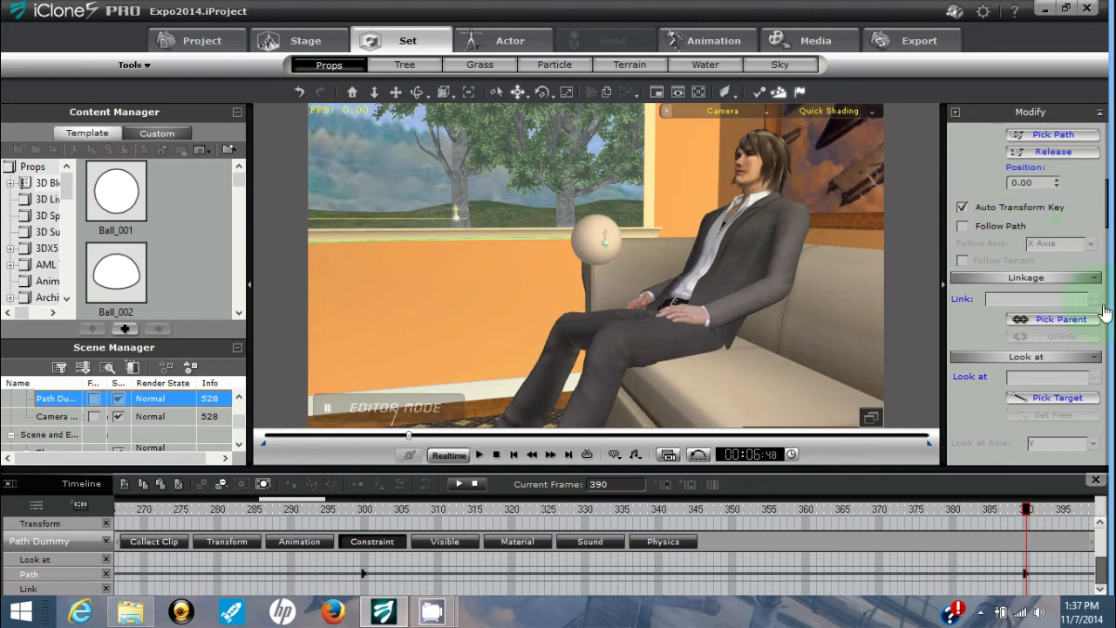
# Set the Camera Look Dummy's position on the Look Path to 10.33 at frame 390
pyautogui.scroll(-2, 1100, 584)
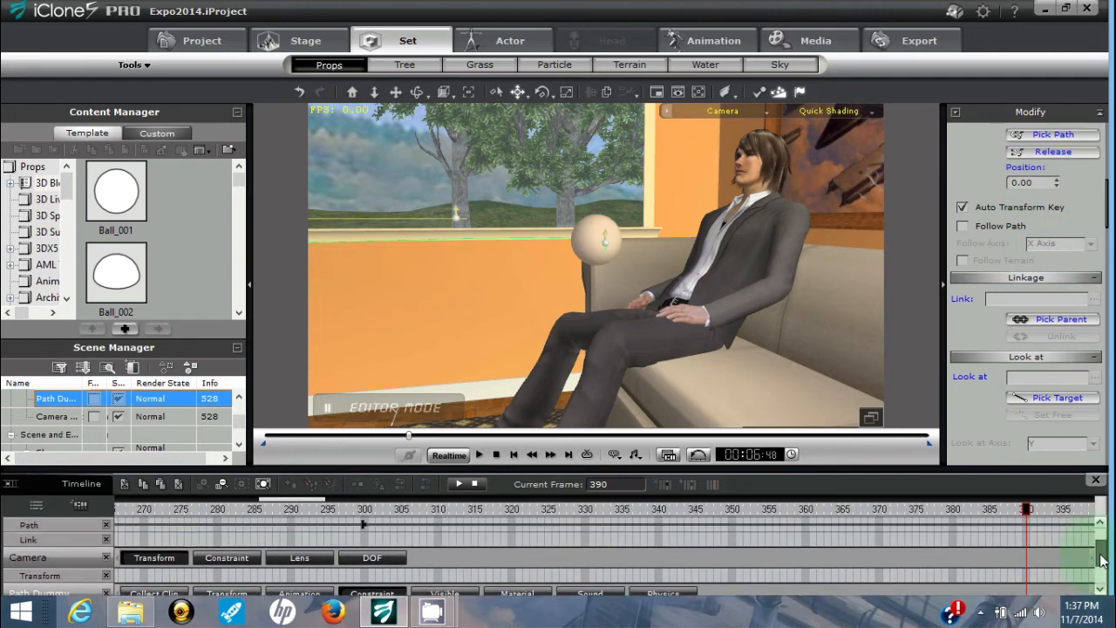
pyautogui.scroll(1, 1100, 558)
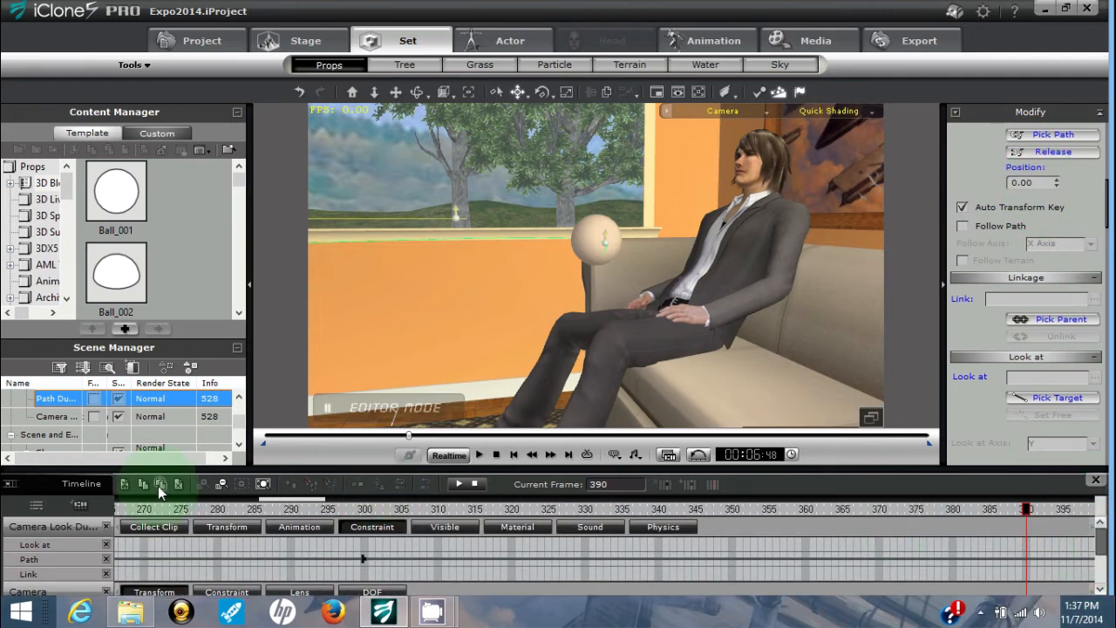
pyautogui.click(34, 560)
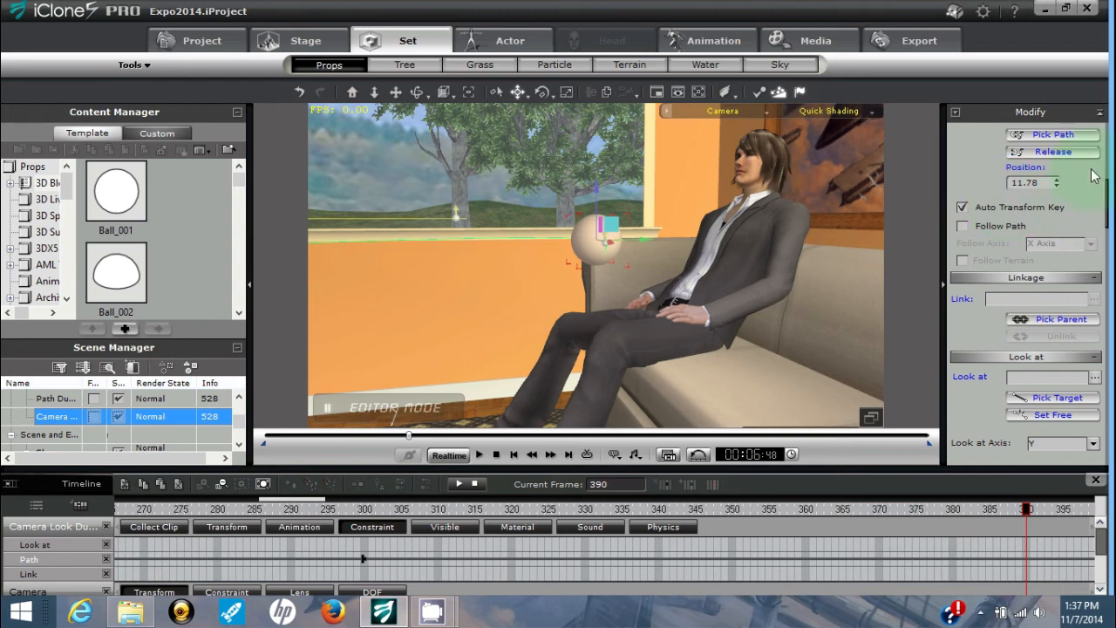
pyautogui.scroll(3, 1110, 212)
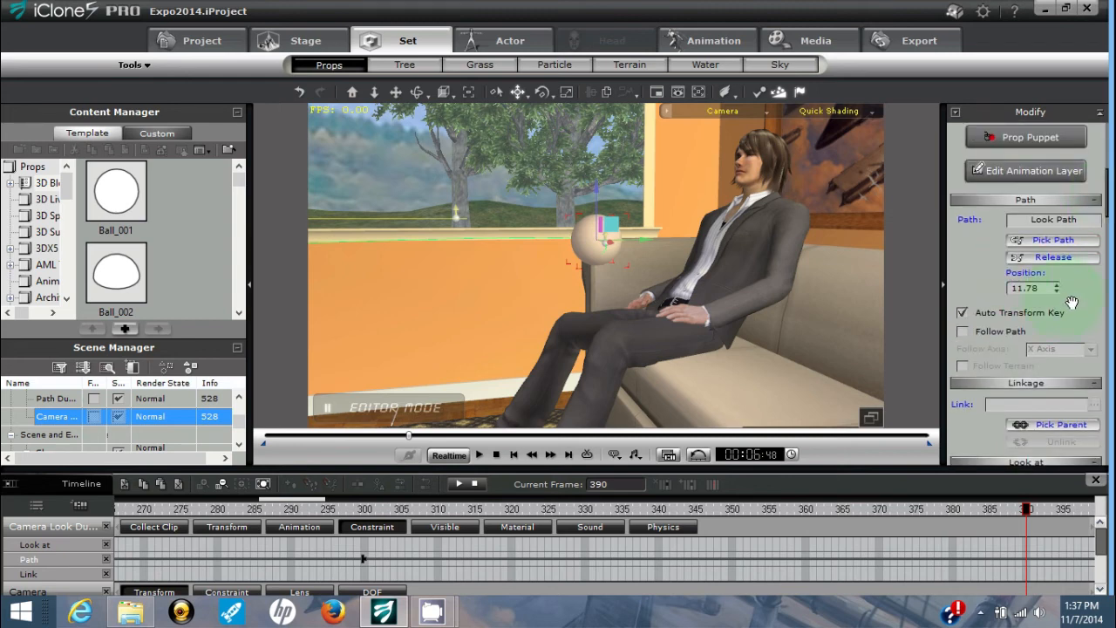
pyautogui.click(1057, 291)
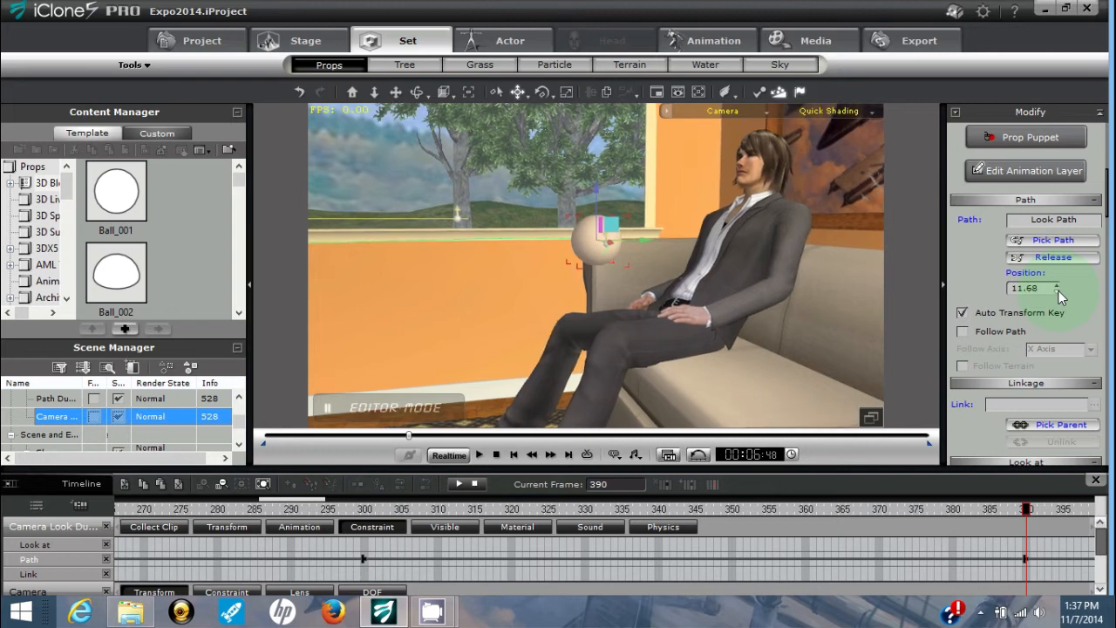
pyautogui.moveTo(1058, 290); pyautogui.dragTo(1059, 291)
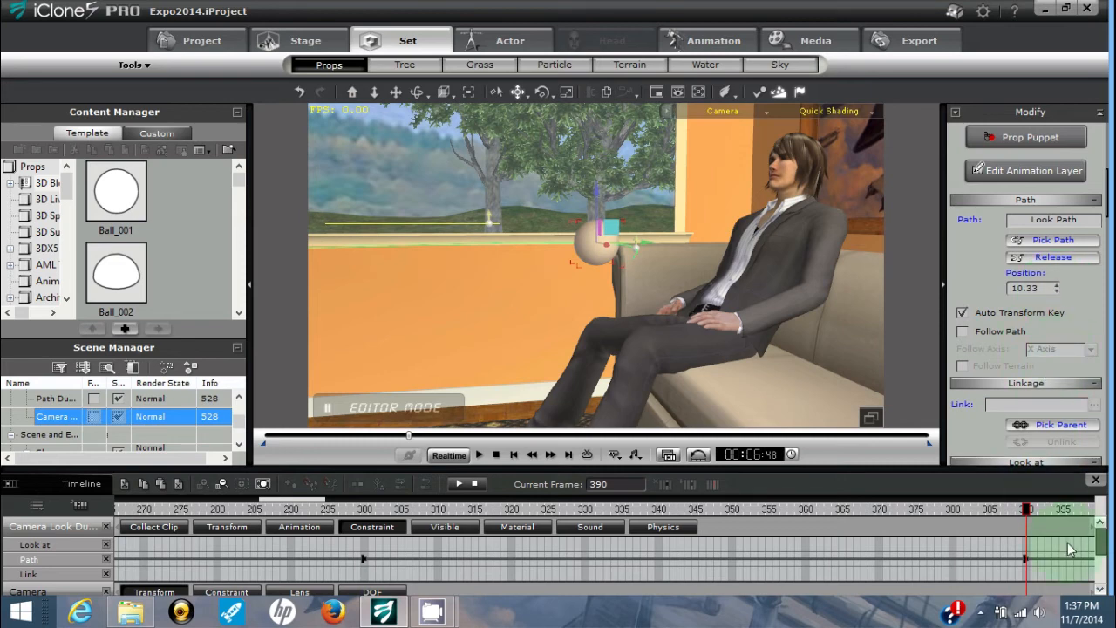
# Change the transition curve of the Camera Look Dummy's path key at frame 390
pyautogui.moveTo(1025, 560)
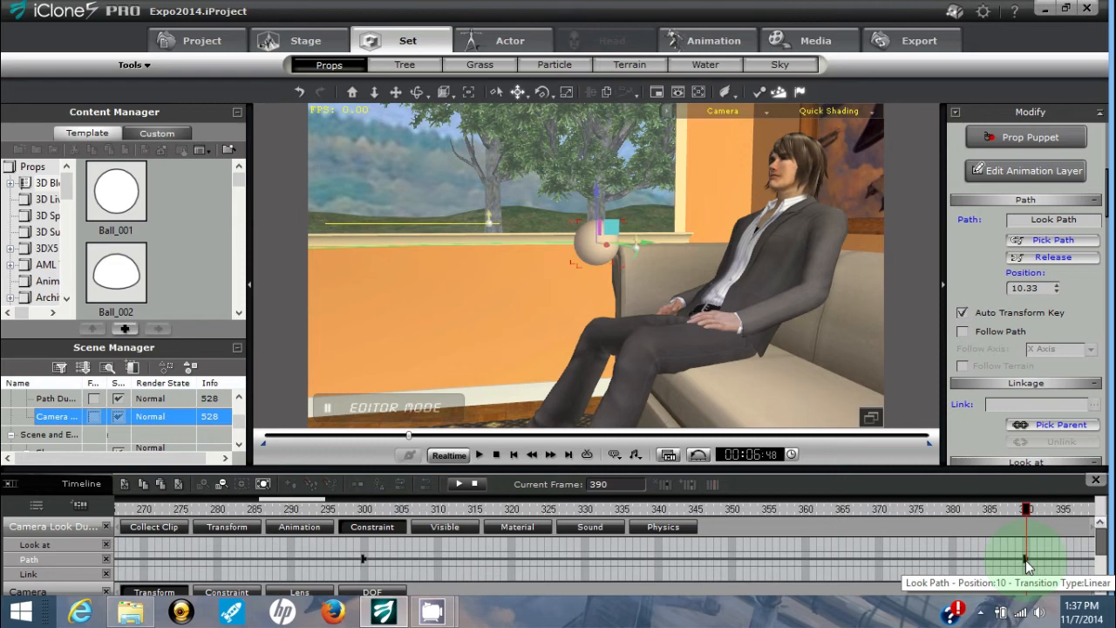
pyautogui.rightClick(1025, 559)
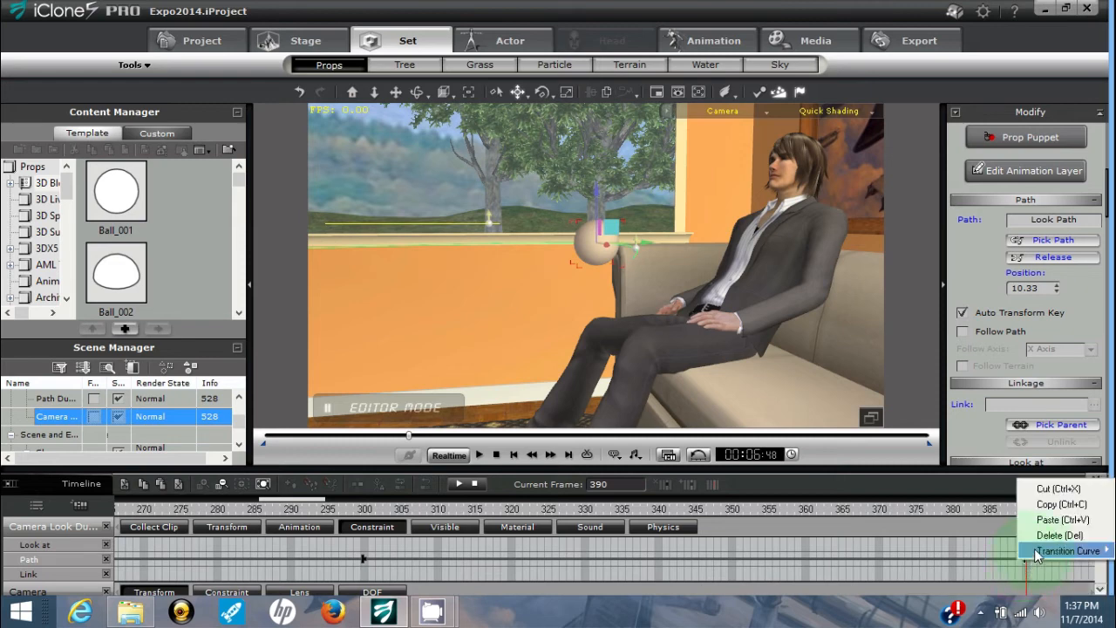
pyautogui.moveTo(1034, 548)
pyautogui.click(977, 501)
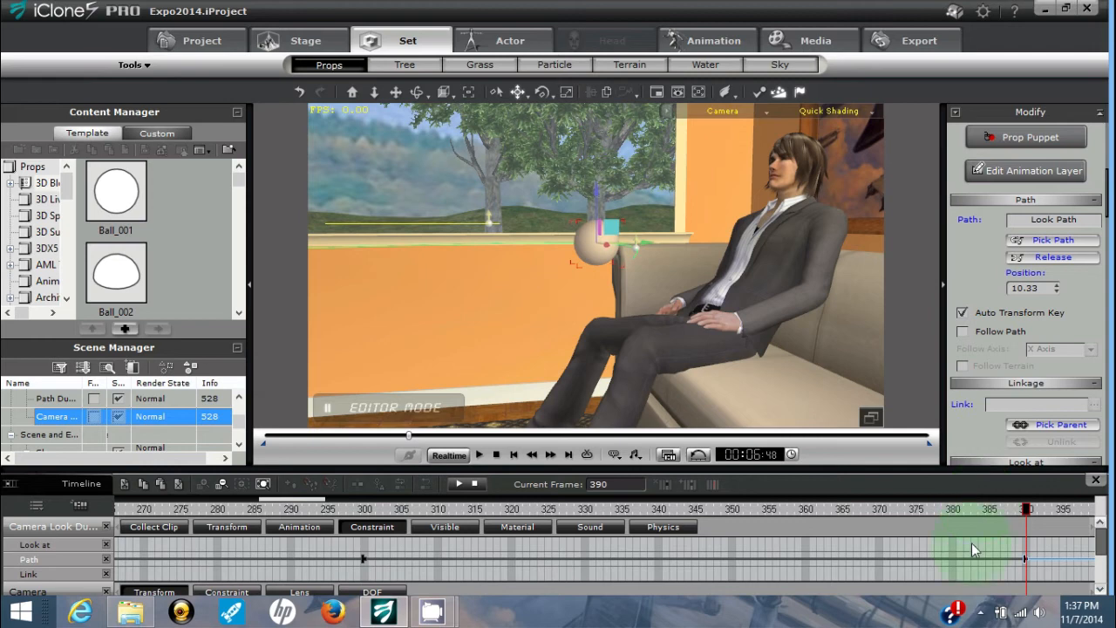
# Scrub the timeline from frame 300 past frame 390 to review the camera move, and return to frame 389
pyautogui.click(365, 510)
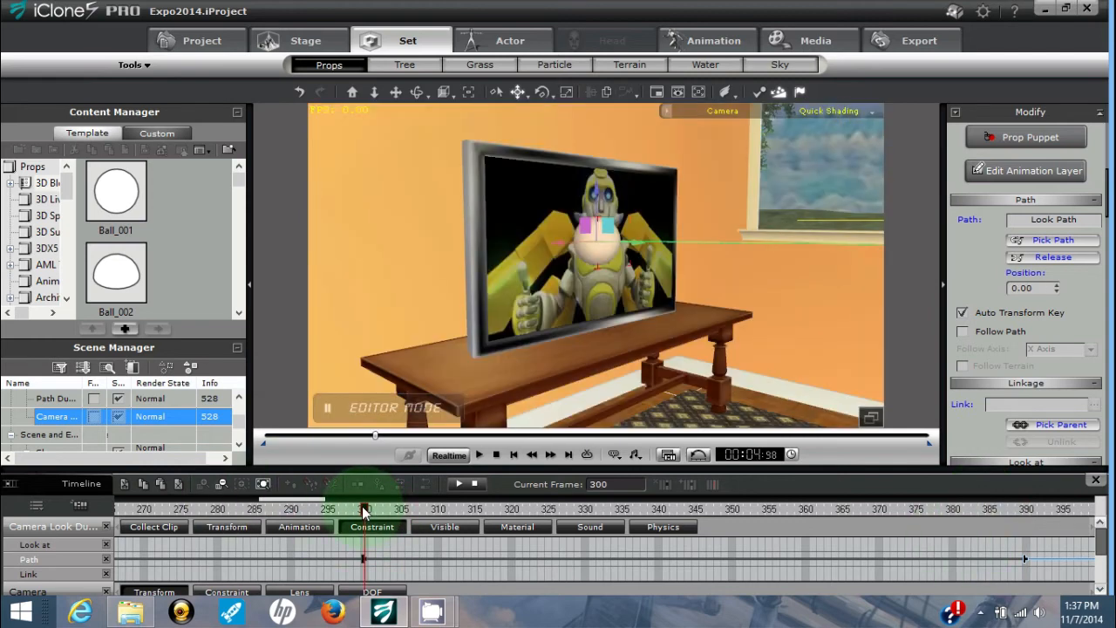
pyautogui.moveTo(365, 508); pyautogui.dragTo(1110, 509)
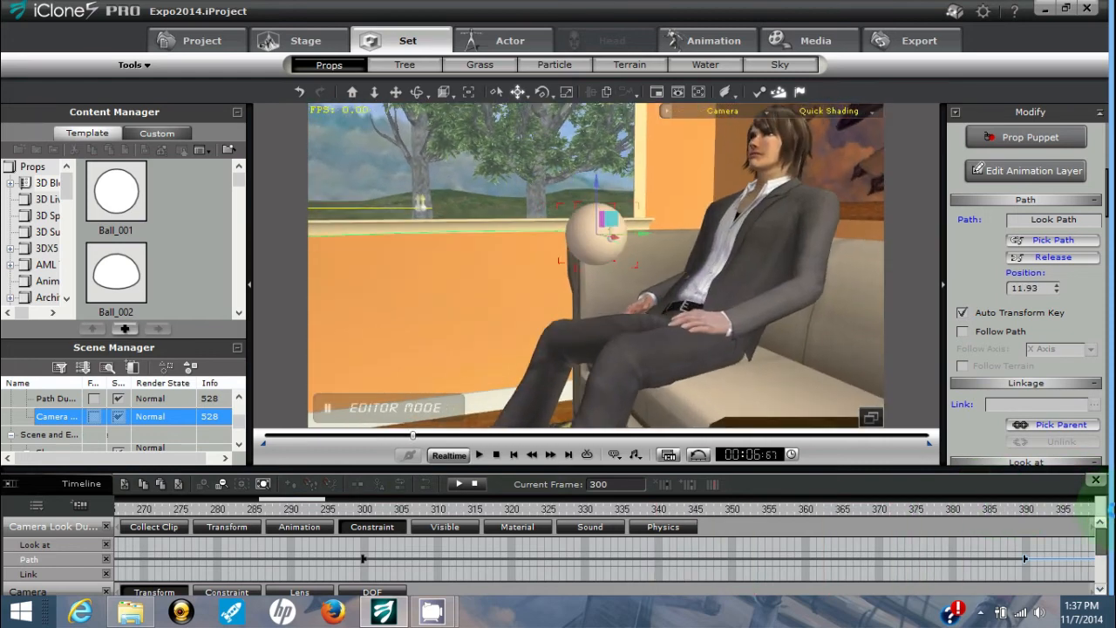
pyautogui.click(1017, 509)
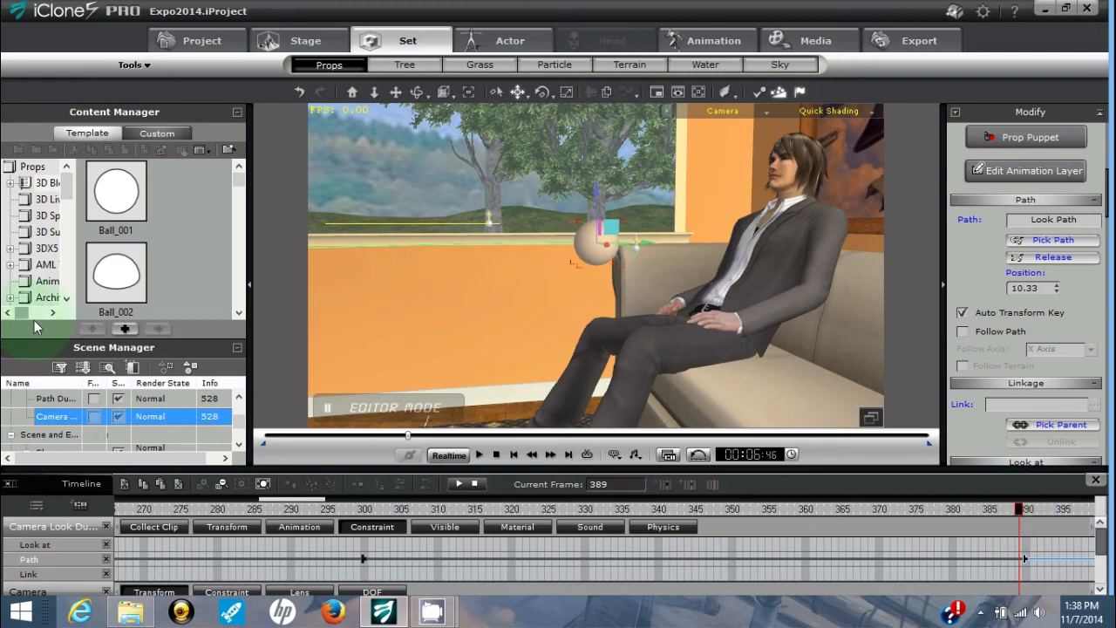
pyautogui.moveTo(435, 617)
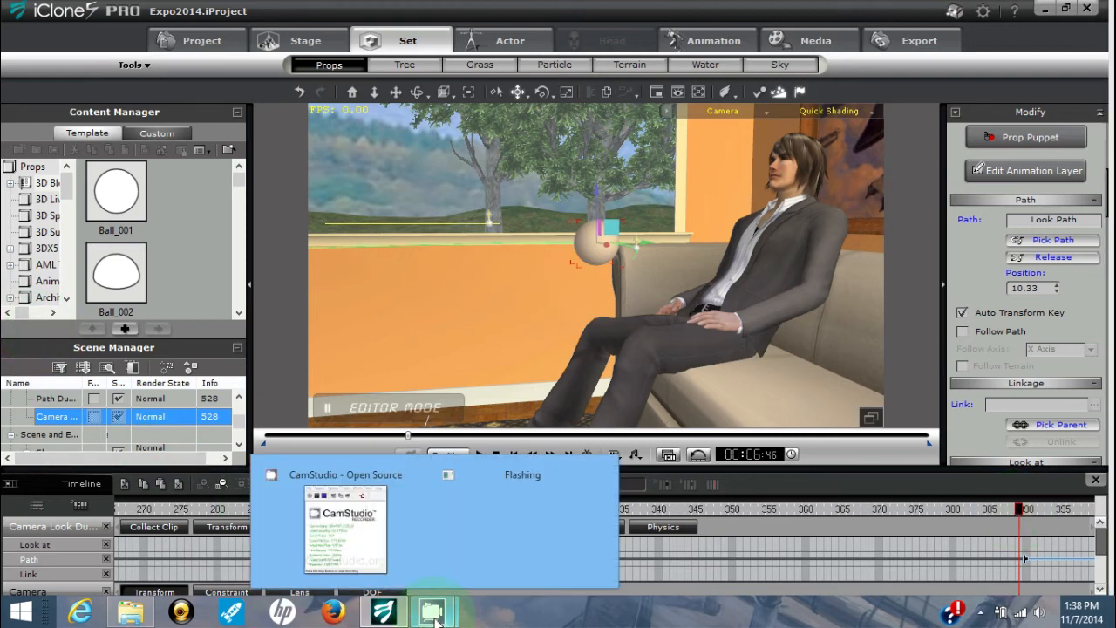
pyautogui.click(345, 527)
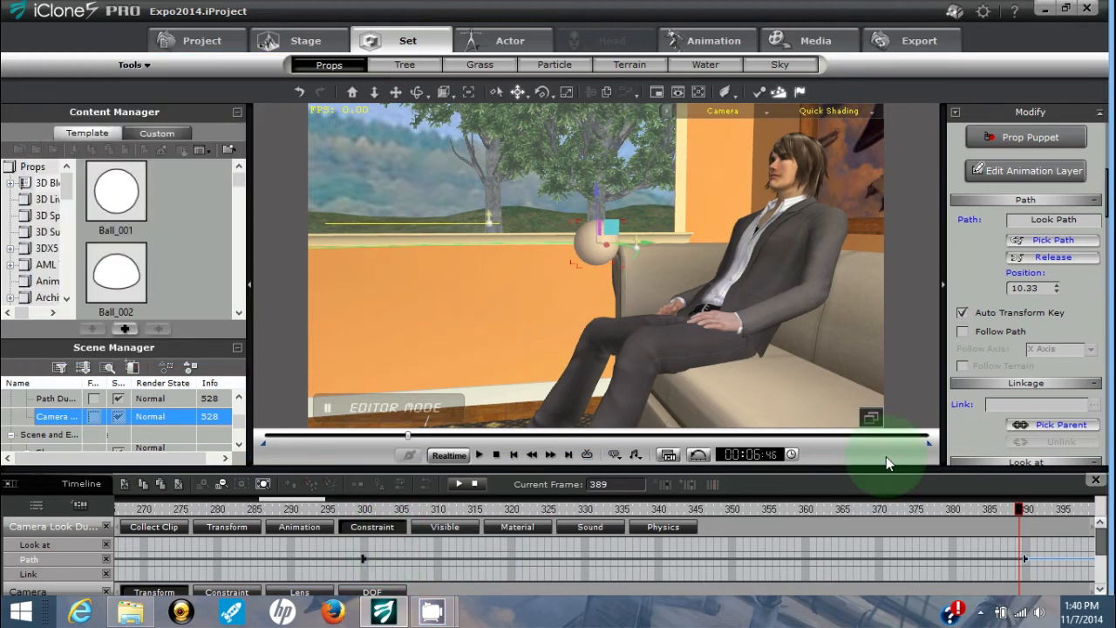
# Switch the viewport from the animated camera to the Preview Camera to see both motion paths in the house
pyautogui.click(765, 112)
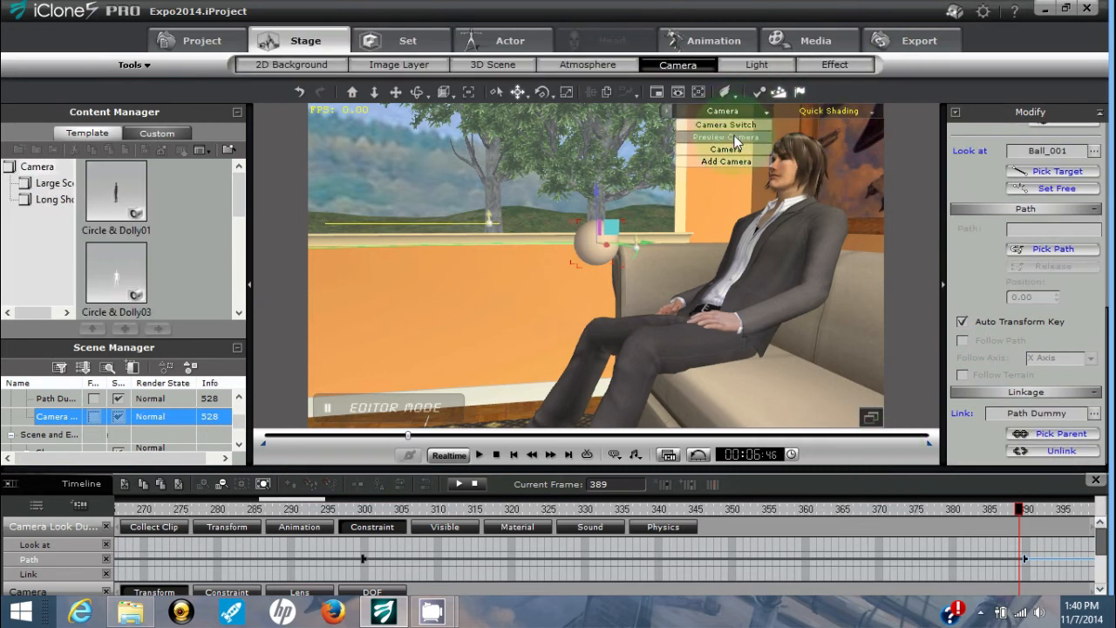
pyautogui.click(735, 138)
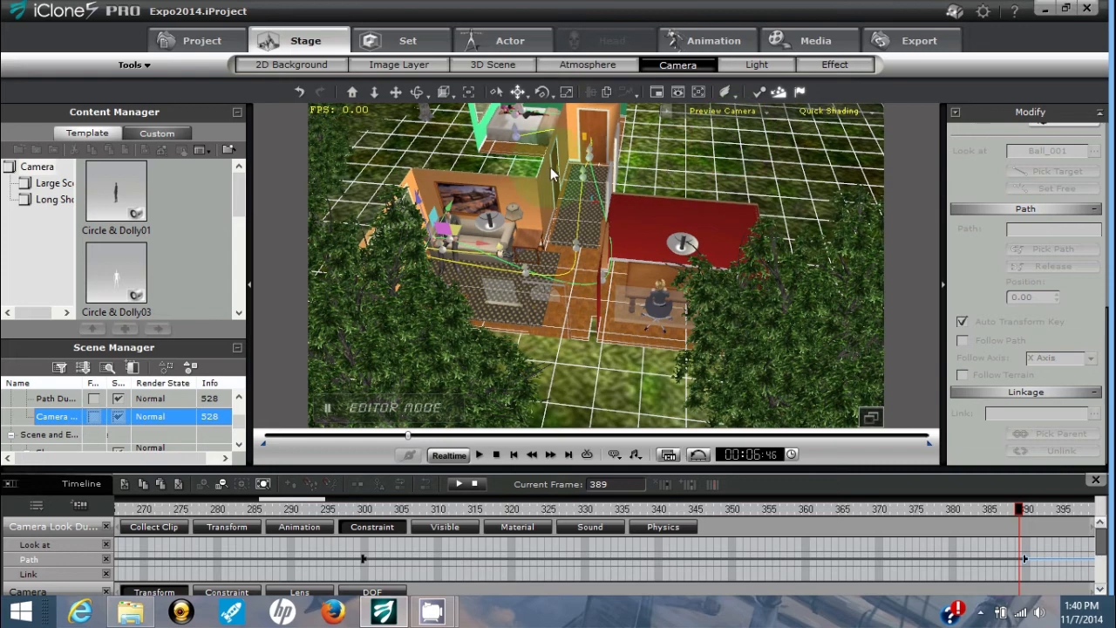
pyautogui.click(375, 95)
pyautogui.moveTo(594, 258); pyautogui.dragTo(594, 254)
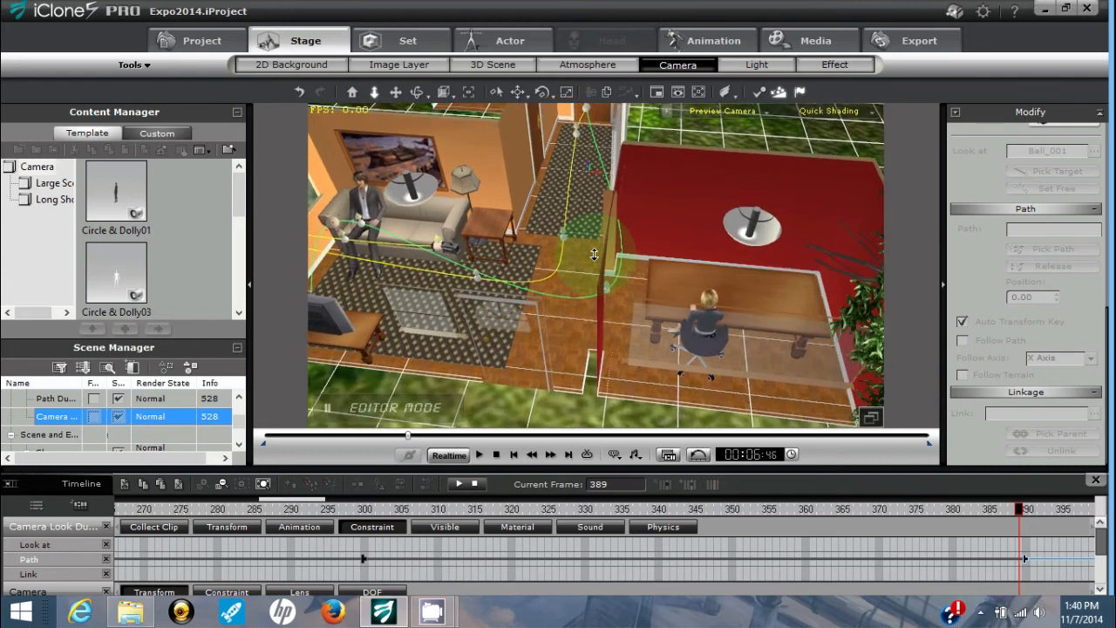
# Select the Look Path among the motion paths and put it into path editing
pyautogui.click(239, 447)
pyautogui.click(239, 447)
pyautogui.click(238, 447)
pyautogui.click(238, 448)
pyautogui.click(238, 448)
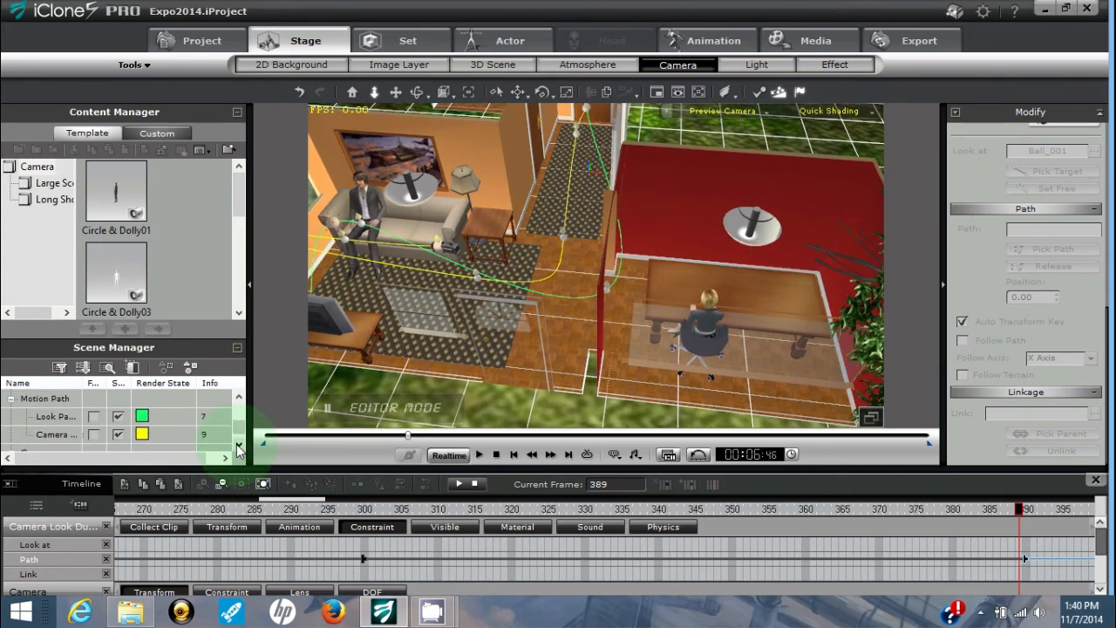
pyautogui.click(44, 418)
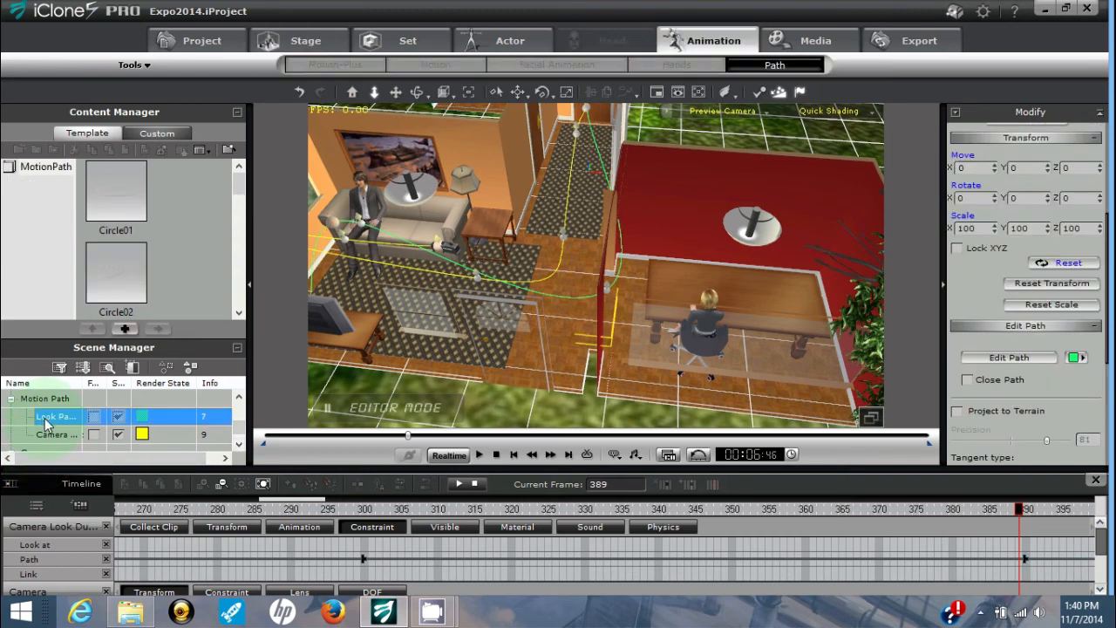
pyautogui.click(1028, 360)
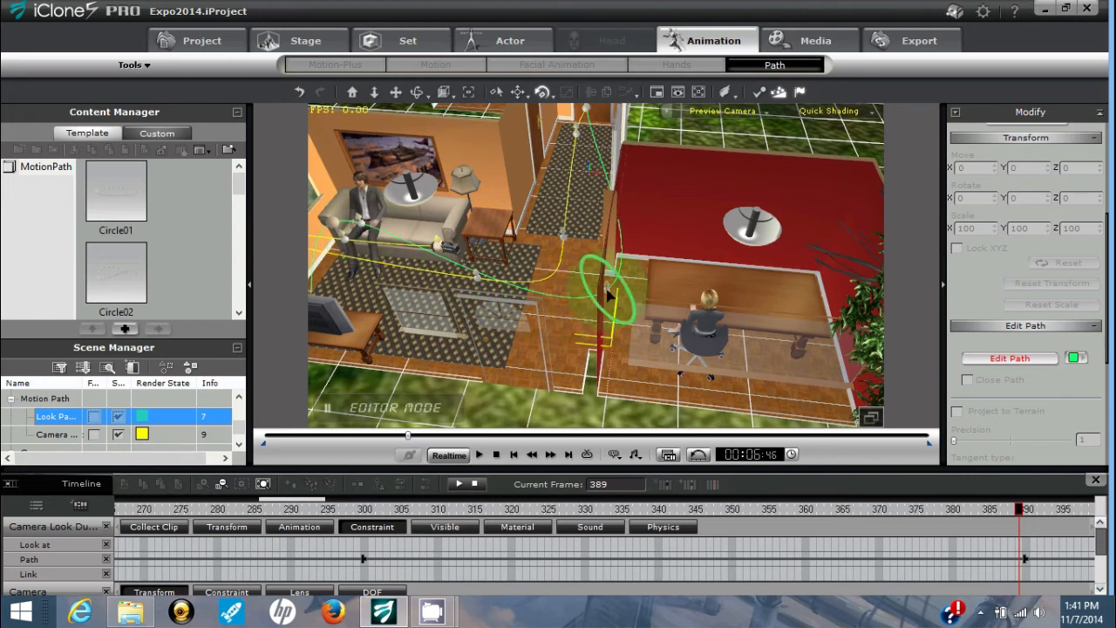
# Move the Look Path's corner control point away from the red wall into the hall and adjust its height
pyautogui.click(519, 94)
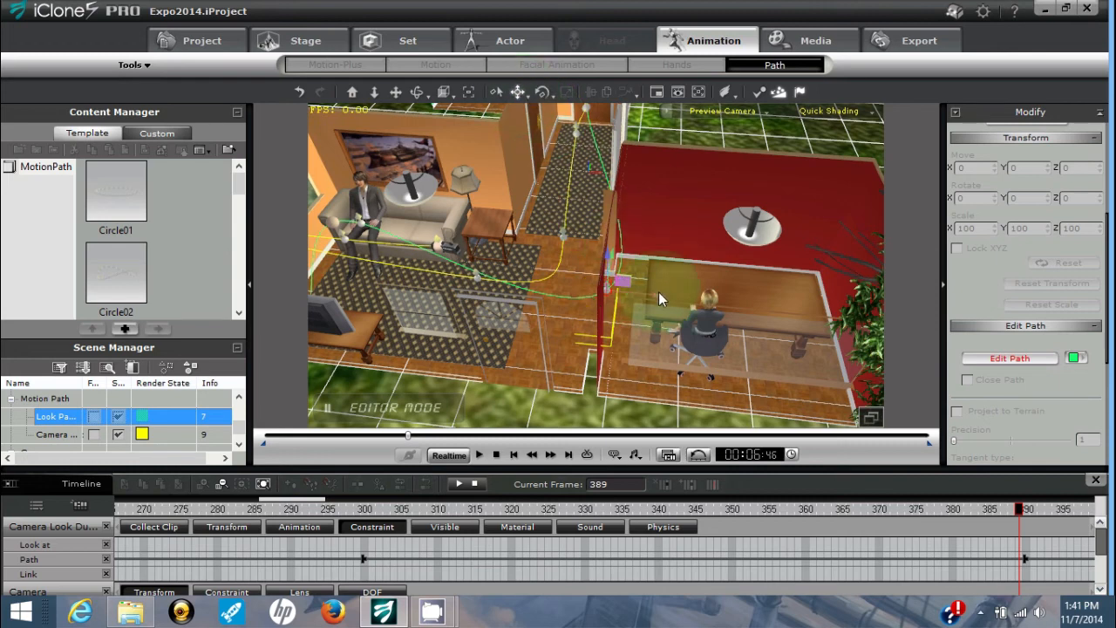
pyautogui.moveTo(660, 295); pyautogui.dragTo(623, 293)
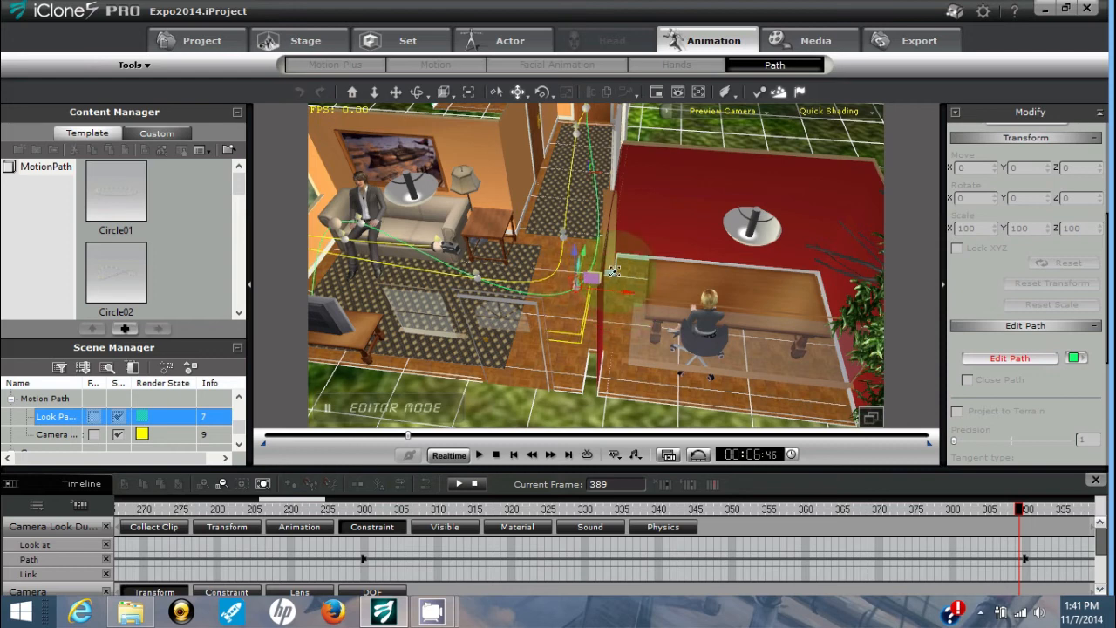
pyautogui.click(578, 254)
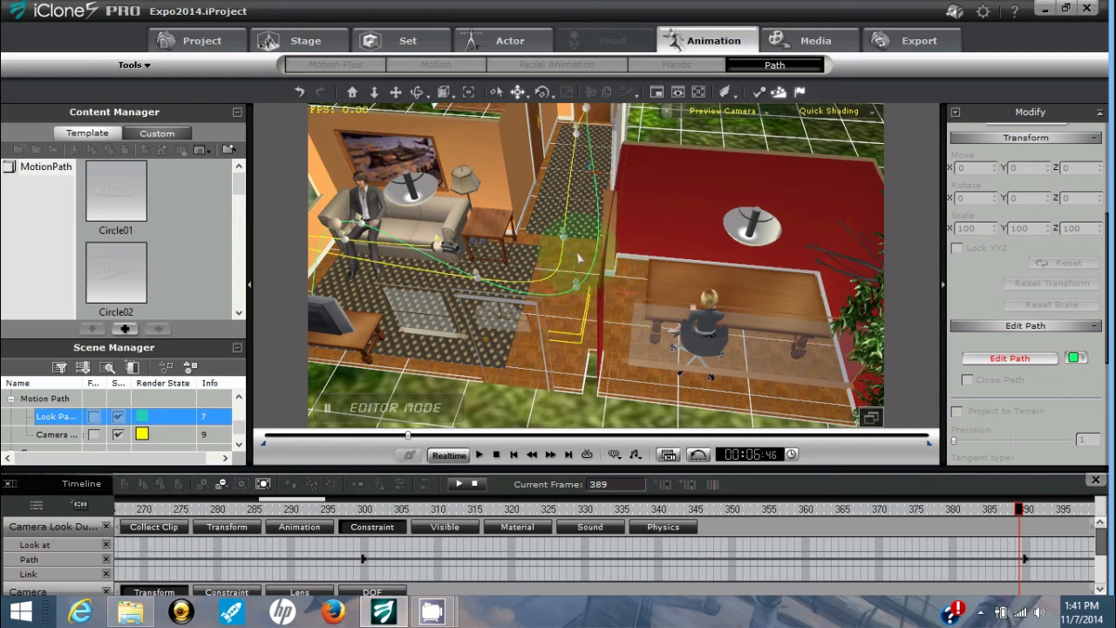
pyautogui.click(579, 286)
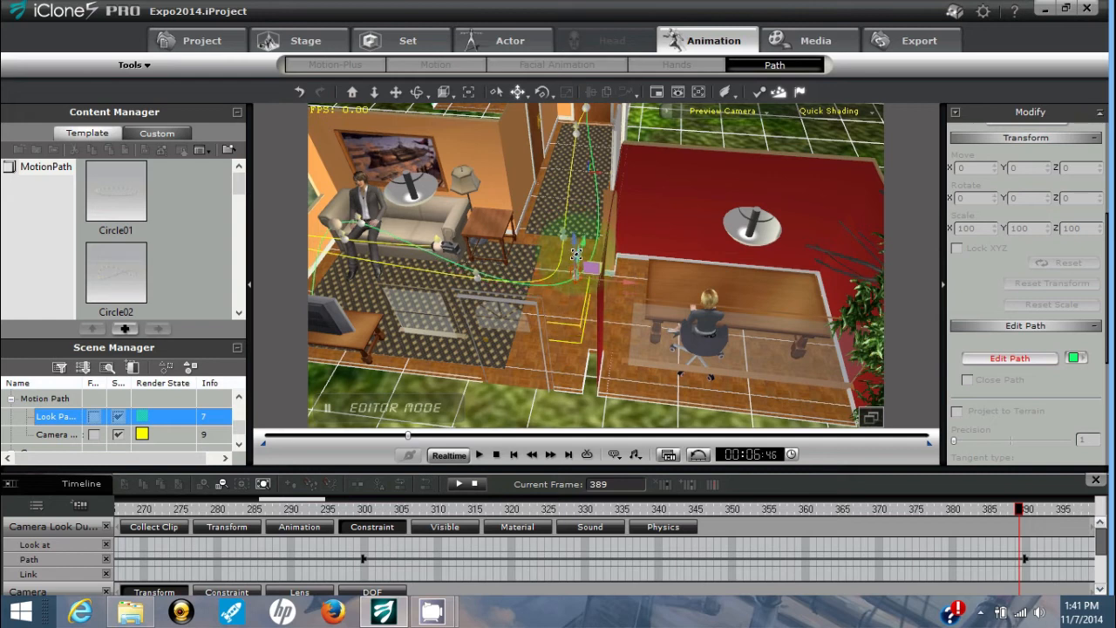
pyautogui.moveTo(576, 268); pyautogui.dragTo(577, 281)
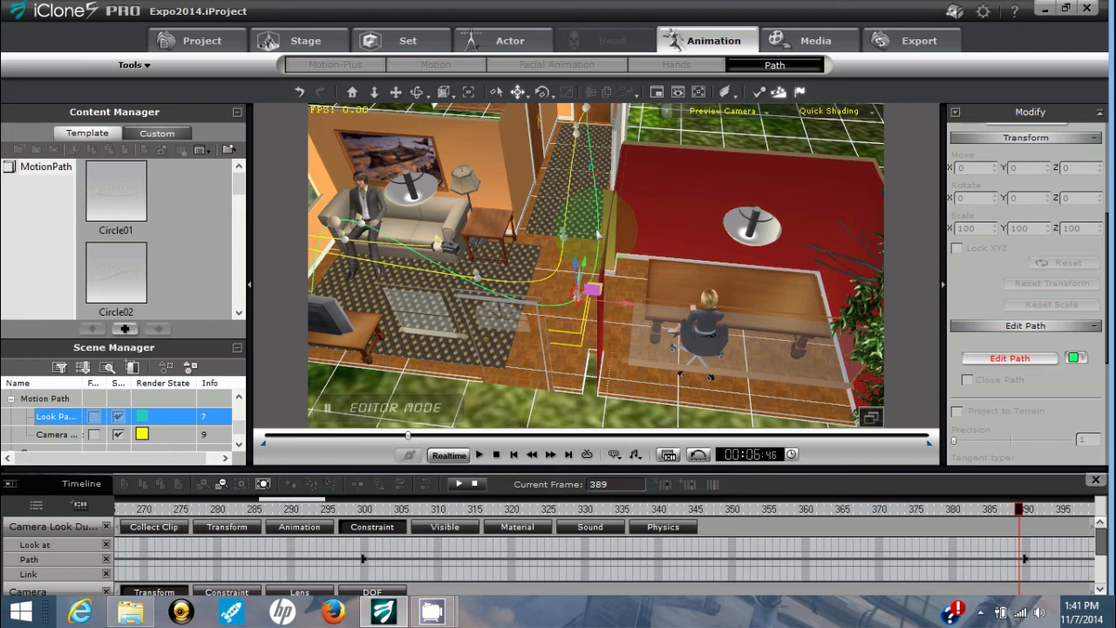
# Add a control point to the Look Path beside the hall carpet, and move its corner point away from the red wall
pyautogui.click(597, 231)
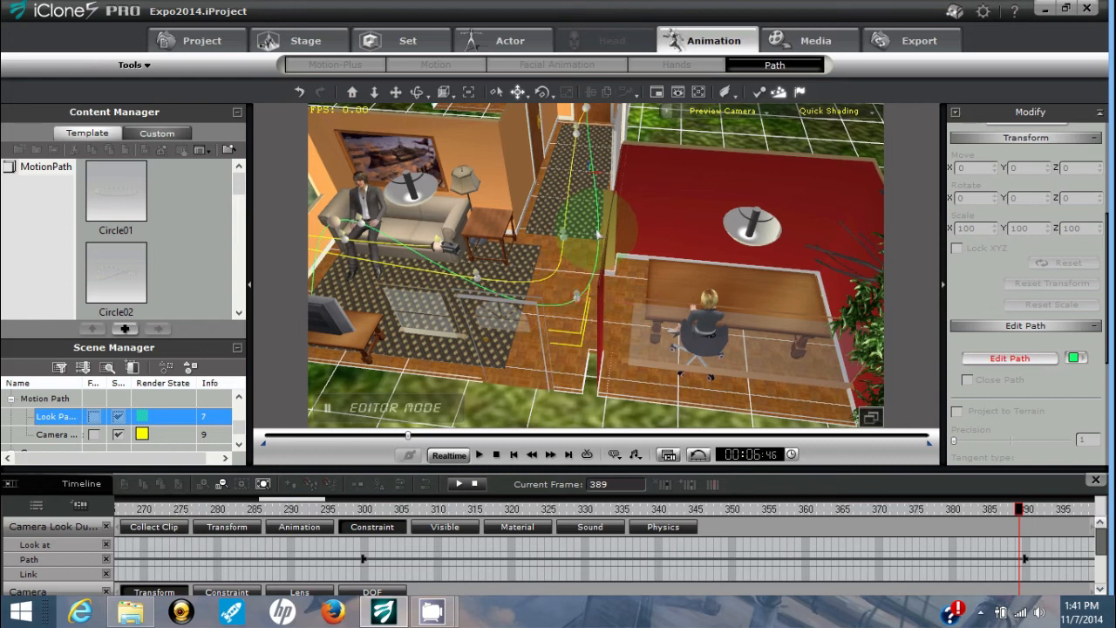
pyautogui.rightClick(600, 233)
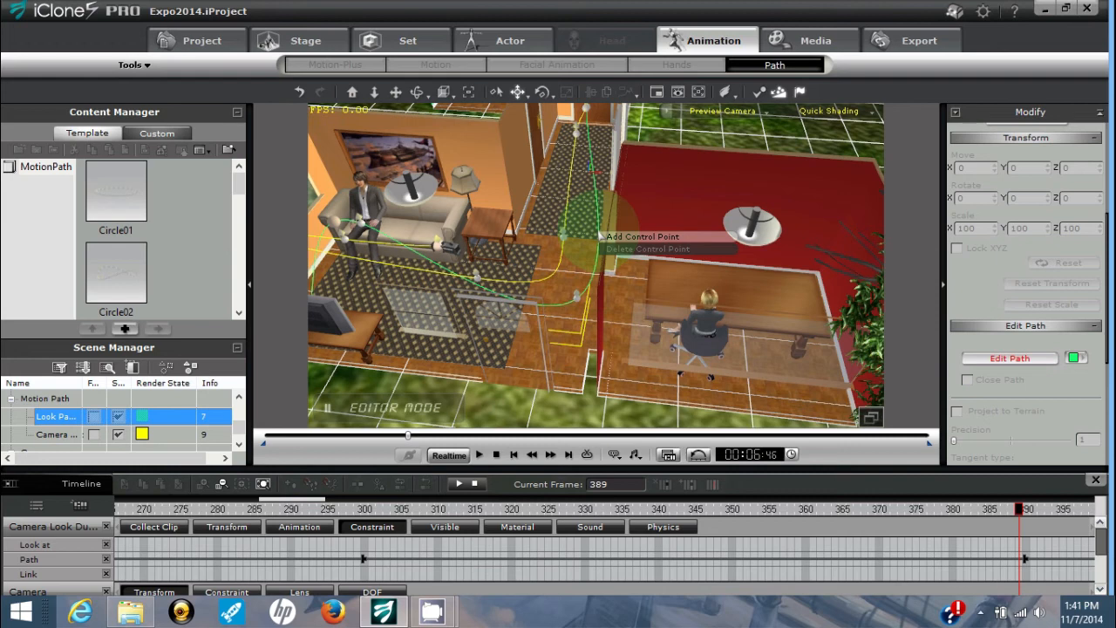
pyautogui.click(615, 237)
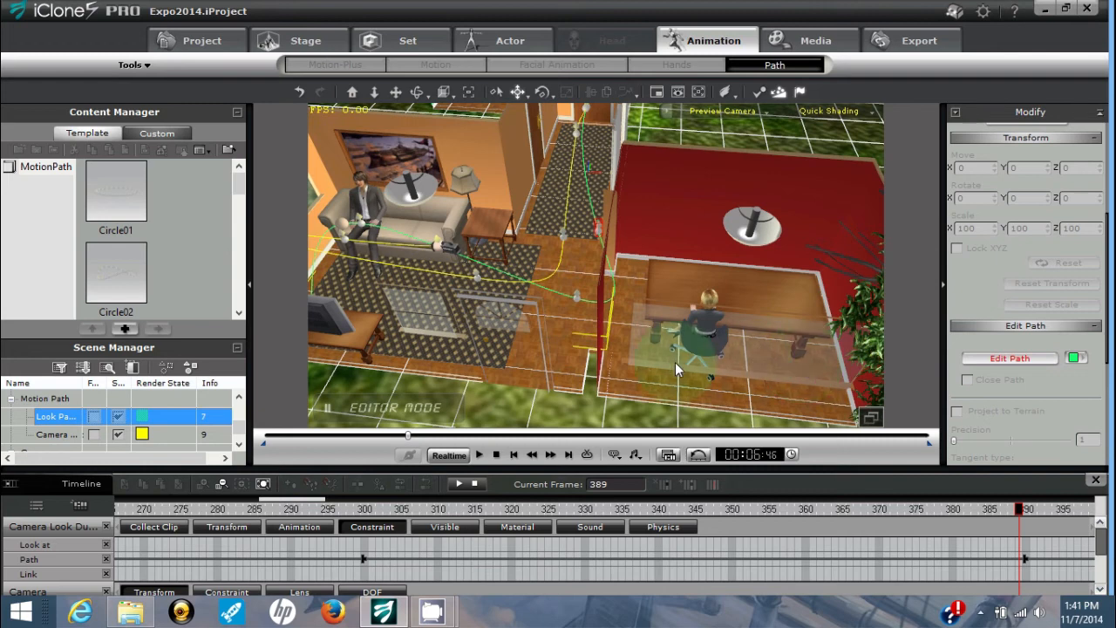
pyautogui.click(591, 290)
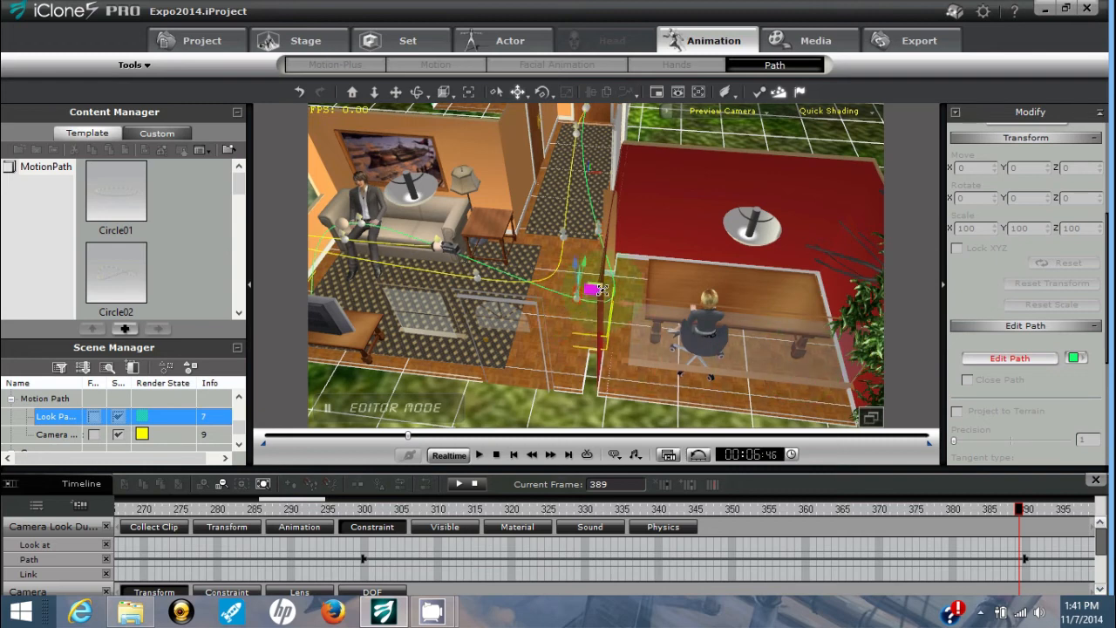
pyautogui.moveTo(593, 288); pyautogui.dragTo(527, 302)
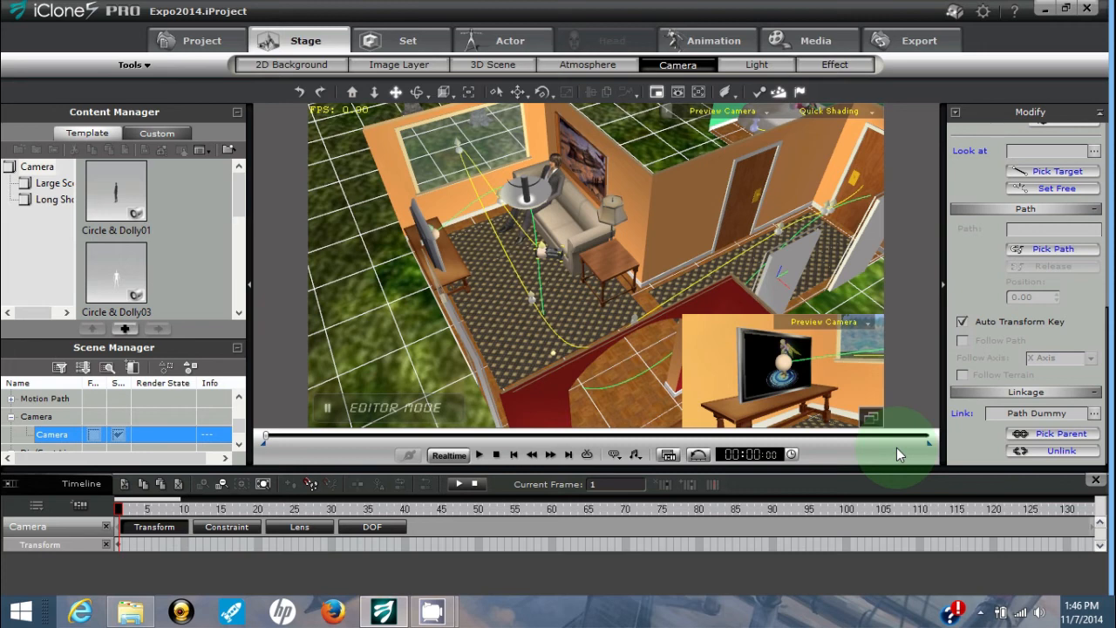
# Reset all animation data in the project and delete the camera path and look dummies from the props
pyautogui.click(705, 455)
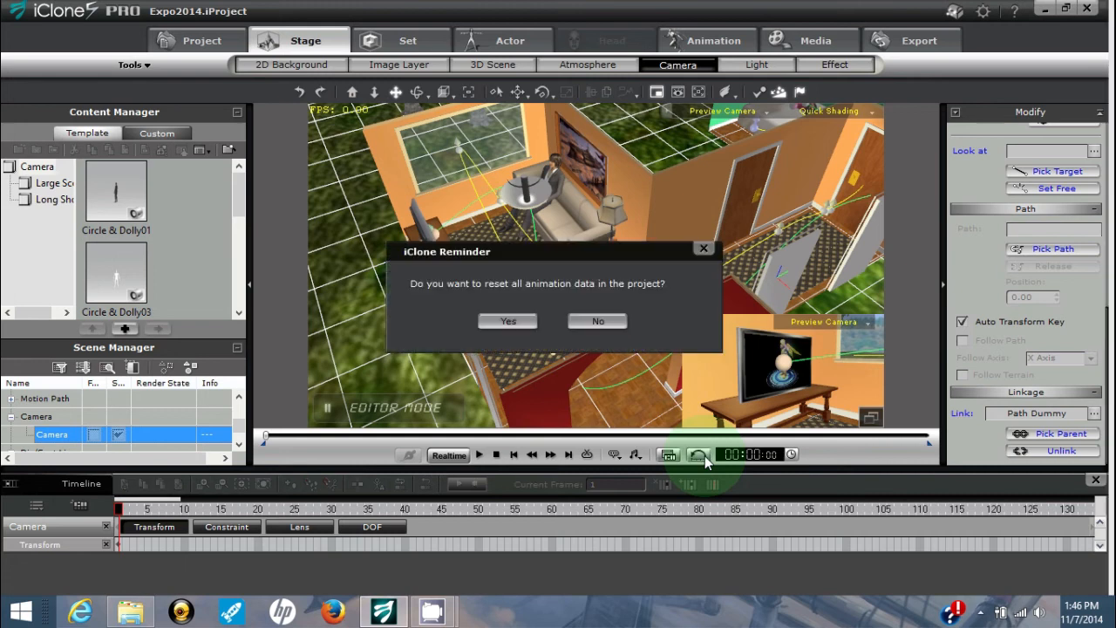
pyautogui.click(518, 322)
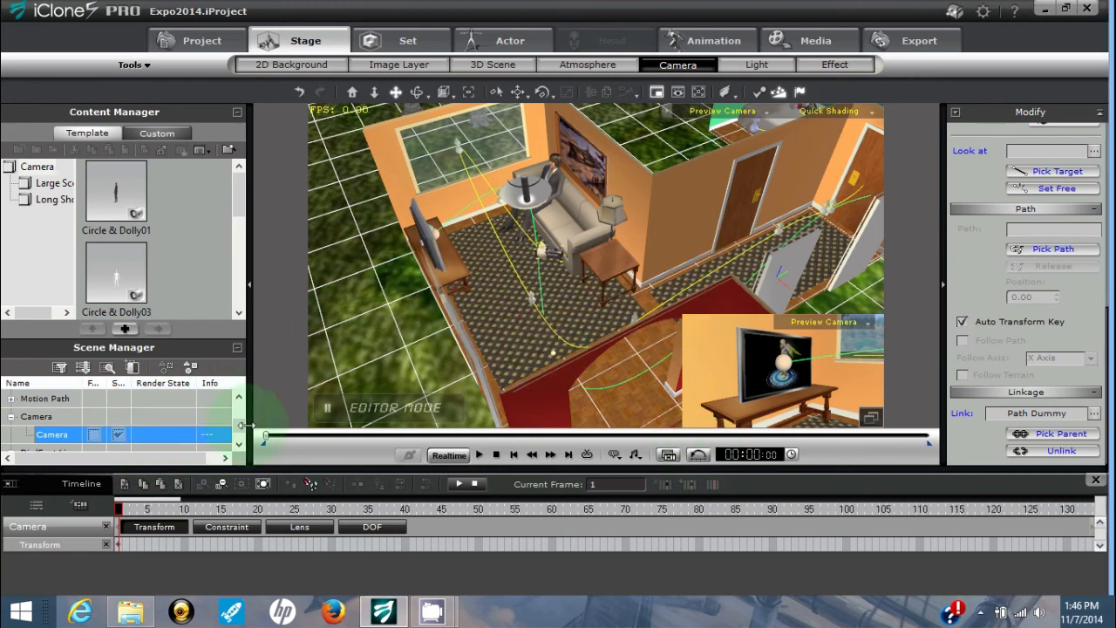
pyautogui.moveTo(240, 431); pyautogui.dragTo(239, 416)
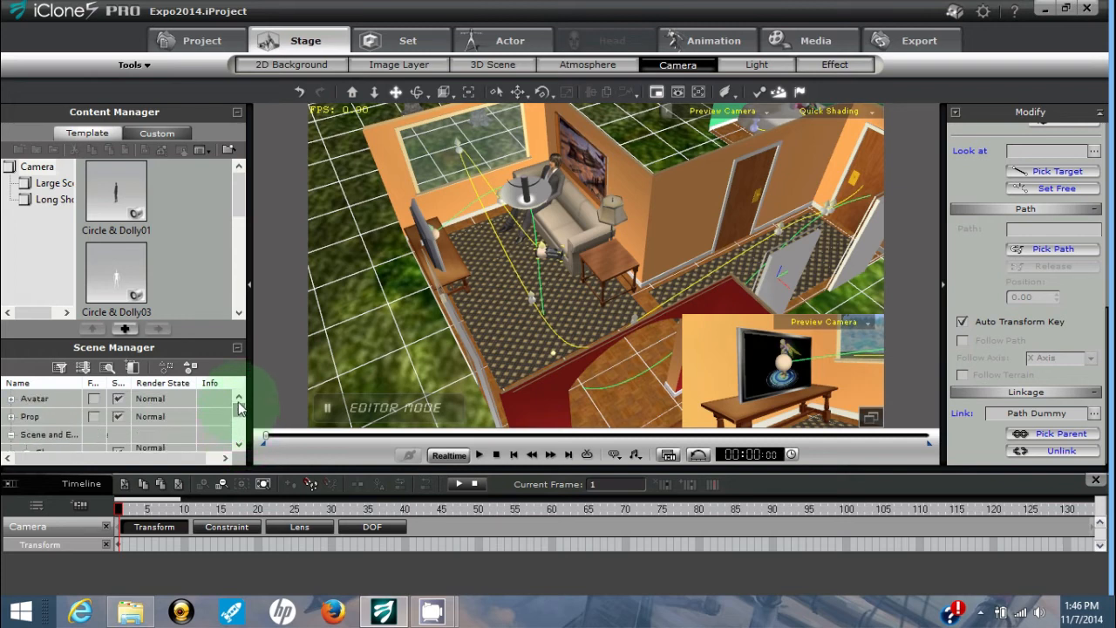
pyautogui.click(13, 418)
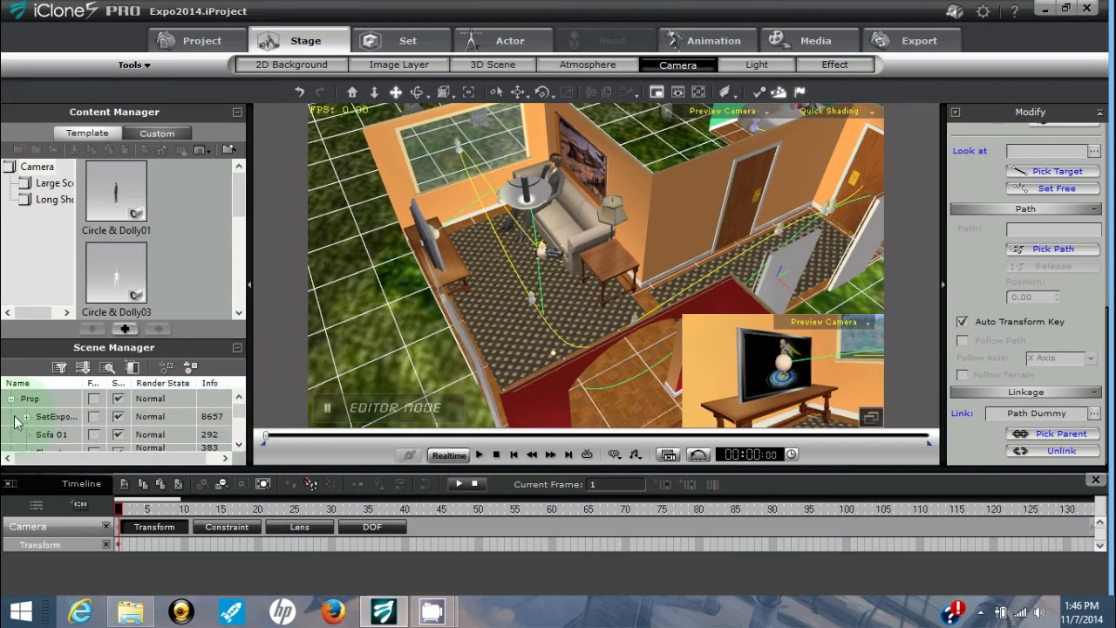
pyautogui.click(242, 441)
pyautogui.click(241, 441)
pyautogui.click(241, 442)
pyautogui.click(241, 441)
pyautogui.click(242, 441)
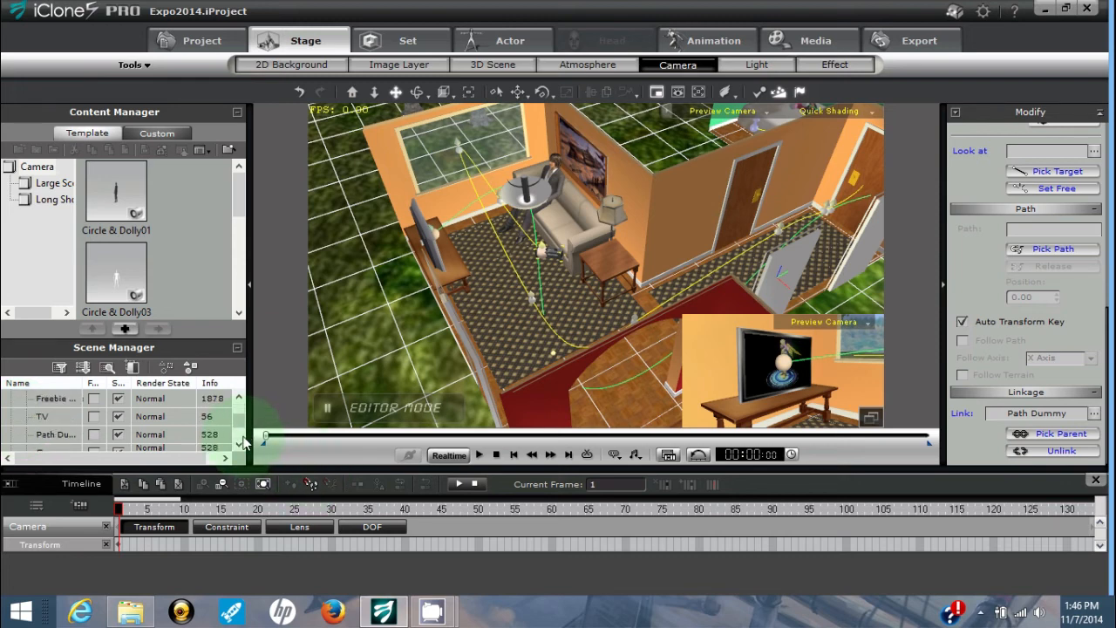
pyautogui.click(48, 433)
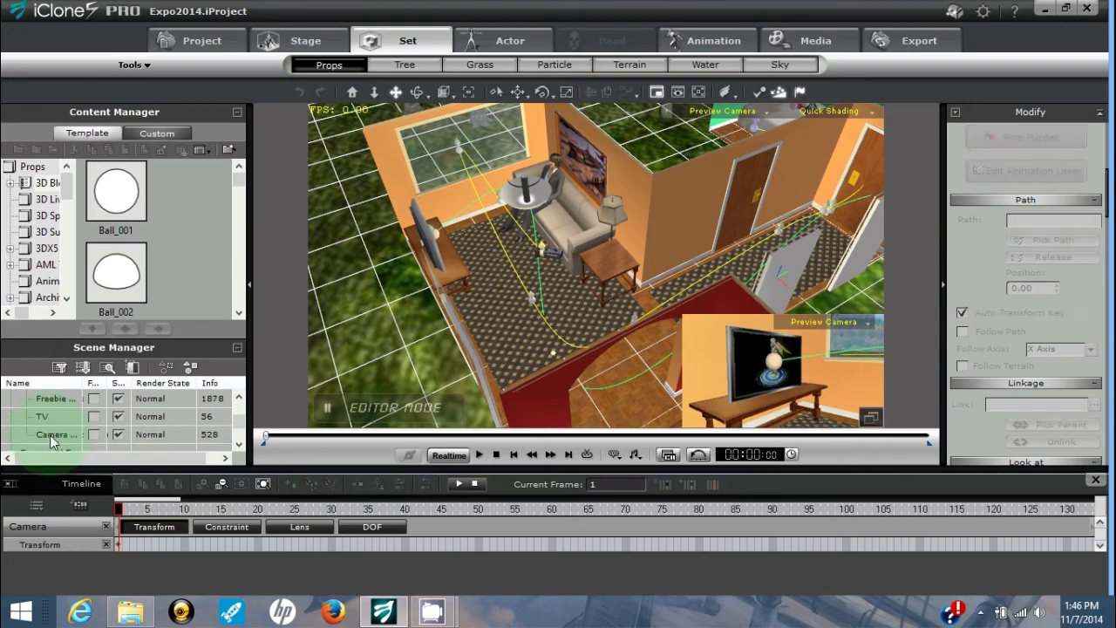
pyautogui.click(148, 449)
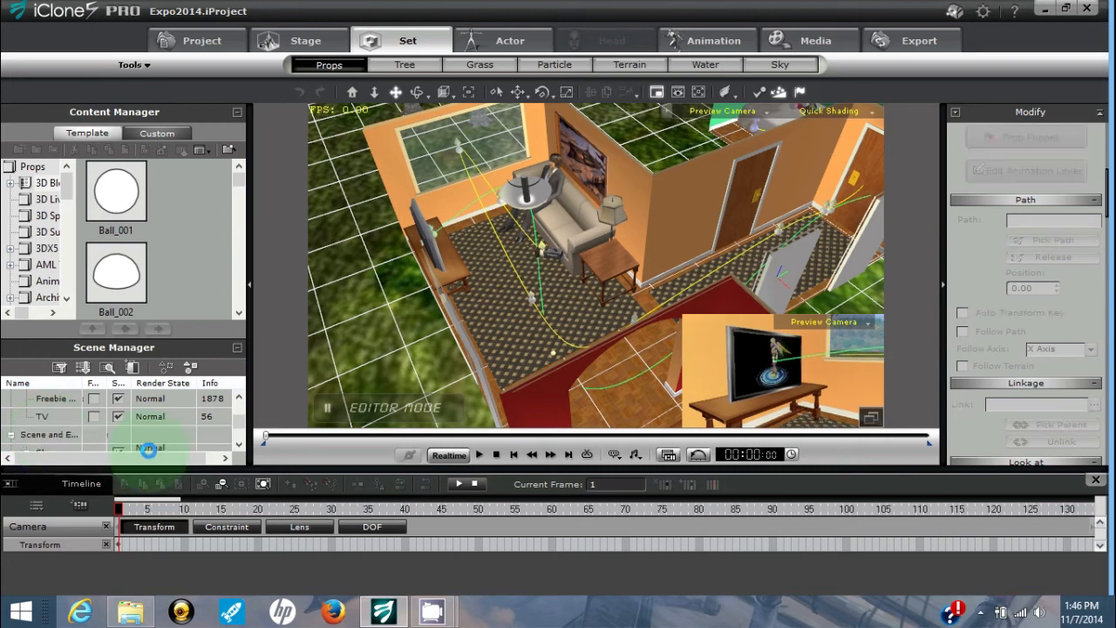
# Delete both motion paths, the Look Path and the Camera path, from the scene
pyautogui.click(242, 441)
pyautogui.click(241, 441)
pyautogui.click(241, 441)
pyautogui.click(242, 441)
pyautogui.click(10, 417)
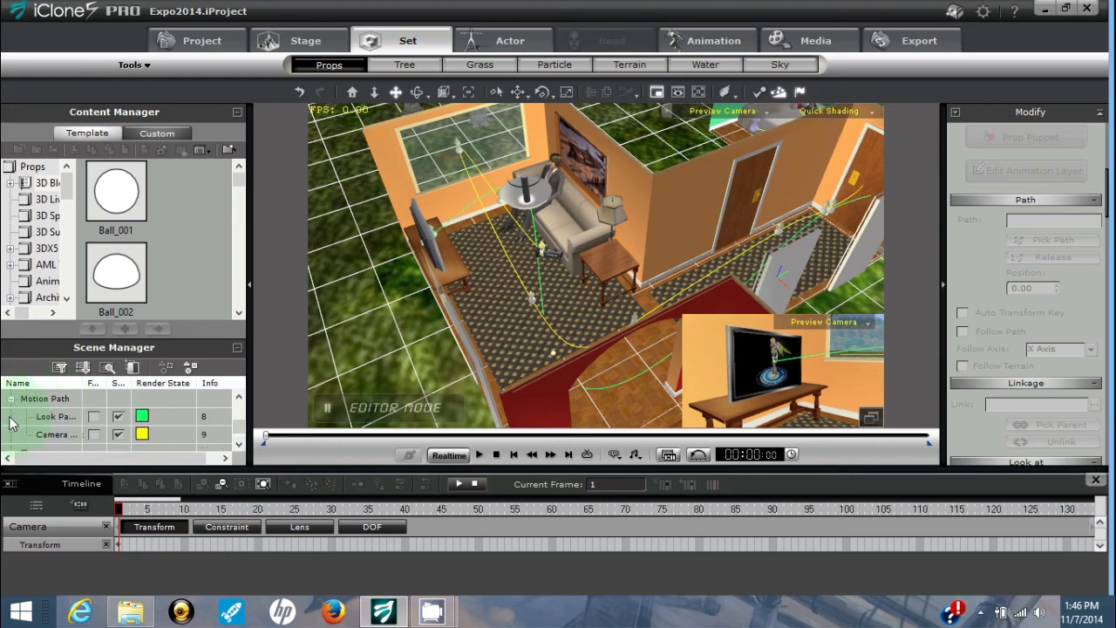
pyautogui.click(46, 424)
pyautogui.click(47, 427)
pyautogui.press('Delete')
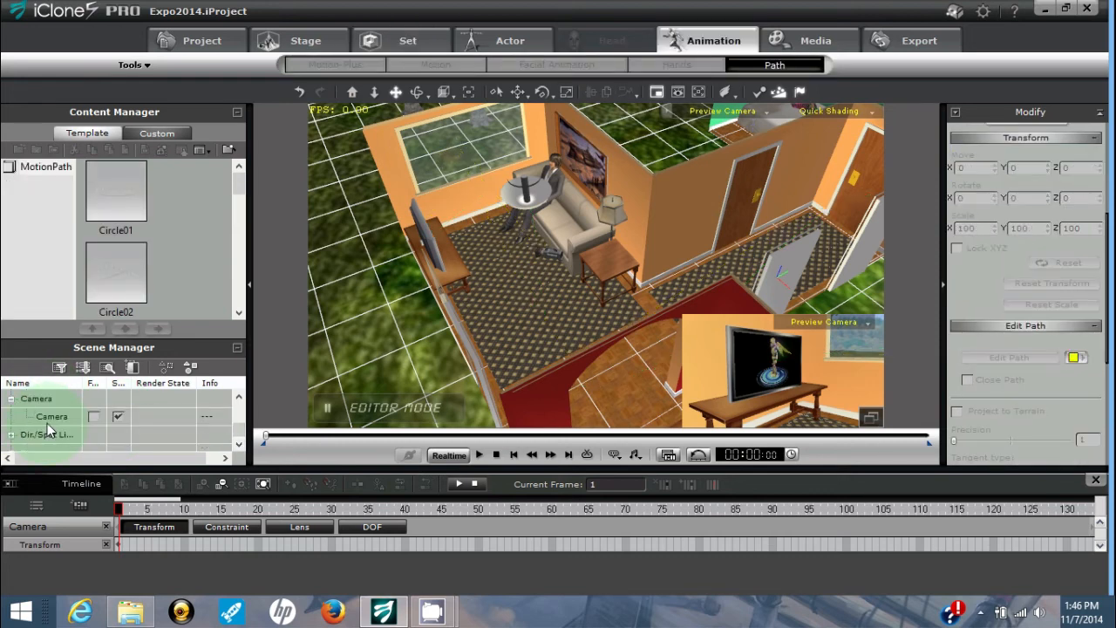
# Select the Camera and move it to the window end of the living room, at about X -602, Y -361, Z 98
pyautogui.click(47, 419)
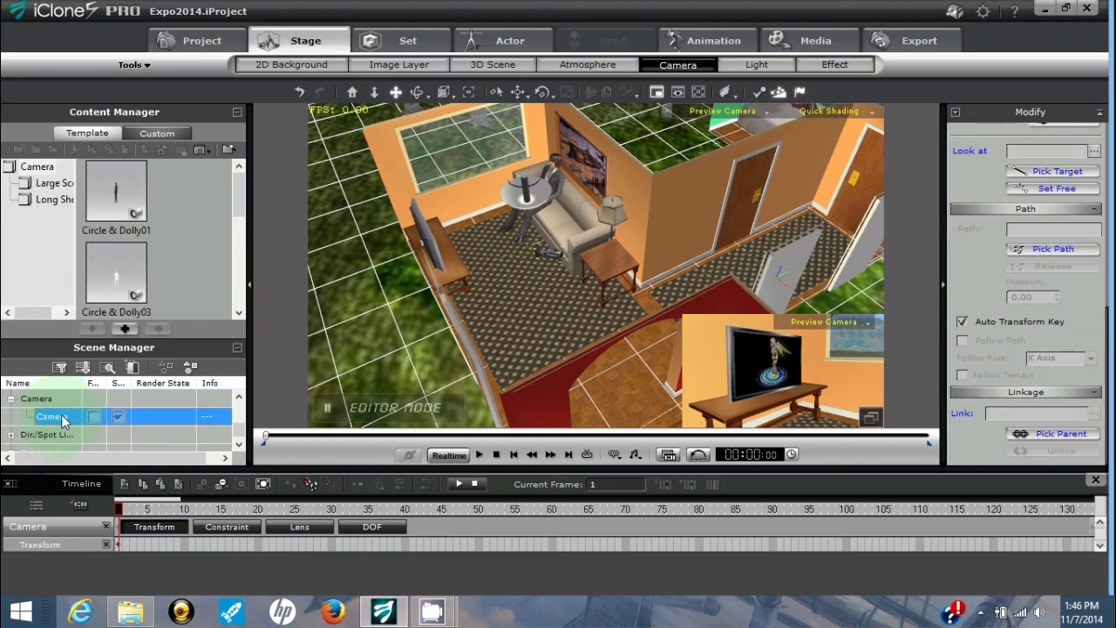
pyautogui.click(397, 93)
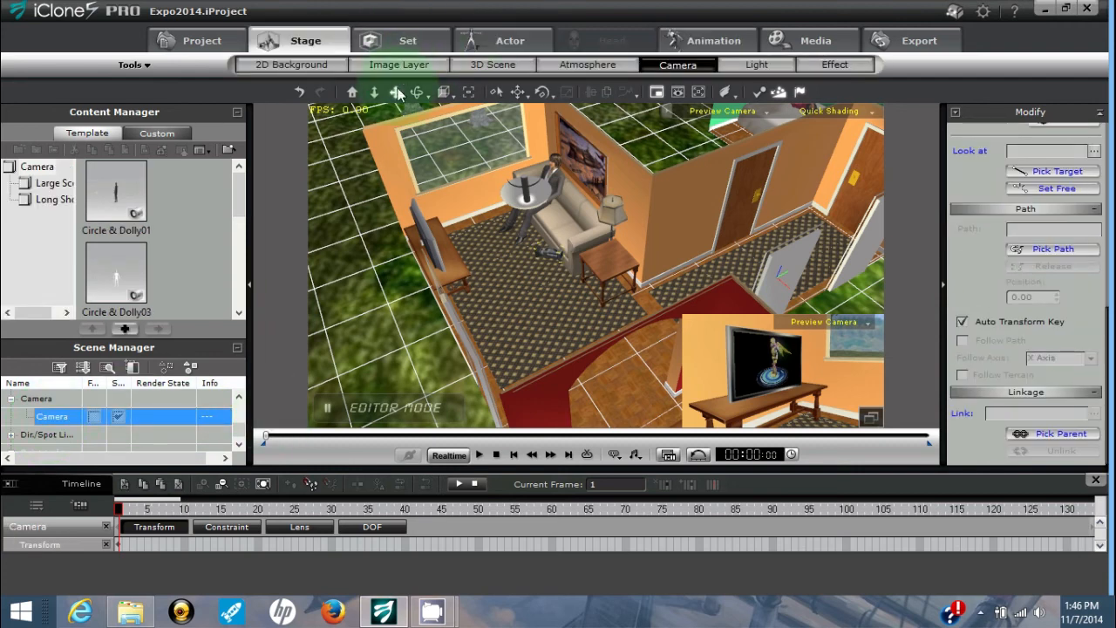
pyautogui.moveTo(453, 147); pyautogui.dragTo(653, 133)
pyautogui.click(518, 93)
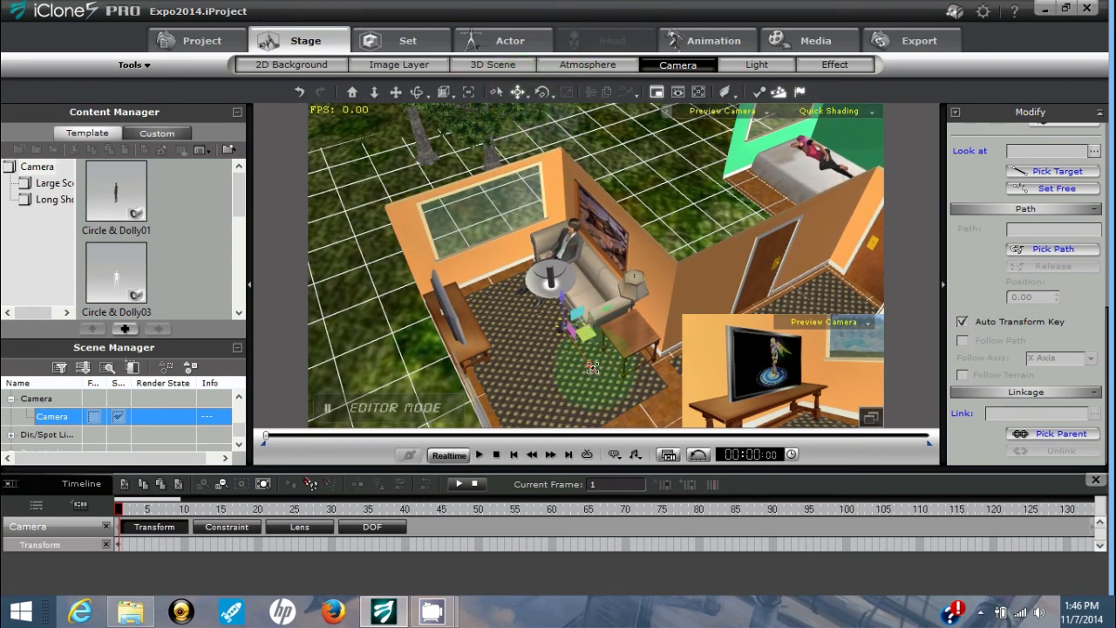
pyautogui.moveTo(593, 368); pyautogui.dragTo(579, 347)
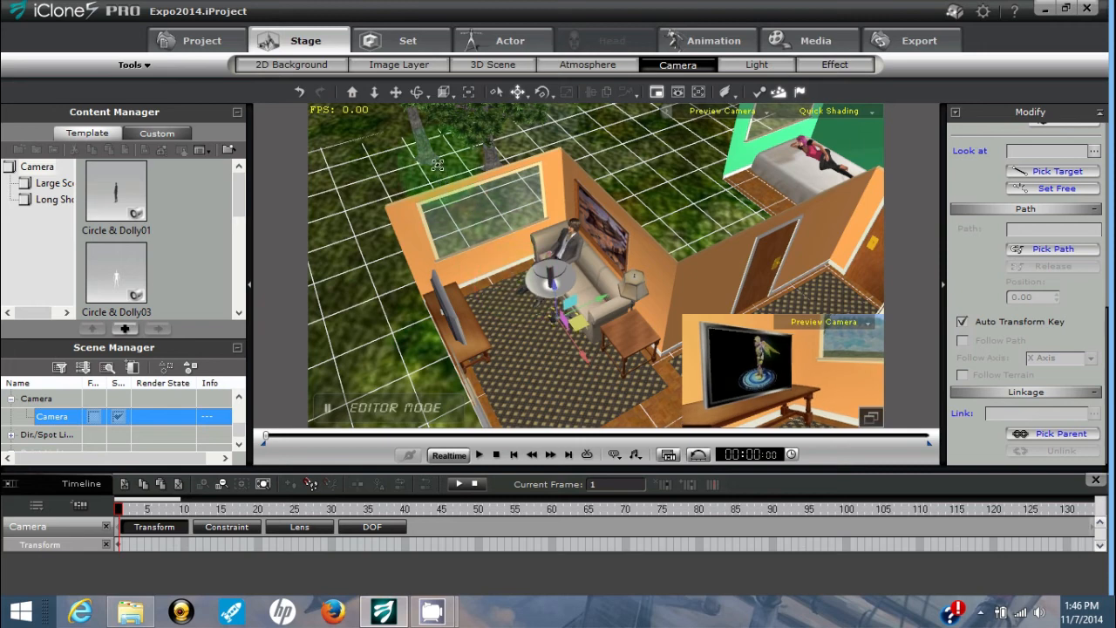
pyautogui.moveTo(585, 359); pyautogui.dragTo(583, 355)
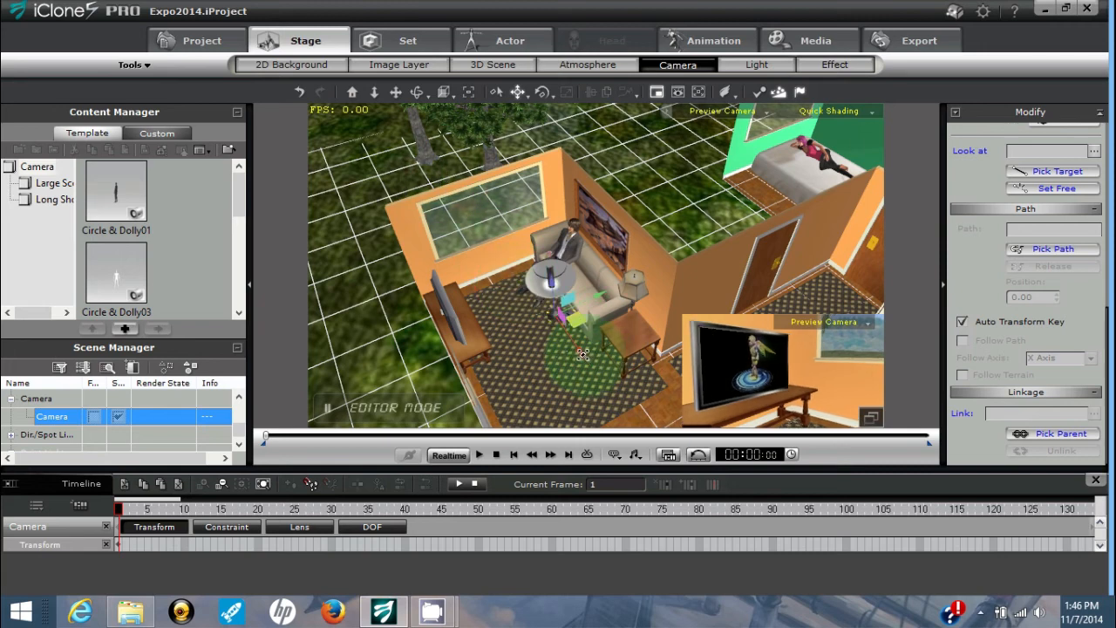
pyautogui.moveTo(407, 82); pyautogui.dragTo(432, 89)
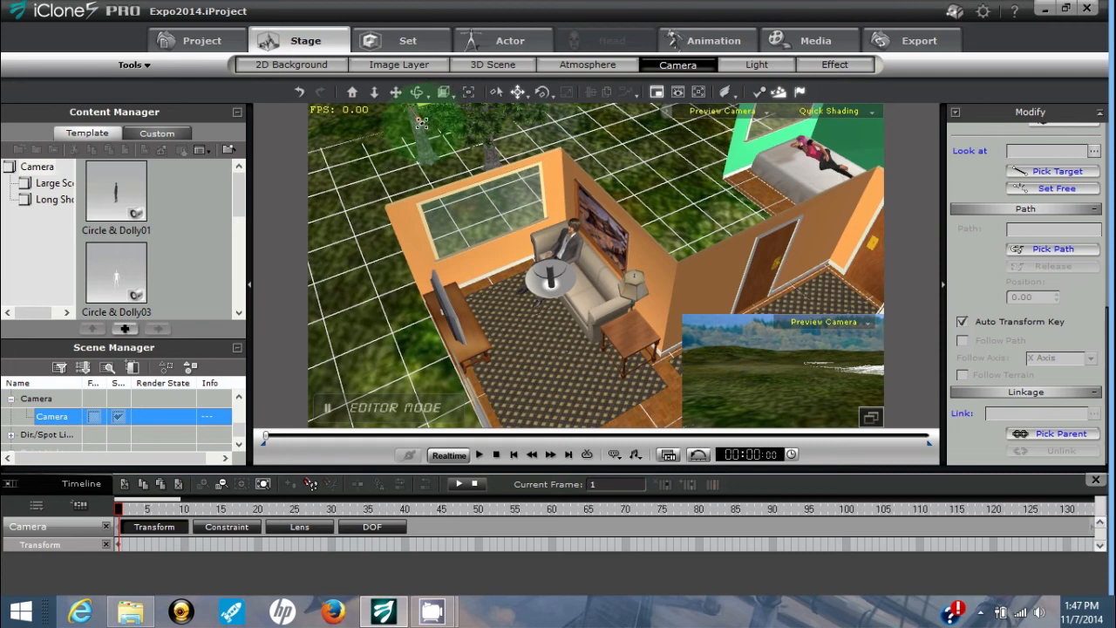
pyautogui.moveTo(422, 123); pyautogui.dragTo(512, 237)
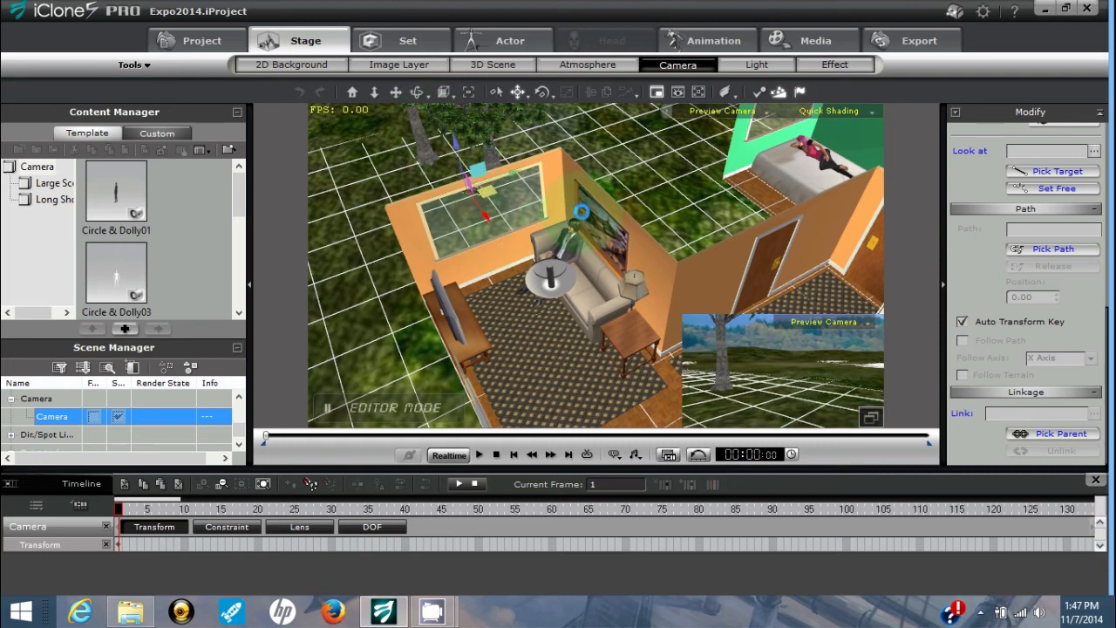
# Try Z rotations of 180 and 90 for the camera, and settle on 270 so it faces into the house
pyautogui.click(541, 92)
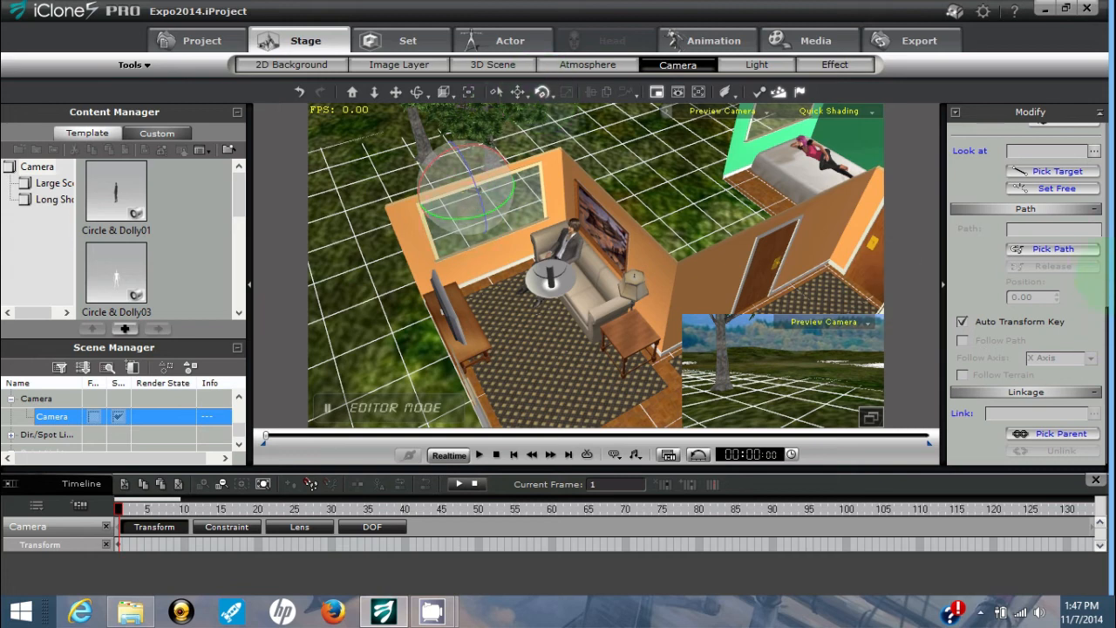
pyautogui.moveTo(1103, 353); pyautogui.dragTo(1103, 197)
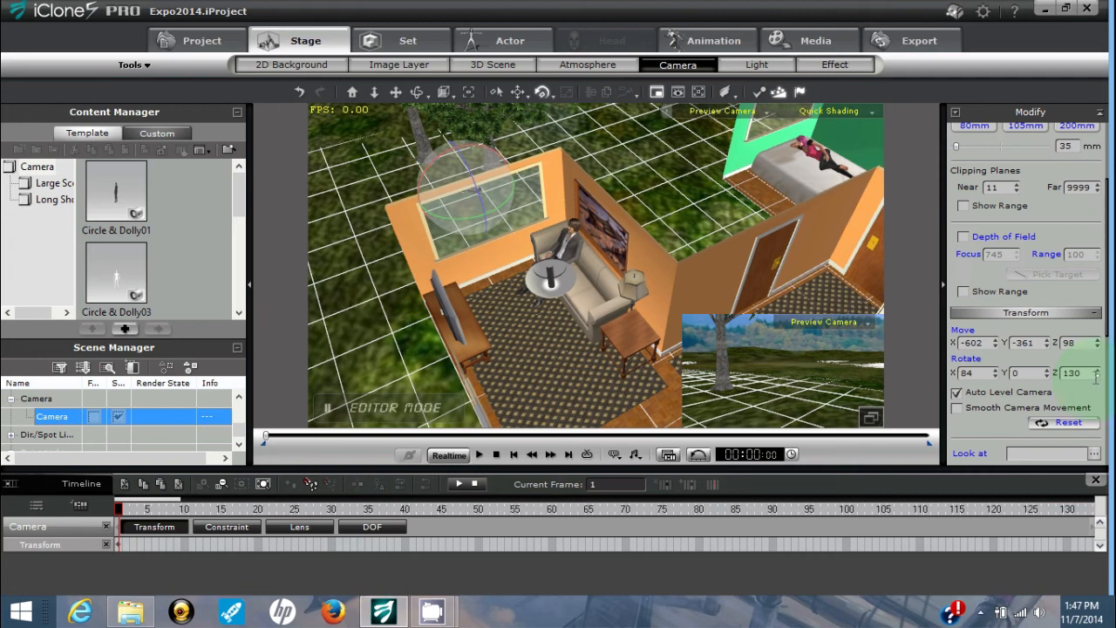
pyautogui.doubleClick(1092, 376)
pyautogui.write('180')
pyautogui.press('Return')
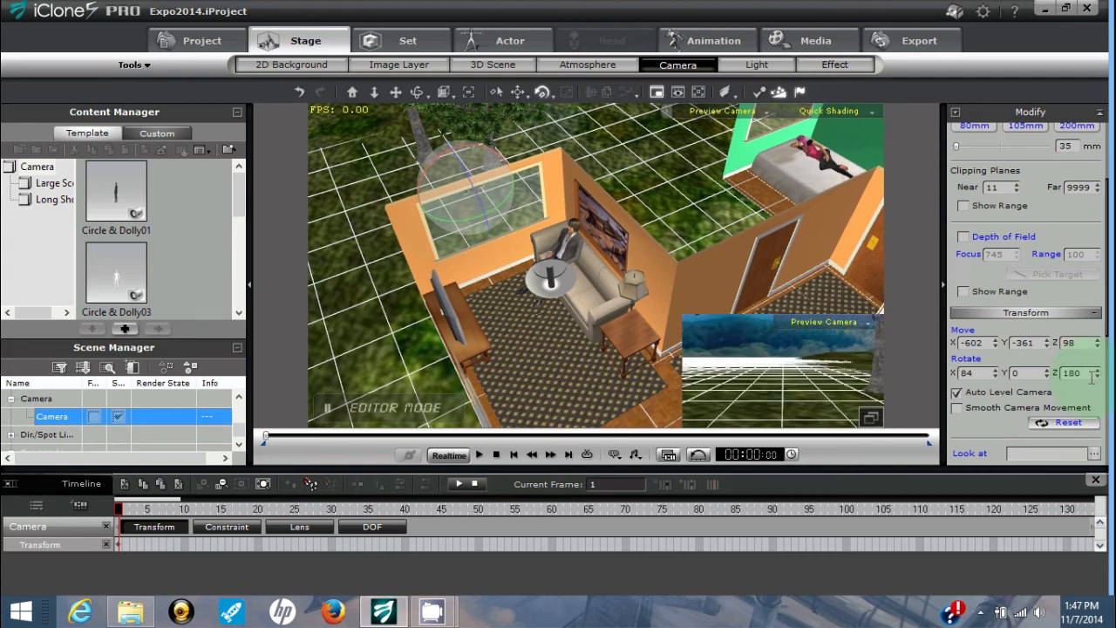
pyautogui.doubleClick(1092, 377)
pyautogui.write('90')
pyautogui.press('Return')
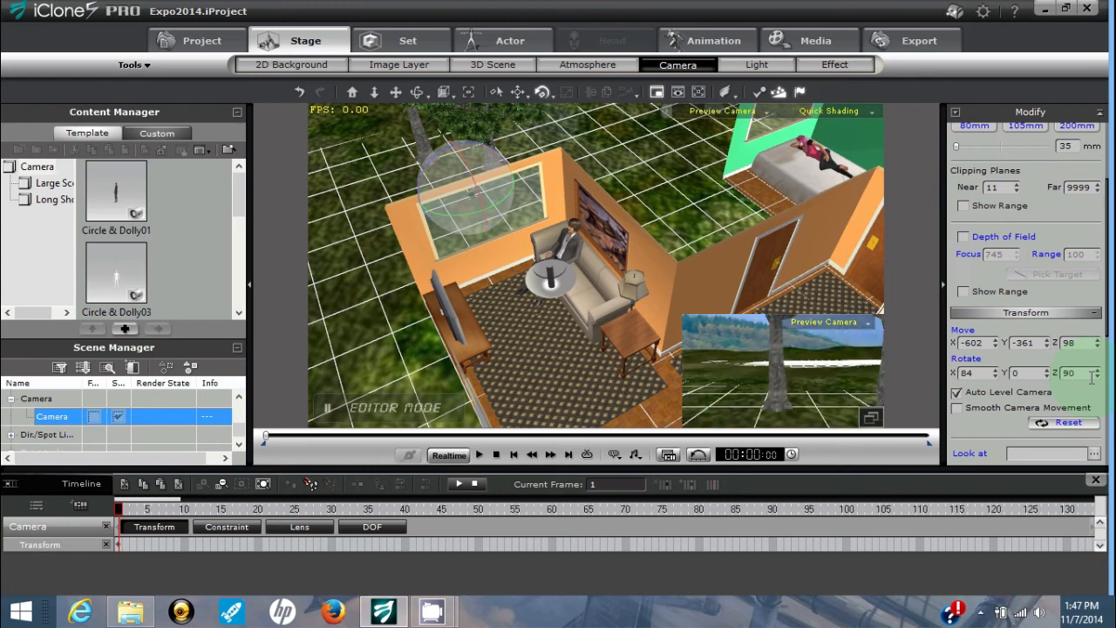
pyautogui.doubleClick(1091, 376)
pyautogui.write('270')
pyautogui.press('Return')
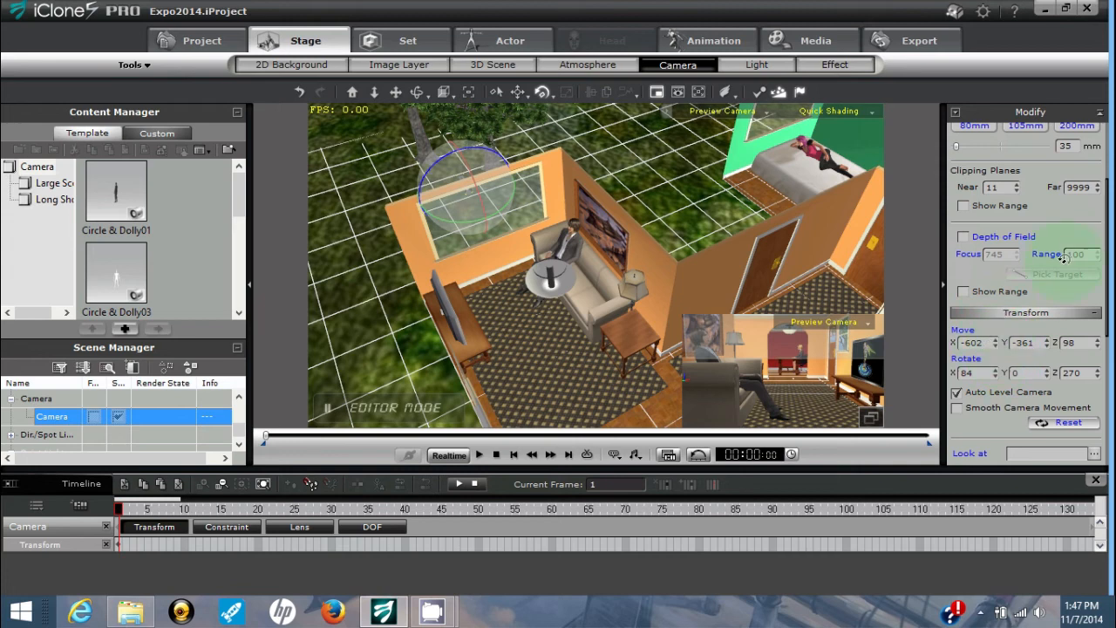
# Adjust the camera's X position to about -545, bringing it closer to the sofa
pyautogui.click(995, 345)
pyautogui.click(995, 345)
pyautogui.click(995, 345)
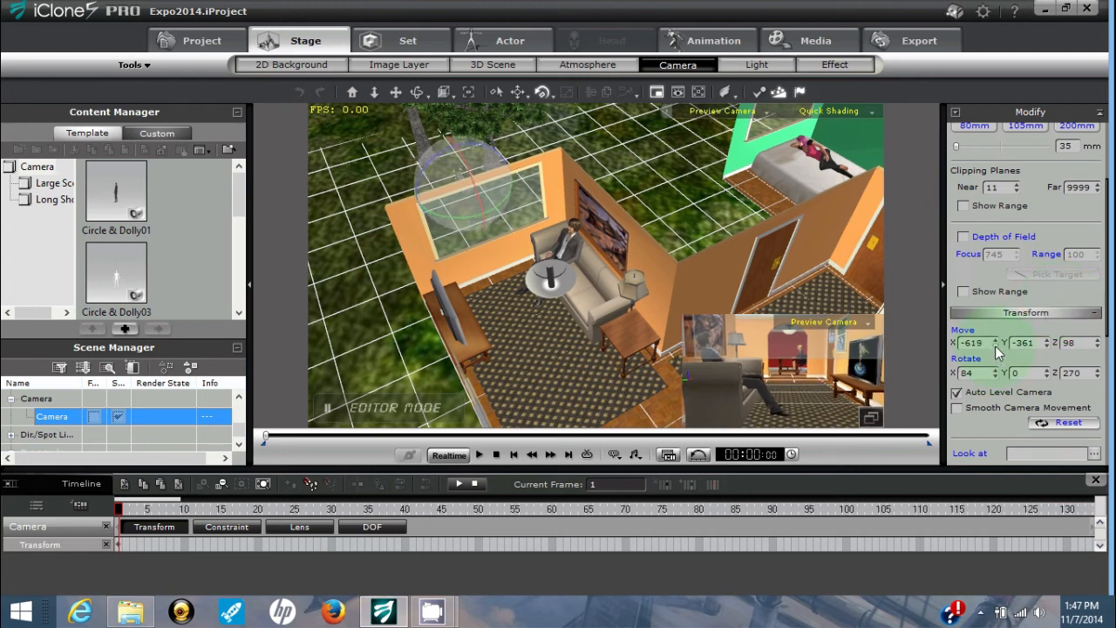
pyautogui.click(997, 341)
pyautogui.click(998, 343)
pyautogui.click(998, 343)
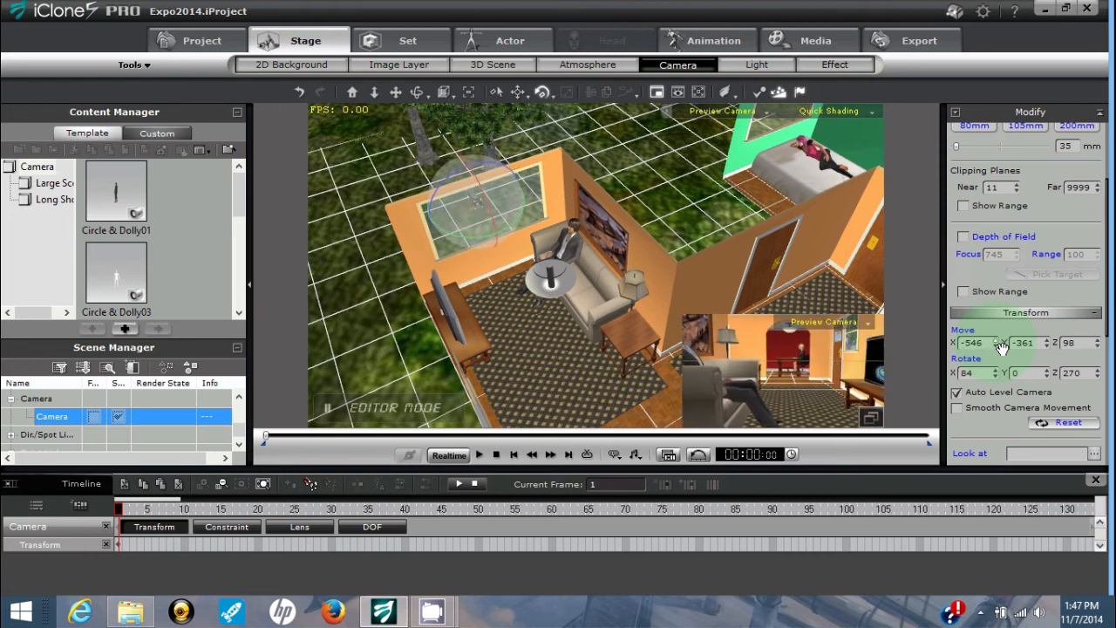
# Switch the viewport to Camera and shift it behind the sofa to about X -544, Y -318, Z 110
pyautogui.click(732, 111)
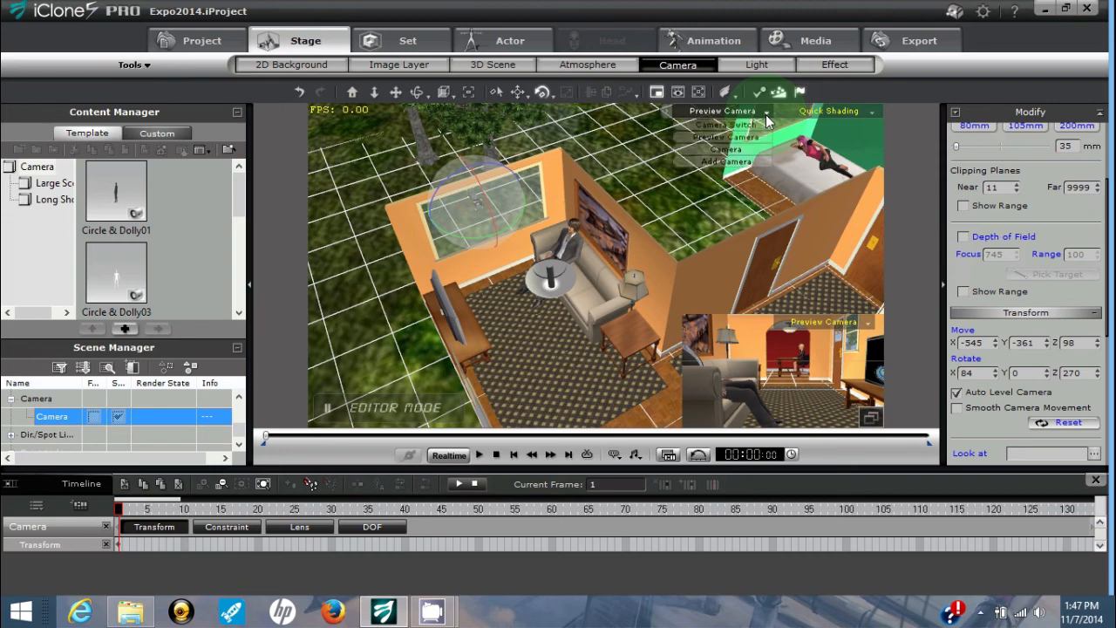
pyautogui.click(729, 149)
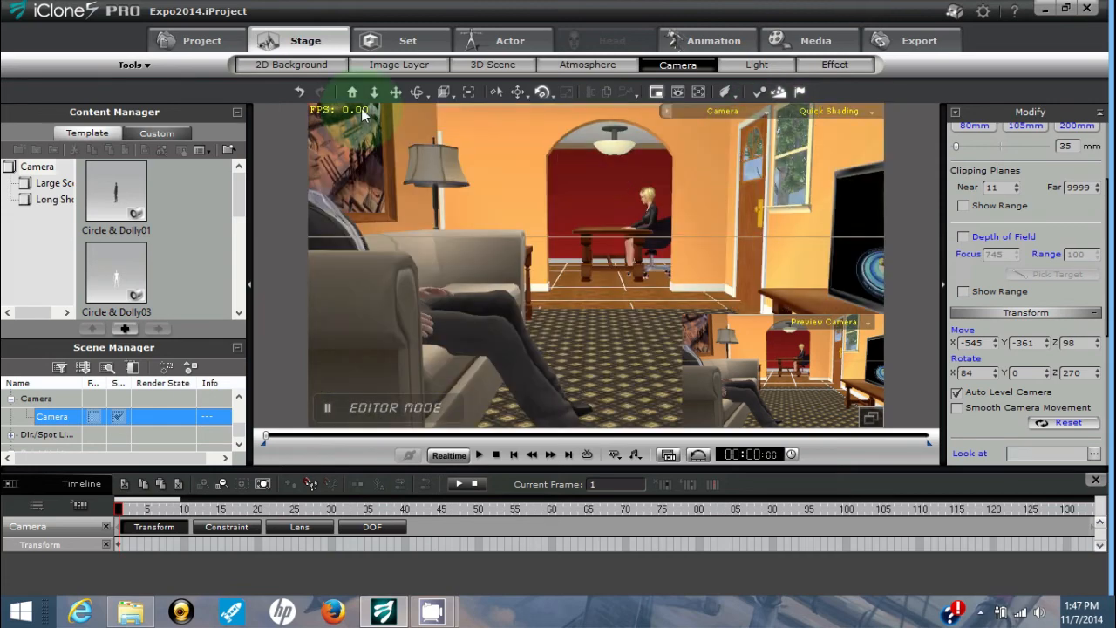
pyautogui.moveTo(462, 190); pyautogui.dragTo(564, 209)
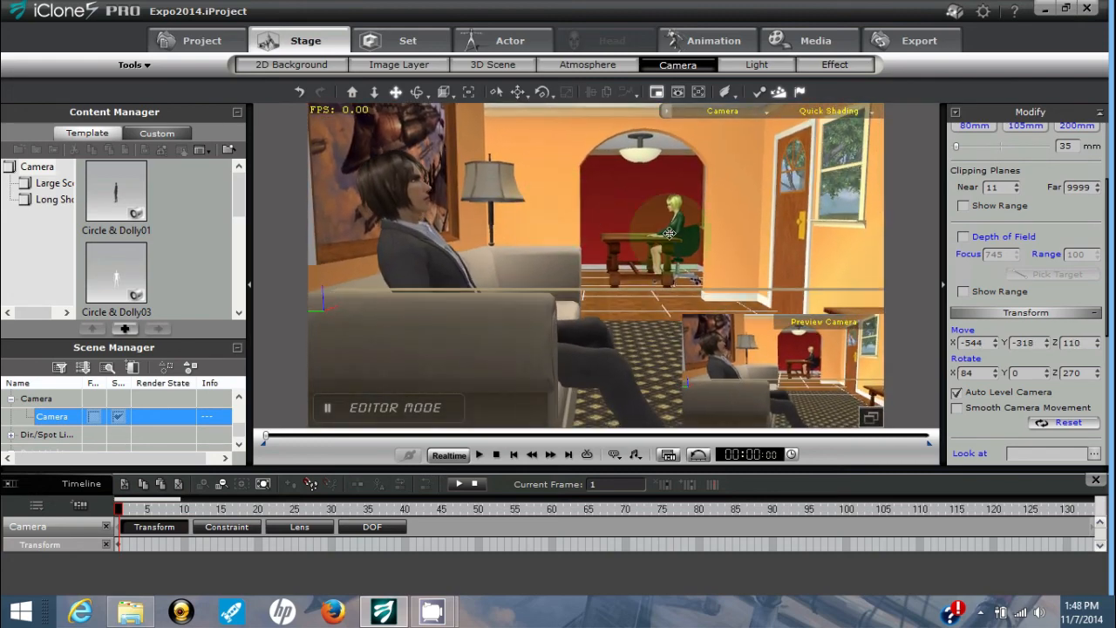
# Set the camera's near clipping plane to 12 and switch the viewport to Pixel Shading
pyautogui.click(1015, 186)
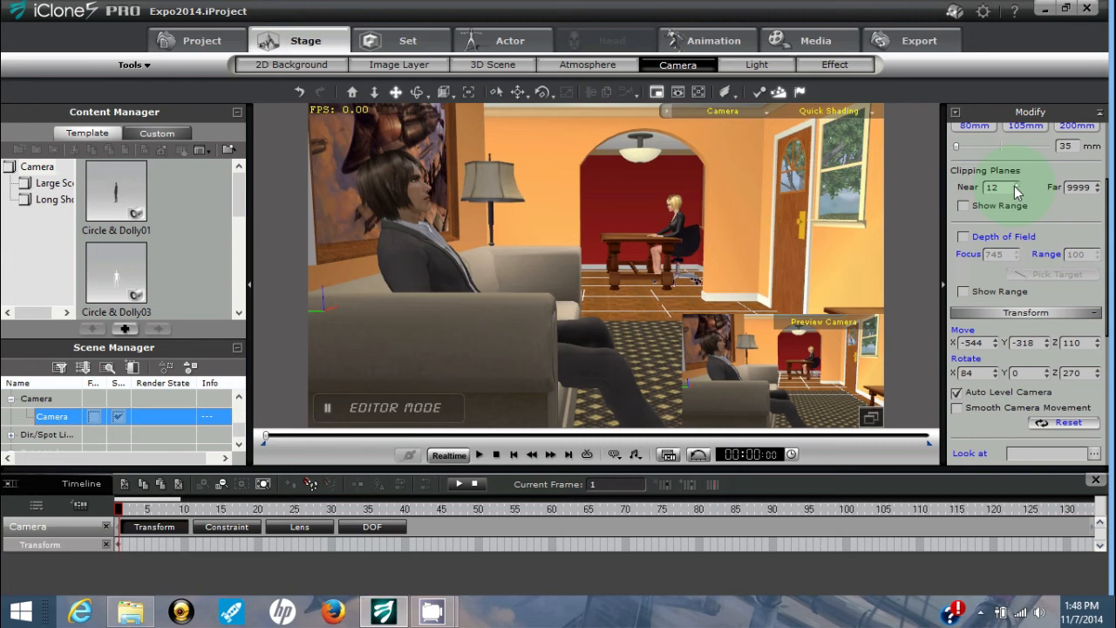
pyautogui.click(872, 114)
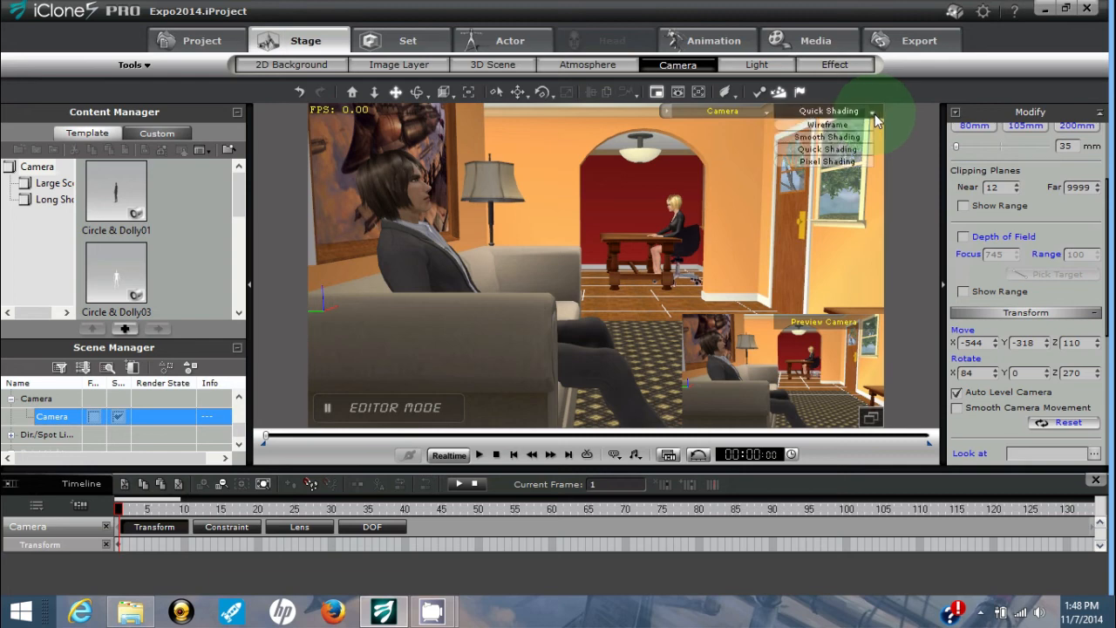
pyautogui.click(817, 163)
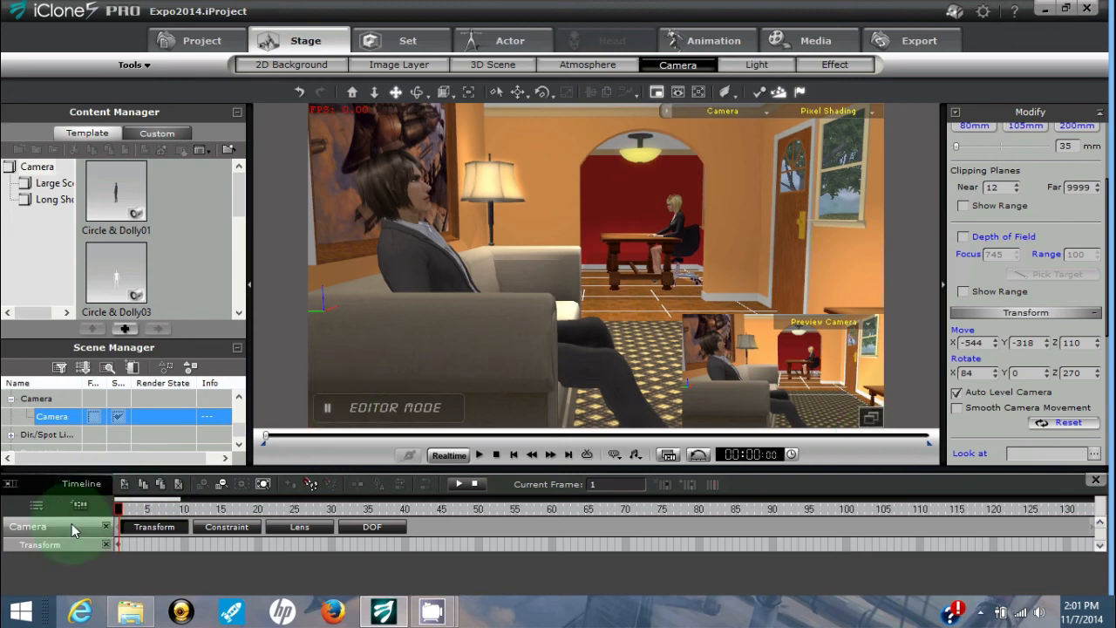
pyautogui.moveTo(1107, 322)
pyautogui.mouseDown()
pyautogui.moveTo(1108, 307)
pyautogui.moveTo(1109, 320)
pyautogui.mouseUp()
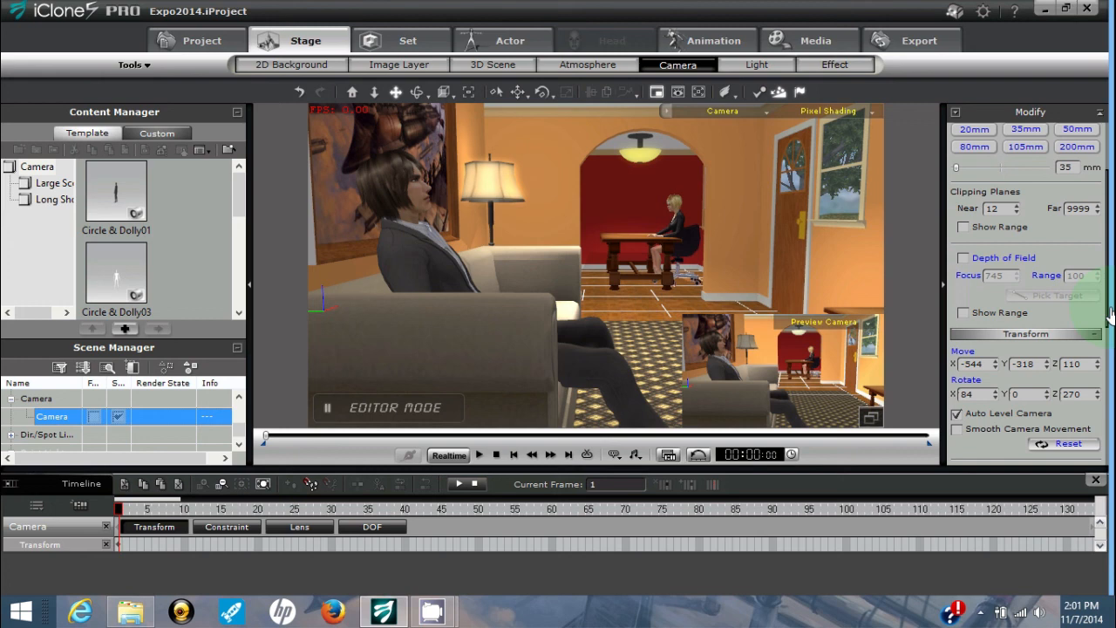
# Enable depth of field with its range shown, and view the whole house from above through the Preview Camera
pyautogui.click(963, 259)
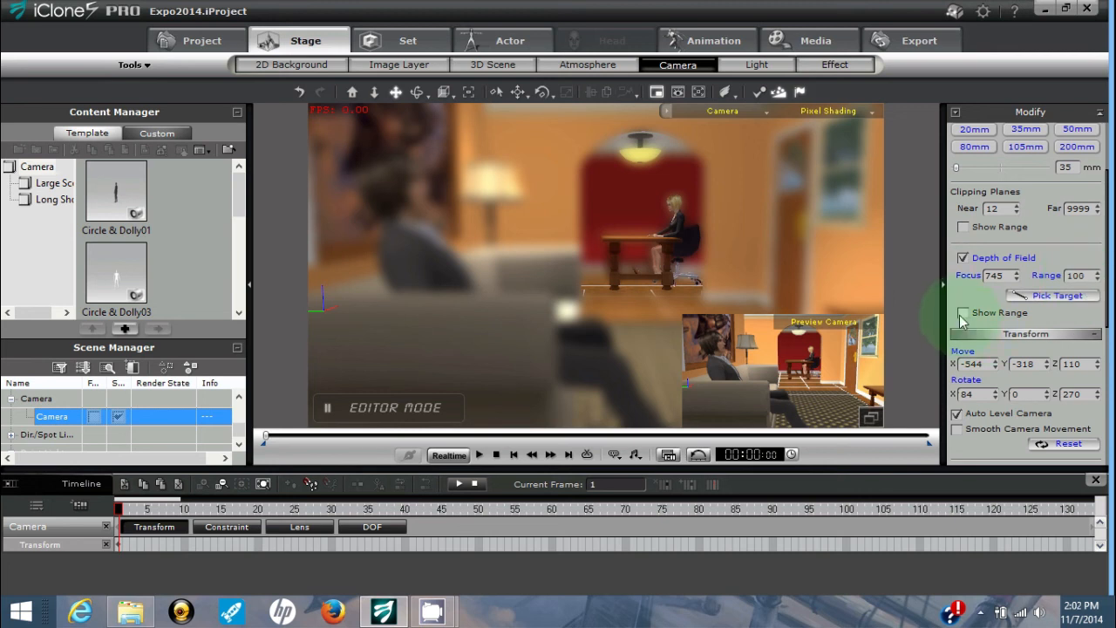
pyautogui.click(766, 111)
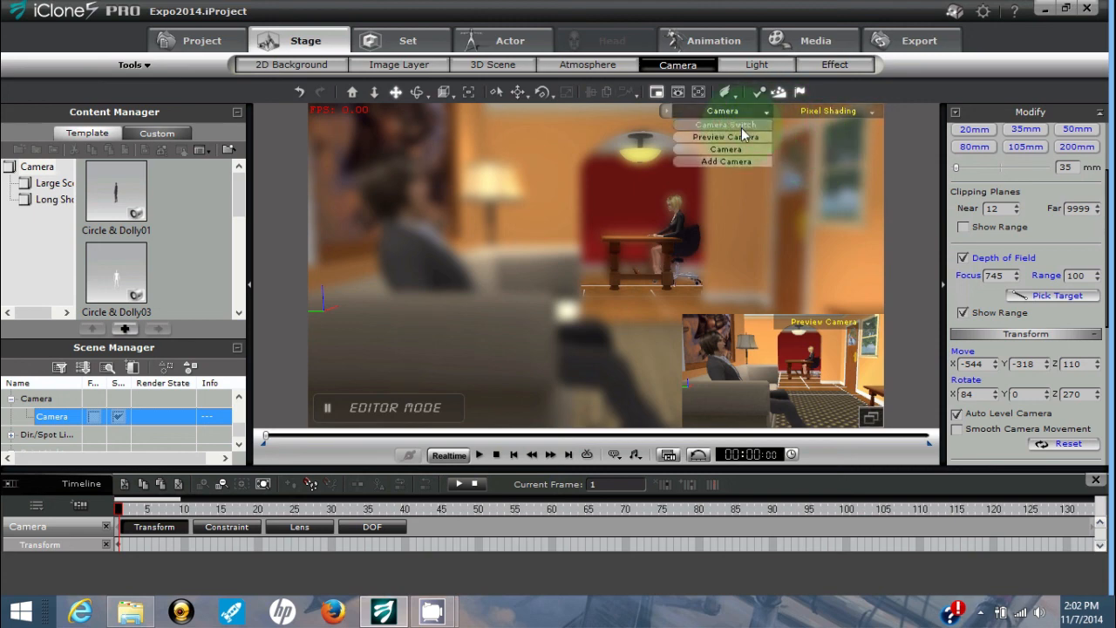
pyautogui.click(740, 138)
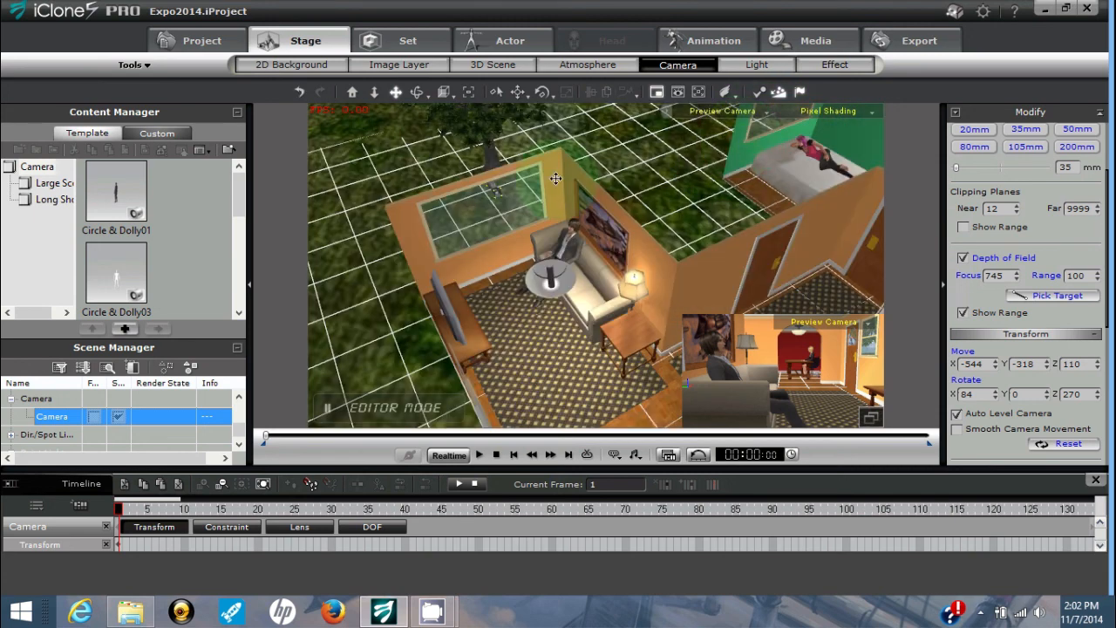
pyautogui.click(417, 96)
pyautogui.moveTo(565, 246); pyautogui.dragTo(598, 211)
pyautogui.scroll(-5, 521, 268)
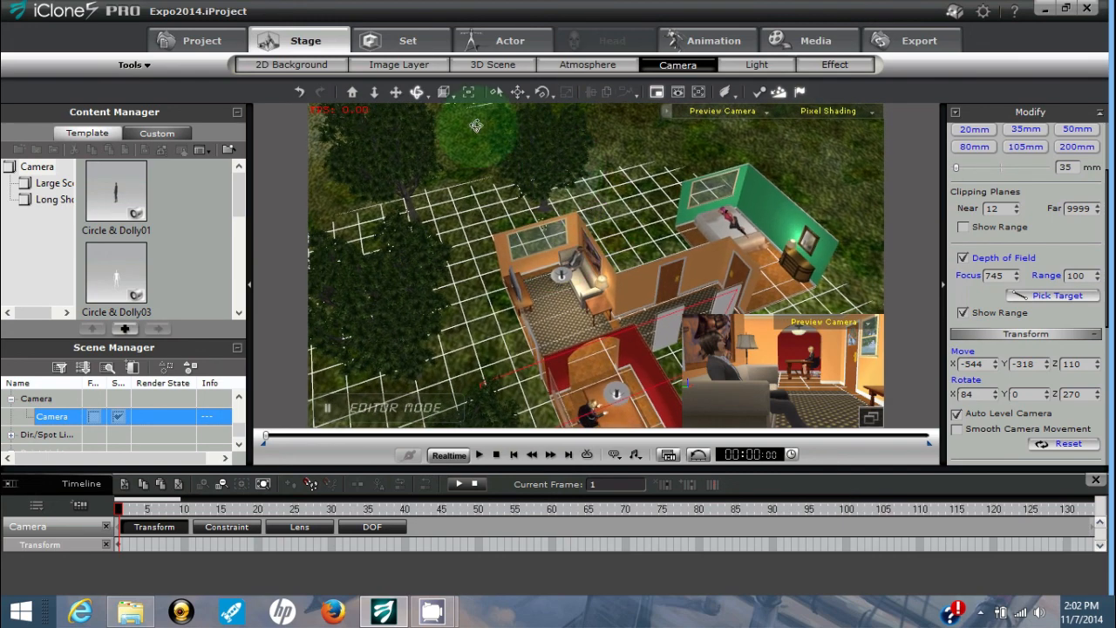
pyautogui.click(398, 94)
pyautogui.moveTo(563, 253); pyautogui.dragTo(547, 222)
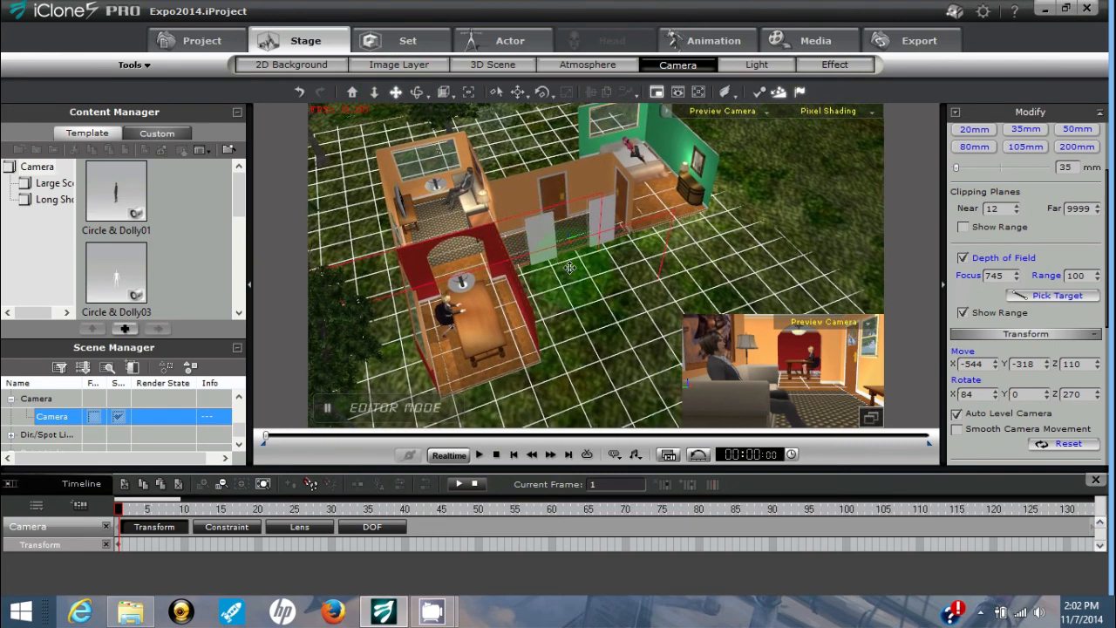
# Set the camera's depth-of-field focus distance to 200
pyautogui.click(497, 92)
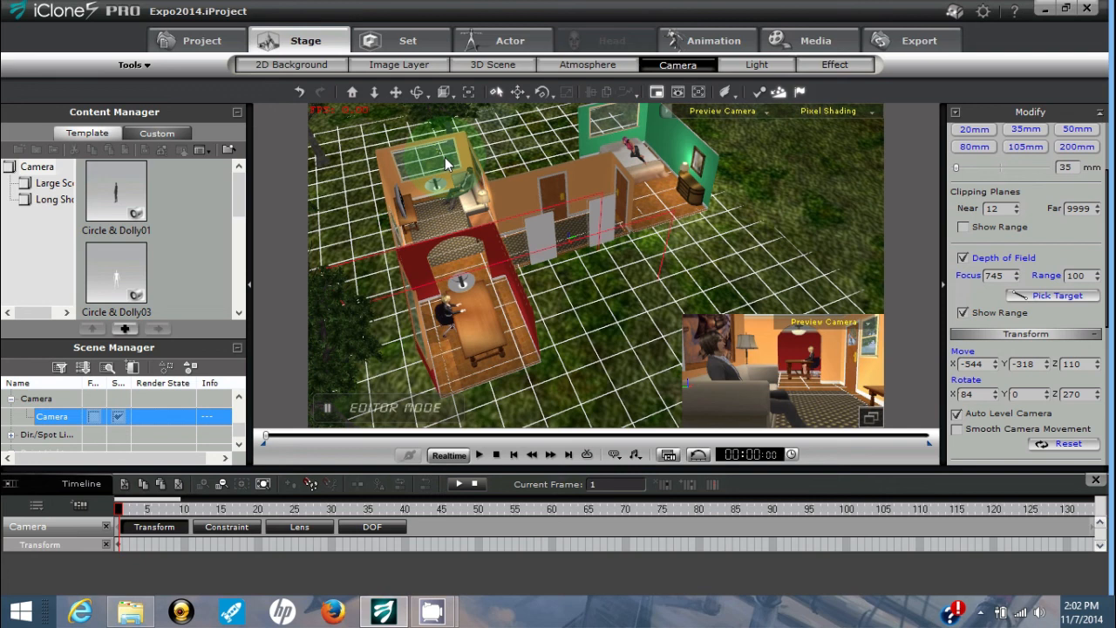
pyautogui.doubleClick(1003, 276)
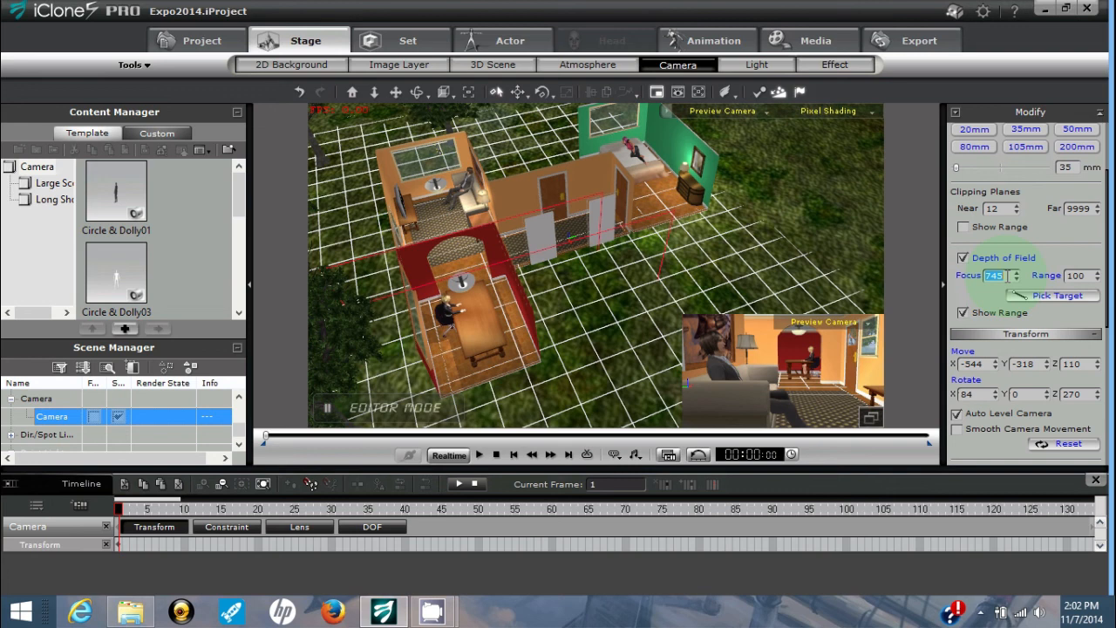
pyautogui.press('Return')
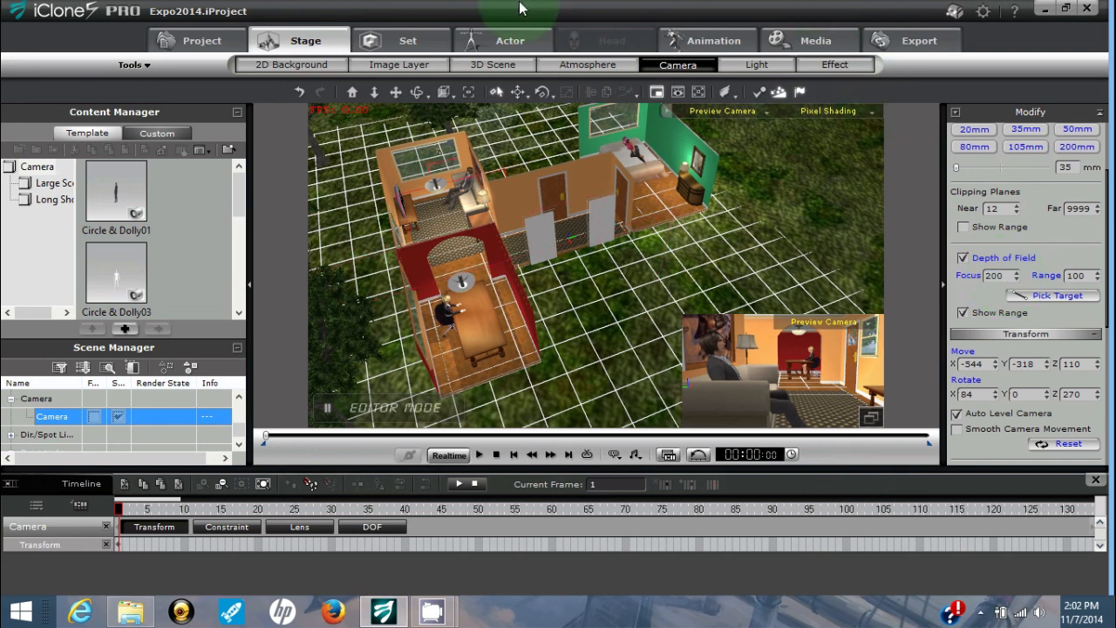
# Examine where the depth-of-field range falls around the sofa from several angles, and return the viewport to Camera
pyautogui.click(373, 96)
pyautogui.moveTo(406, 166); pyautogui.dragTo(405, 120)
pyautogui.moveTo(523, 209); pyautogui.dragTo(583, 258)
pyautogui.scroll(8, 583, 258)
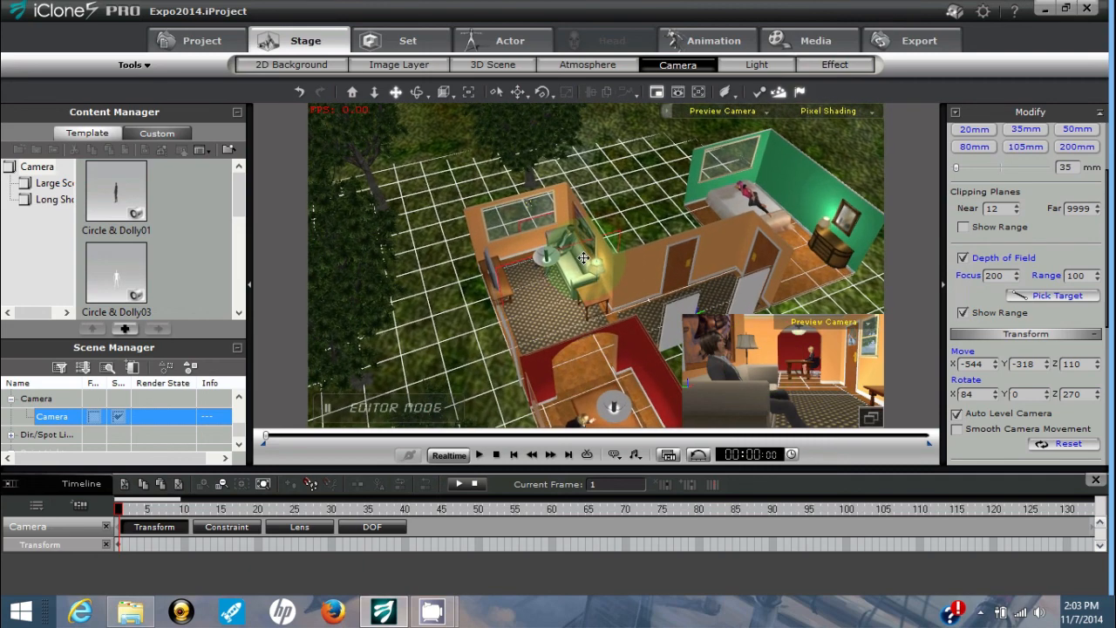
pyautogui.scroll(8, 583, 258)
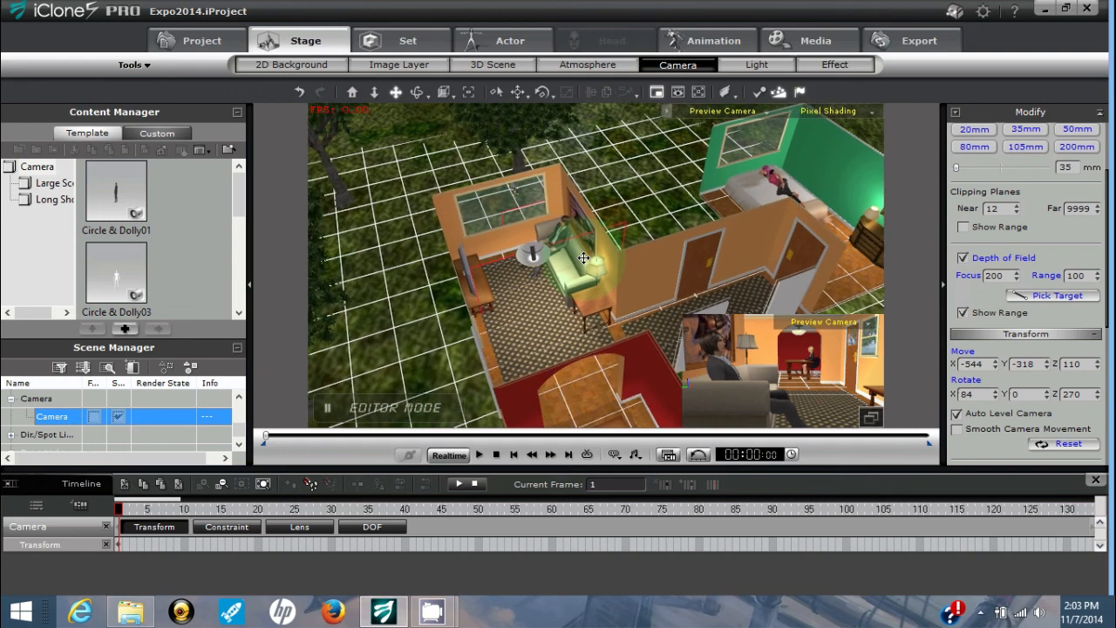
pyautogui.scroll(8, 584, 258)
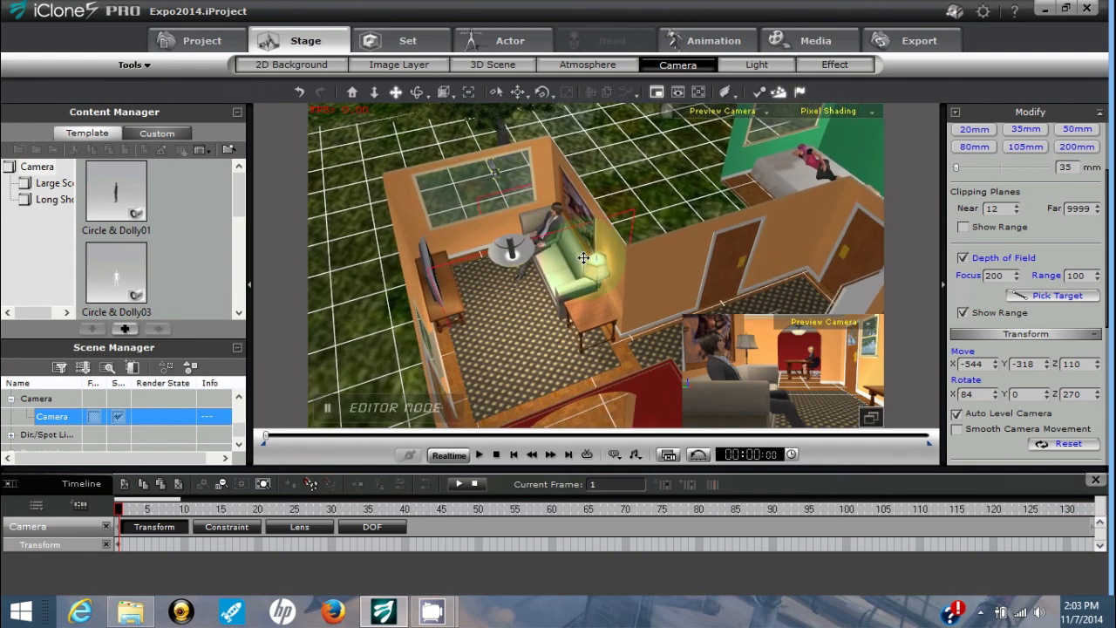
pyautogui.scroll(1, 580, 250)
pyautogui.click(418, 93)
pyautogui.moveTo(563, 365); pyautogui.dragTo(785, 164)
pyautogui.click(765, 111)
pyautogui.click(730, 150)
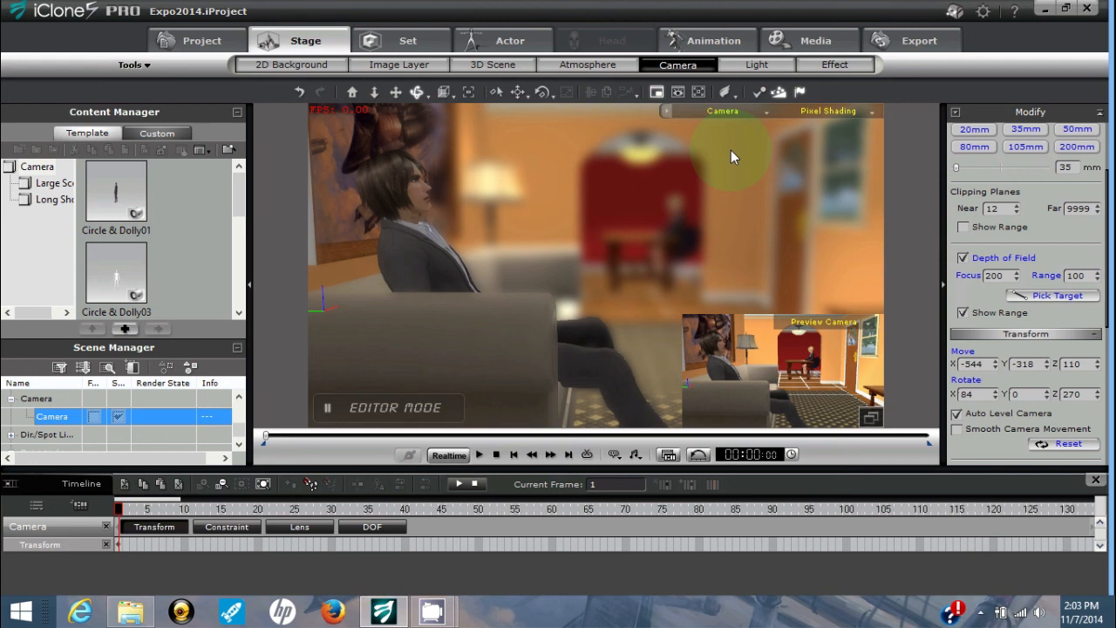
# Show the camera's DOF track in the timeline and key the current focus at frame 120
pyautogui.click(372, 534)
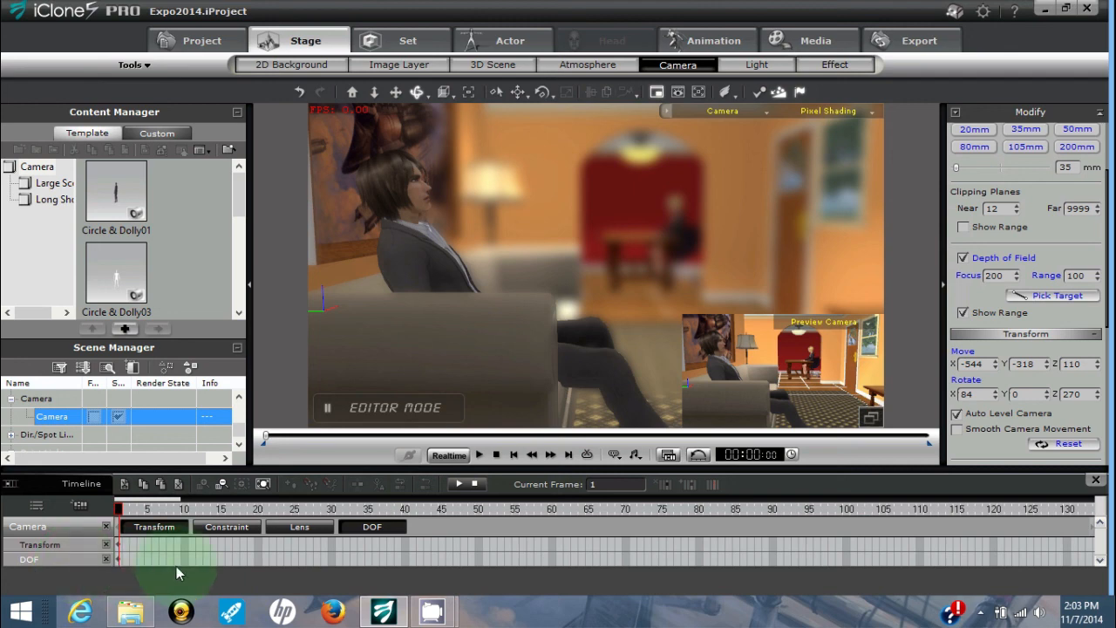
pyautogui.click(993, 510)
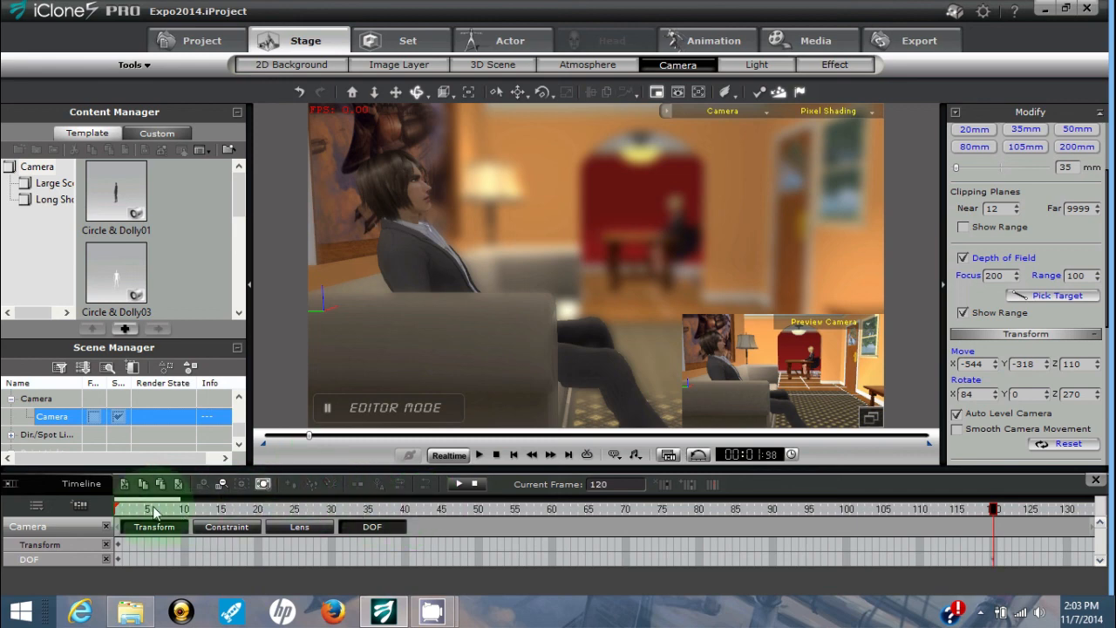
# Set the depth-of-field focus to 750 at frame 196
pyautogui.moveTo(146, 506); pyautogui.dragTo(187, 506)
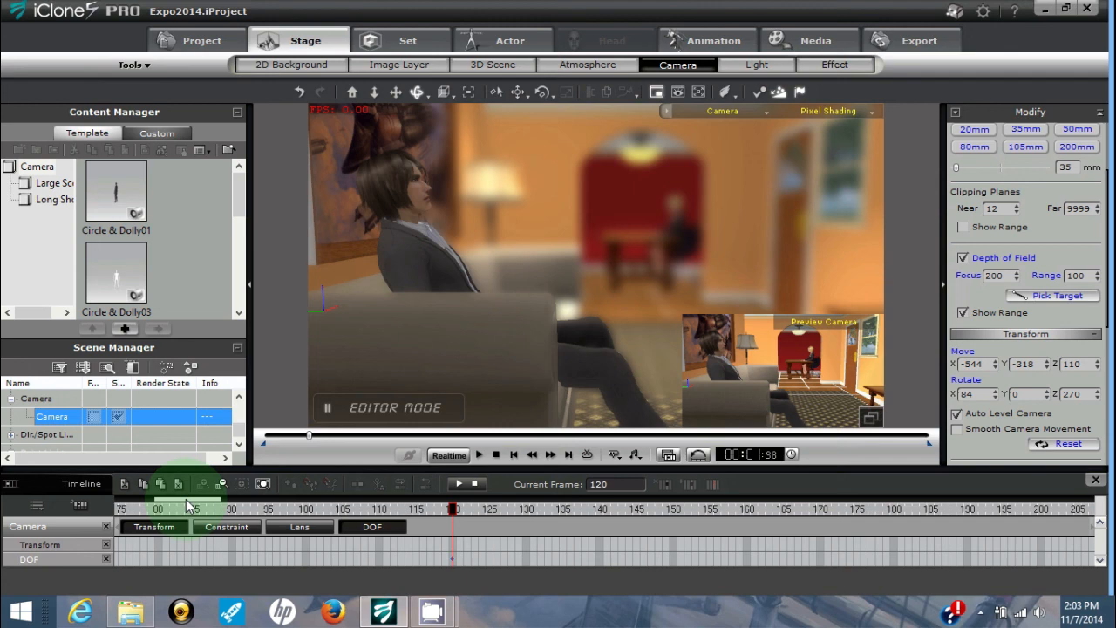
pyautogui.click(1014, 506)
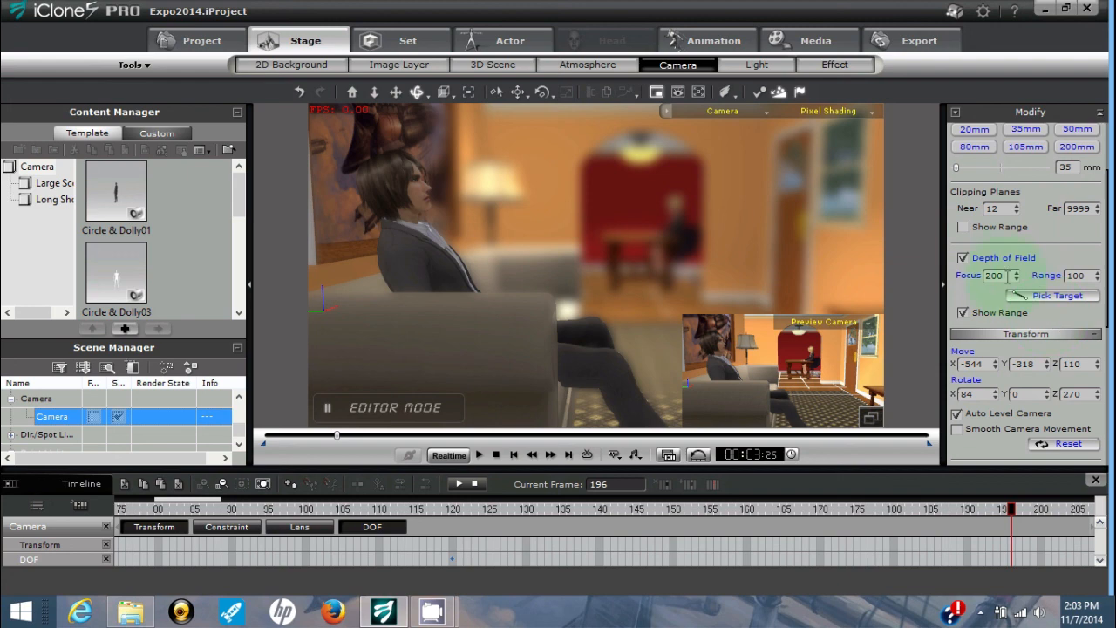
pyautogui.doubleClick(1009, 275)
pyautogui.write('750')
pyautogui.press('Return')
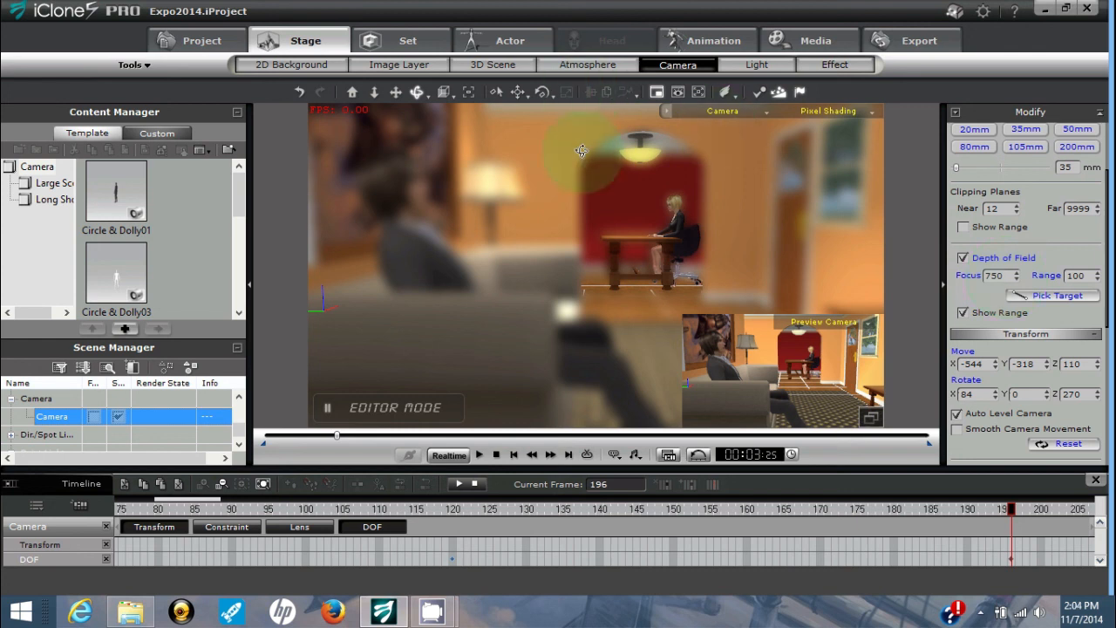
# Play the focus change from the first frame to check it, and stop playback
pyautogui.click(494, 454)
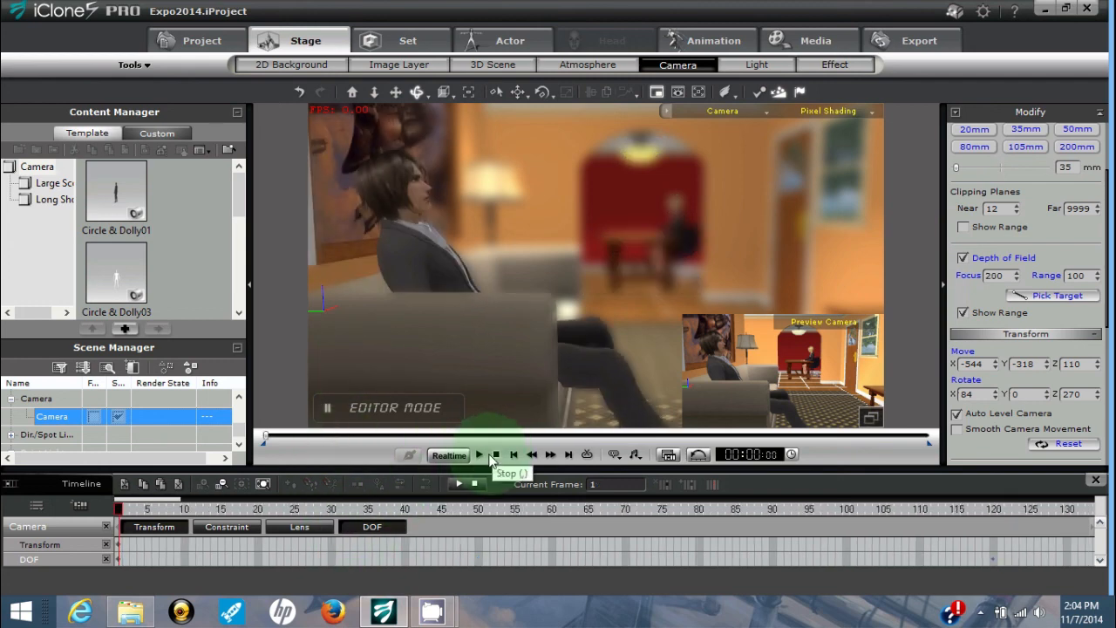
pyautogui.click(480, 456)
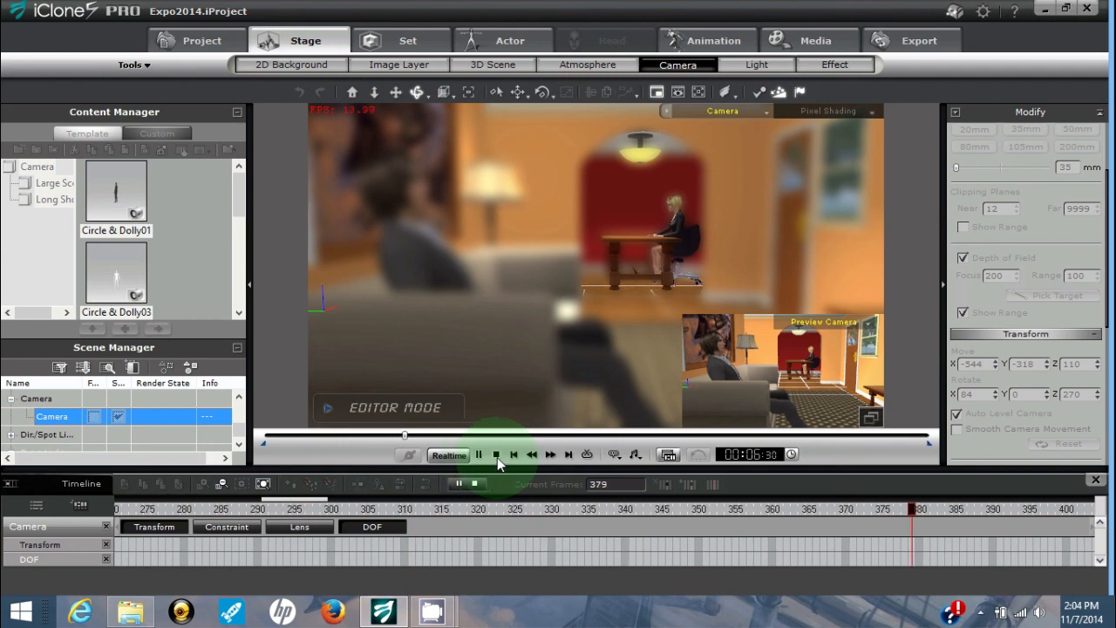
pyautogui.click(497, 459)
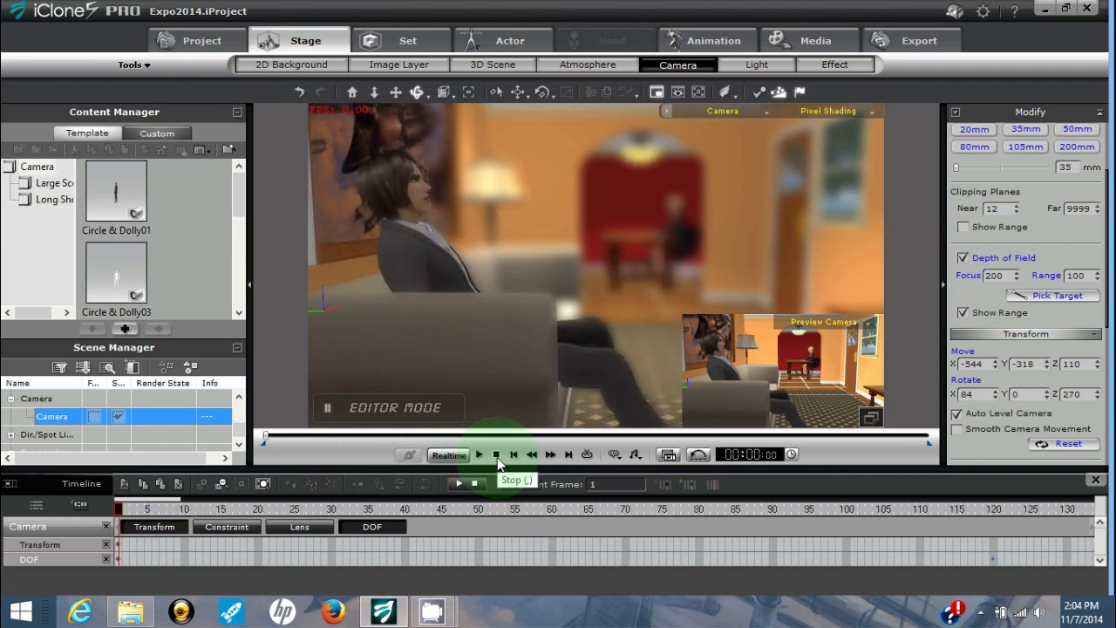